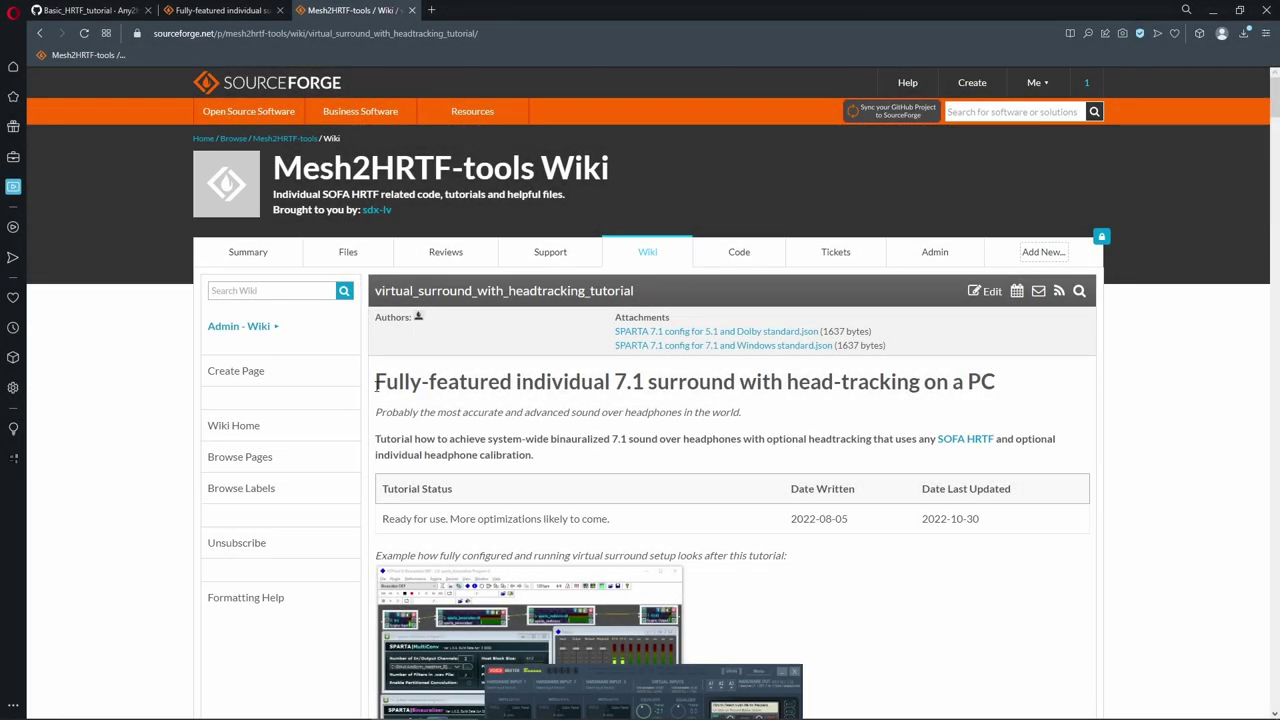
# Highlight the tutorial heading and scroll down to the Install the software section.
pyautogui.moveTo(376, 382); pyautogui.dragTo(1010, 385)
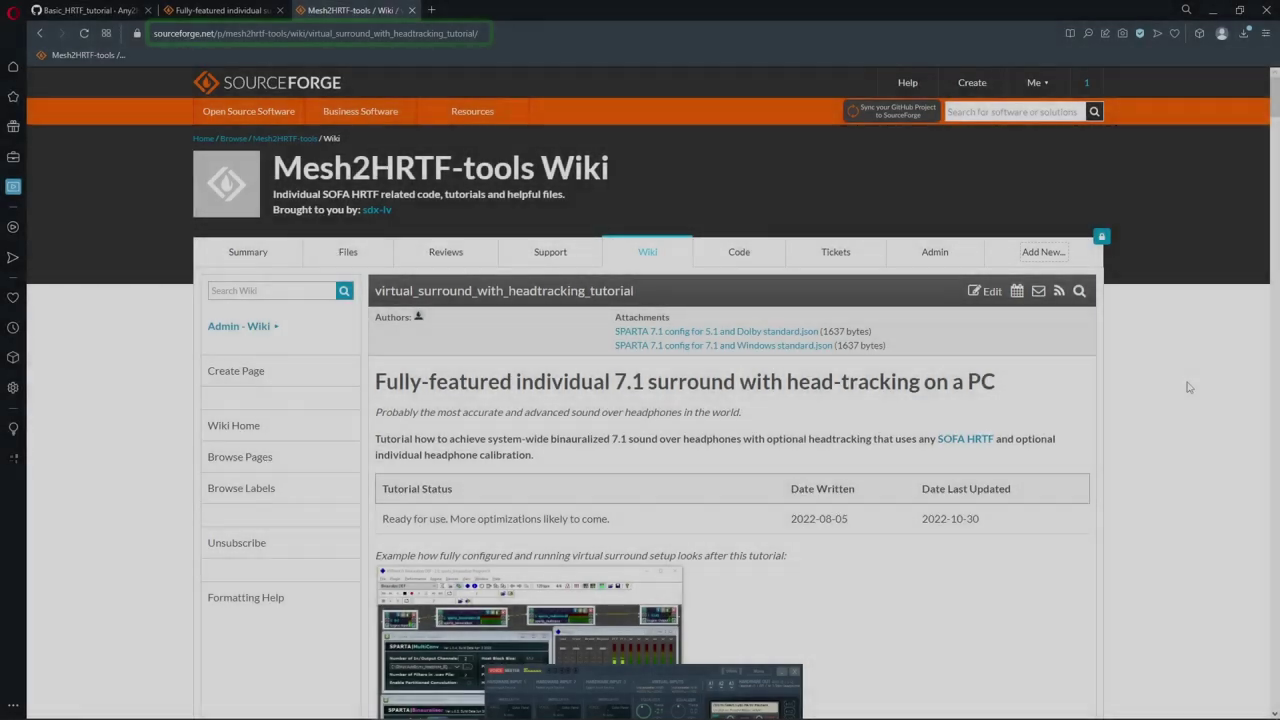
pyautogui.scroll(-3, 1188, 387)
pyautogui.scroll(-2, 1188, 387)
pyautogui.scroll(-2, 1188, 387)
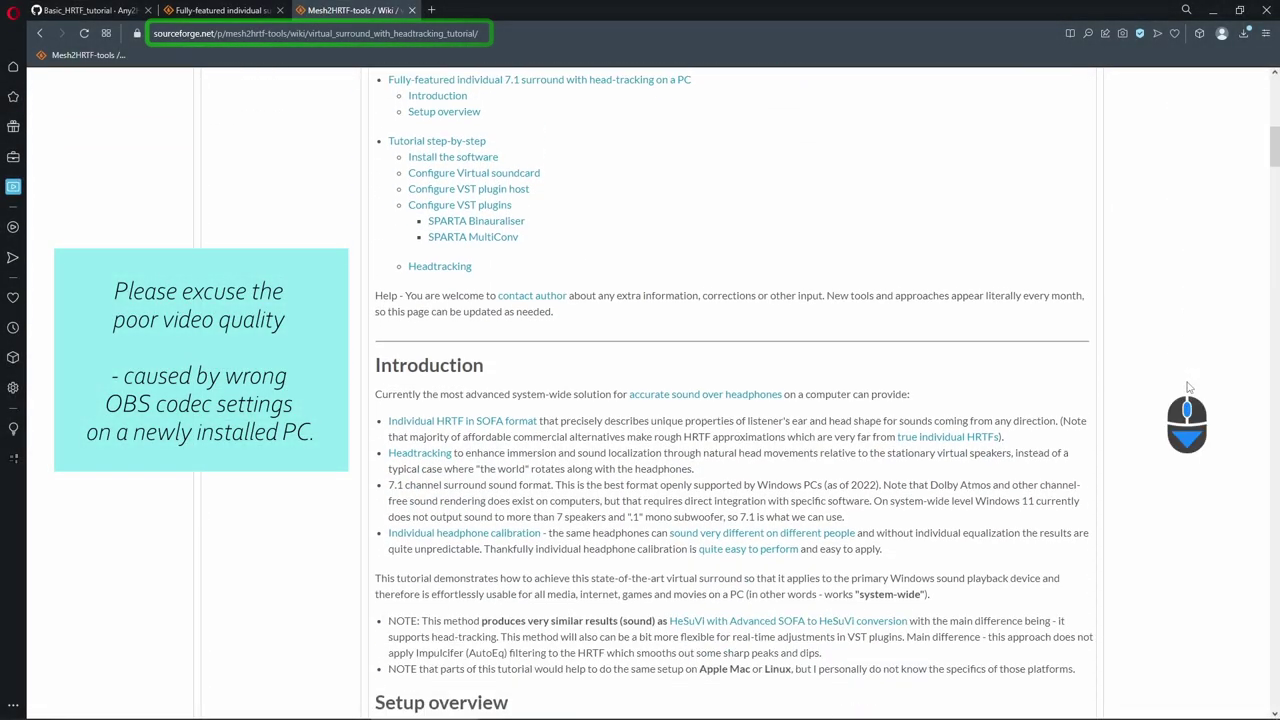
pyautogui.scroll(-2, 1188, 387)
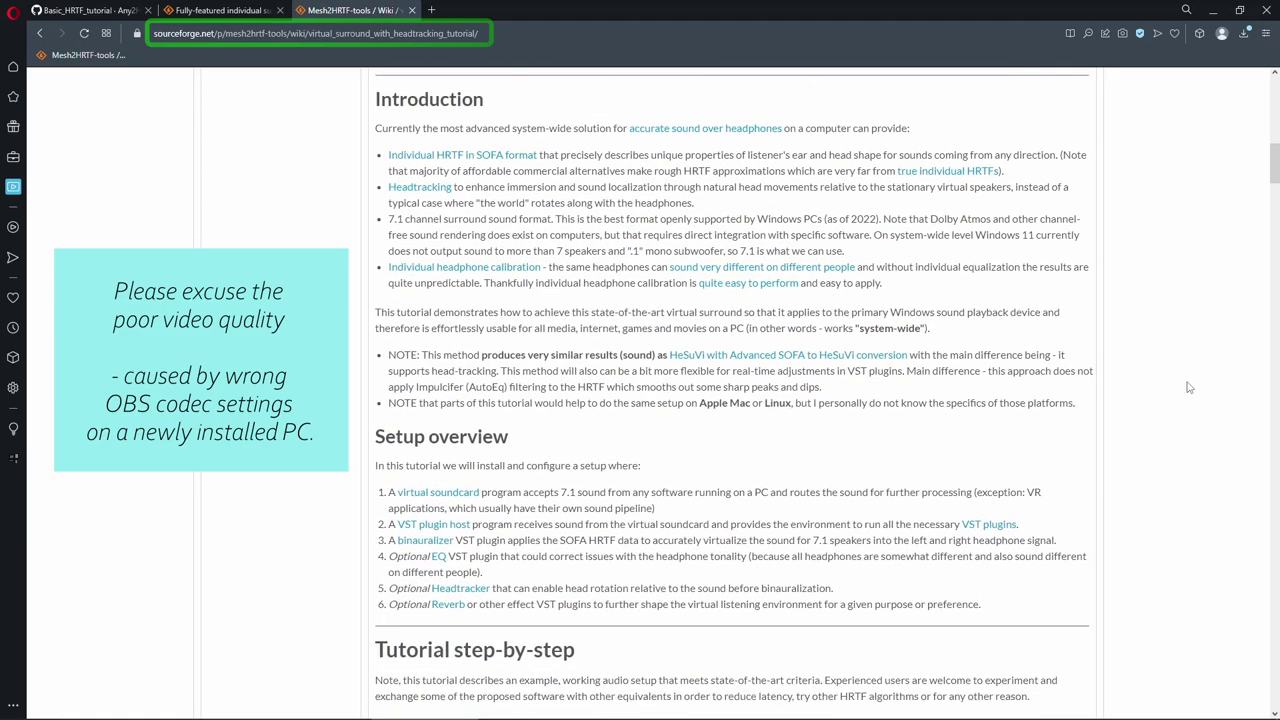
pyautogui.scroll(-4, 1188, 387)
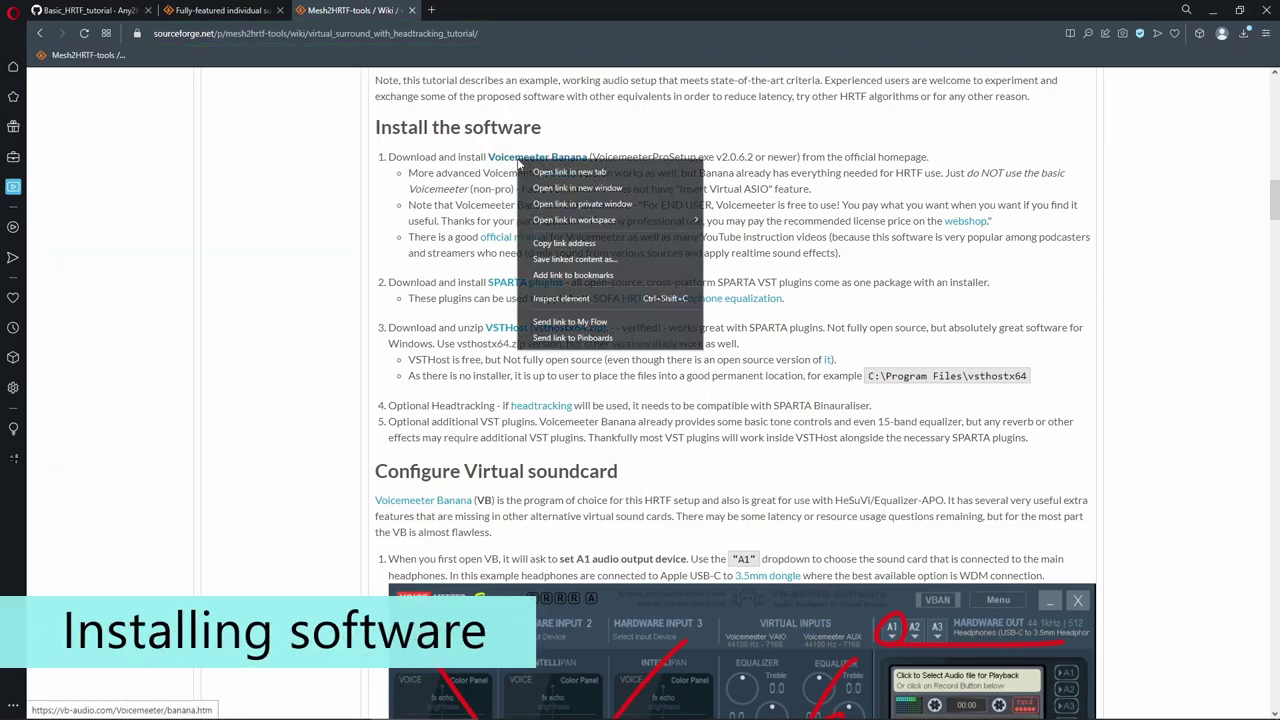
# Open the Voicemeeter Banana, SPARTA plugins and VSTHost links in new tabs.
pyautogui.rightClick(529, 158)
pyautogui.click(535, 172)
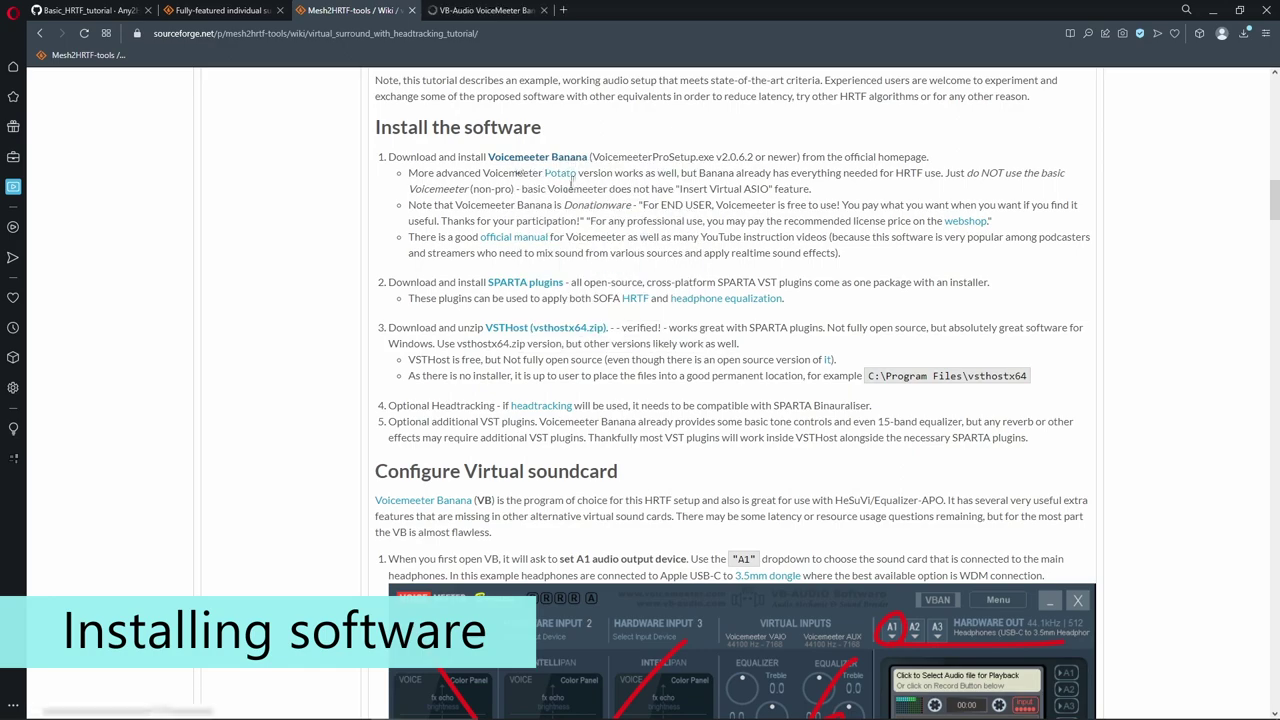
pyautogui.rightClick(532, 289)
pyautogui.click(537, 292)
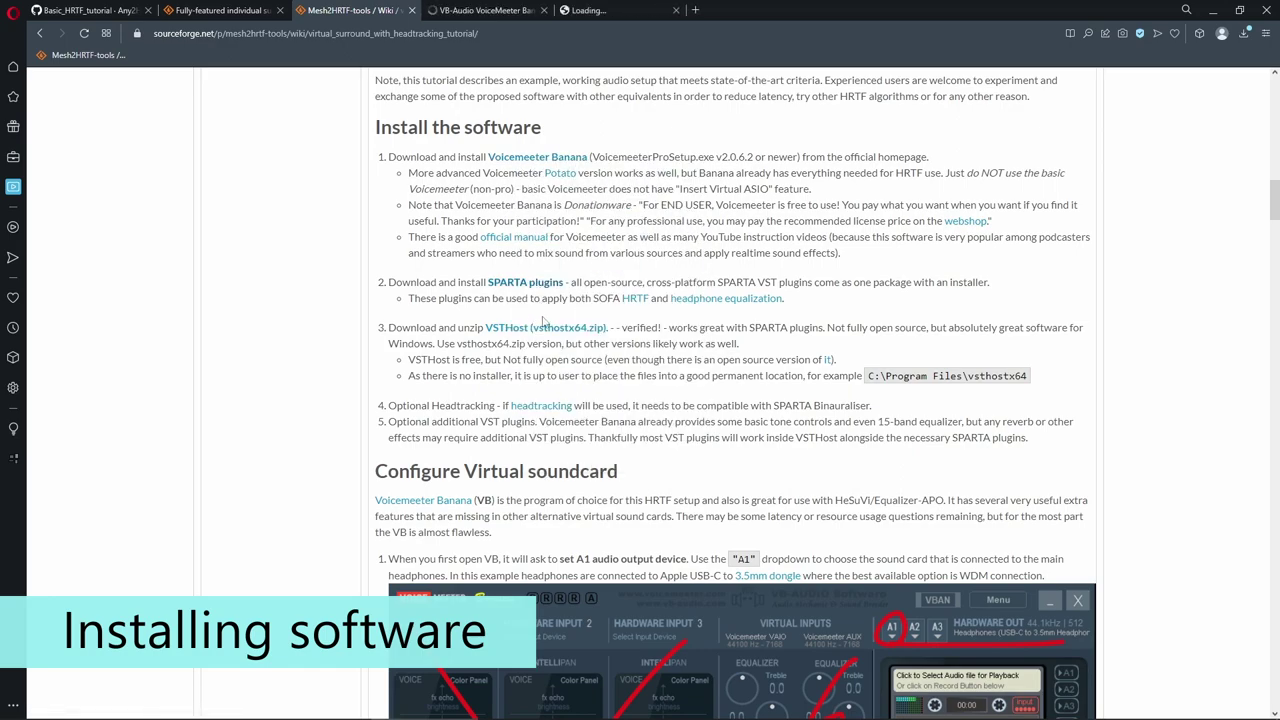
pyautogui.rightClick(522, 328)
pyautogui.click(537, 340)
# Save the VoicemeeterProSetup installer from the VB-Audio page into the Downloads folder.
pyautogui.click(461, 12)
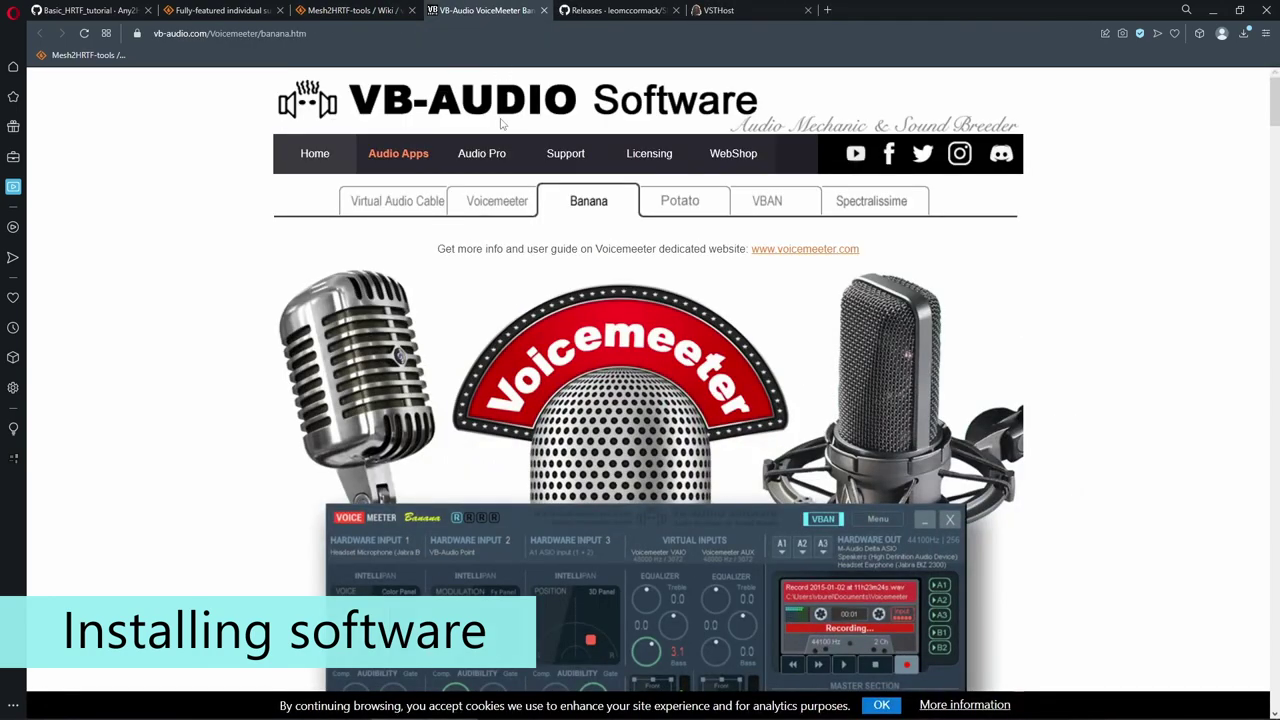
pyautogui.scroll(-10, 691, 363)
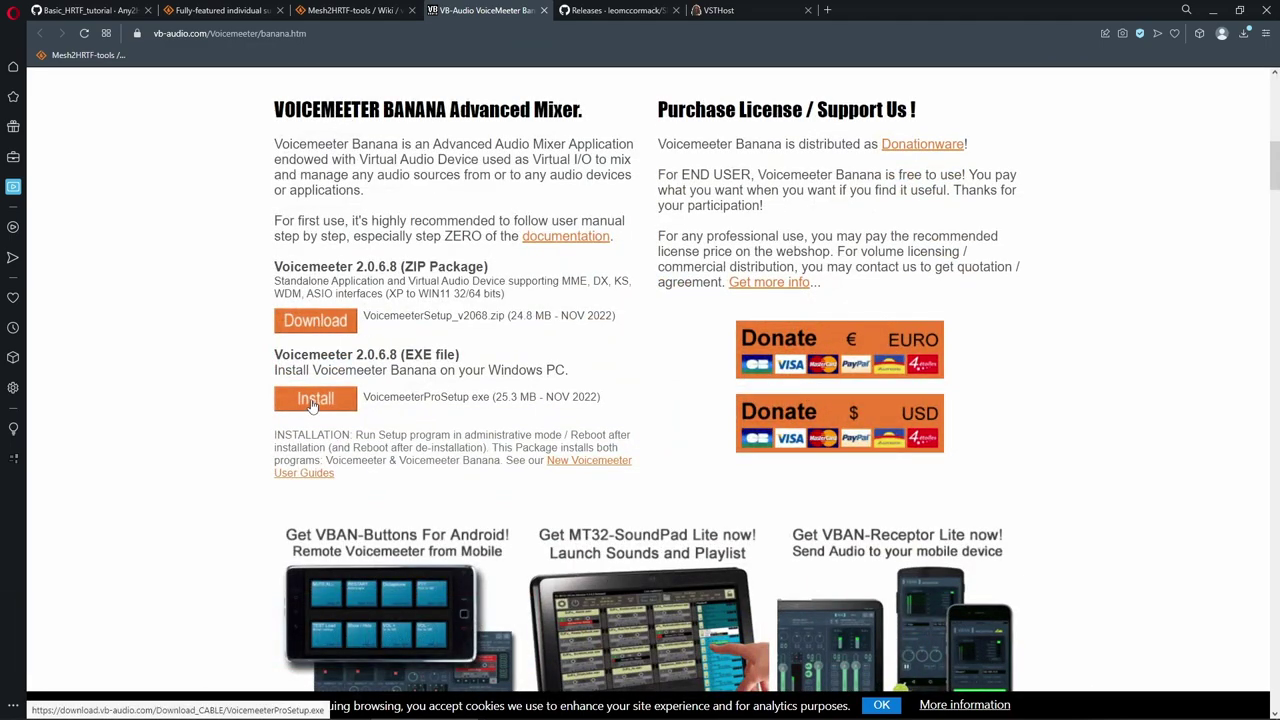
pyautogui.click(313, 403)
pyautogui.click(148, 36)
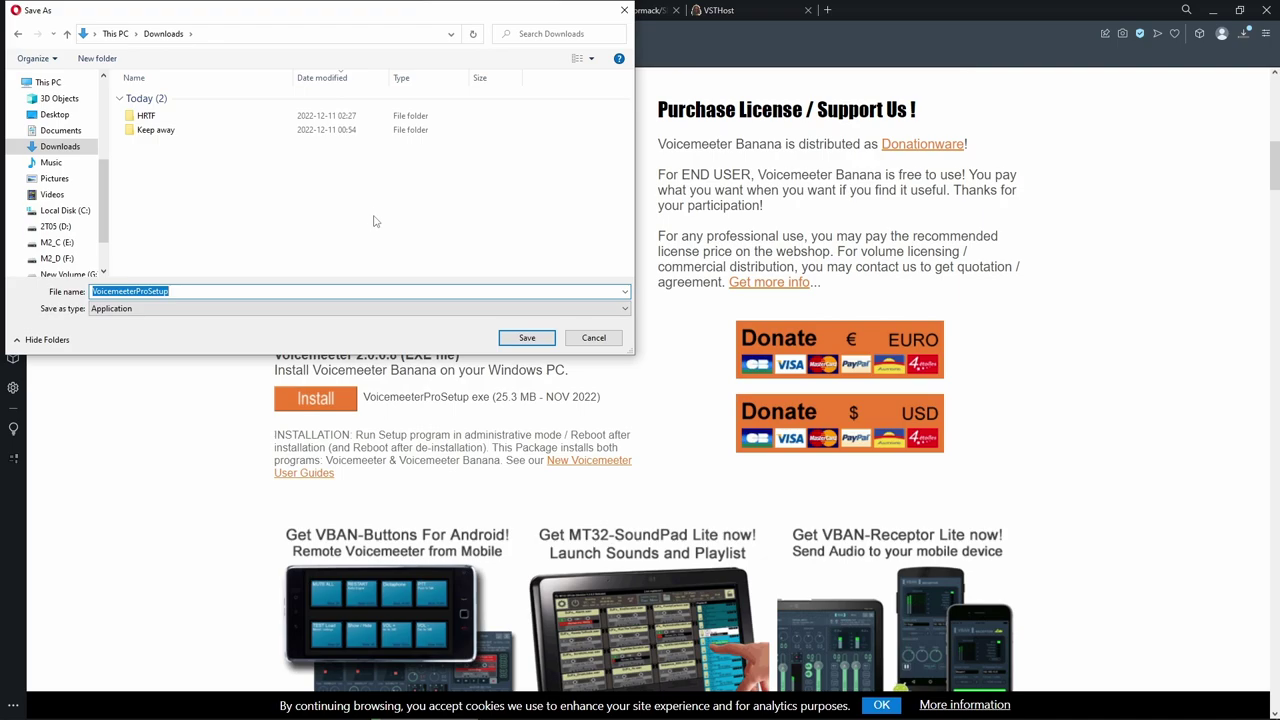
pyautogui.click(526, 338)
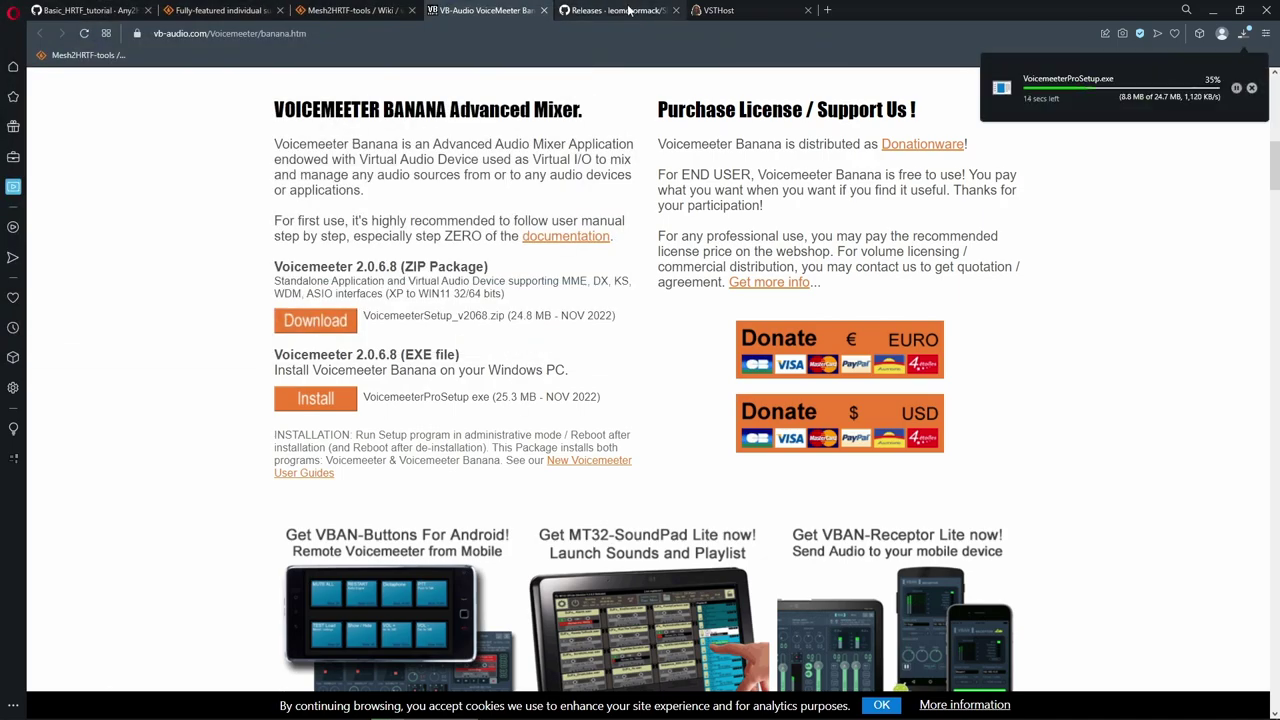
pyautogui.click(628, 10)
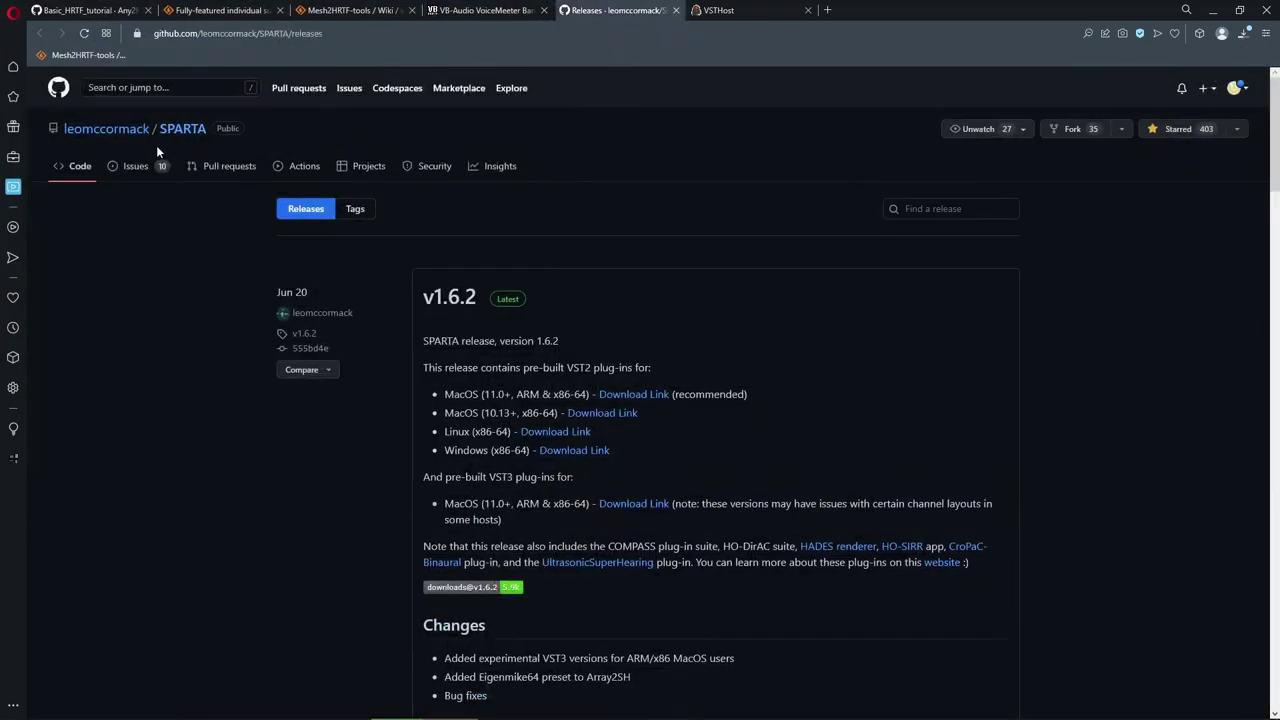
# Save Win64_SPARTA_2022_06_20_v1.6.2.exe from the GitHub release assets into Downloads.
pyautogui.scroll(-3, 344, 456)
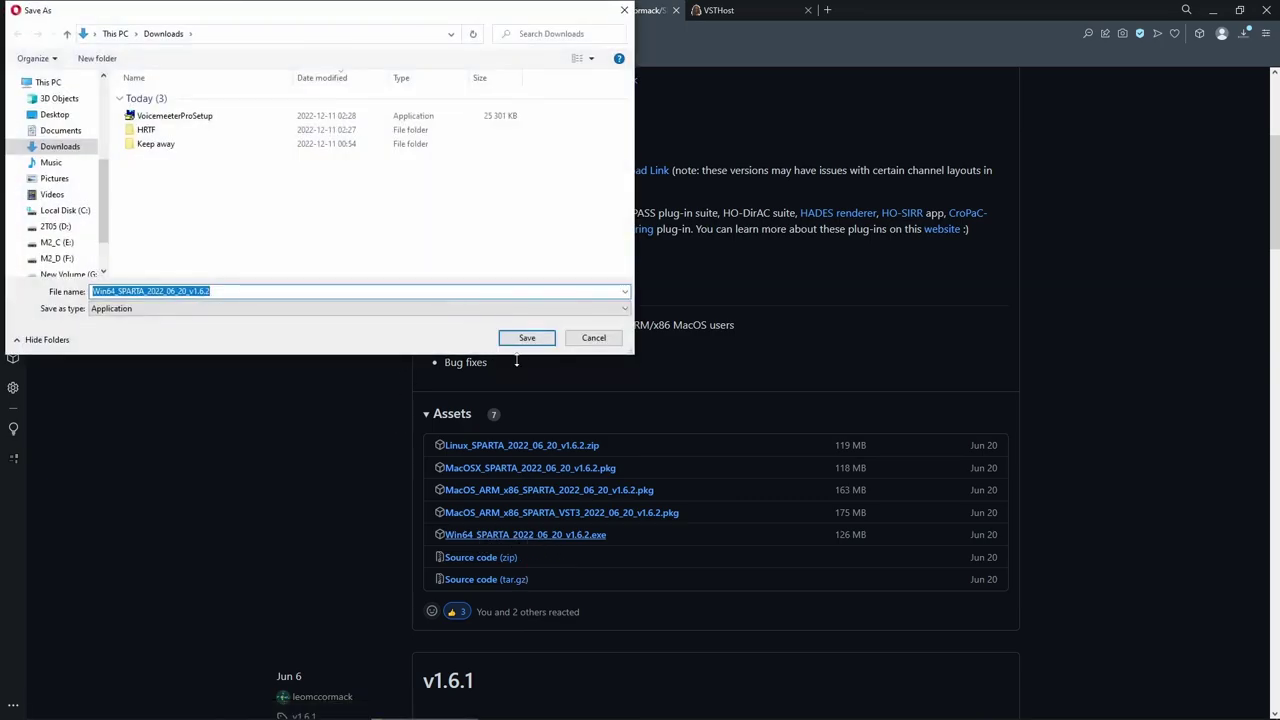
pyautogui.click(529, 344)
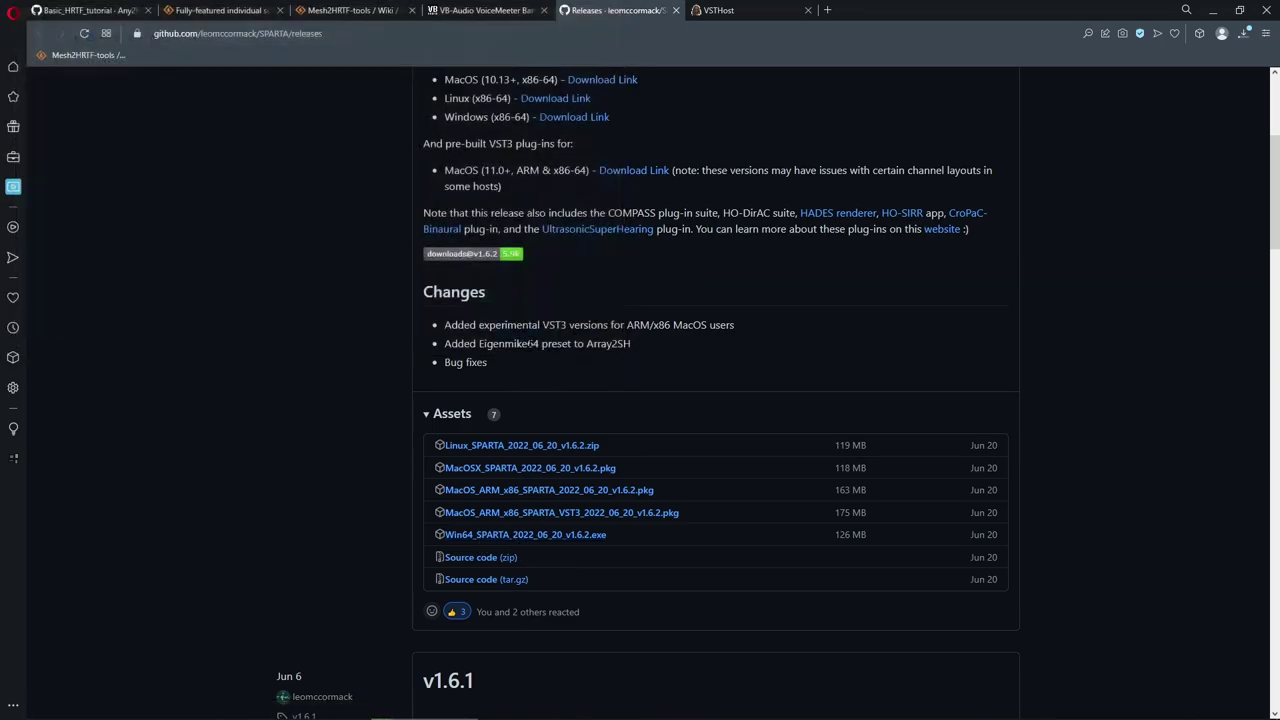
pyautogui.click(750, 12)
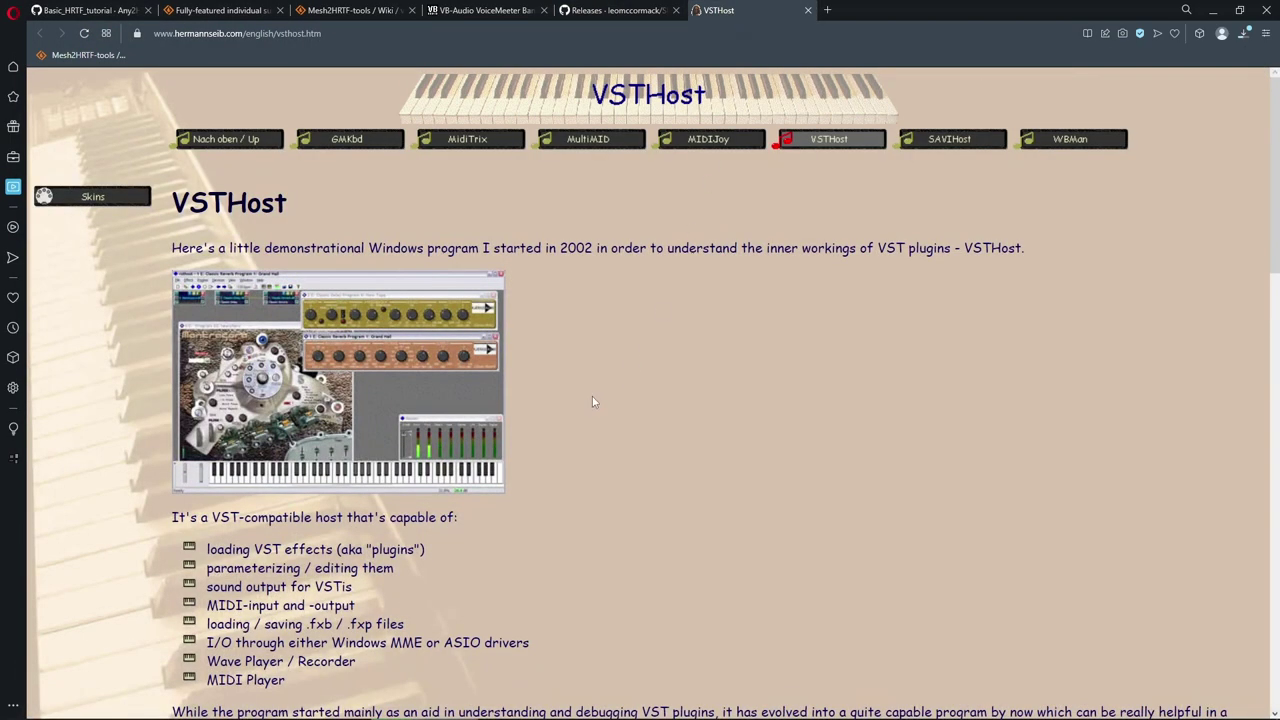
# Download vsthostx64.zip from the VSTHost site's Downloads section.
pyautogui.scroll(-5, 589, 420)
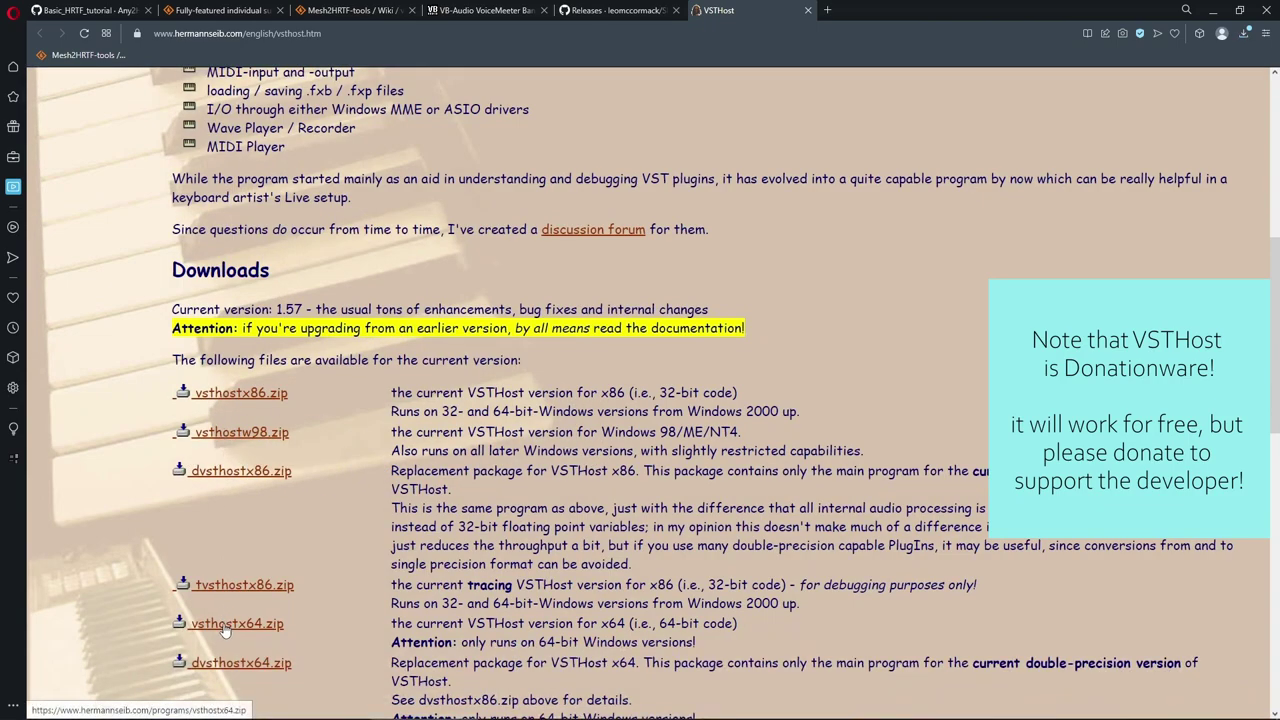
pyautogui.click(224, 624)
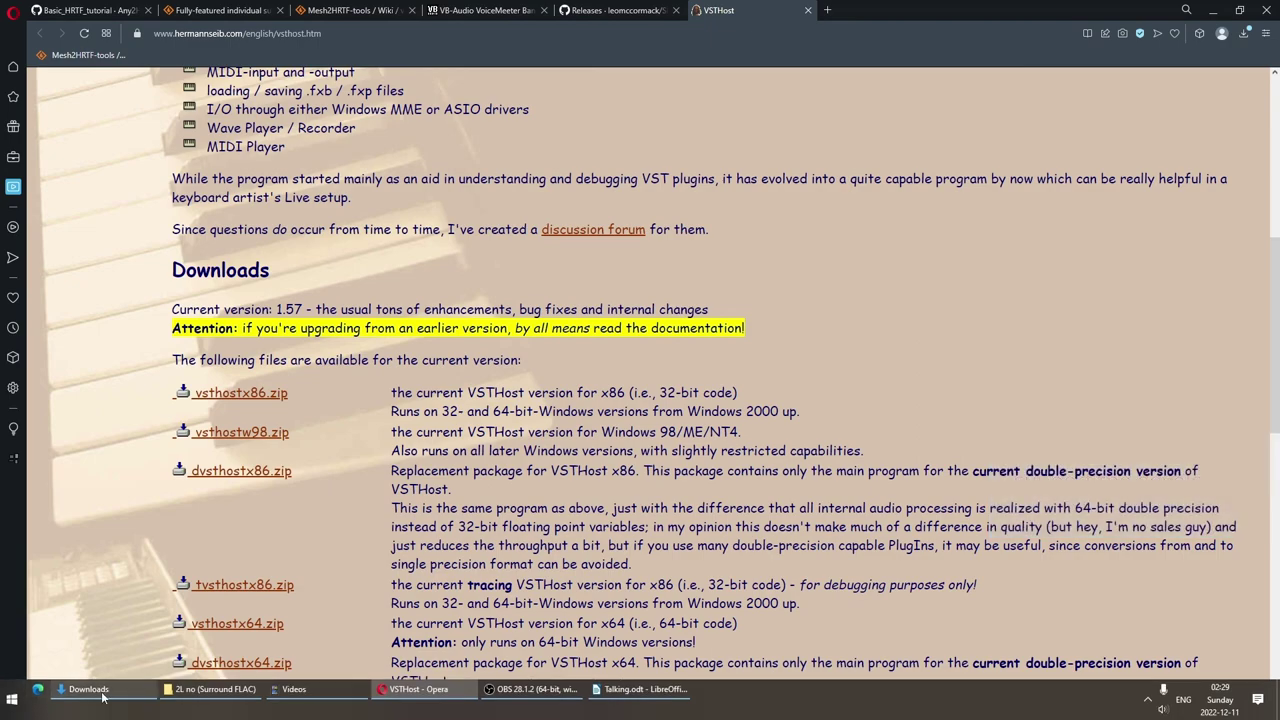
# Run VoicemeeterProSetup from Downloads to install Voicemeeter Banana and acknowledge the reboot notice.
pyautogui.click(95, 689)
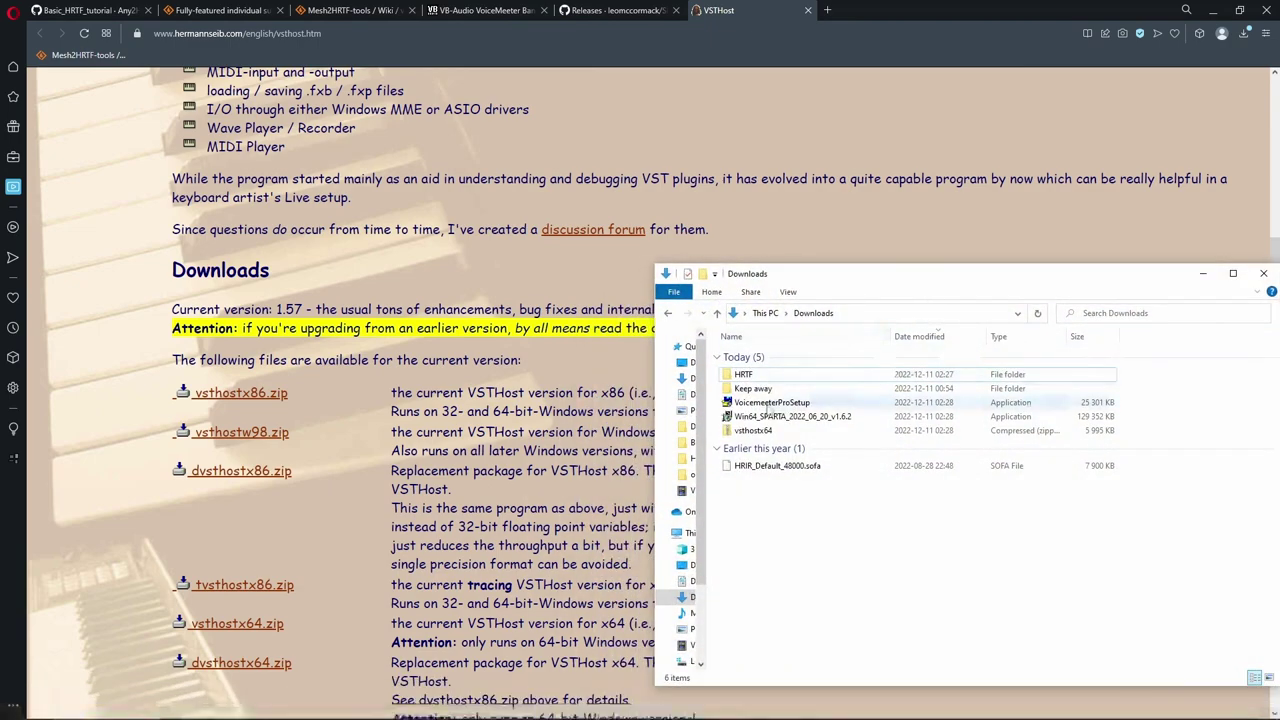
pyautogui.doubleClick(772, 403)
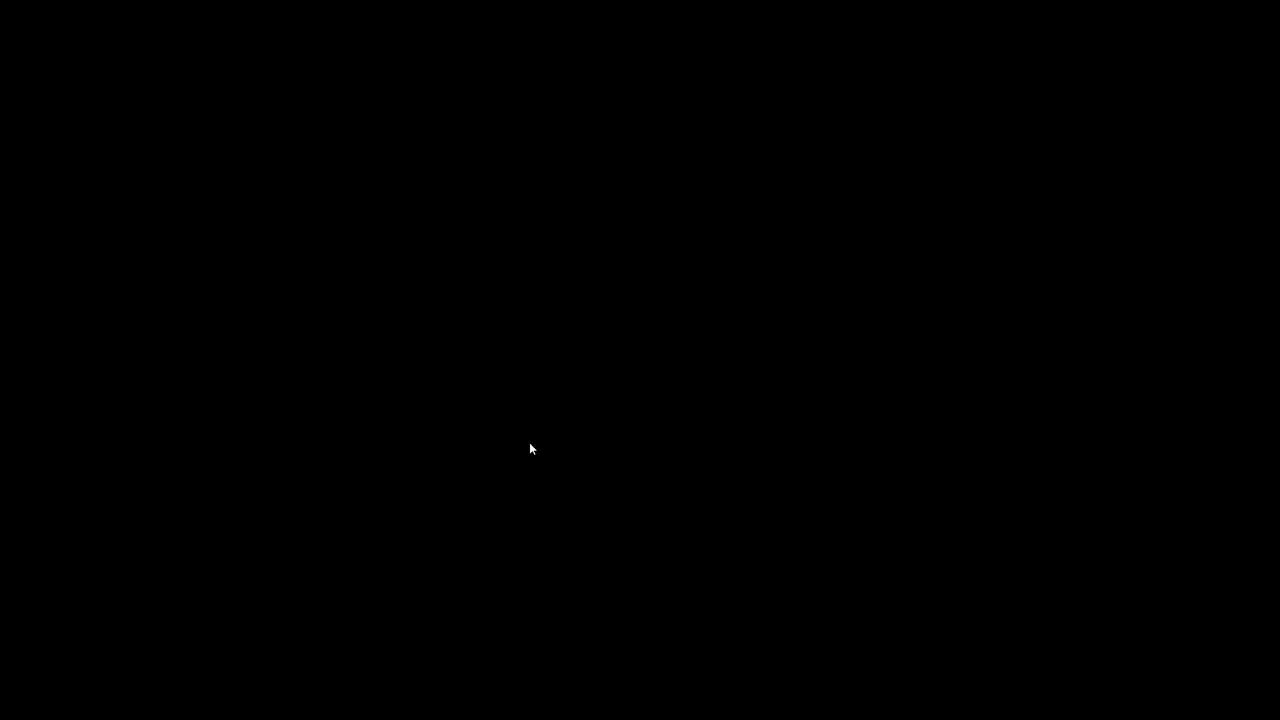
pyautogui.click(530, 448)
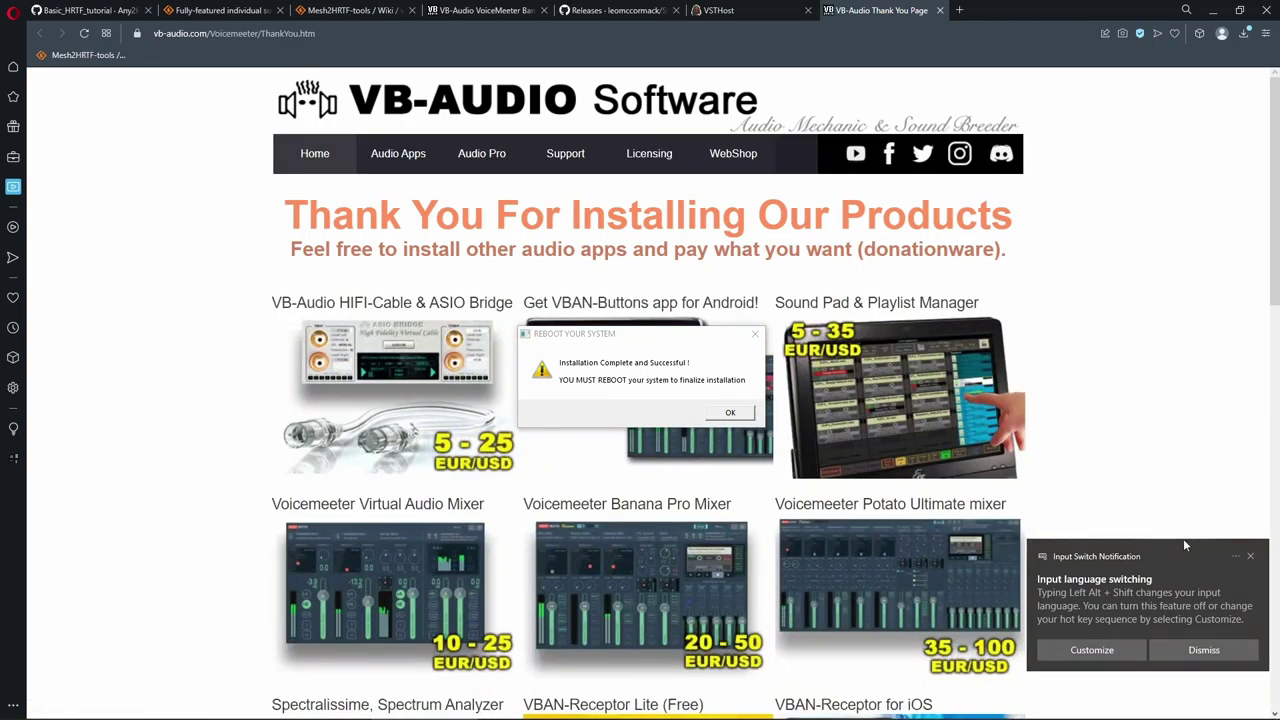
pyautogui.click(1253, 558)
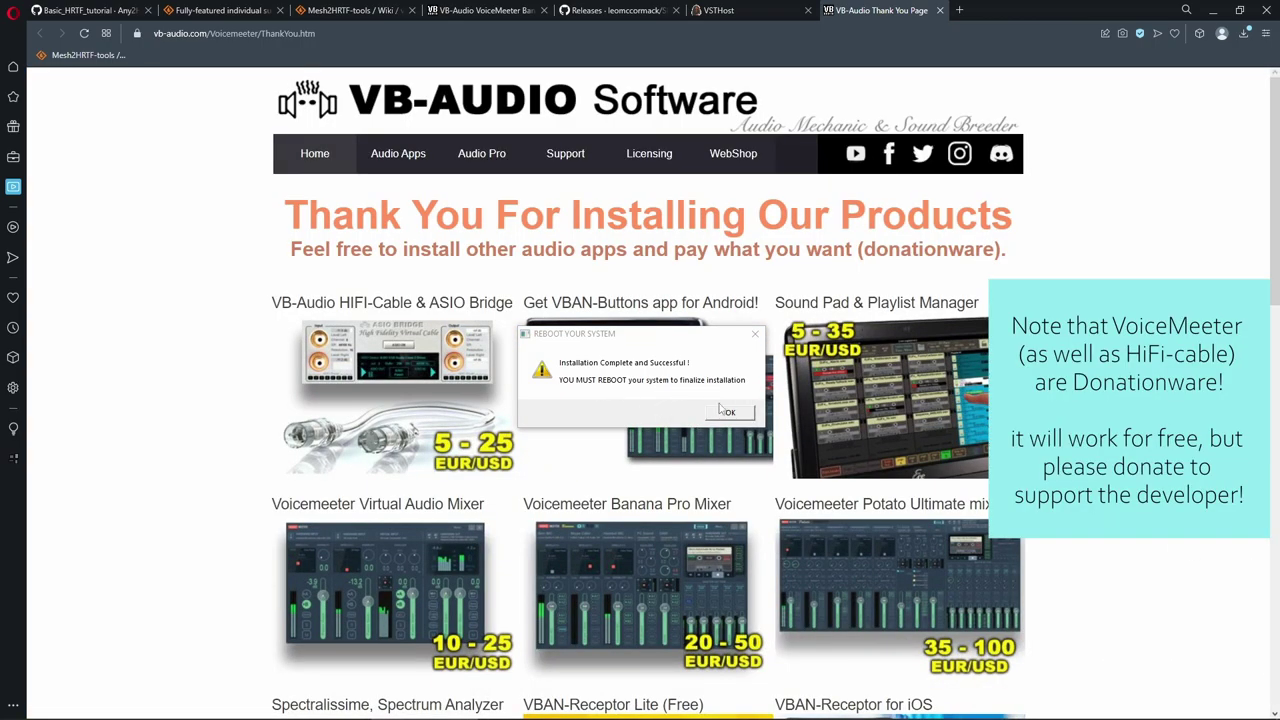
pyautogui.click(721, 414)
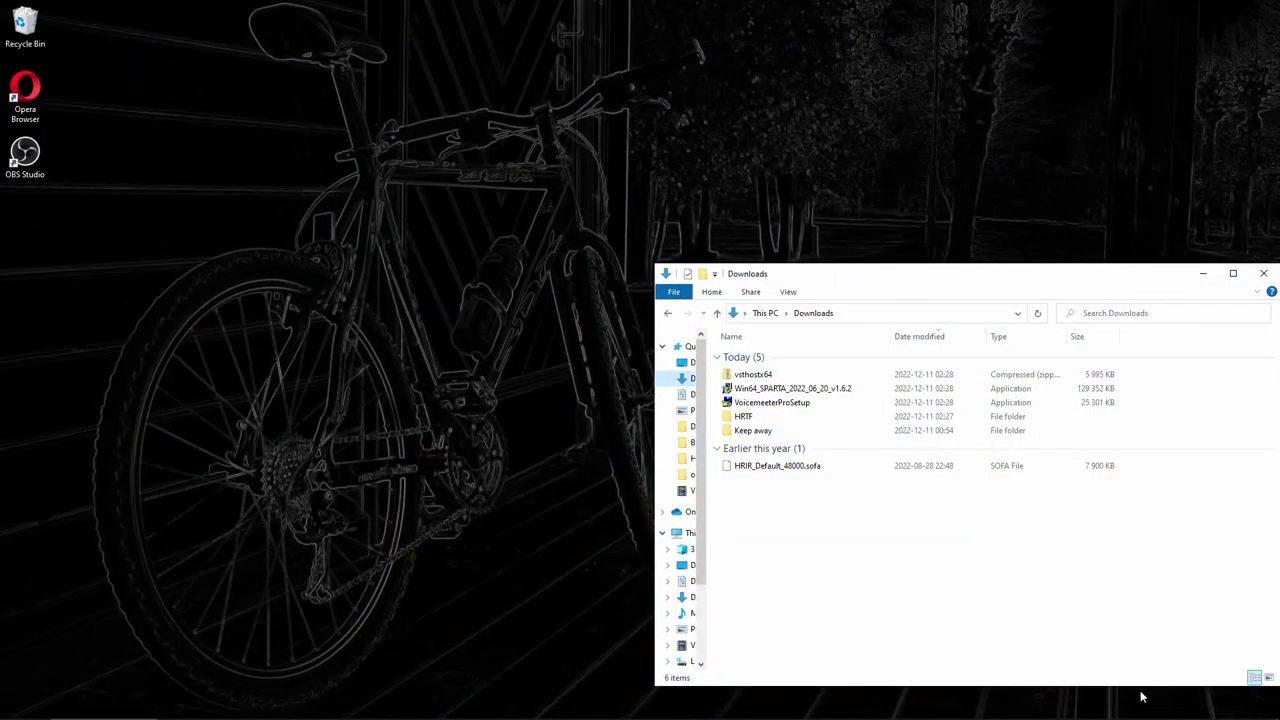
pyautogui.rightClick(1162, 709)
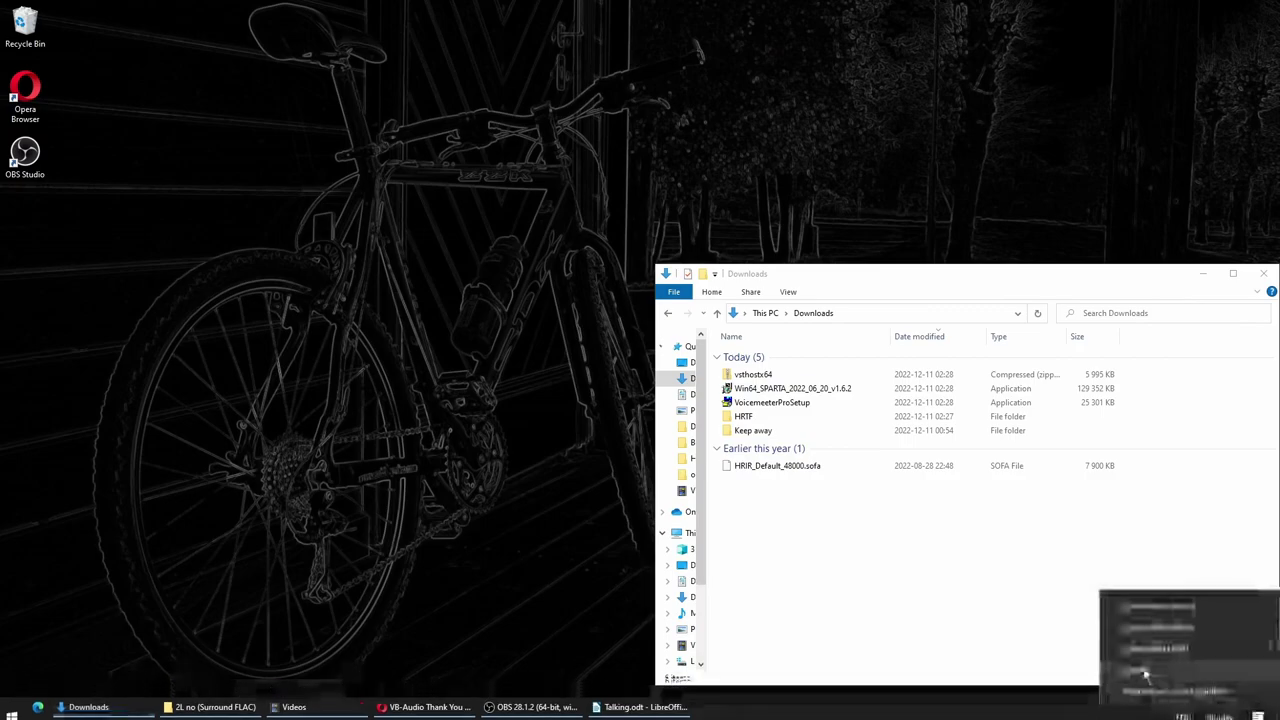
pyautogui.click(1145, 673)
pyautogui.click(68, 68)
pyautogui.scroll(-1, 284, 190)
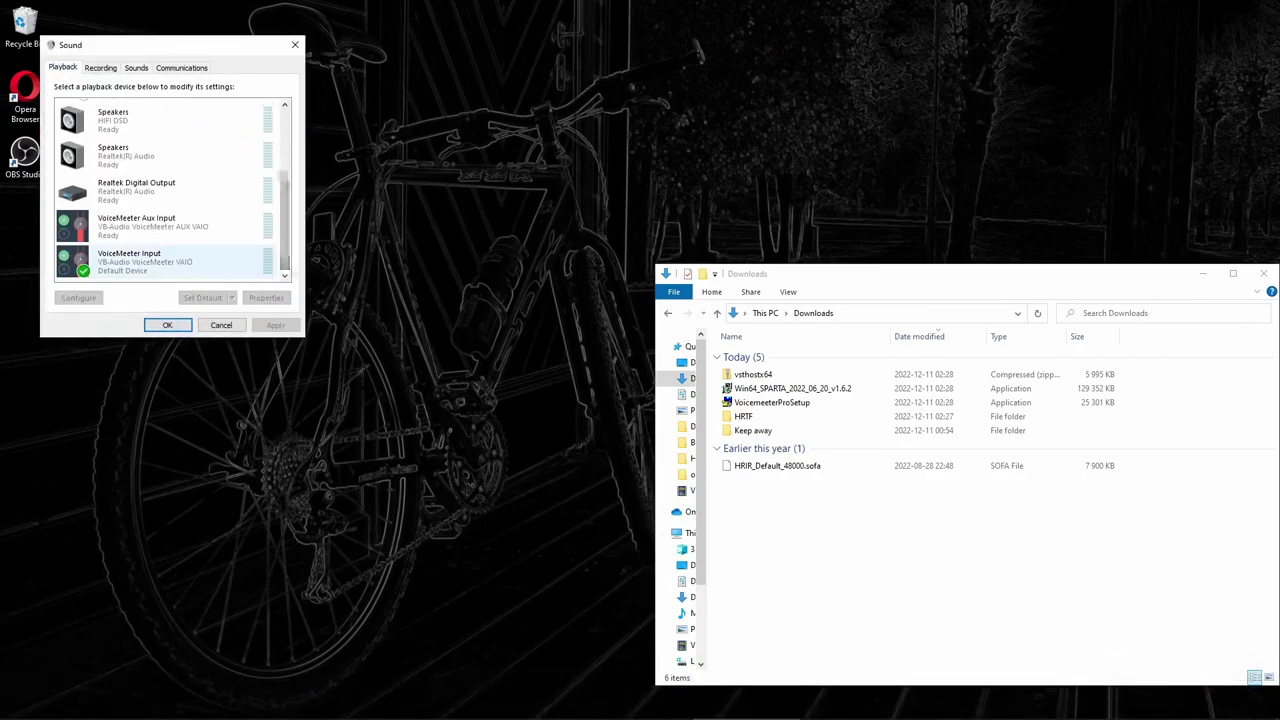
pyautogui.click(137, 272)
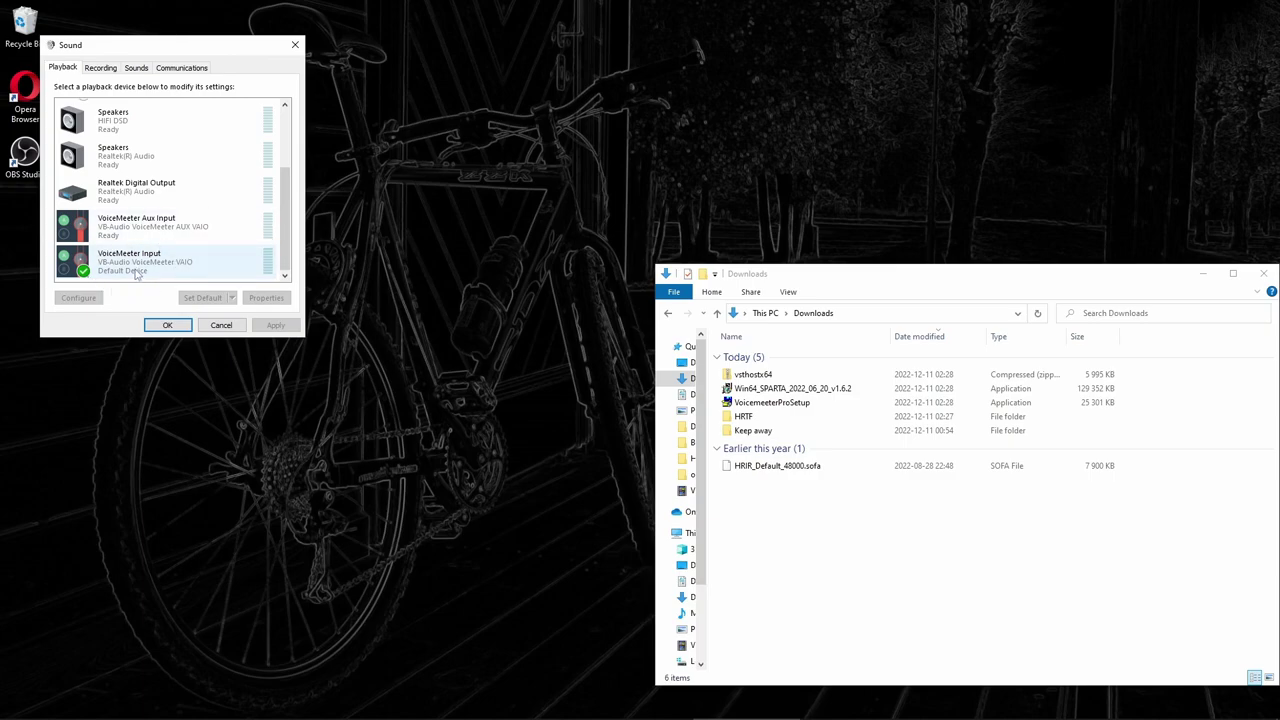
pyautogui.click(168, 326)
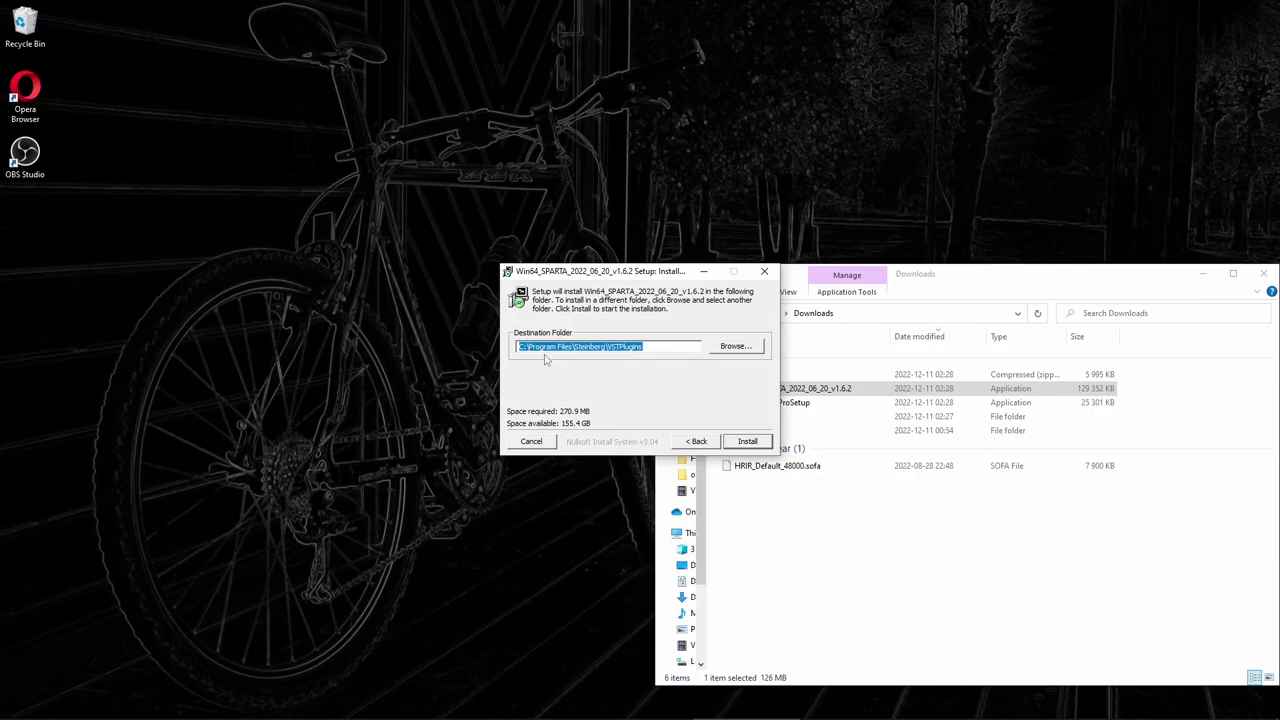
# Install SPARTA v1.6.2 into the Steinberg VSTPlugins folder and close the installer.
pyautogui.click(749, 443)
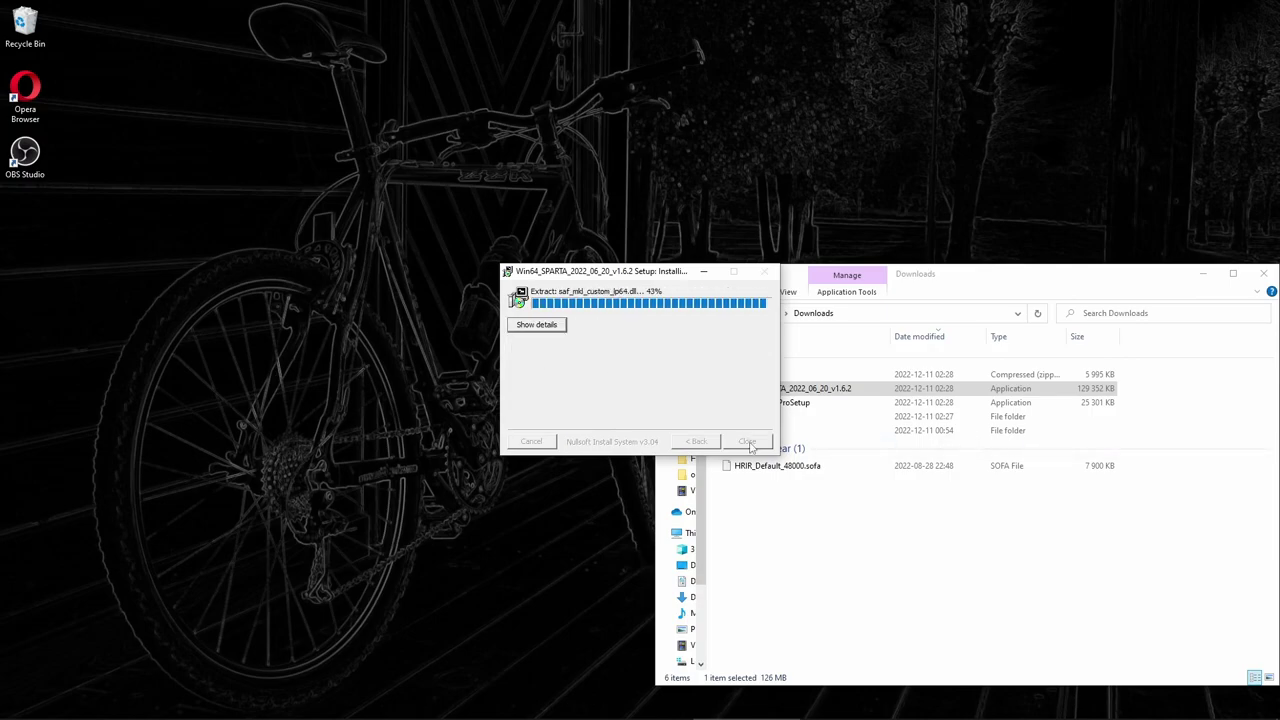
pyautogui.click(749, 442)
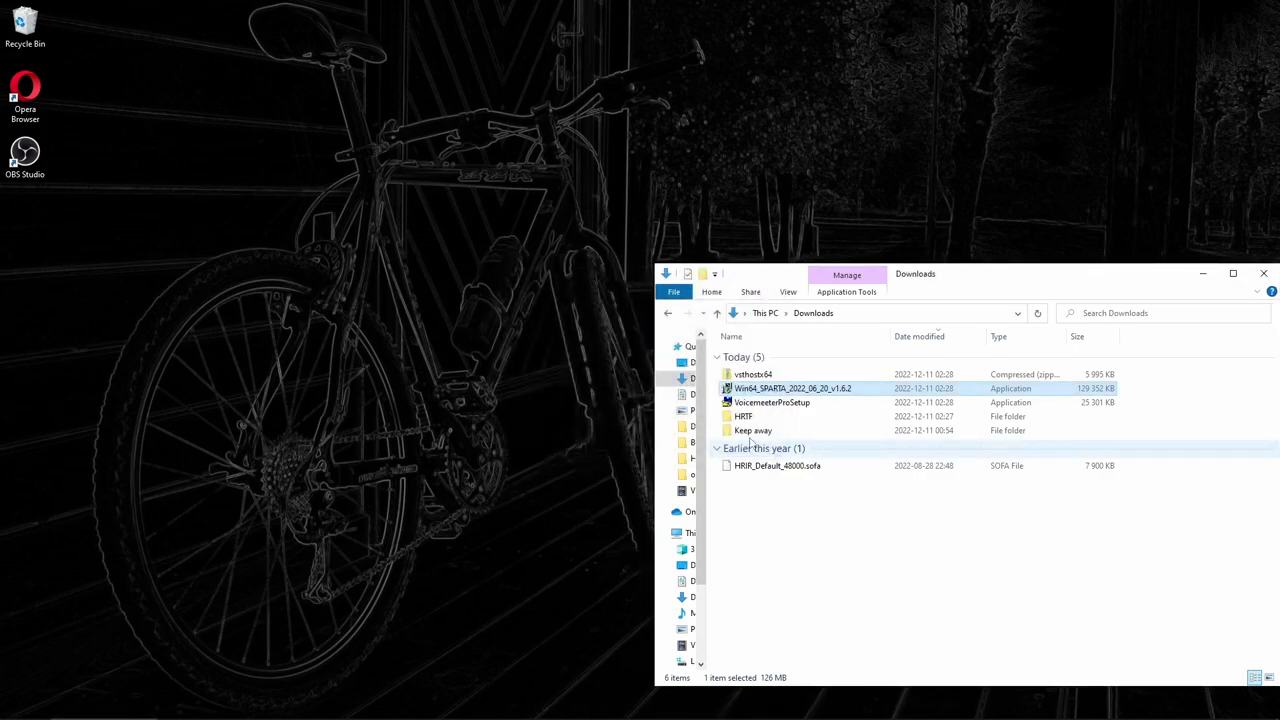
# Extract vsthostx64.zip with 7-Zip into its own vsthostx64 folder.
pyautogui.click(752, 378)
pyautogui.rightClick(752, 378)
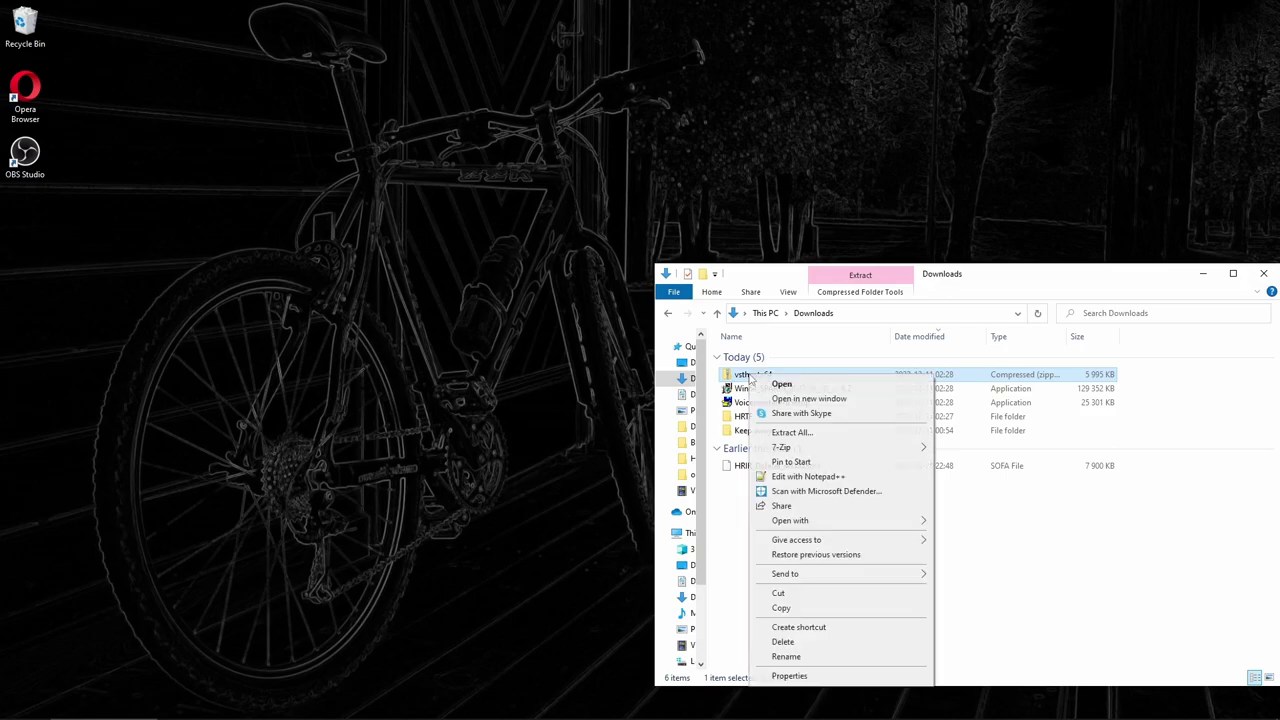
pyautogui.moveTo(808, 447)
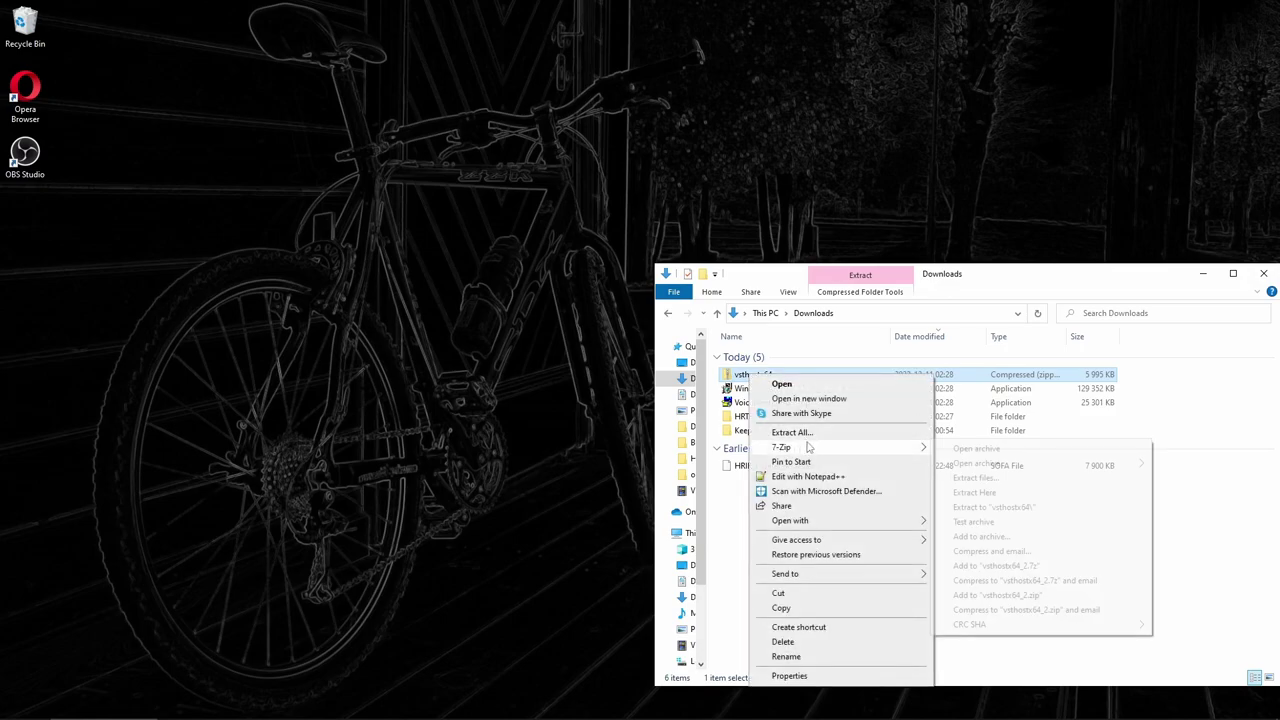
pyautogui.click(1008, 507)
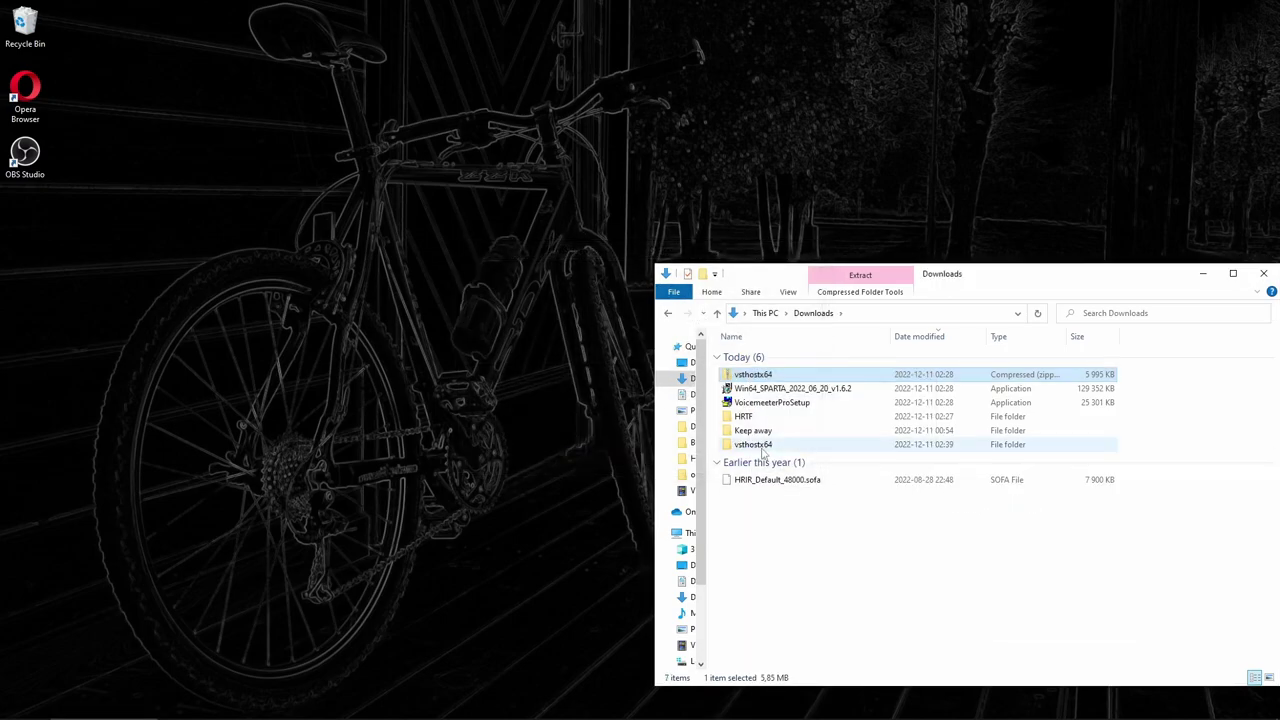
pyautogui.doubleClick(752, 446)
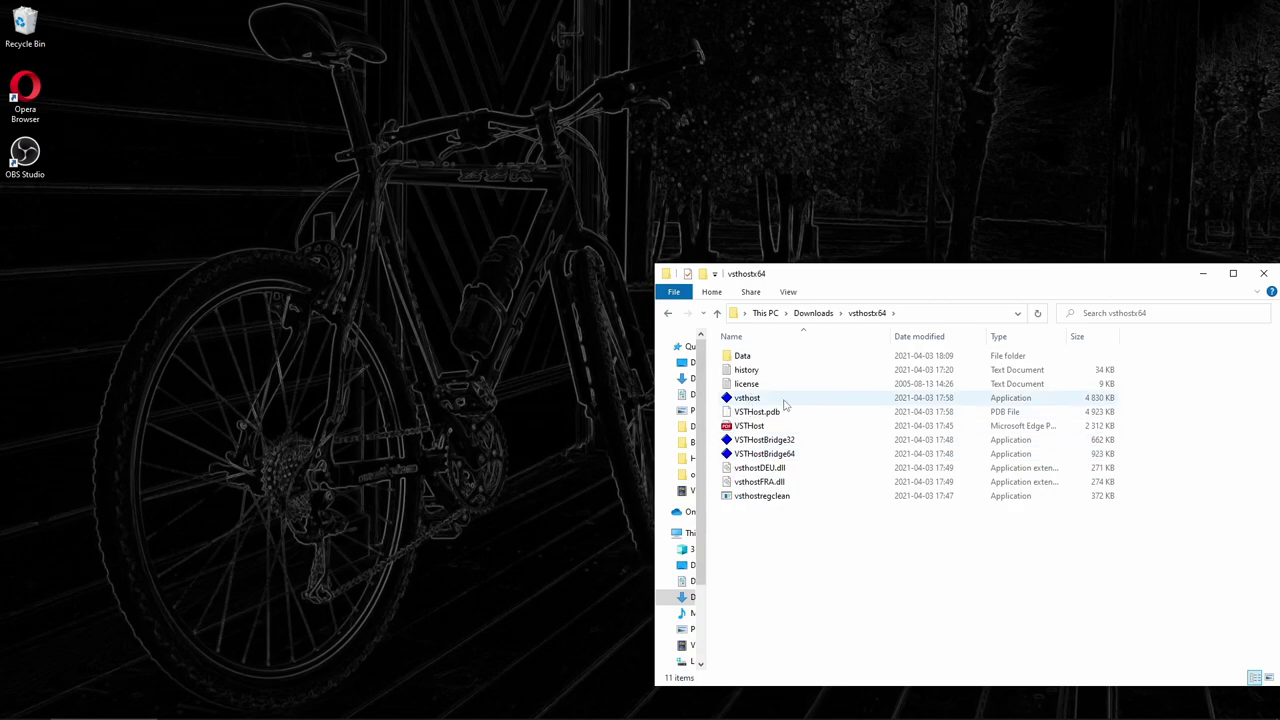
pyautogui.hotkey('alt', 'Left')
# Move the vsthostx64 folder into C:\Program Files, granting administrator permission.
pyautogui.click(771, 420)
pyautogui.rightClick(771, 421)
pyautogui.click(801, 628)
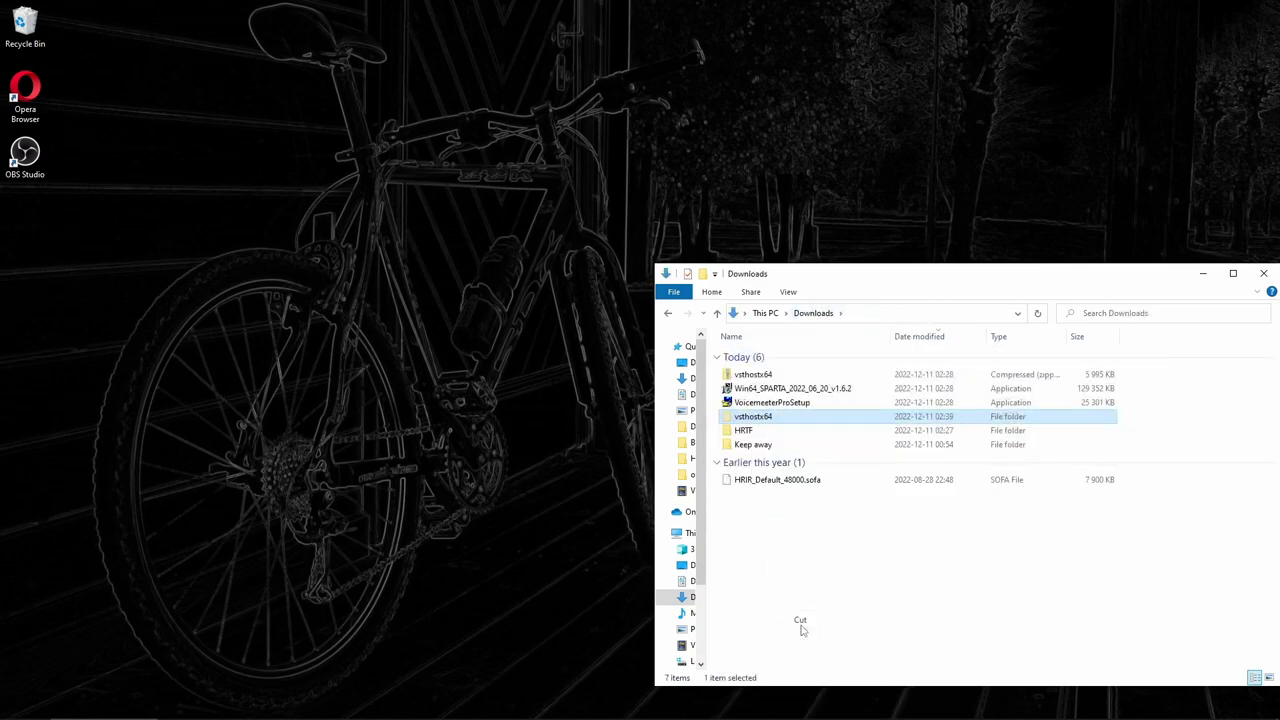
pyautogui.click(865, 311)
pyautogui.write('c:')
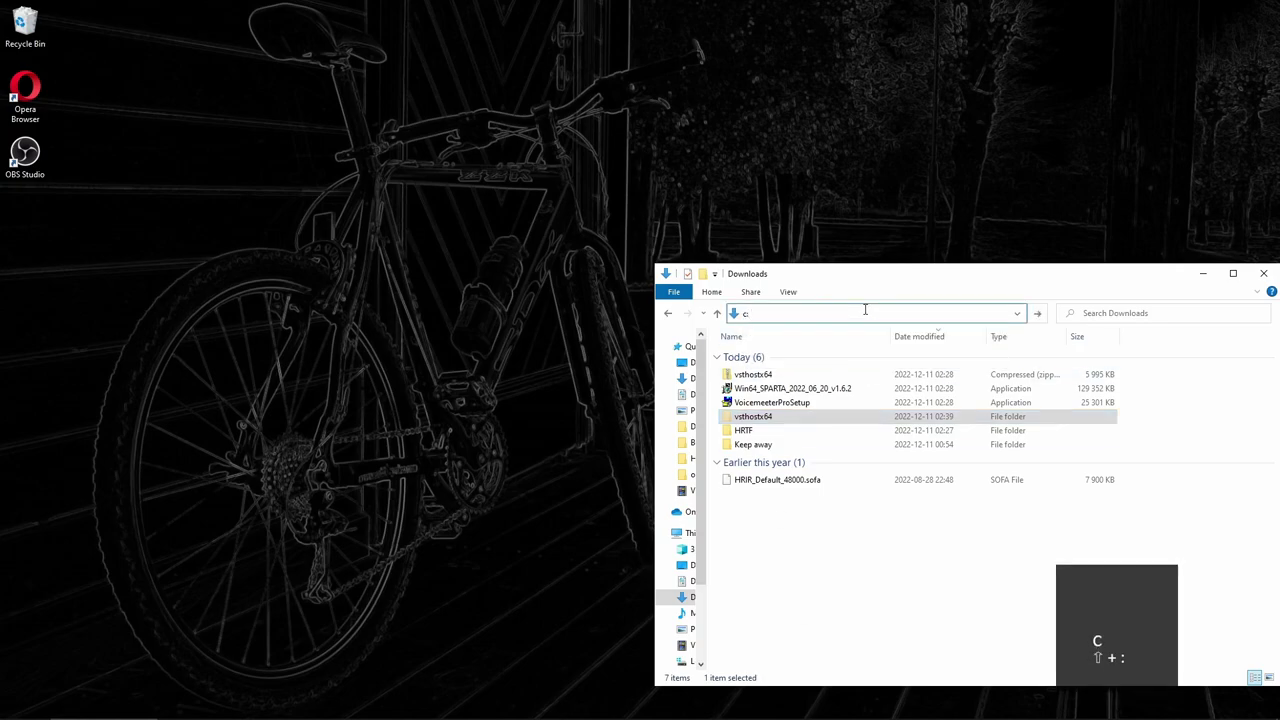
pyautogui.press('Return')
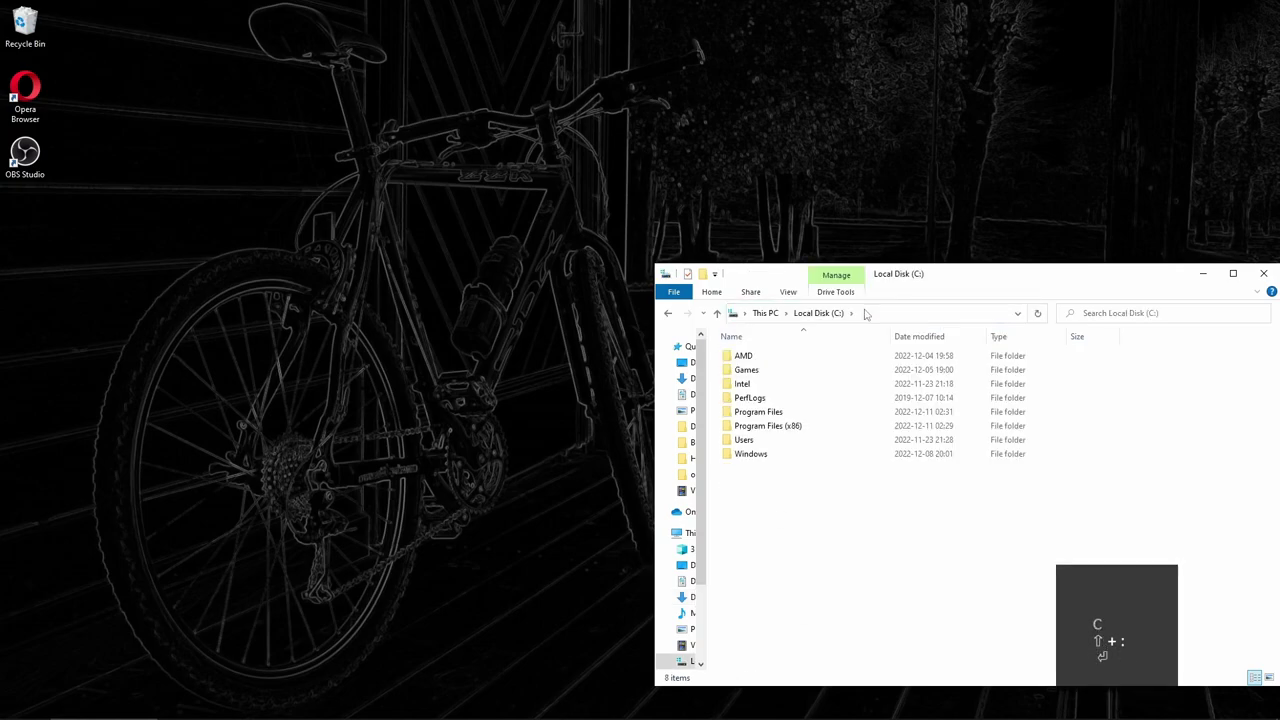
pyautogui.doubleClick(785, 412)
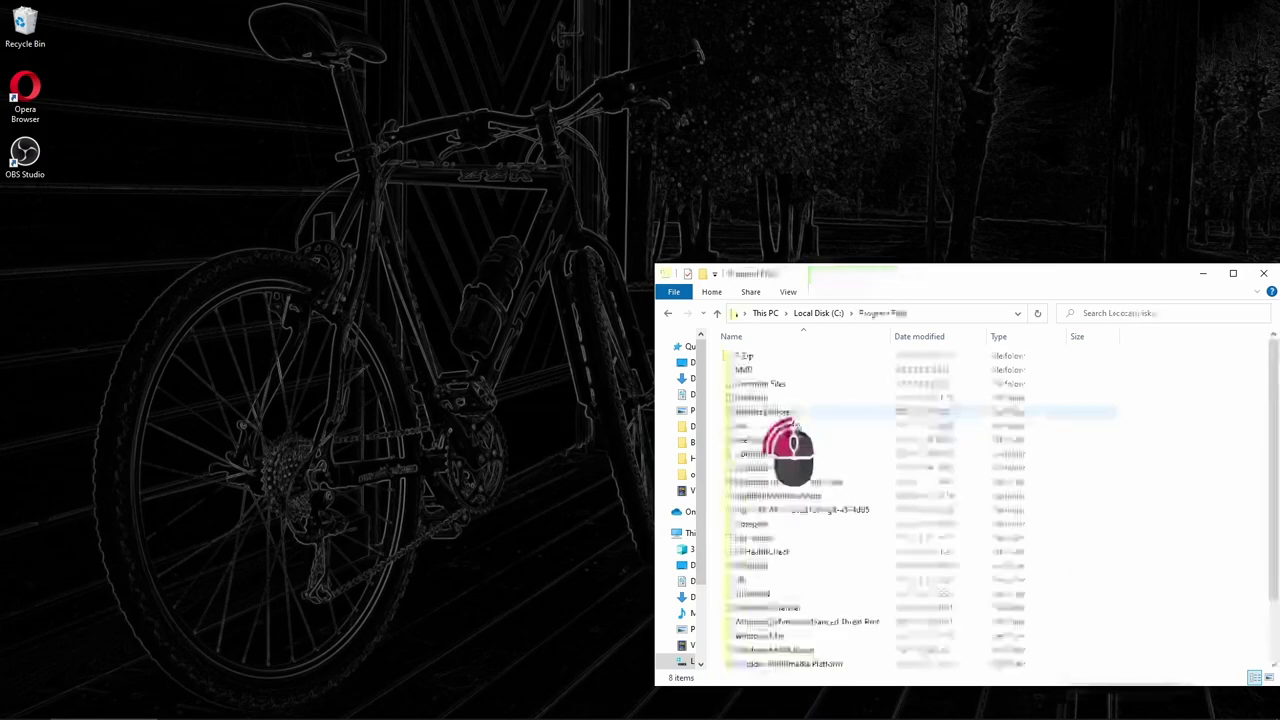
pyautogui.rightClick(1194, 424)
pyautogui.click(1130, 558)
pyautogui.click(605, 278)
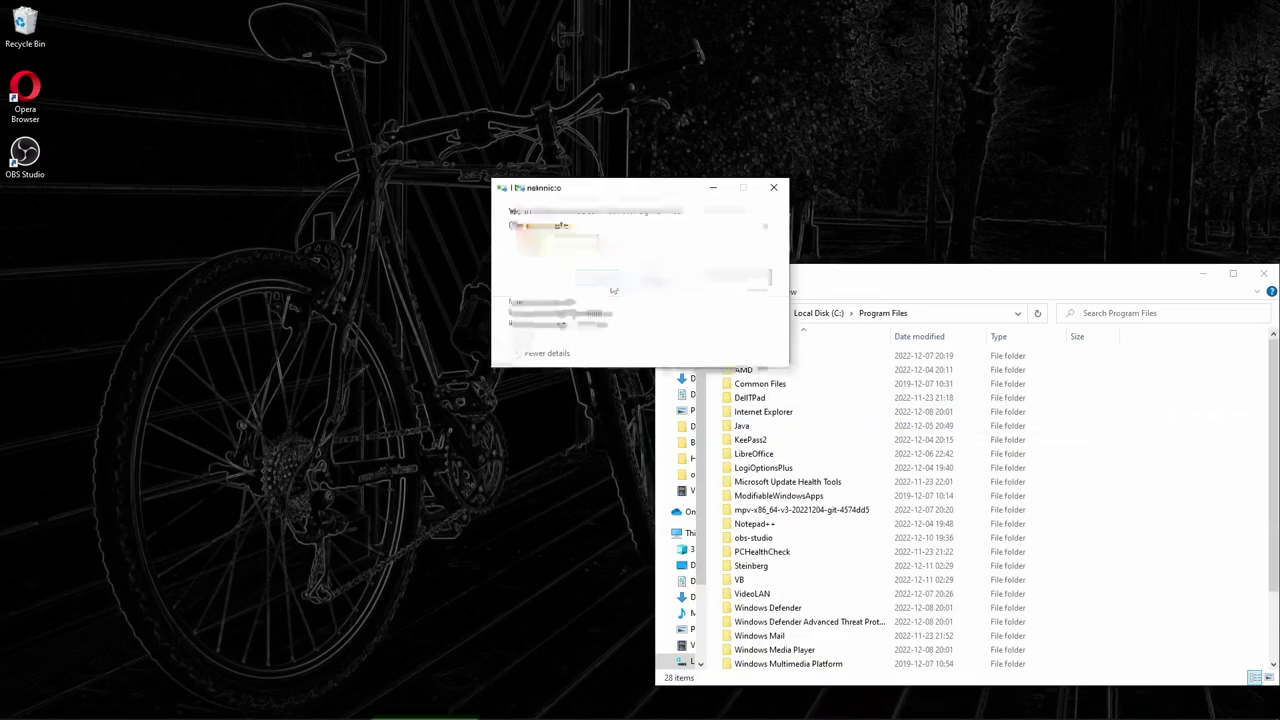
# Create a desktop shortcut for vsthost and close the folder window.
pyautogui.doubleClick(750, 608)
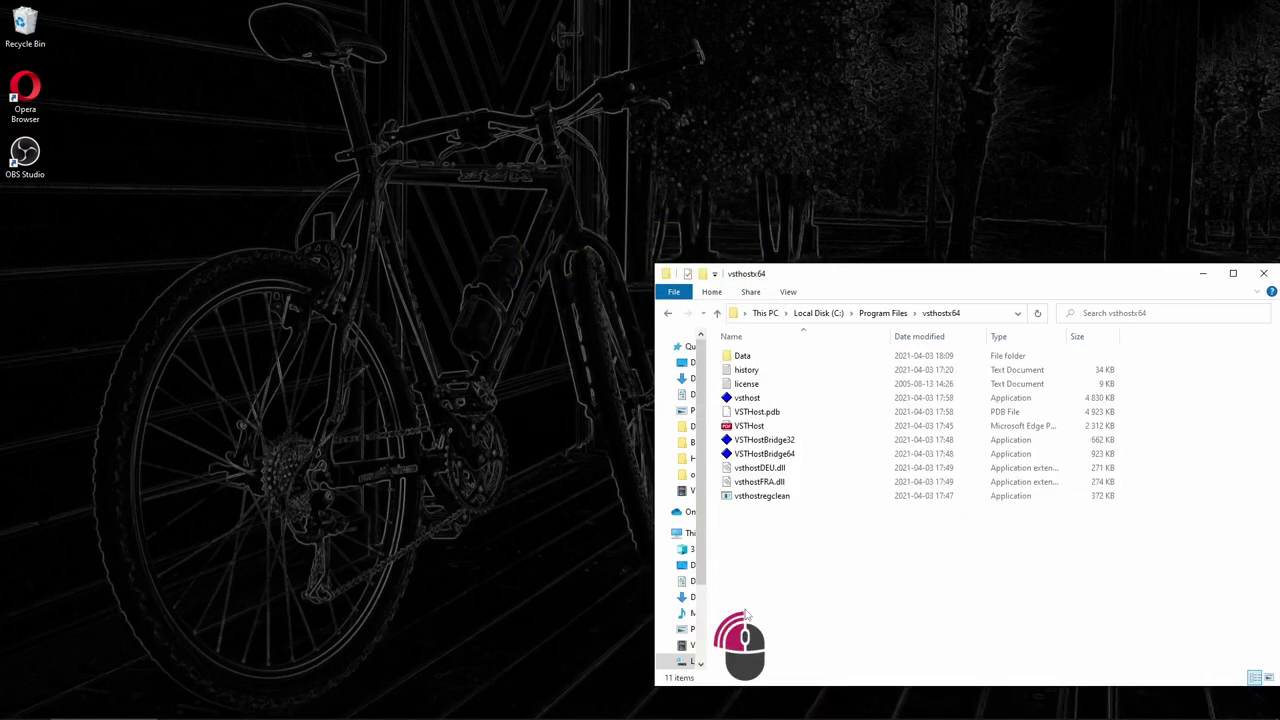
pyautogui.click(750, 400)
pyautogui.rightClick(750, 401)
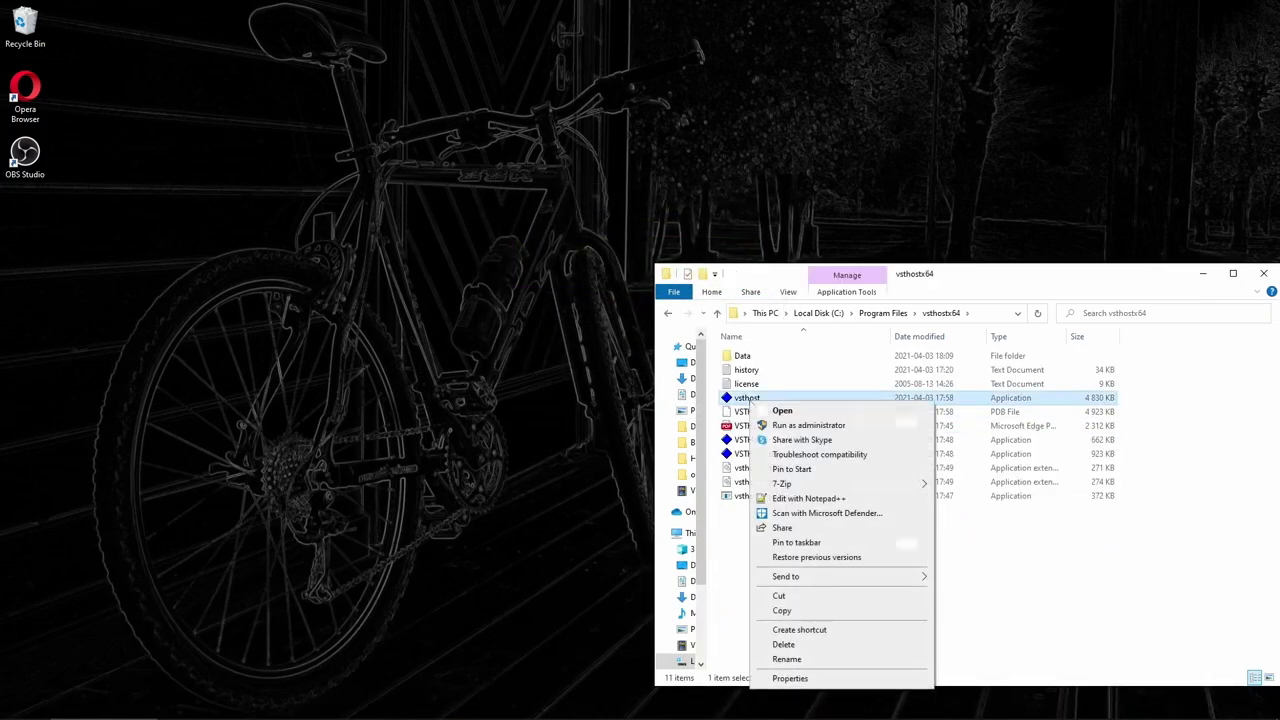
pyautogui.moveTo(814, 577)
pyautogui.click(1005, 609)
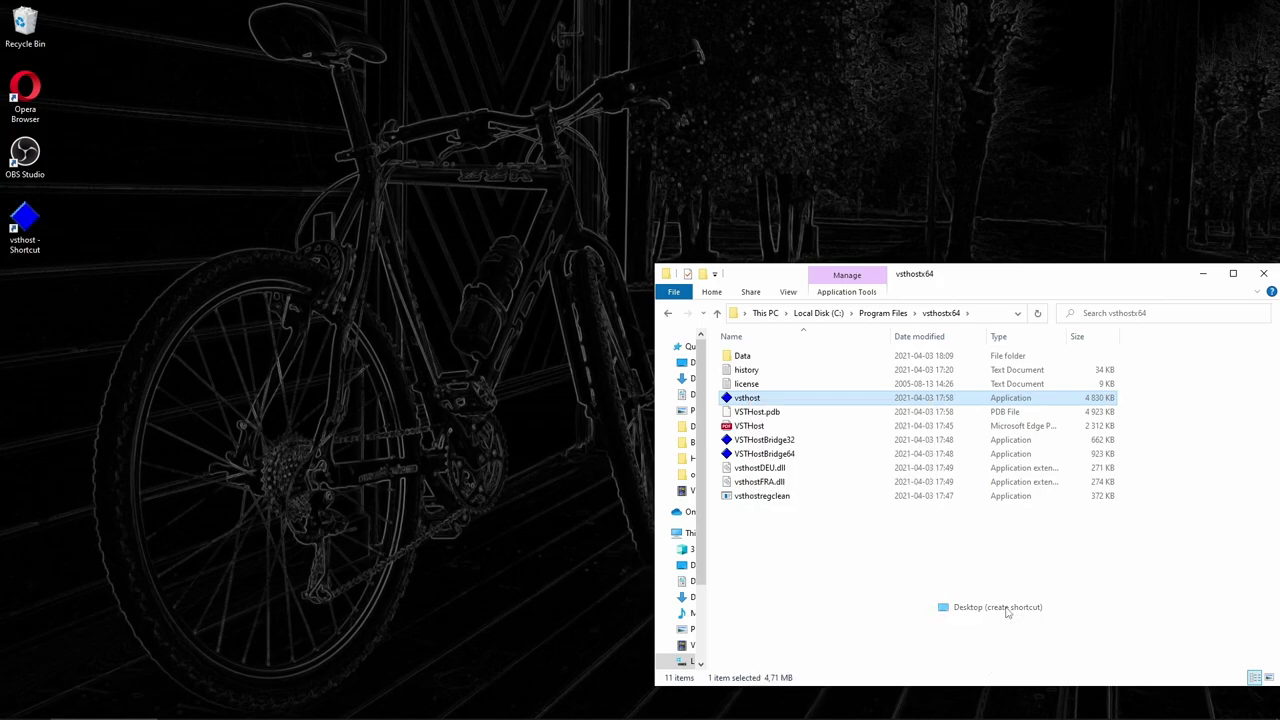
pyautogui.click(1262, 276)
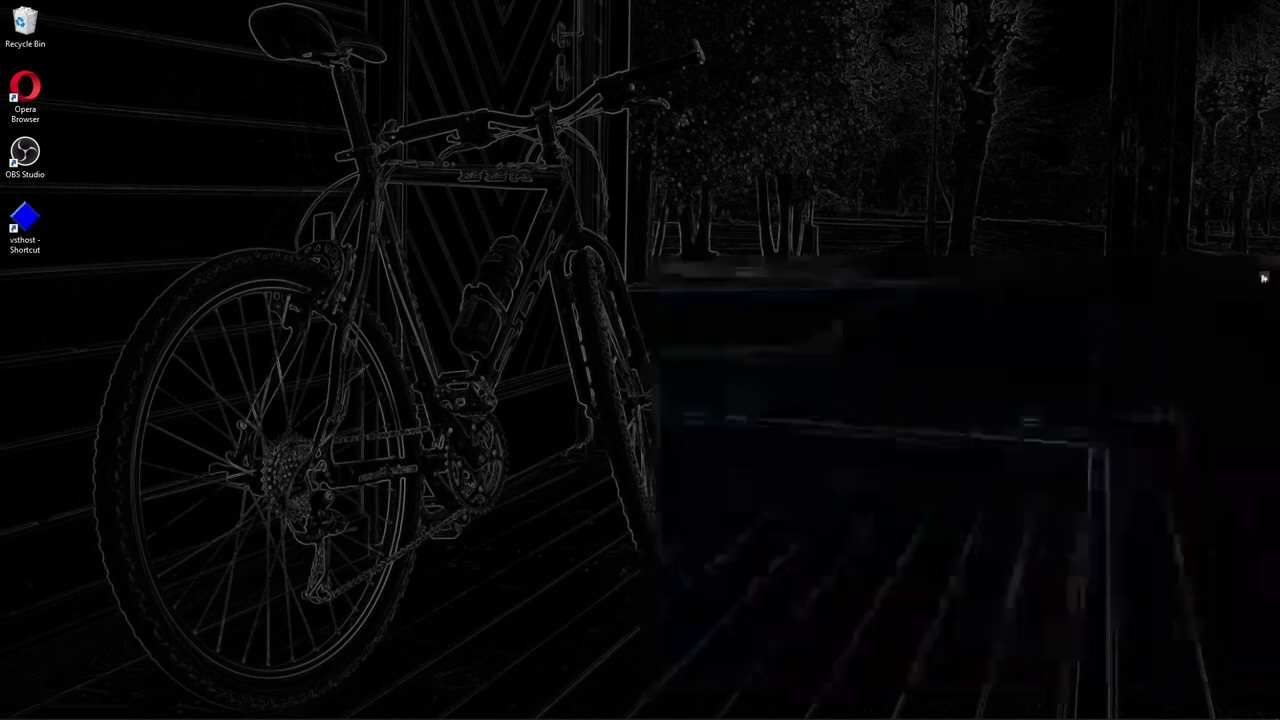
# Snap Opera's Mesh2HRTF tutorial to the left half and scroll toward Configure Virtual soundcard.
pyautogui.click(12, 699)
pyautogui.click(16, 663)
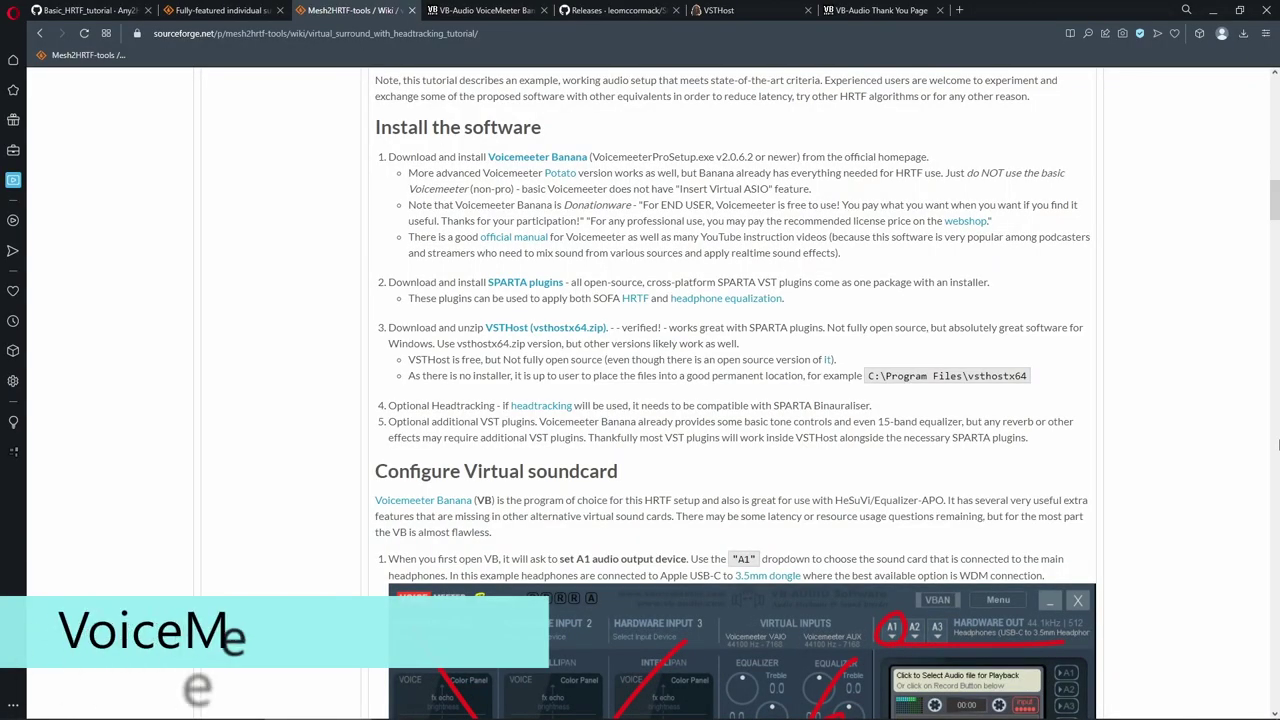
pyautogui.moveTo(1000, 12); pyautogui.dragTo(1, 216)
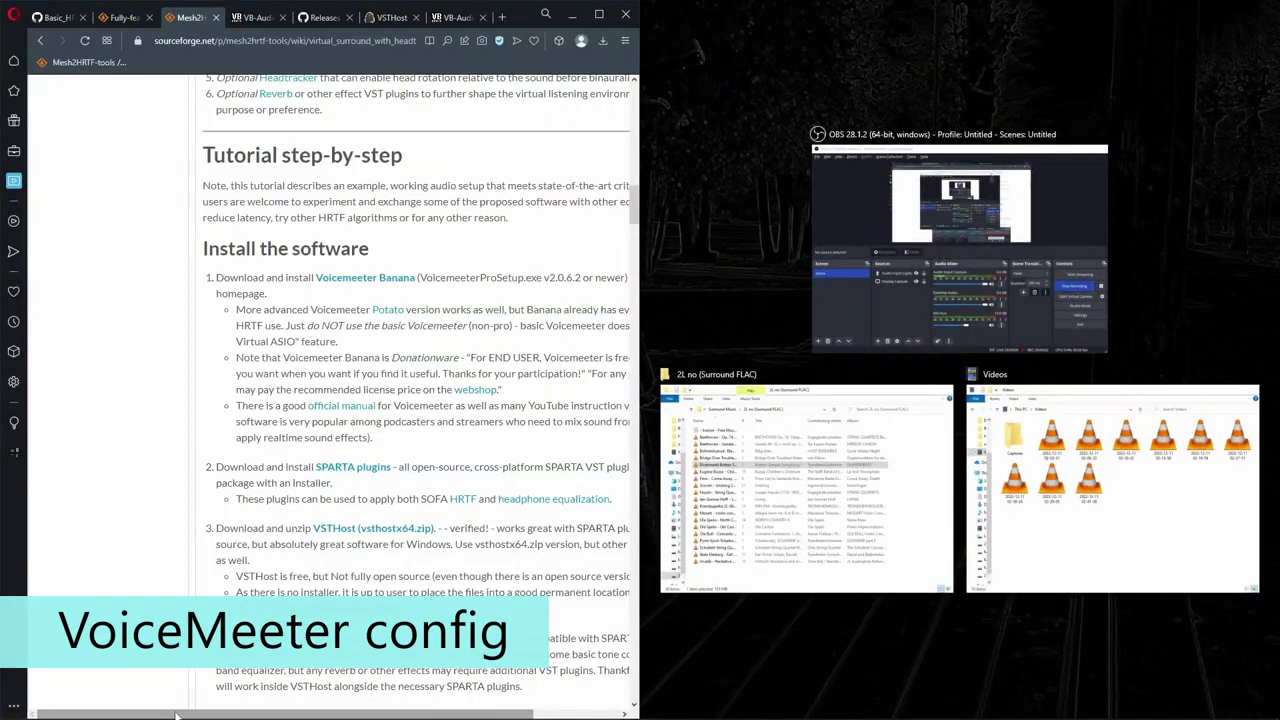
pyautogui.click(115, 301)
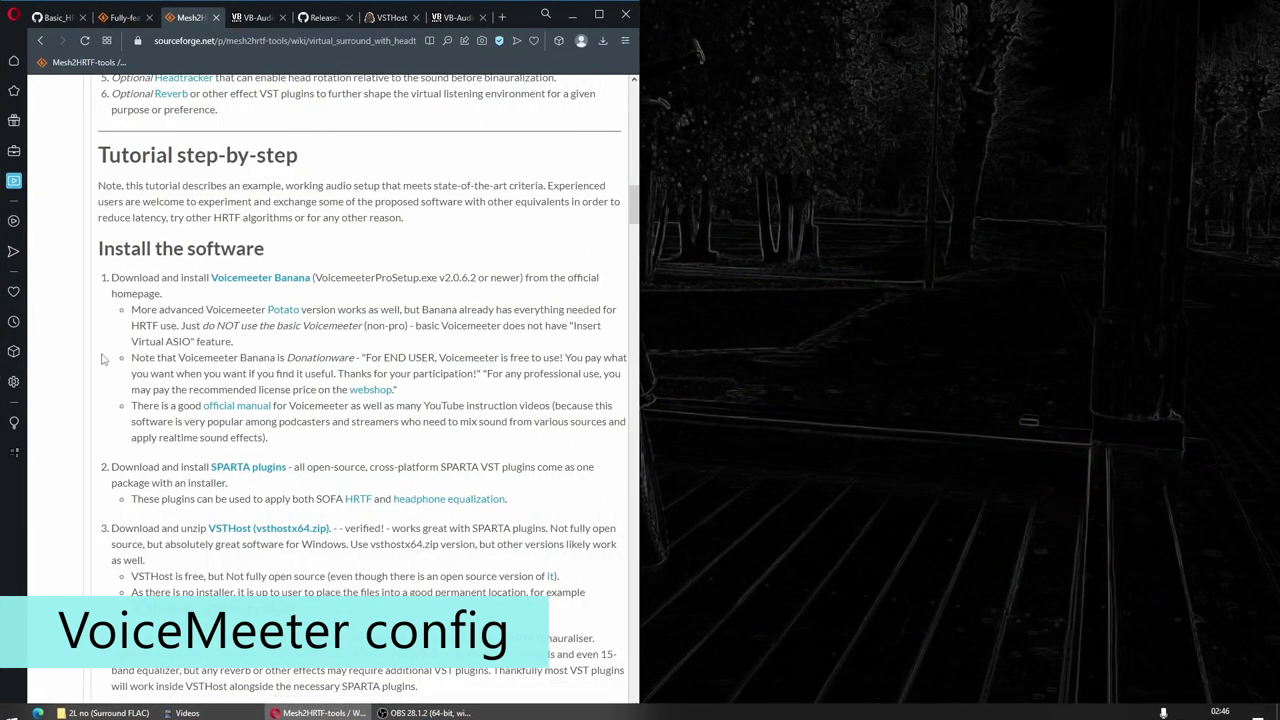
pyautogui.scroll(-6, 76, 407)
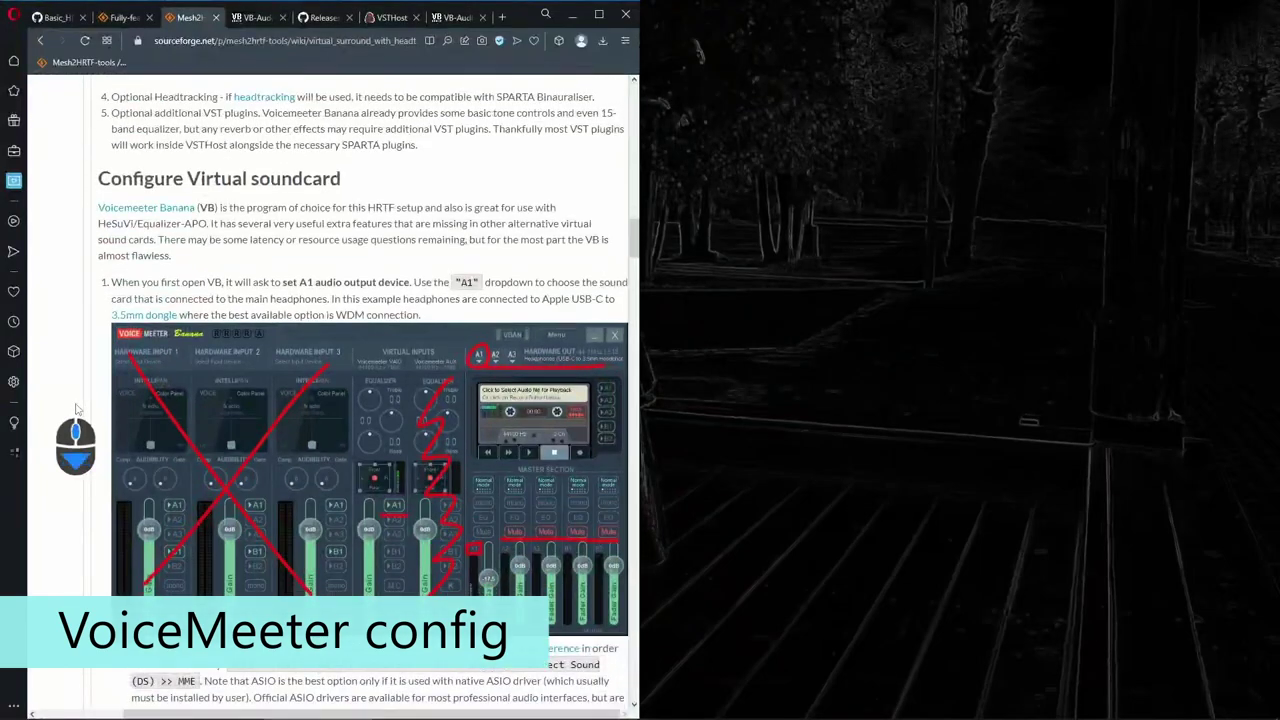
# Launch Voicemeeter Banana from the Start menu and place its mixer beside the tutorial.
pyautogui.scroll(-1, 76, 407)
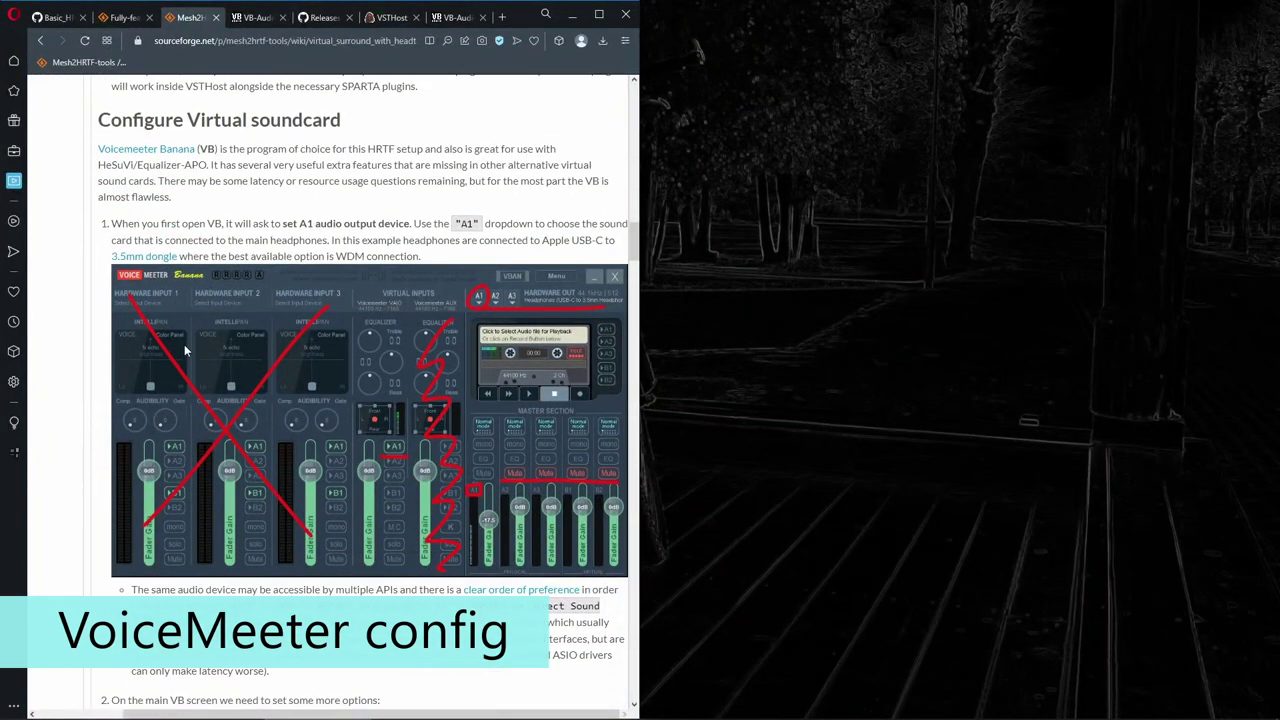
pyautogui.click(12, 699)
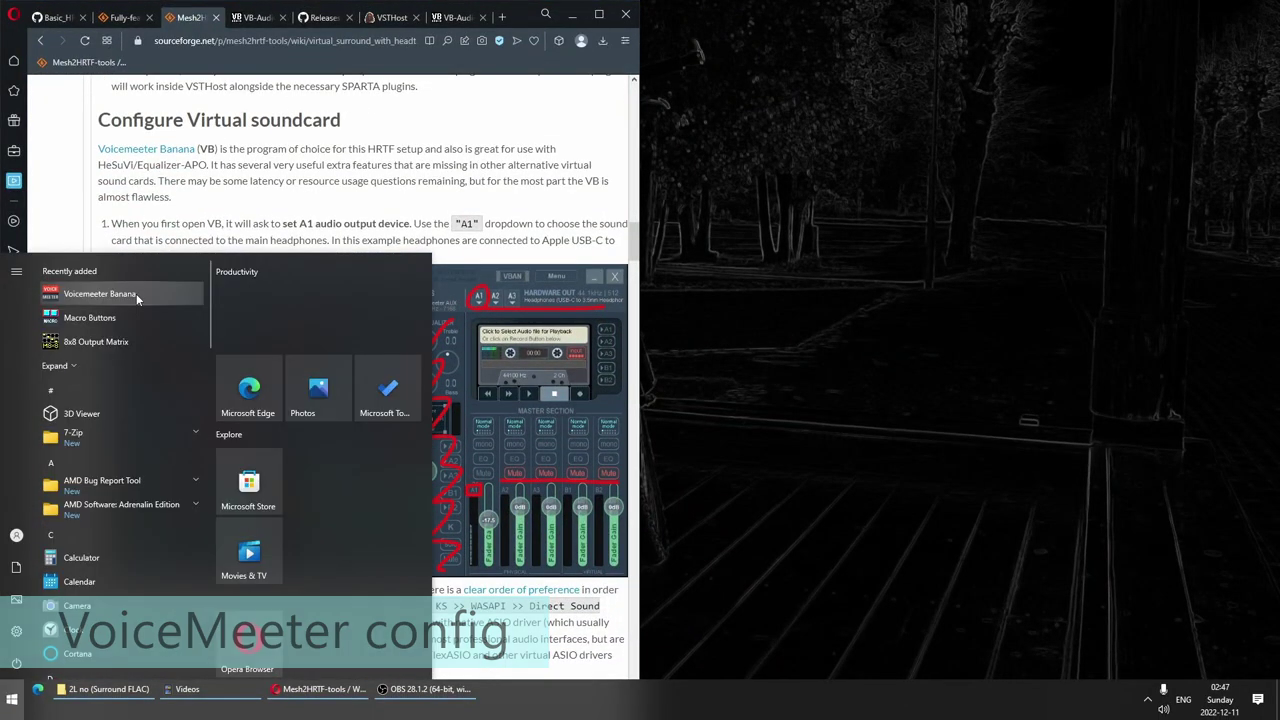
pyautogui.click(136, 293)
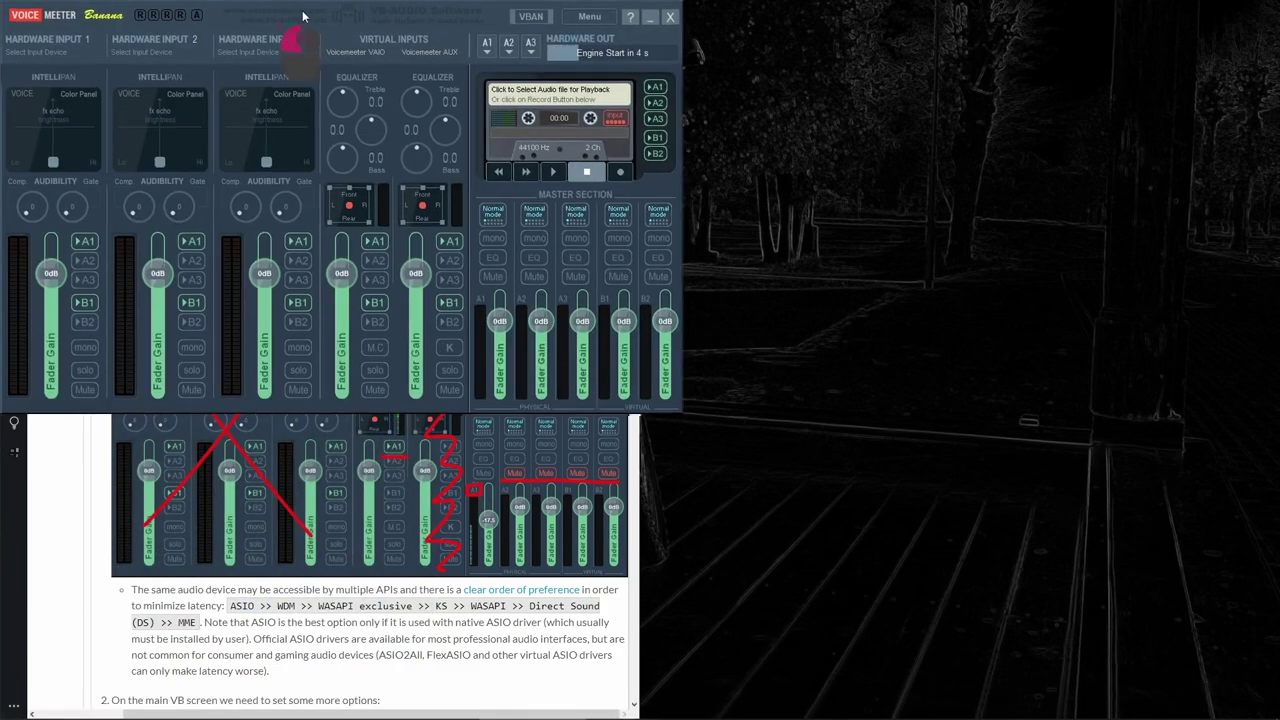
pyautogui.moveTo(310, 20); pyautogui.dragTo(845, 245)
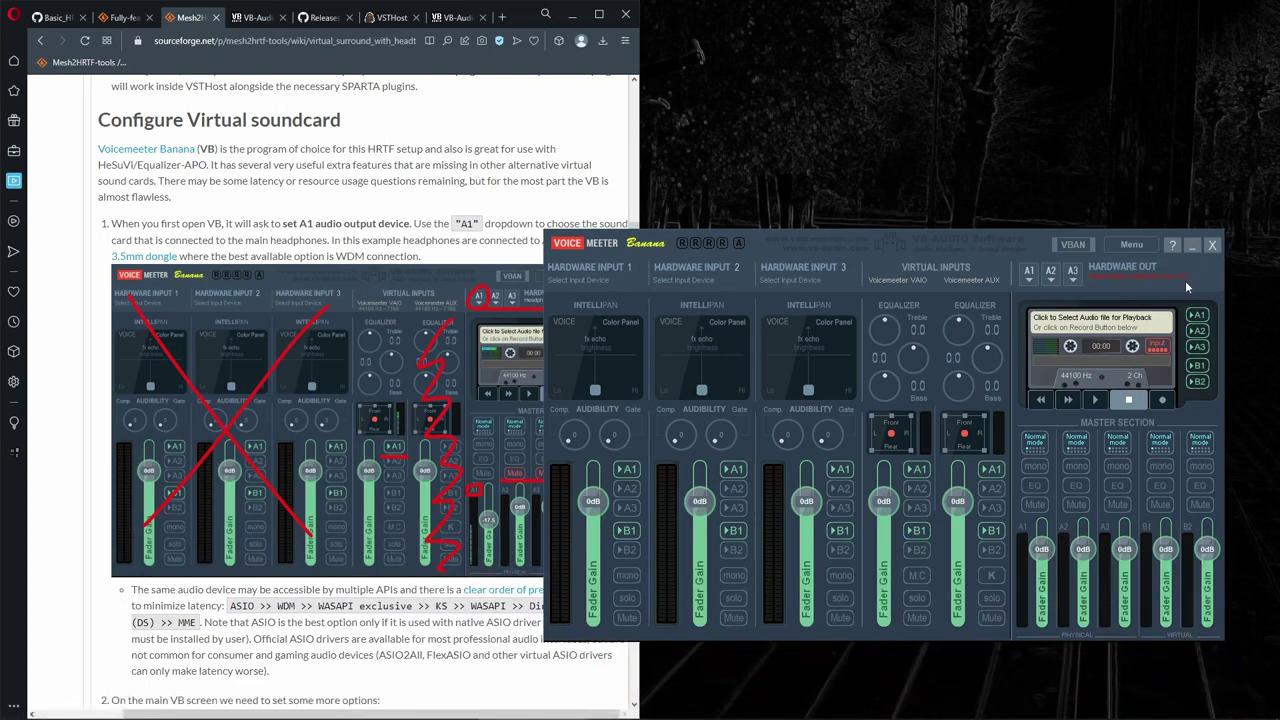
# Route A1 to WDM USB-C headphones and mute Voicemeeter AUX plus outputs A2, A3, B1, B2.
pyautogui.click(1028, 274)
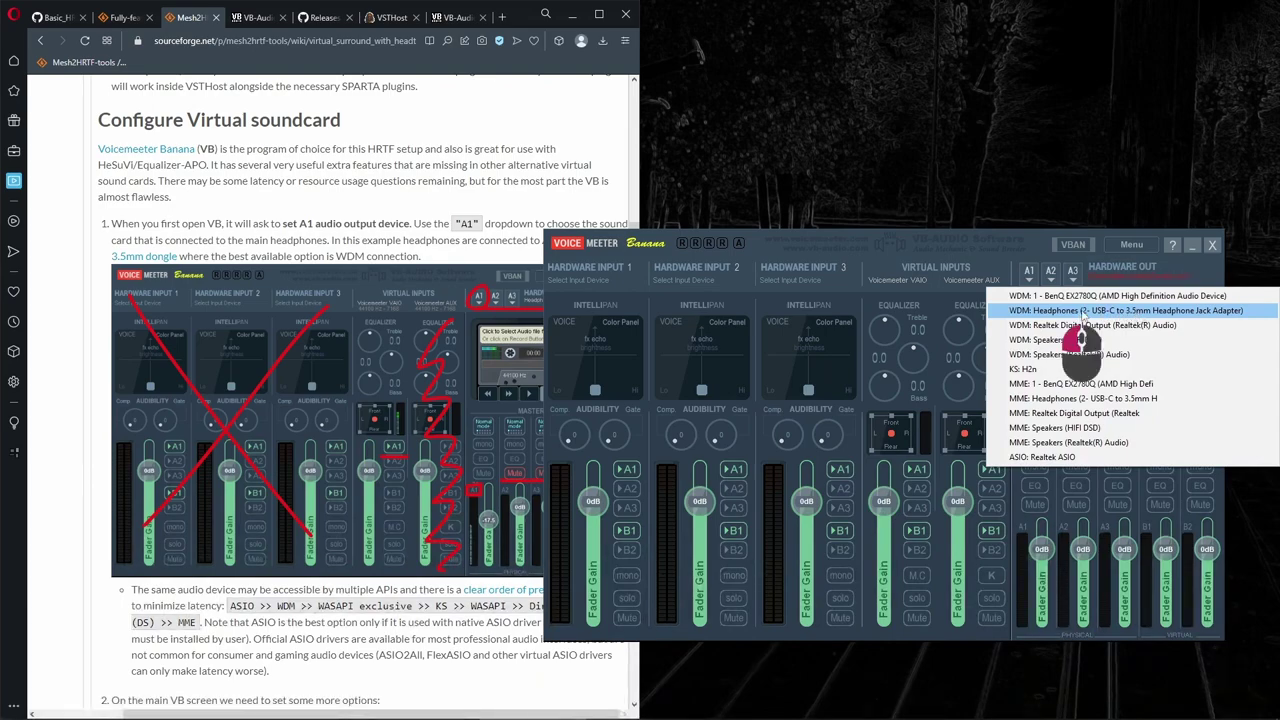
pyautogui.click(1132, 311)
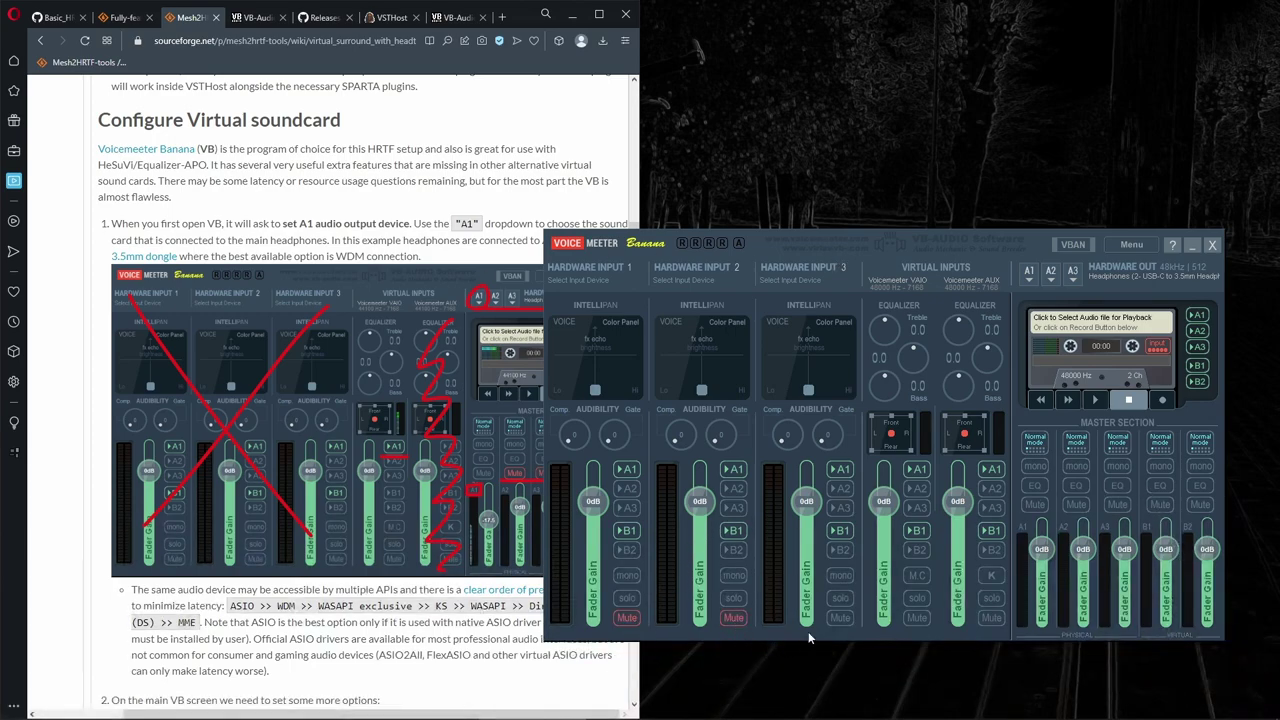
pyautogui.click(991, 618)
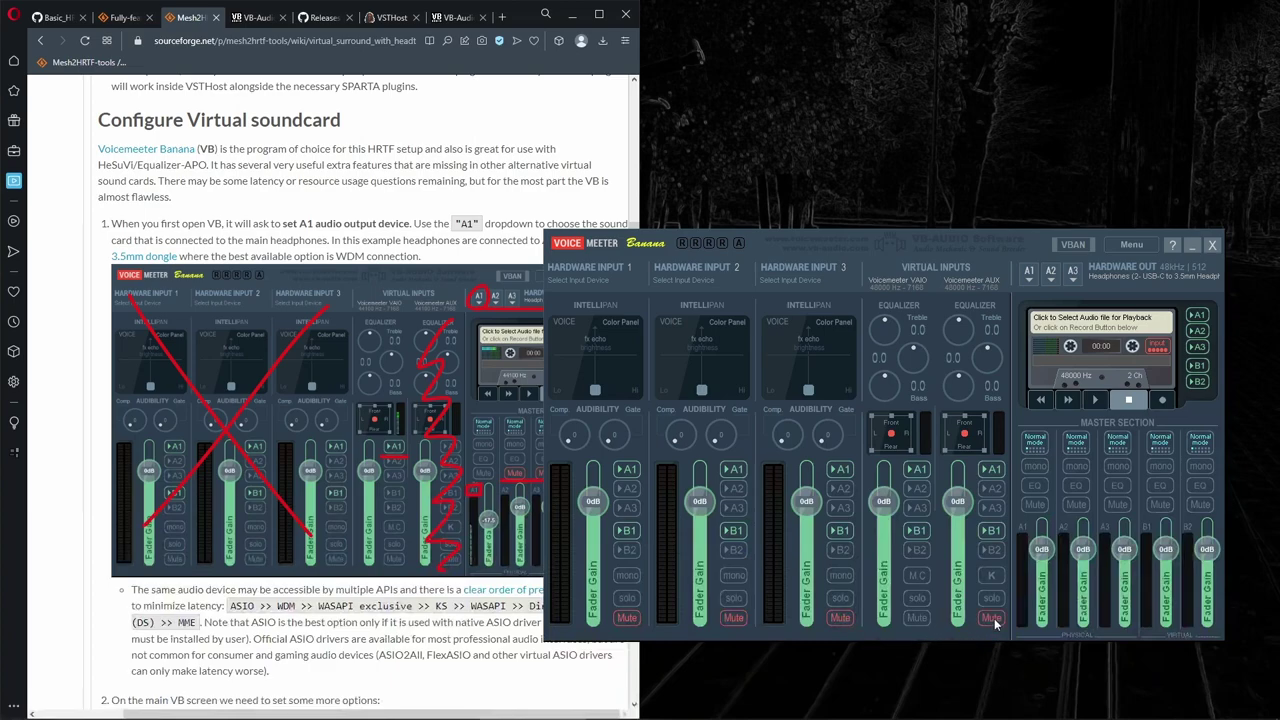
pyautogui.click(1077, 506)
pyautogui.click(1117, 505)
pyautogui.click(1159, 505)
pyautogui.click(1200, 506)
# Enable Run on Windows Startup and Limit Remote Gain to 0 dBFs in Voicemeeter's menu.
pyautogui.click(89, 327)
pyautogui.scroll(-5, 89, 327)
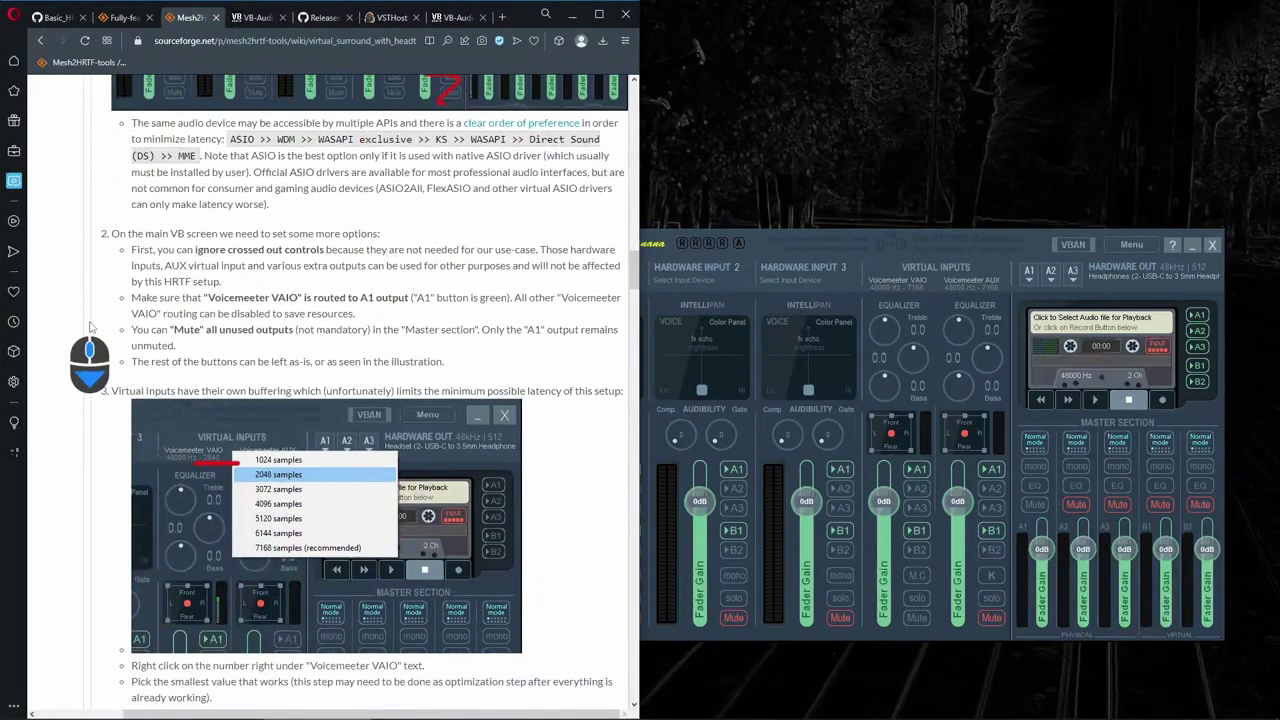
pyautogui.scroll(-7, 89, 327)
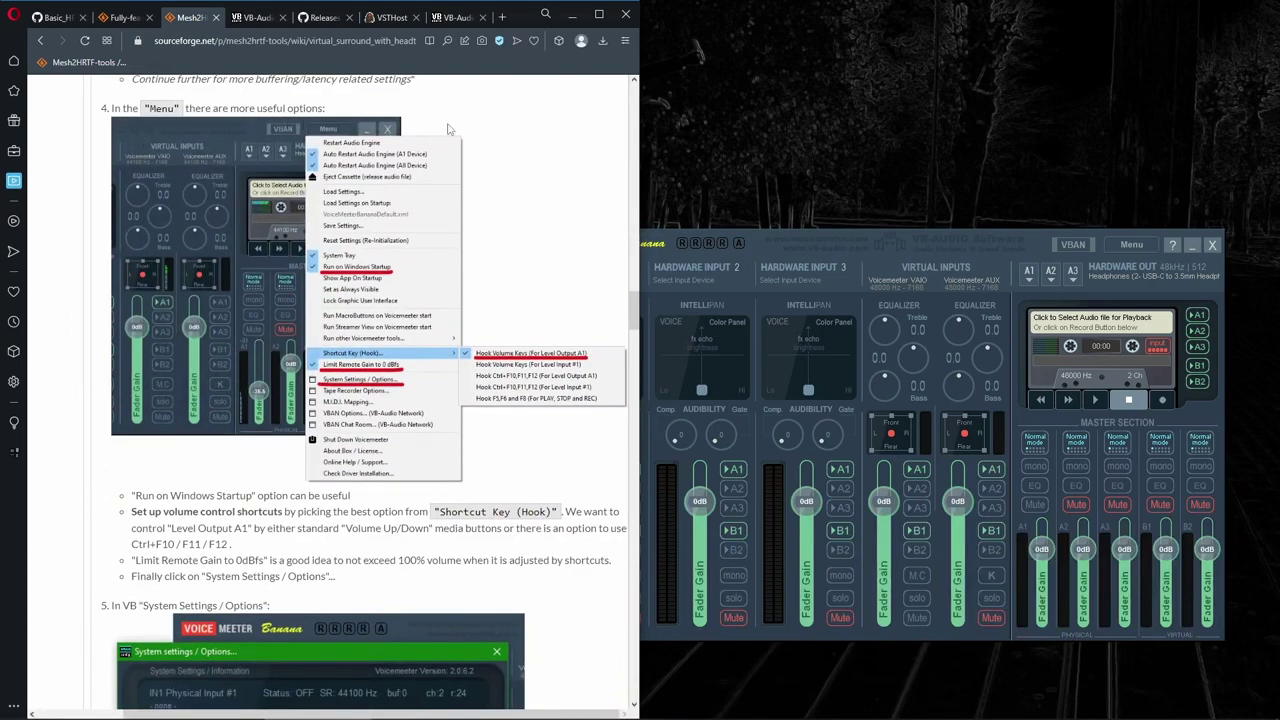
pyautogui.click(1110, 245)
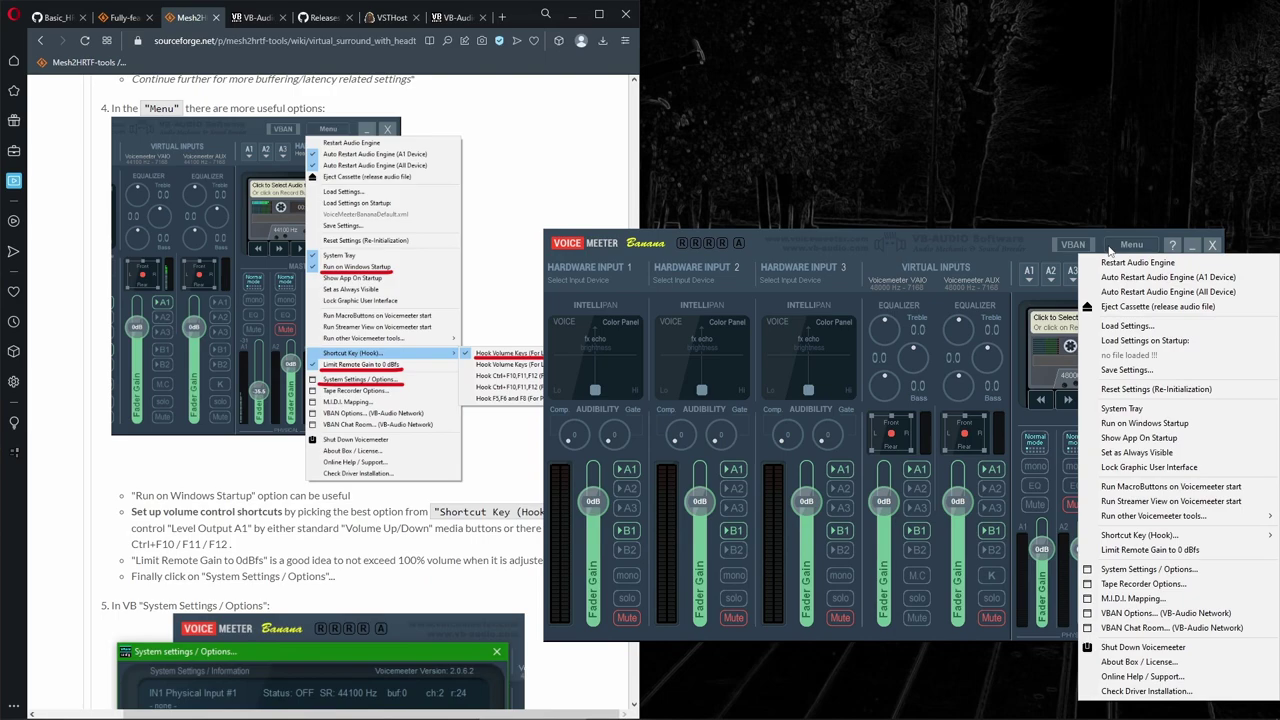
pyautogui.click(1134, 425)
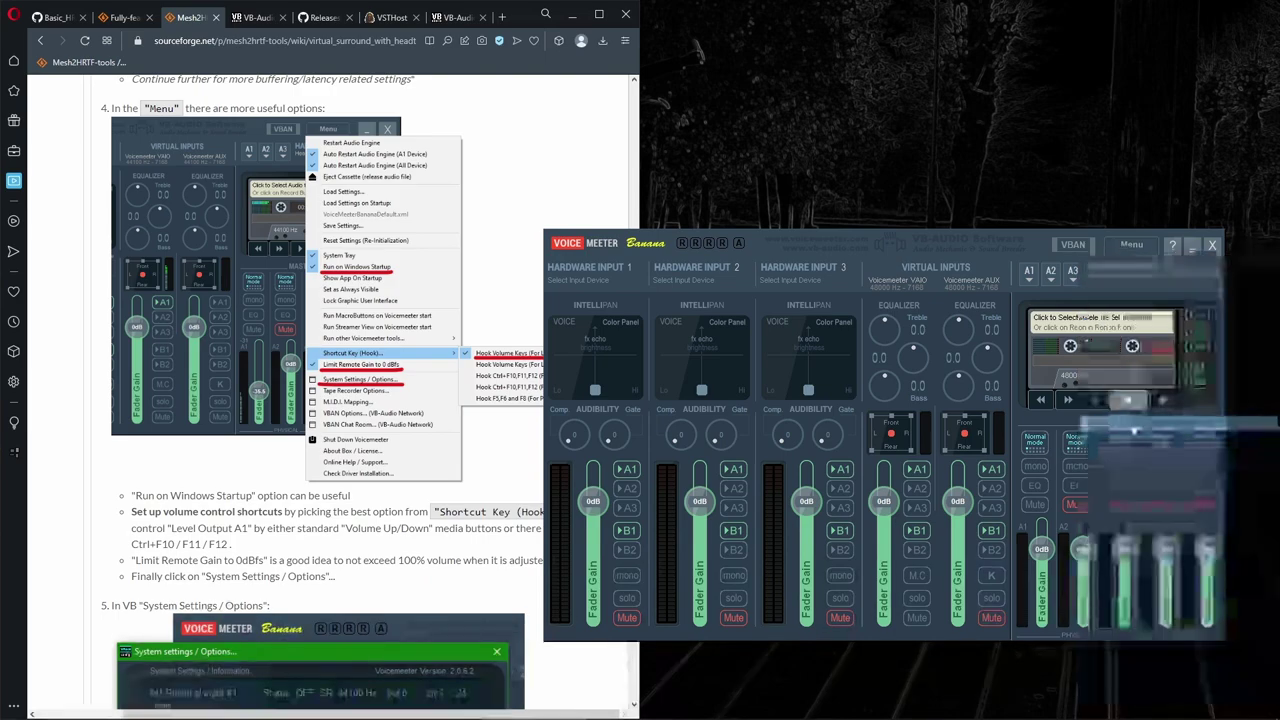
pyautogui.click(1130, 245)
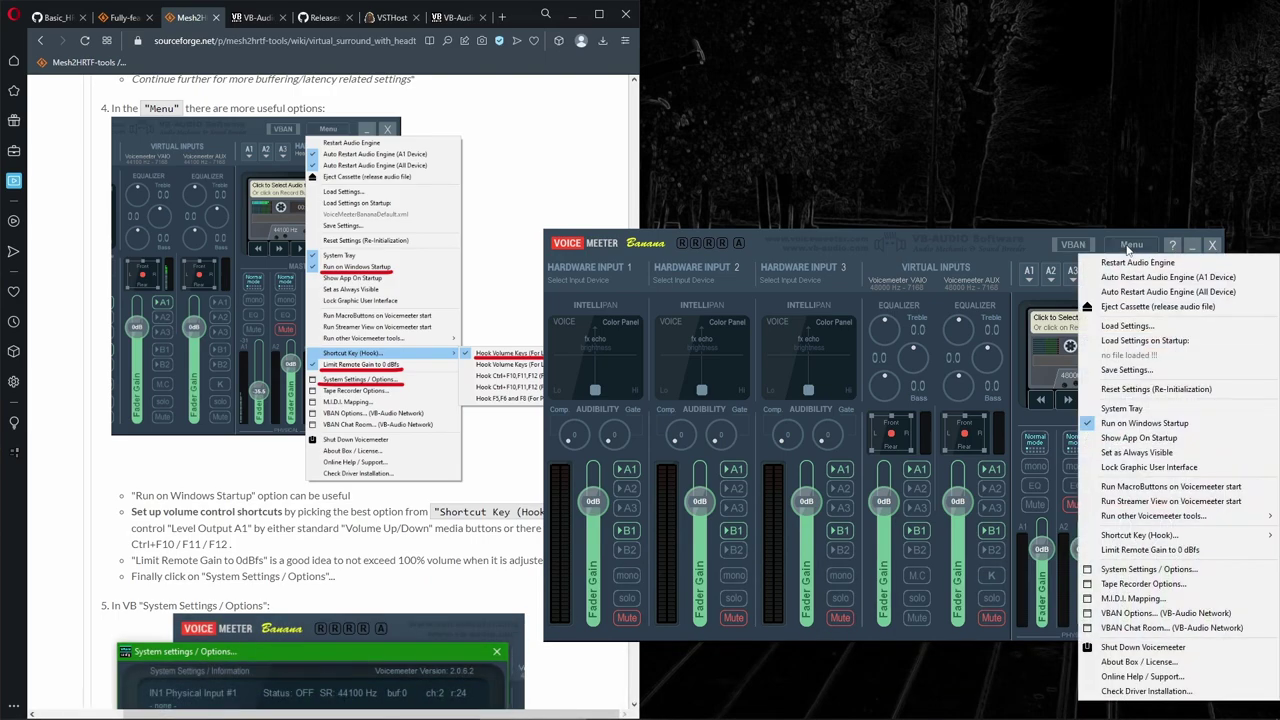
pyautogui.click(1135, 552)
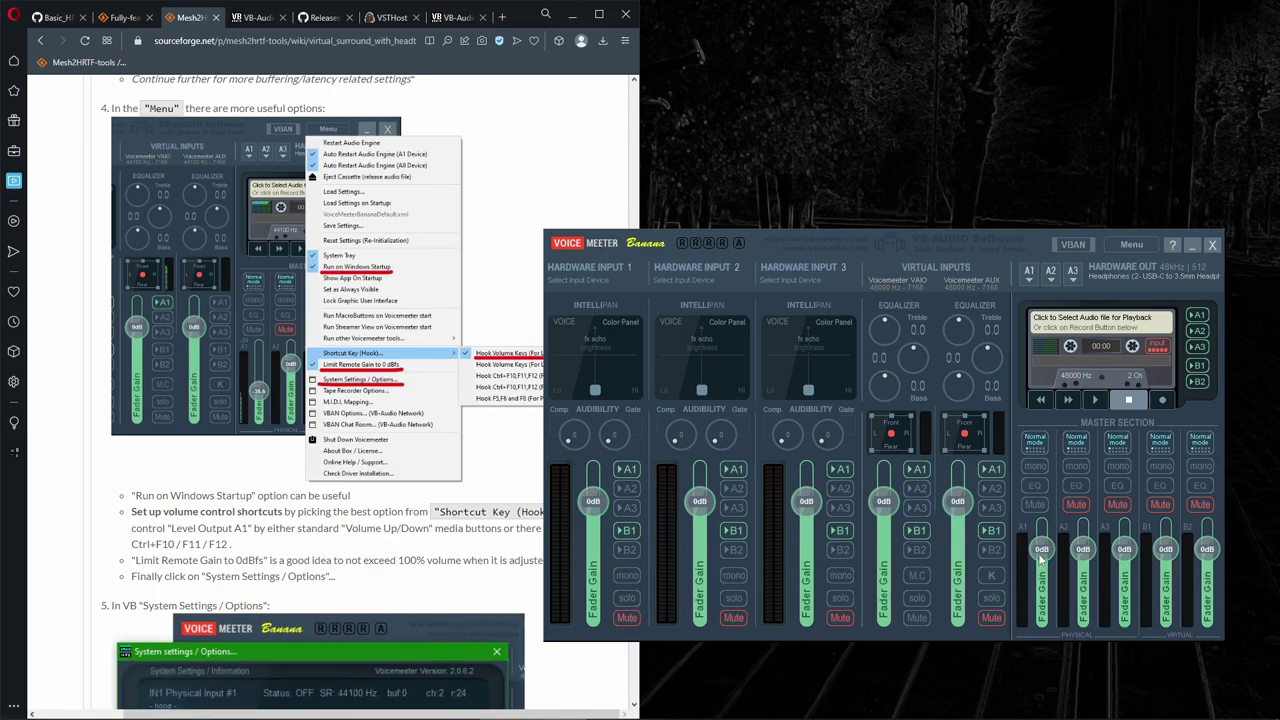
# Lower the A1 master fader to -21.8 dB and go to the menu's Shortcut Key (Hook) entry.
pyautogui.moveTo(1041, 550); pyautogui.dragTo(1042, 572)
pyautogui.click(1137, 250)
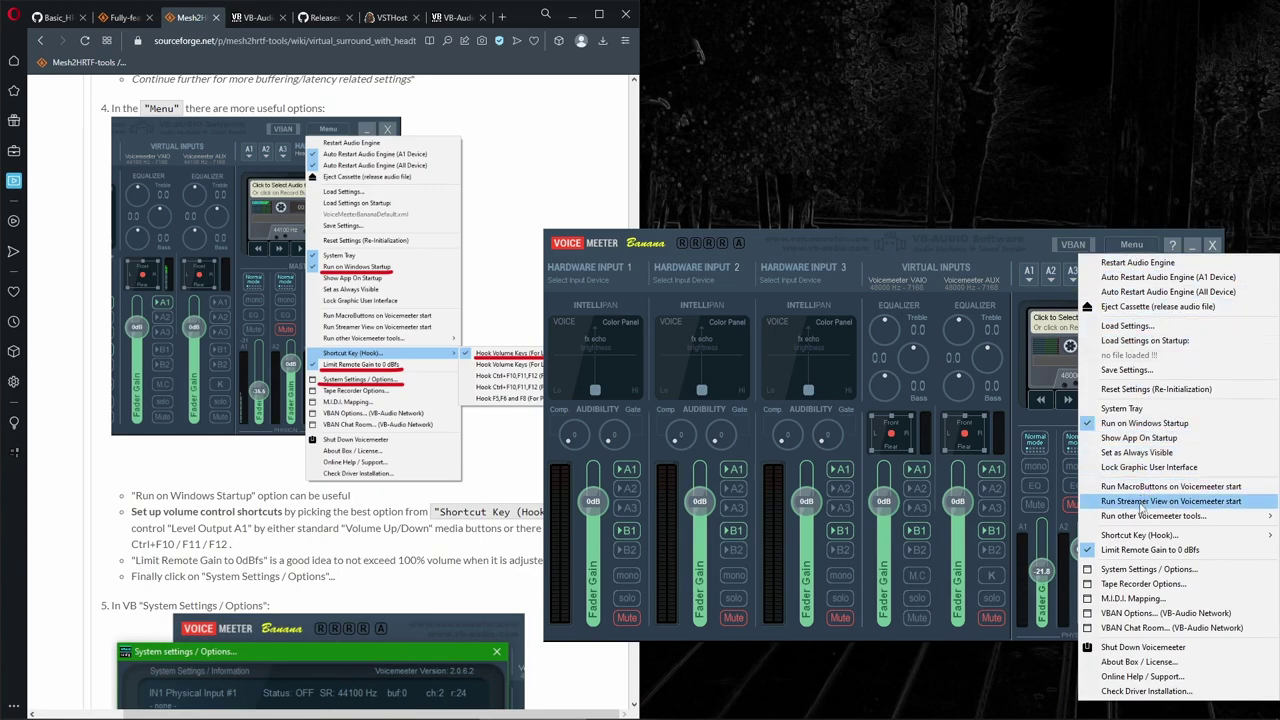
pyautogui.moveTo(1136, 538)
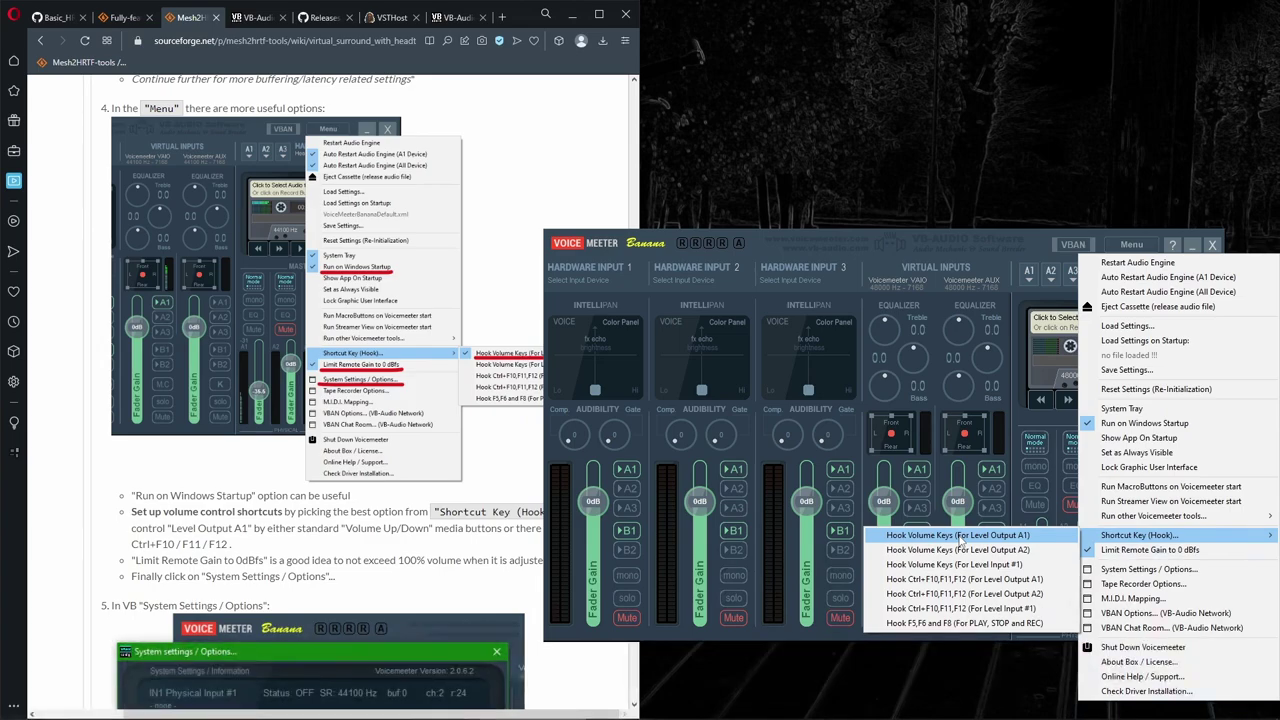
# Assign the volume media keys to A1 and test them, ending at -12.0 dB.
pyautogui.click(958, 537)
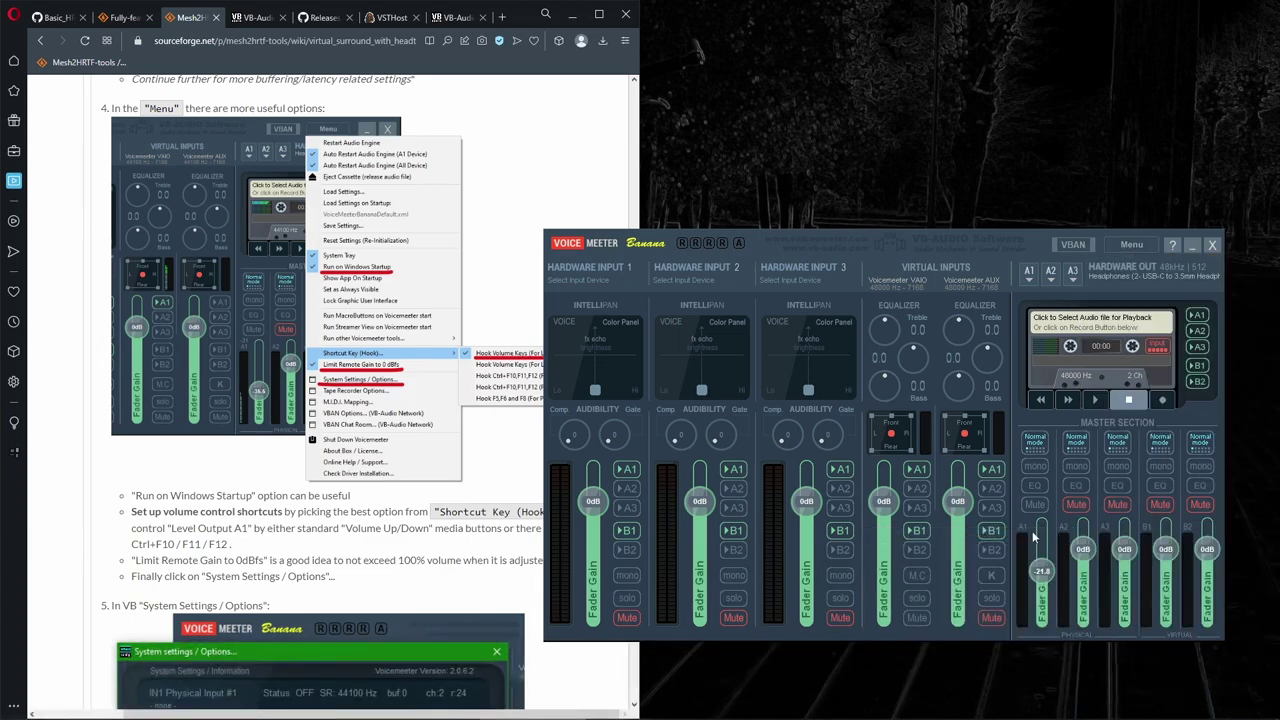
pyautogui.press('XF86AudioLowerVolume')
pyautogui.press('XF86AudioLowerVolume')
pyautogui.press('XF86AudioLowerVolume')
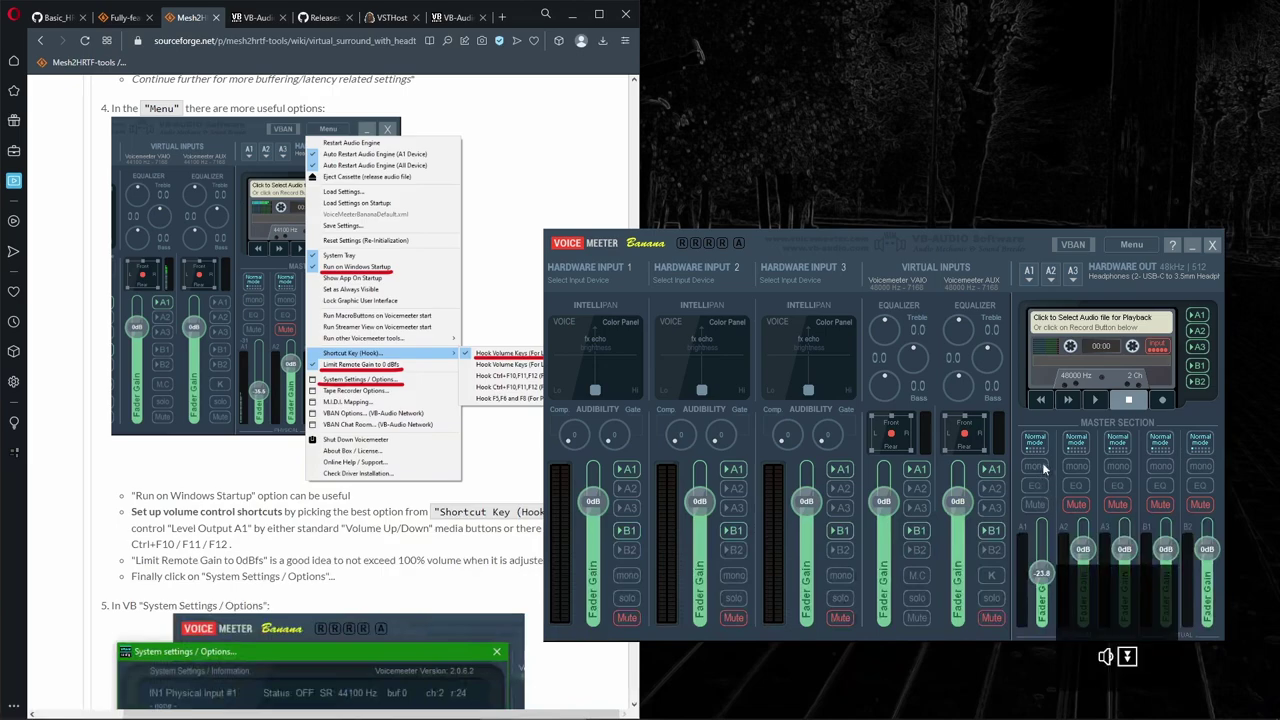
pyautogui.press('XF86AudioRaiseVolume')
pyautogui.press('XF86AudioRaiseVolume')
pyautogui.press('XF86AudioRaiseVolume')
pyautogui.press('XF86AudioRaiseVolume')
pyautogui.press('XF86AudioRaiseVolume')
pyautogui.press('XF86AudioRaiseVolume')
pyautogui.press('XF86AudioRaiseVolume')
pyautogui.press('XF86AudioRaiseVolume')
pyautogui.press('XF86AudioRaiseVolume')
pyautogui.press('XF86AudioRaiseVolume')
pyautogui.press('XF86AudioRaiseVolume')
pyautogui.press('XF86AudioRaiseVolume')
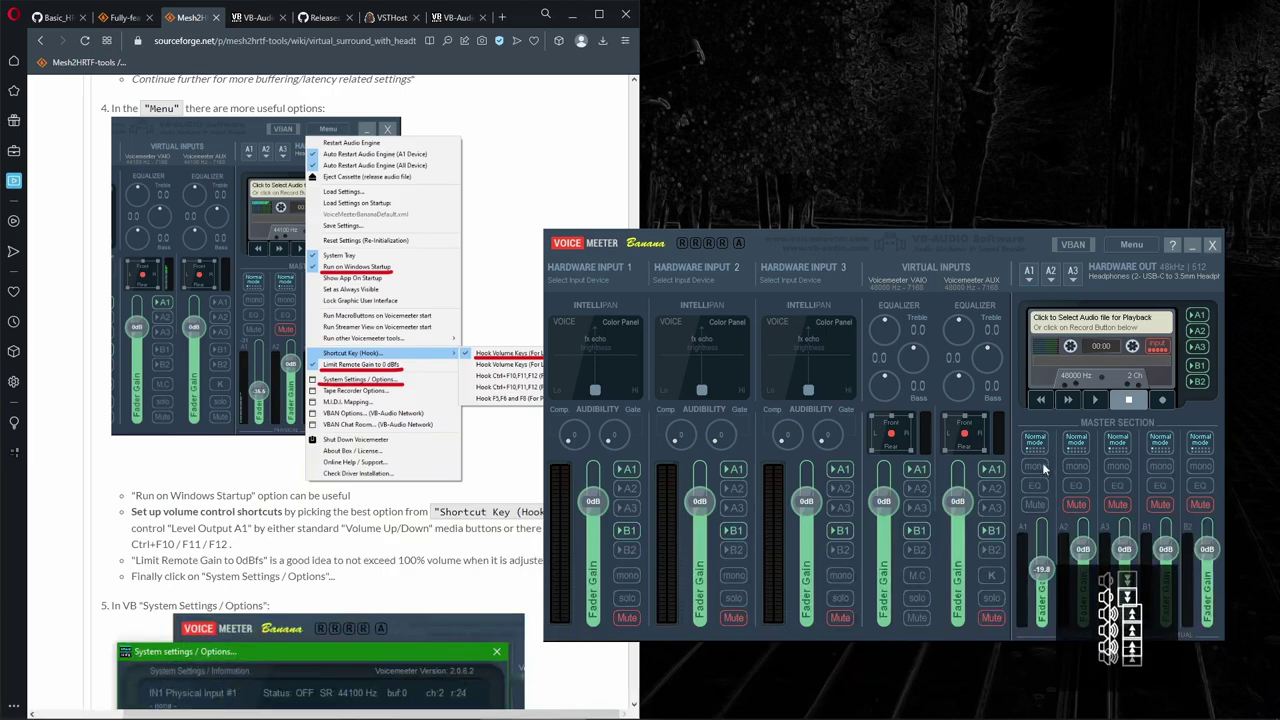
pyautogui.press('XF86AudioLowerVolume')
pyautogui.press('XF86AudioLowerVolume')
pyautogui.press('XF86AudioLowerVolume')
pyautogui.press('XF86AudioLowerVolume')
pyautogui.press('XF86AudioLowerVolume')
pyautogui.press('XF86AudioLowerVolume')
pyautogui.press('XF86AudioLowerVolume')
pyautogui.press('XF86AudioLowerVolume')
pyautogui.press('XF86AudioLowerVolume')
pyautogui.press('XF86AudioLowerVolume')
pyautogui.press('XF86AudioLowerVolume')
pyautogui.press('XF86AudioLowerVolume')
pyautogui.press('XF86AudioLowerVolume')
pyautogui.press('XF86AudioLowerVolume')
pyautogui.press('XF86AudioLowerVolume')
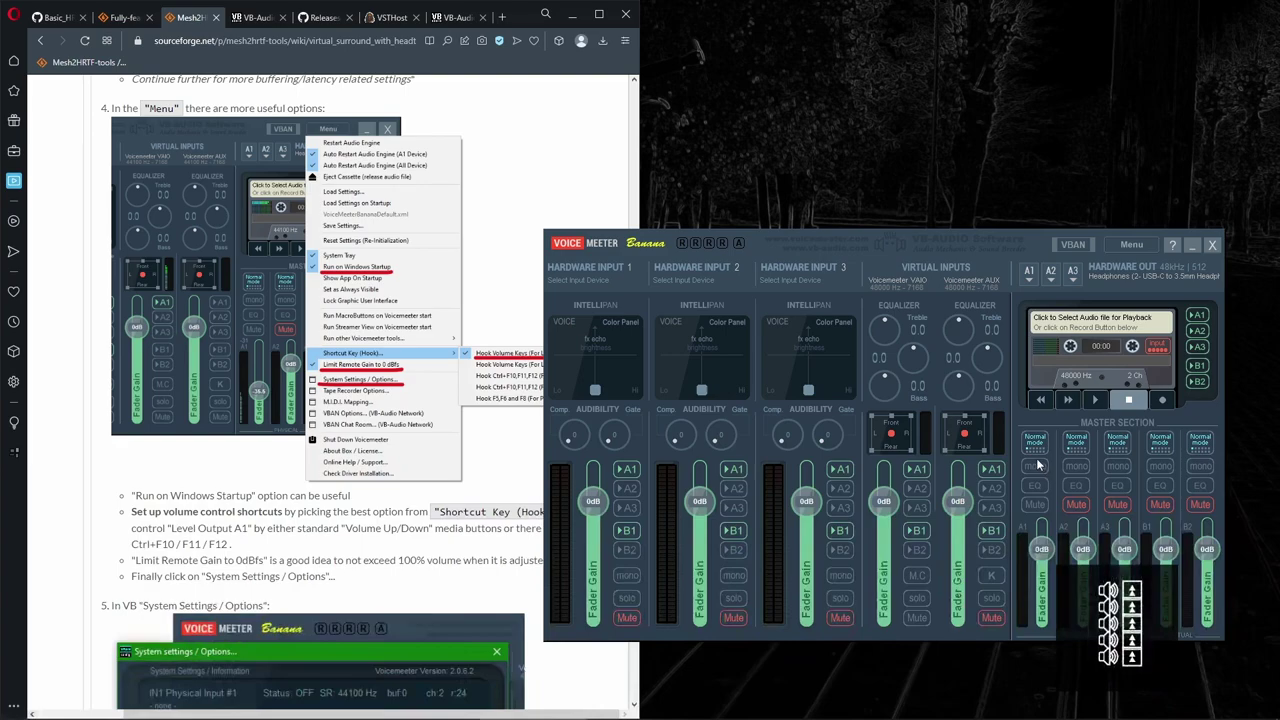
pyautogui.press('XF86AudioRaiseVolume')
pyautogui.press('XF86AudioRaiseVolume')
pyautogui.press('XF86AudioRaiseVolume')
pyautogui.press('XF86AudioRaiseVolume')
pyautogui.press('XF86AudioRaiseVolume')
pyautogui.press('XF86AudioRaiseVolume')
pyautogui.press('XF86AudioRaiseVolume')
pyautogui.press('XF86AudioRaiseVolume')
pyautogui.press('XF86AudioRaiseVolume')
pyautogui.press('XF86AudioRaiseVolume')
pyautogui.press('XF86AudioRaiseVolume')
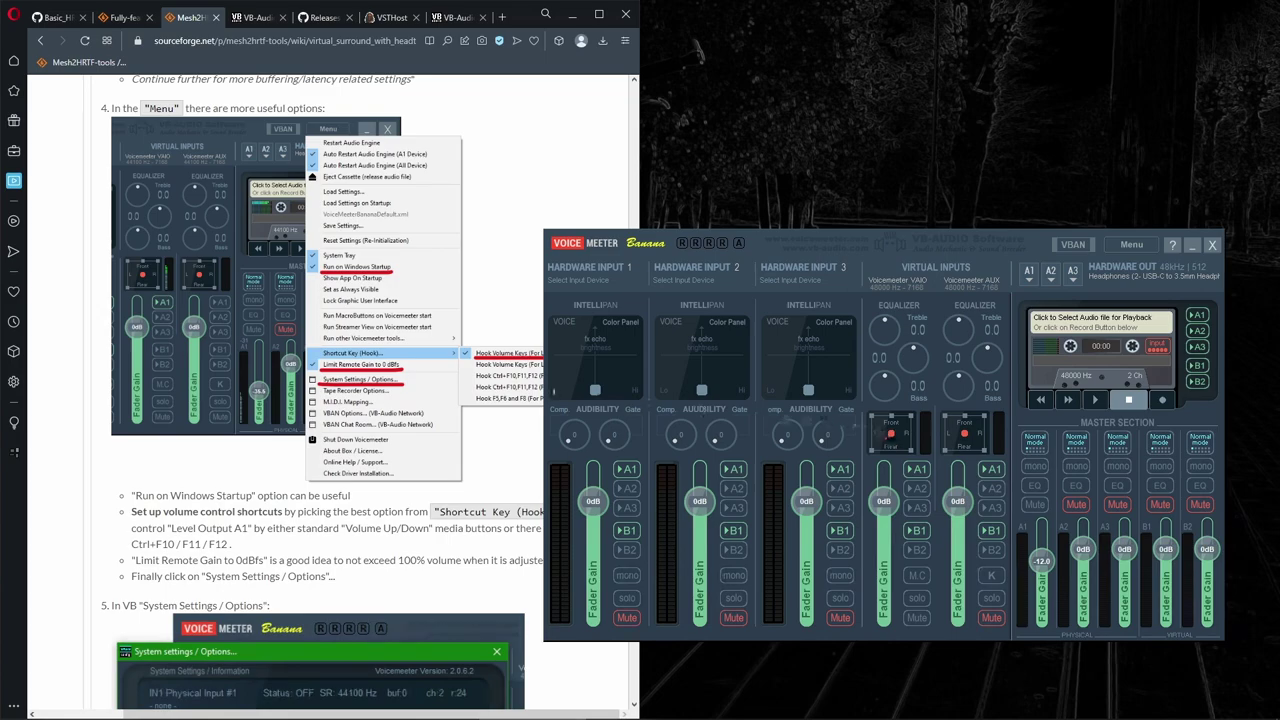
# Open Voicemeeter's System Settings / Options and move the window up and left.
pyautogui.click(101, 522)
pyautogui.scroll(-3, 100, 524)
pyautogui.scroll(-2, 101, 522)
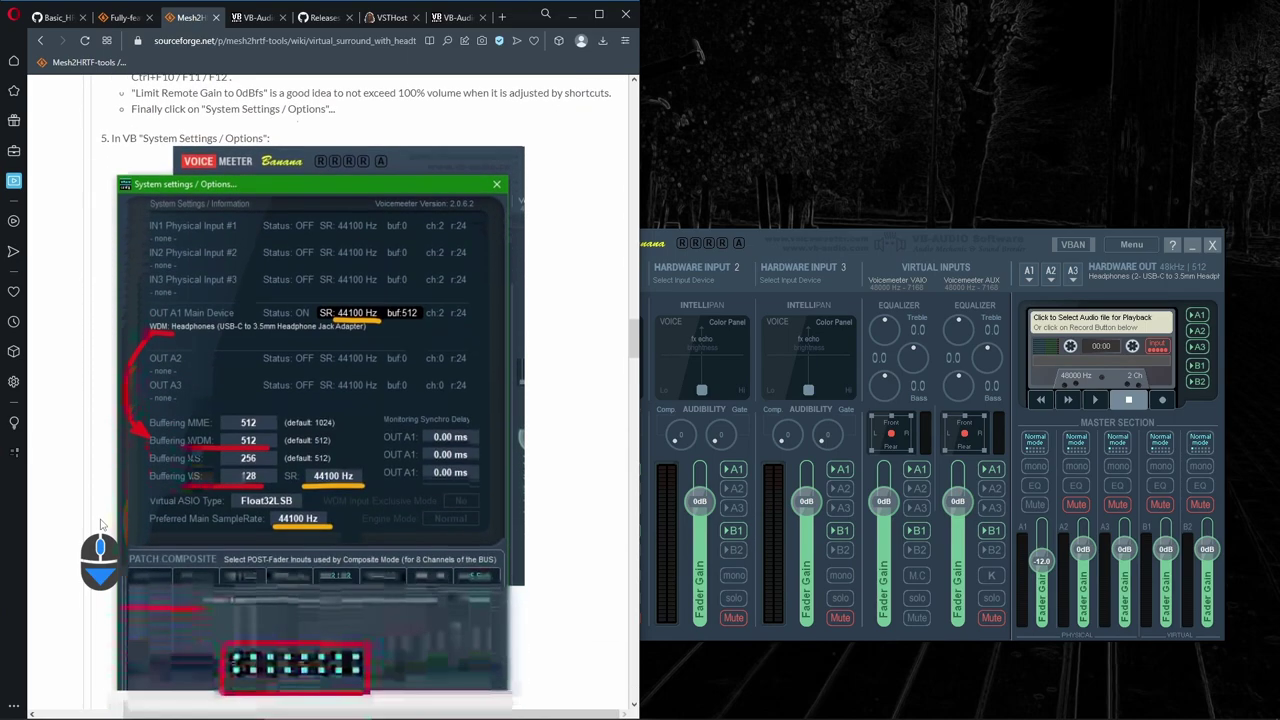
pyautogui.scroll(1, 101, 522)
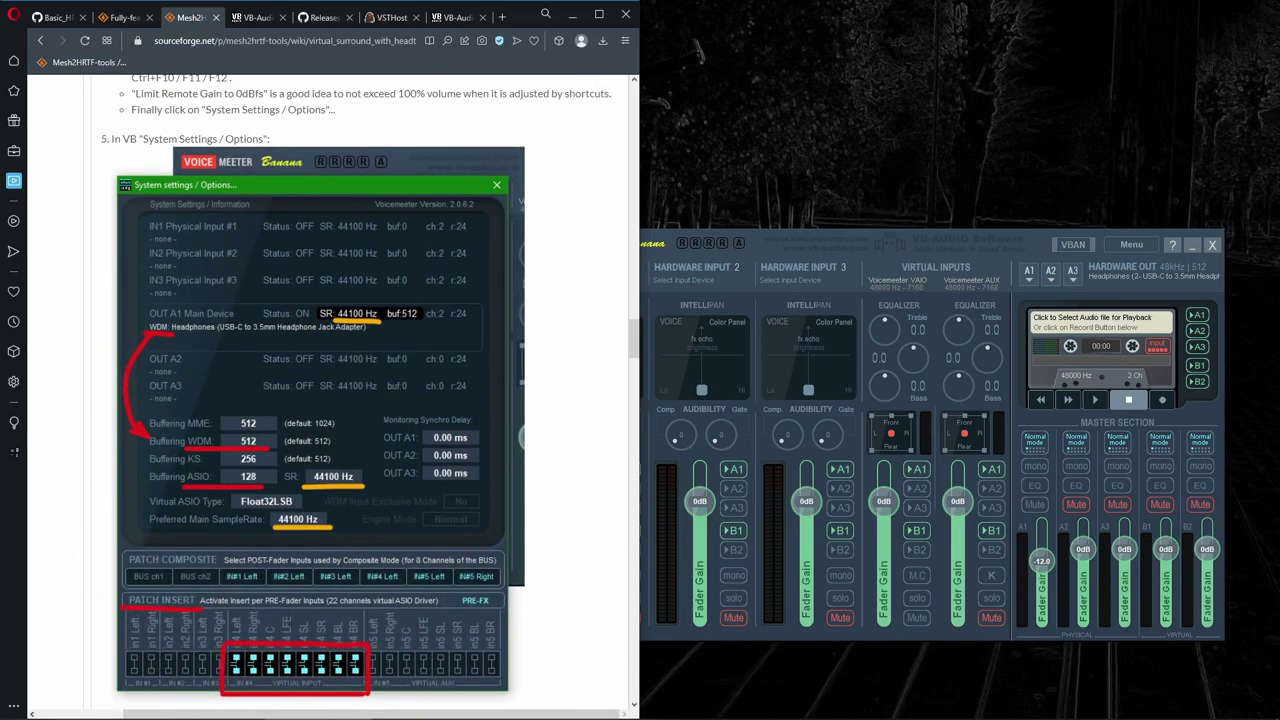
pyautogui.click(1112, 248)
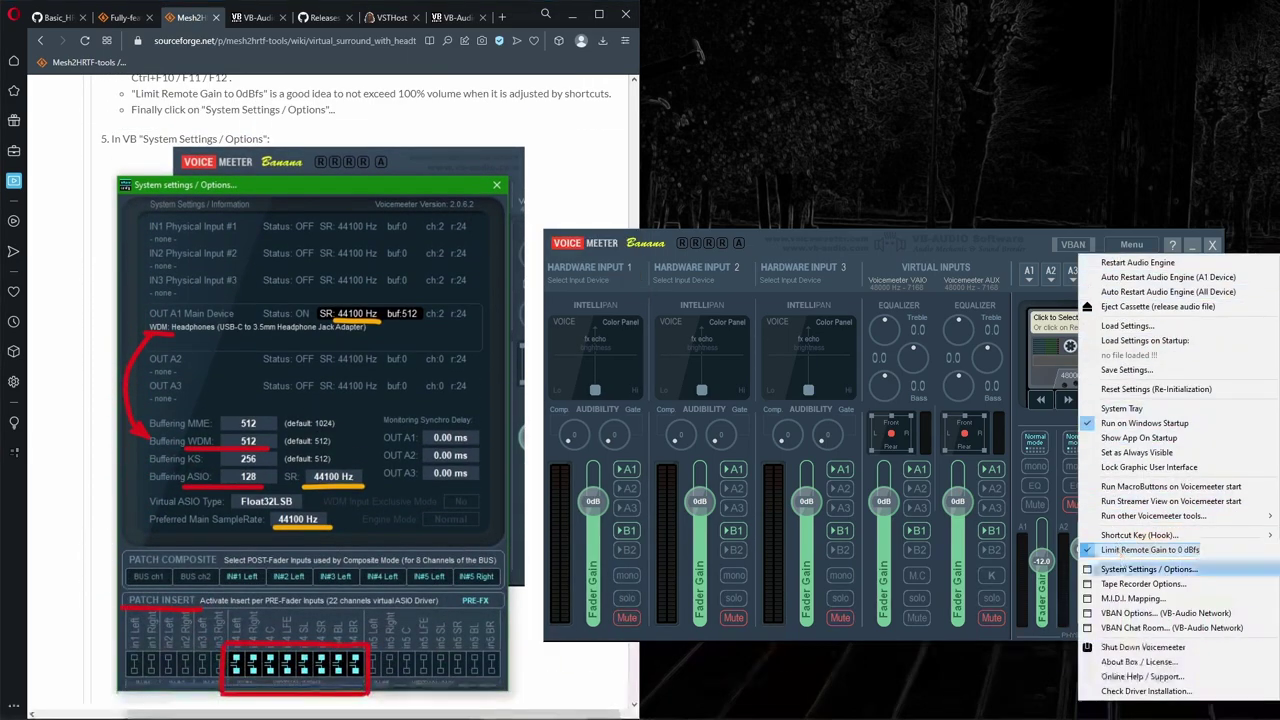
pyautogui.click(1140, 569)
pyautogui.moveTo(1062, 235); pyautogui.dragTo(875, 145)
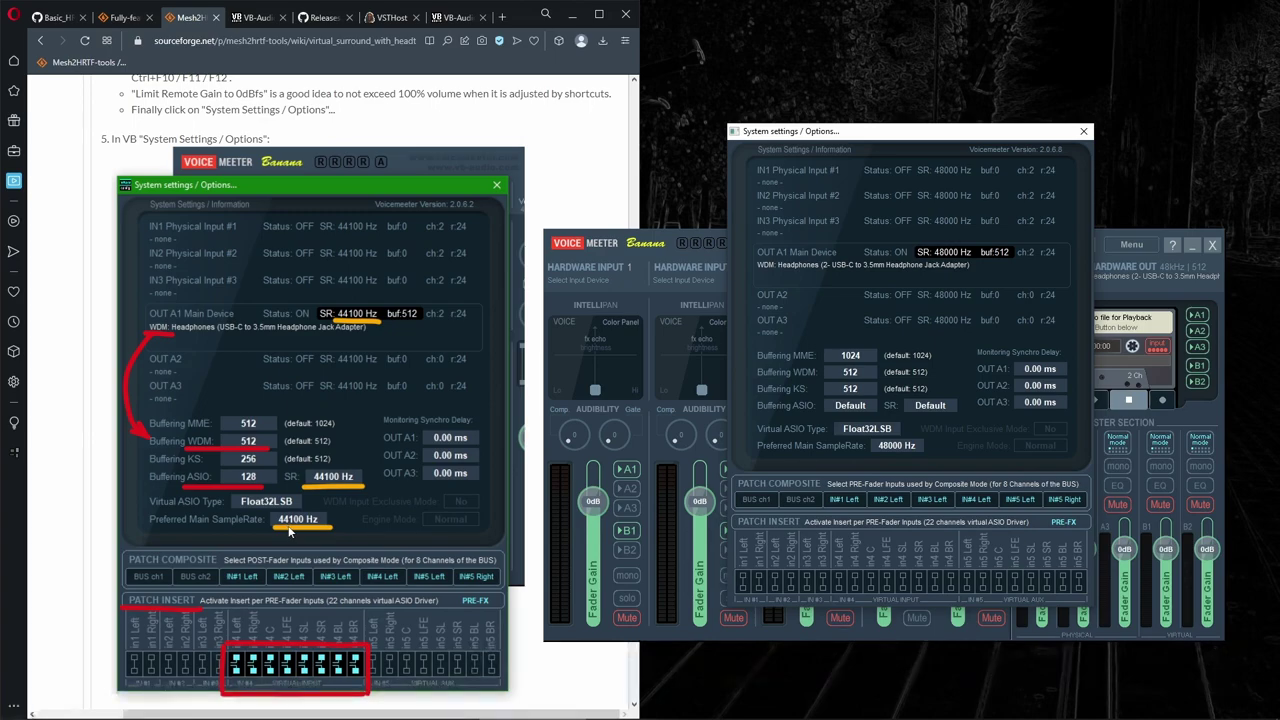
# Scroll the guide to the 44100 or 48000 Hz sample-rate advice and highlight it.
pyautogui.scroll(-3, 142, 510)
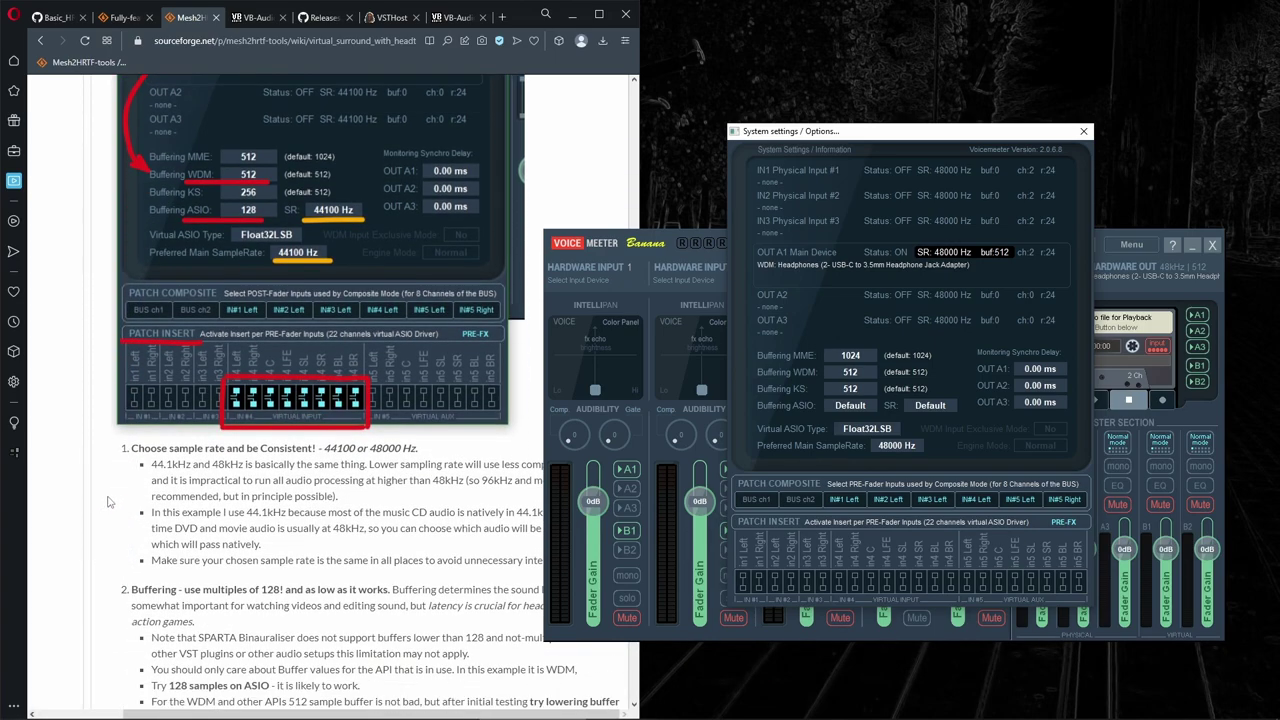
pyautogui.moveTo(326, 448); pyautogui.dragTo(417, 449)
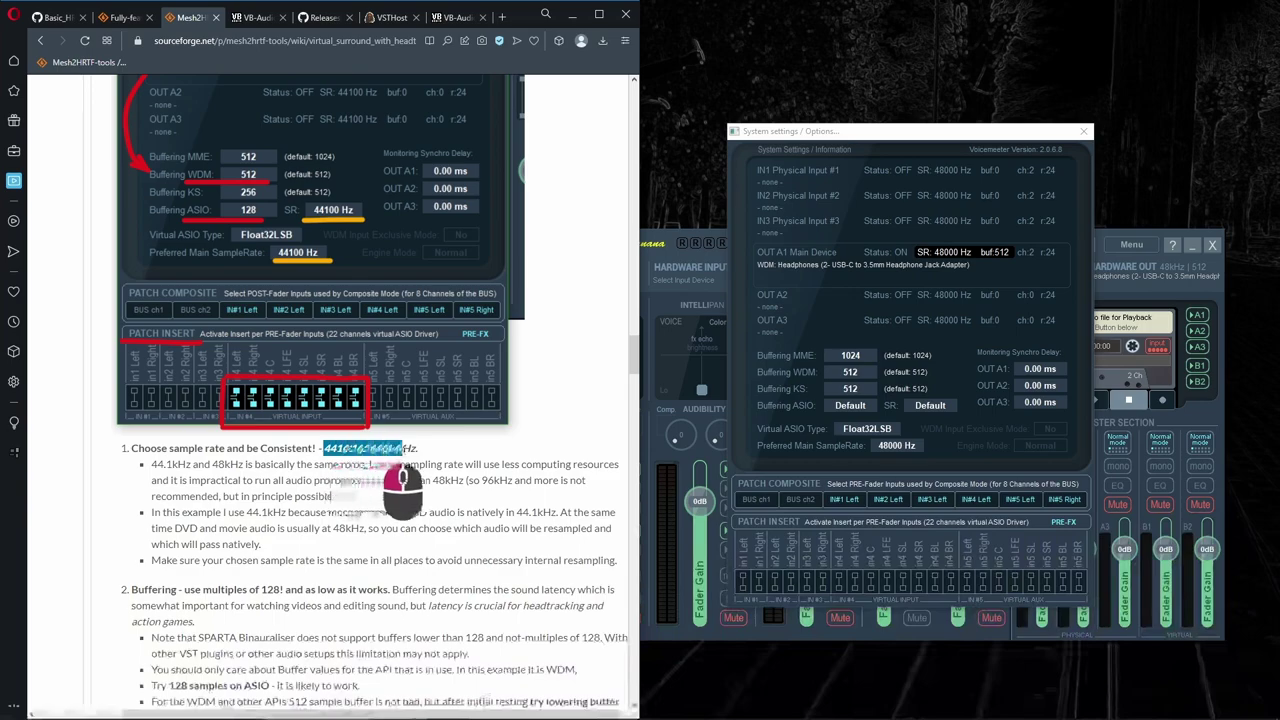
pyautogui.click(410, 462)
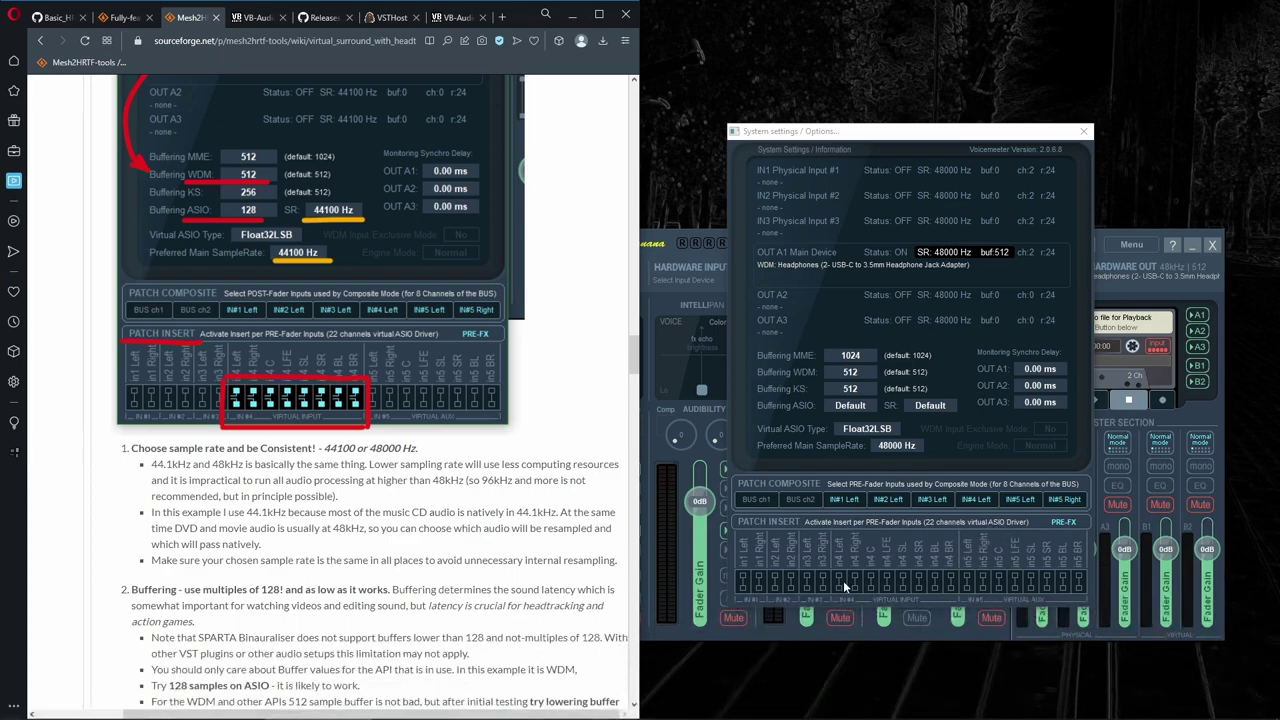
# Tick in#4 Patch Insert for Left, Right, C, LFE, SL, SR and BL, then scroll the guide to Buffering.
pyautogui.click(840, 581)
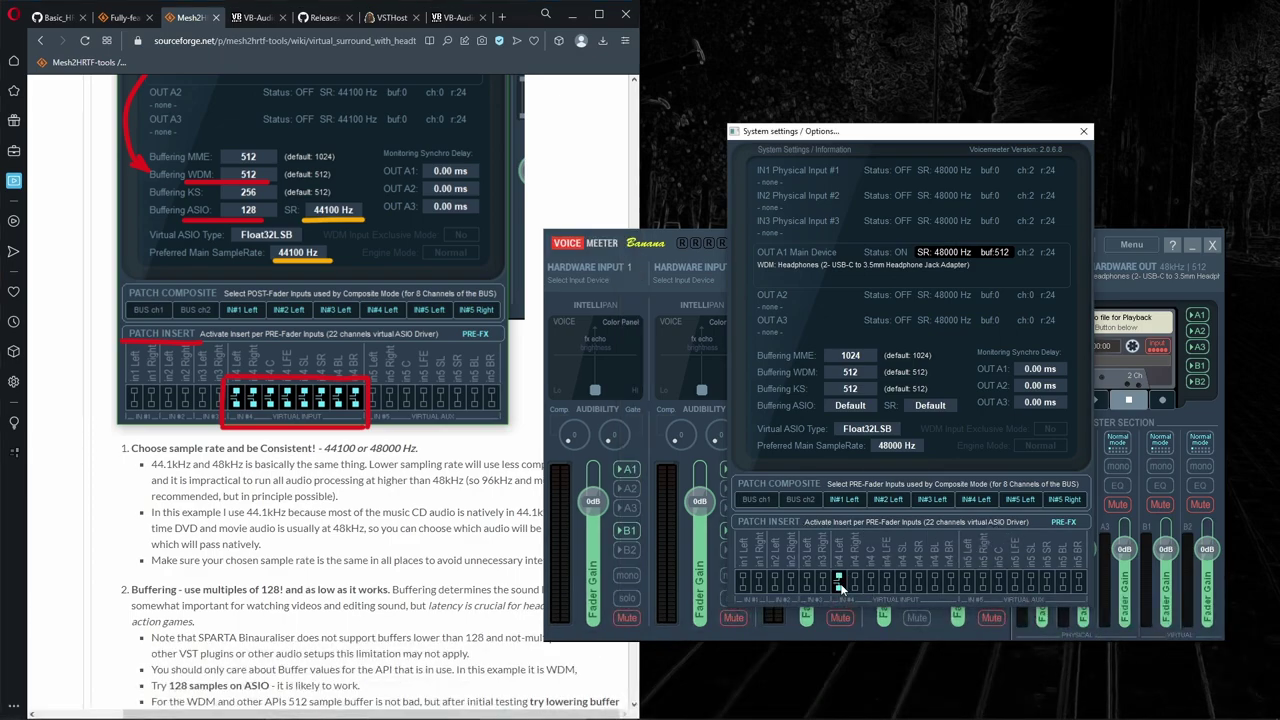
pyautogui.click(855, 581)
pyautogui.click(871, 581)
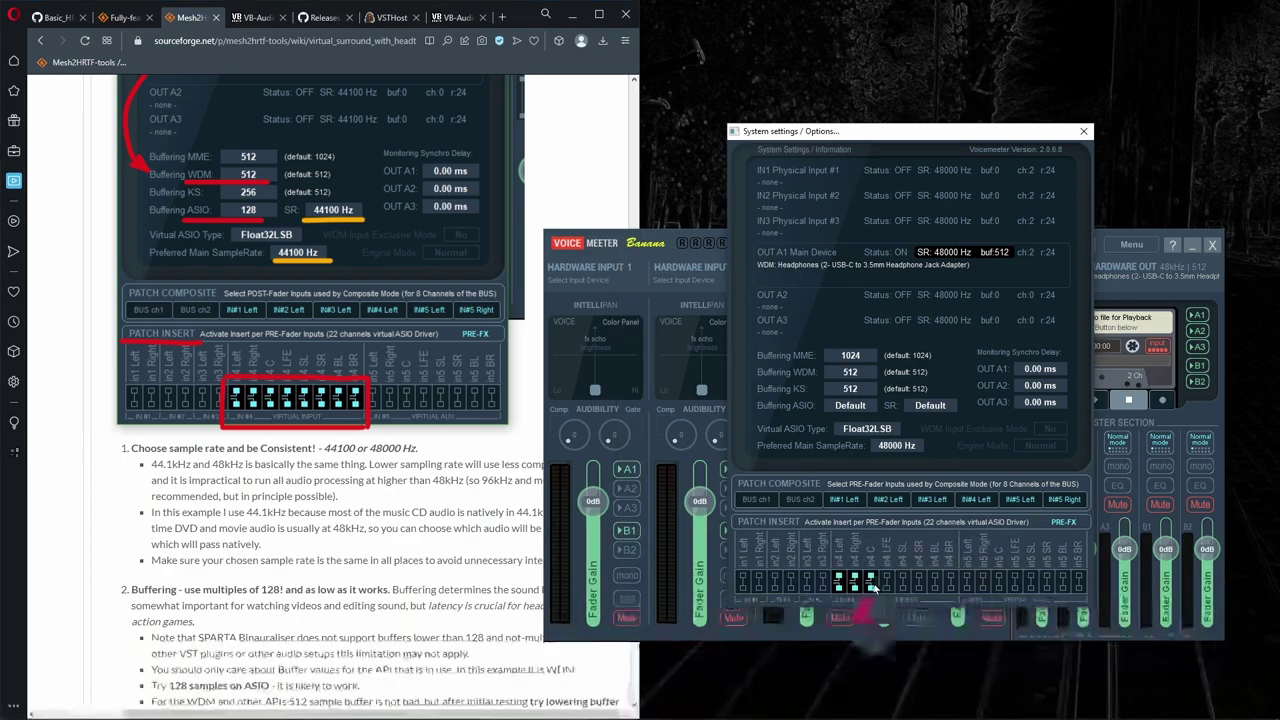
pyautogui.click(886, 581)
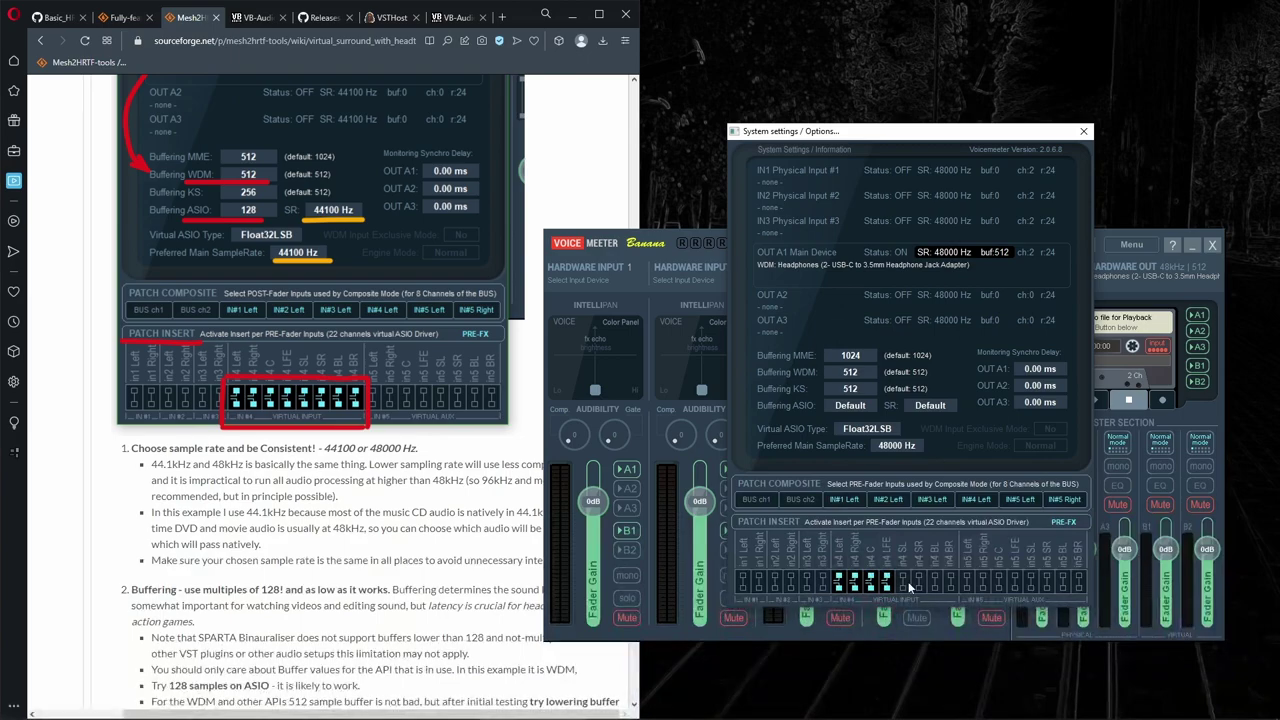
pyautogui.click(902, 581)
pyautogui.click(918, 581)
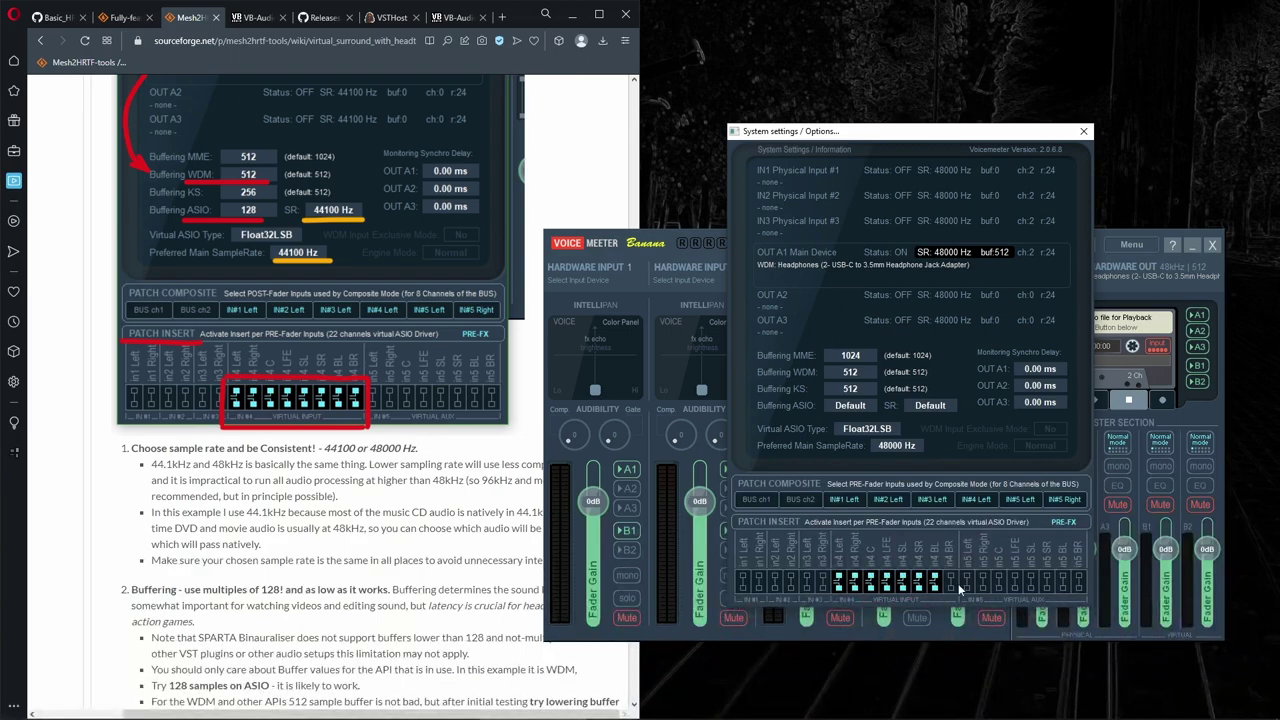
pyautogui.click(950, 581)
pyautogui.click(142, 560)
pyautogui.scroll(-5, 142, 560)
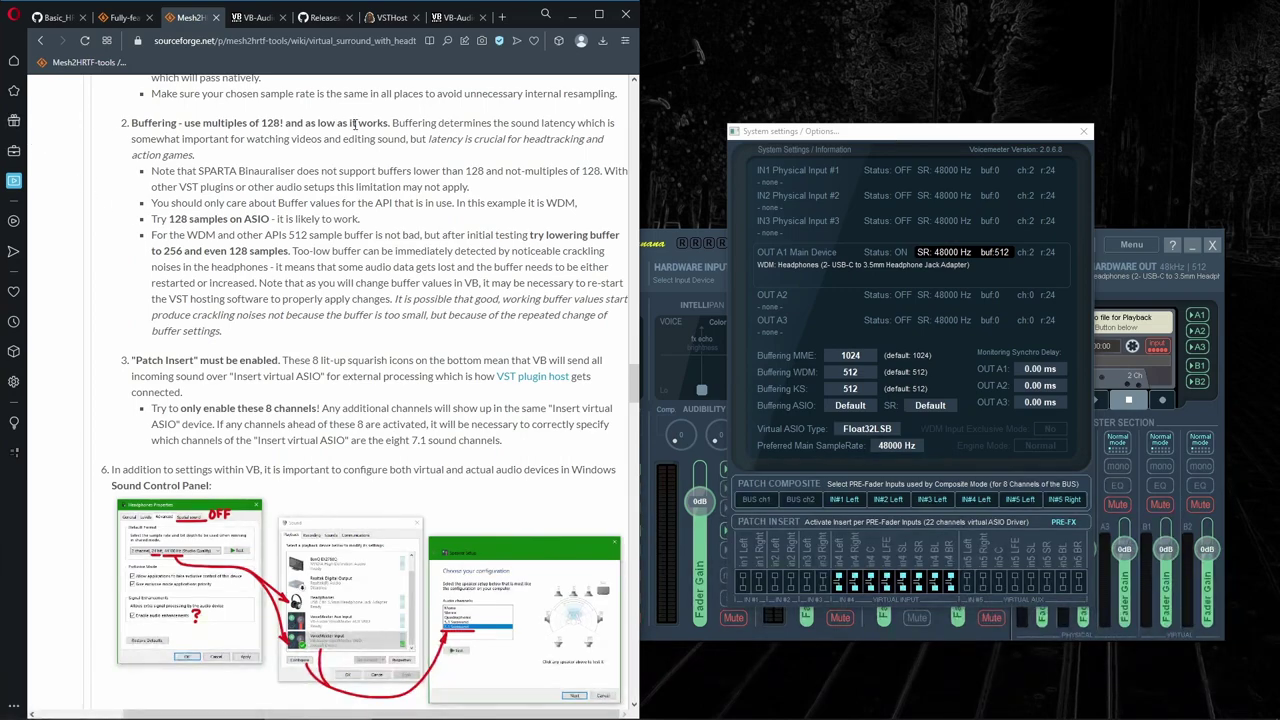
# Set MME buffering to 512 samples and WDM buffering to 256 samples, accepting the warnings.
pyautogui.doubleClick(268, 123)
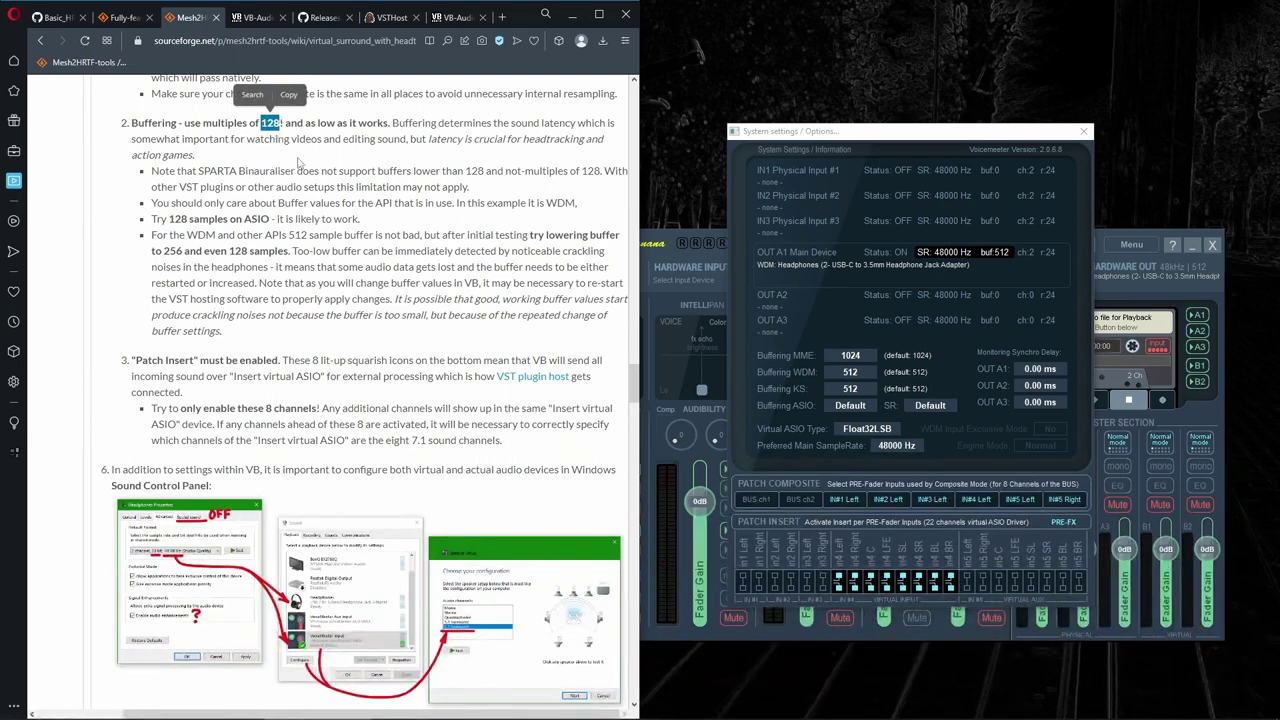
pyautogui.click(852, 357)
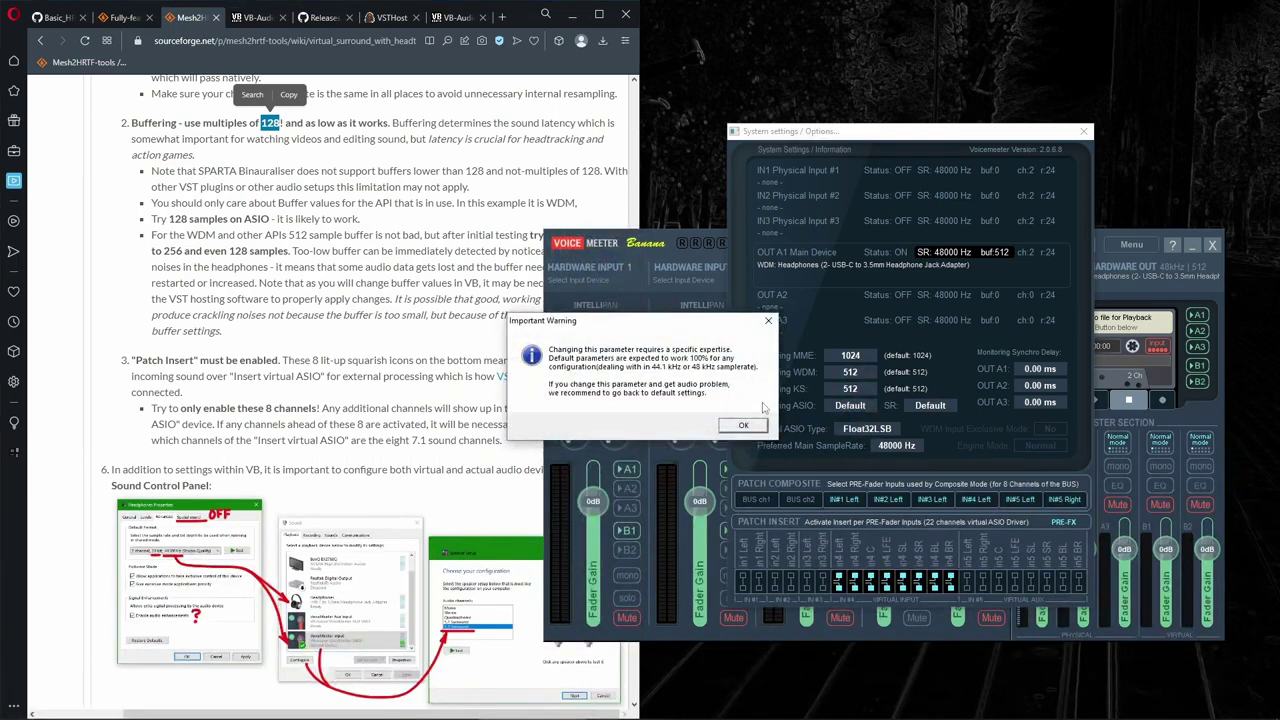
pyautogui.click(744, 425)
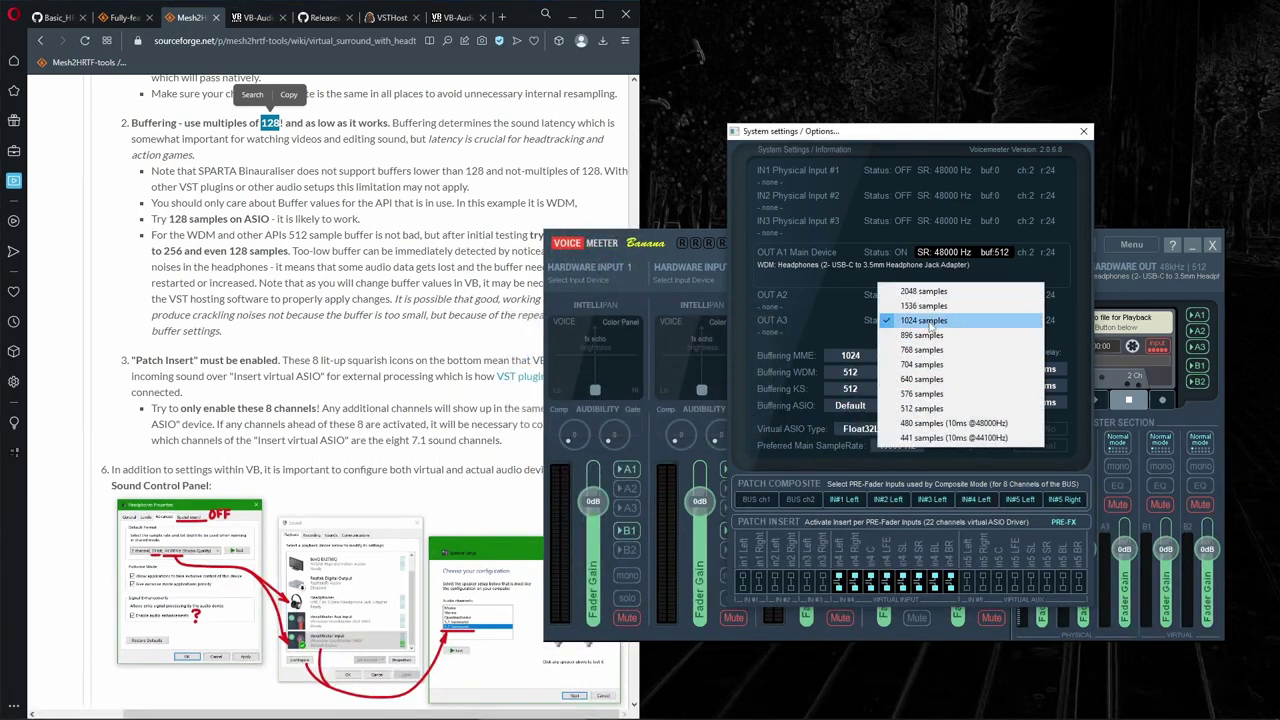
pyautogui.click(922, 408)
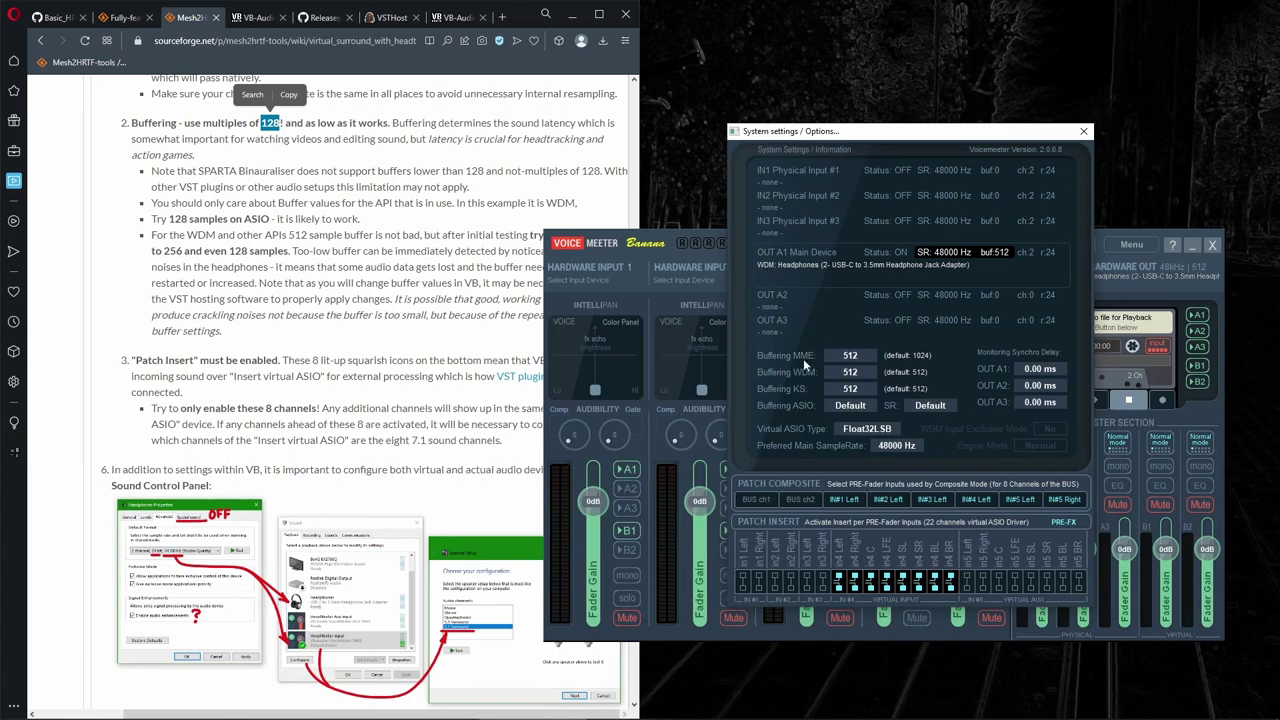
pyautogui.click(850, 372)
pyautogui.press('Return')
pyautogui.click(922, 475)
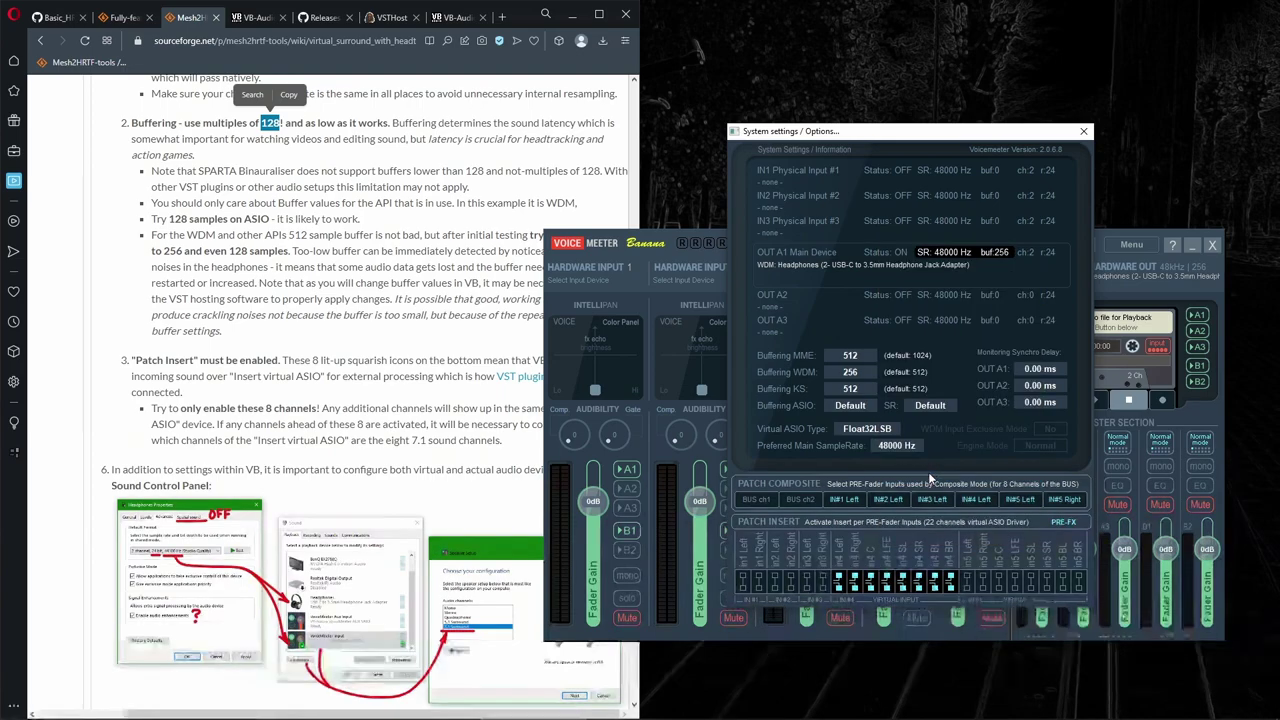
# Close System Settings and move the Voicemeeter mixer up and right.
pyautogui.click(1082, 133)
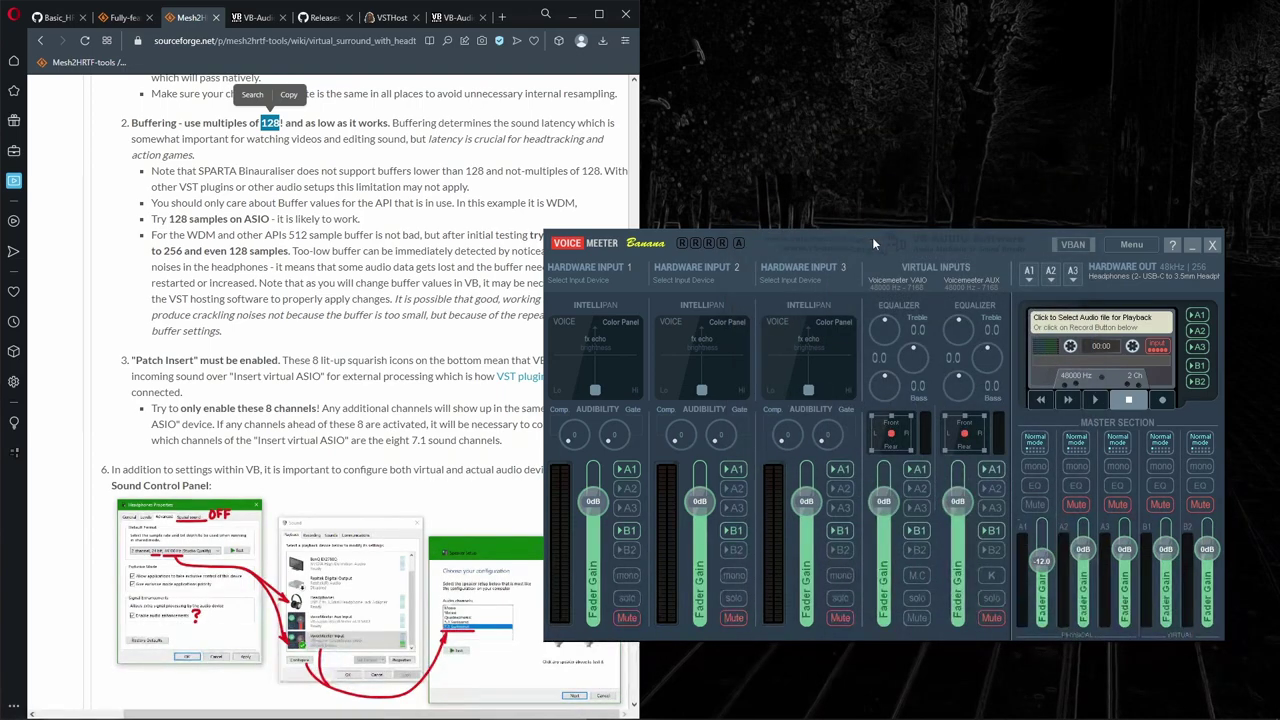
pyautogui.moveTo(872, 237); pyautogui.dragTo(902, 142)
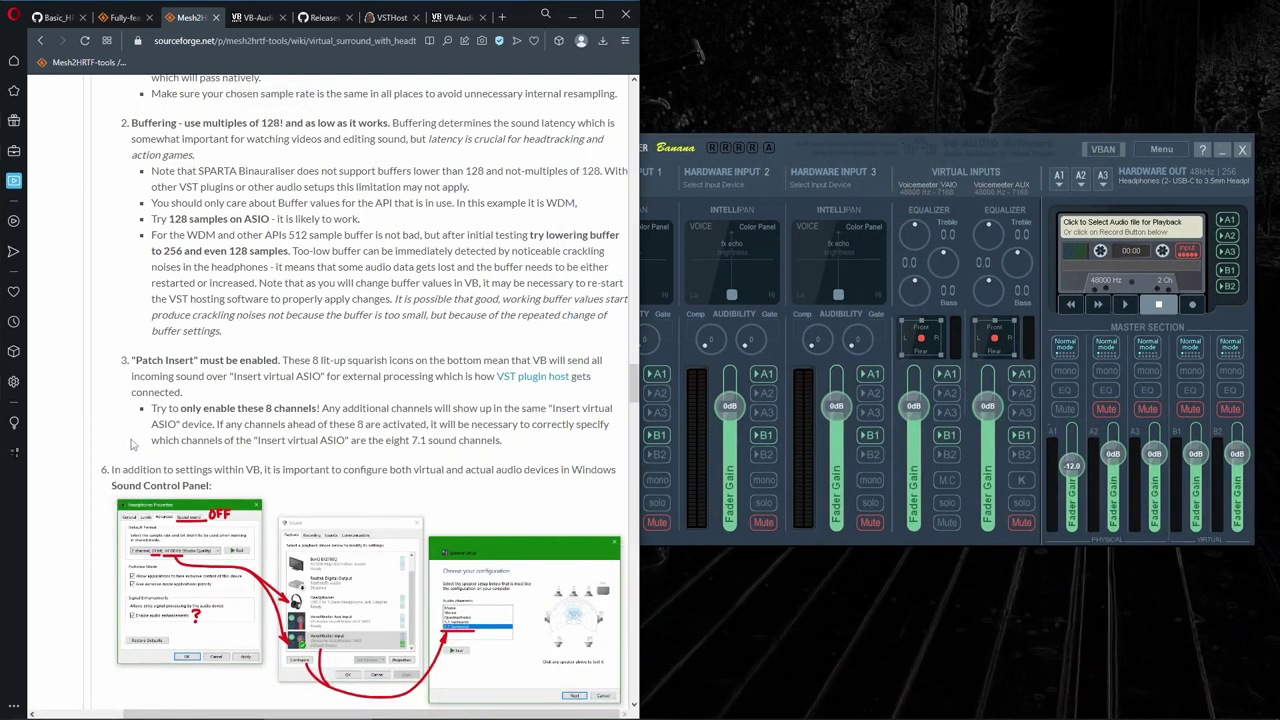
pyautogui.scroll(-2, 133, 445)
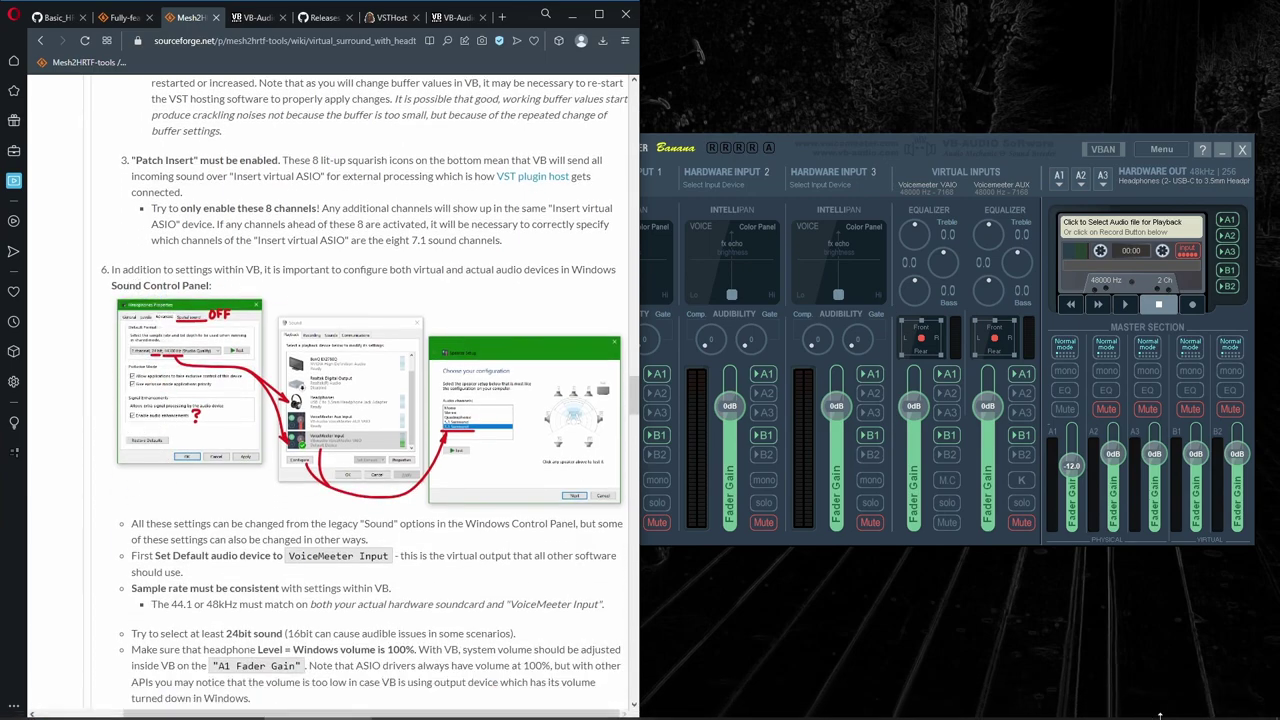
# Open the classic Sound panel's Playback list and select VoiceMeeter Input.
pyautogui.rightClick(1164, 690)
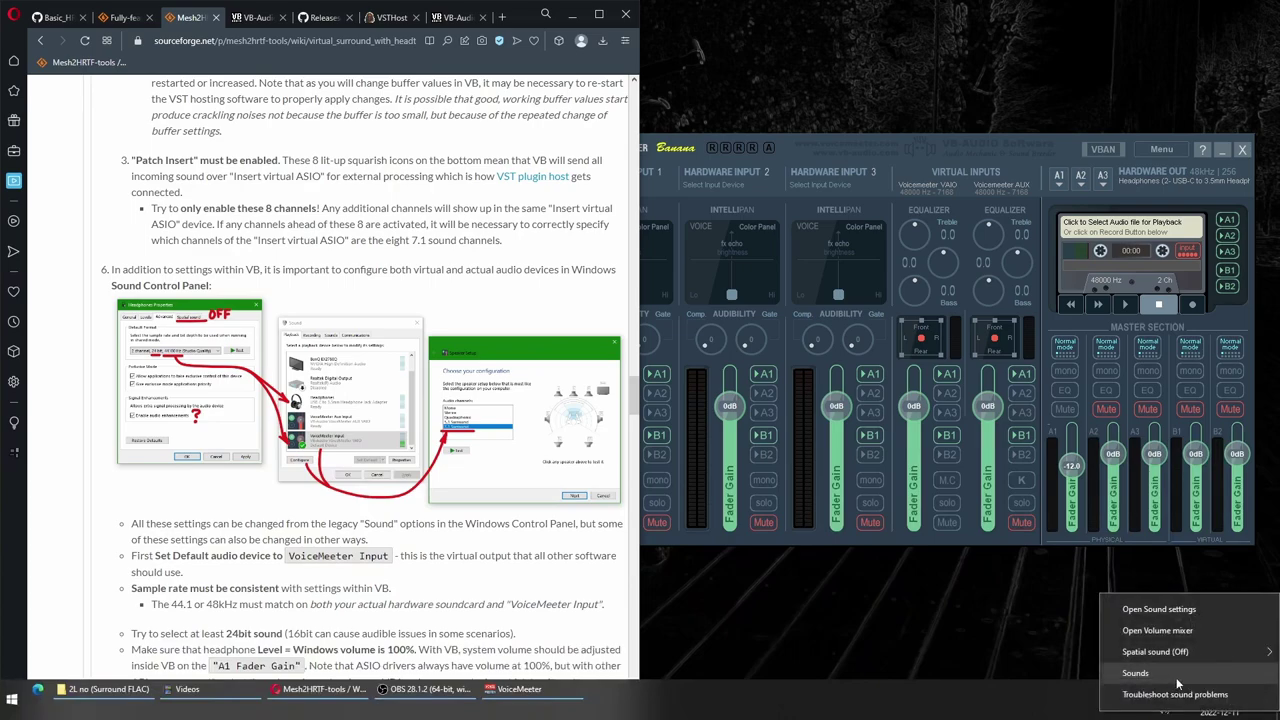
pyautogui.click(1177, 678)
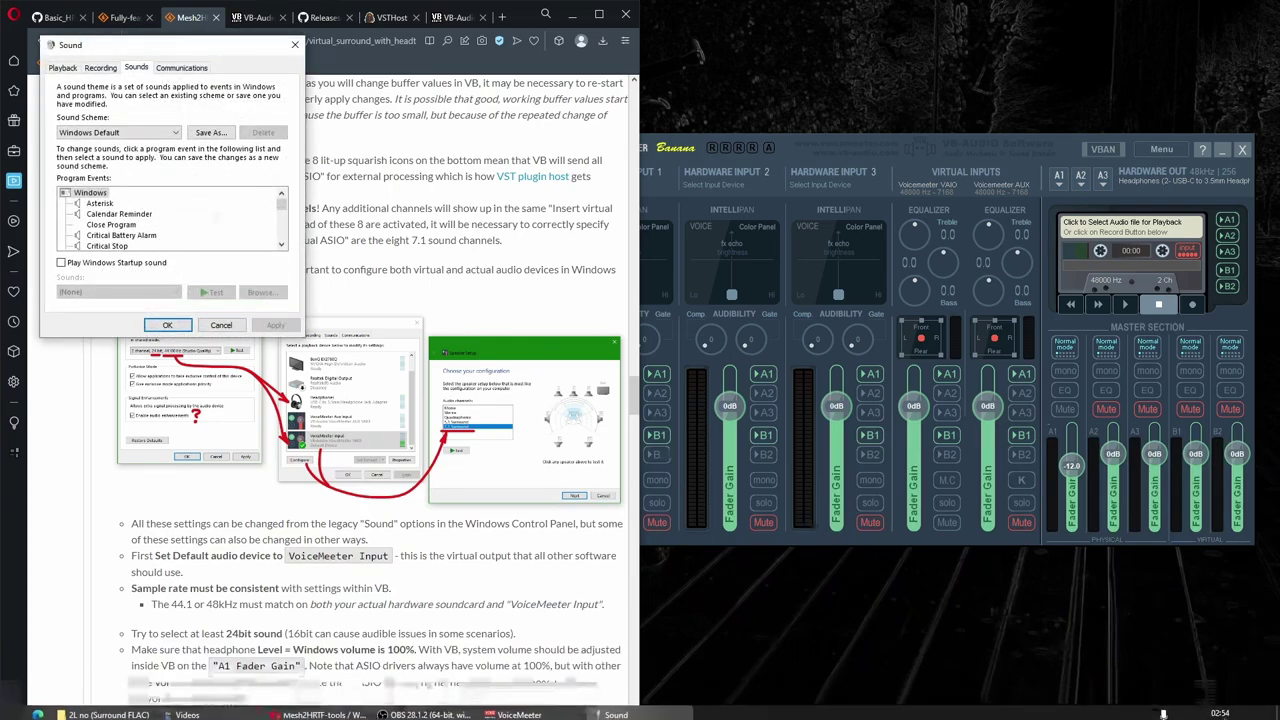
pyautogui.click(62, 67)
pyautogui.moveTo(103, 50); pyautogui.dragTo(755, 245)
pyautogui.moveTo(937, 380); pyautogui.dragTo(937, 437)
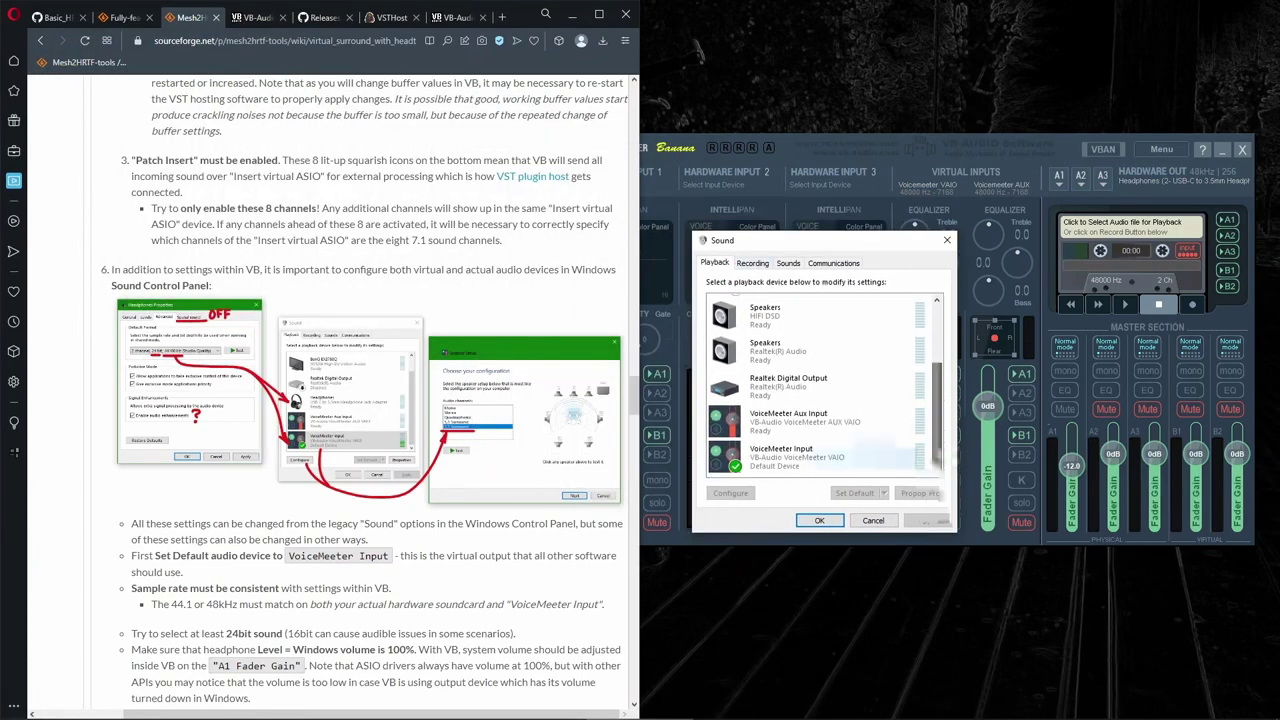
pyautogui.click(768, 455)
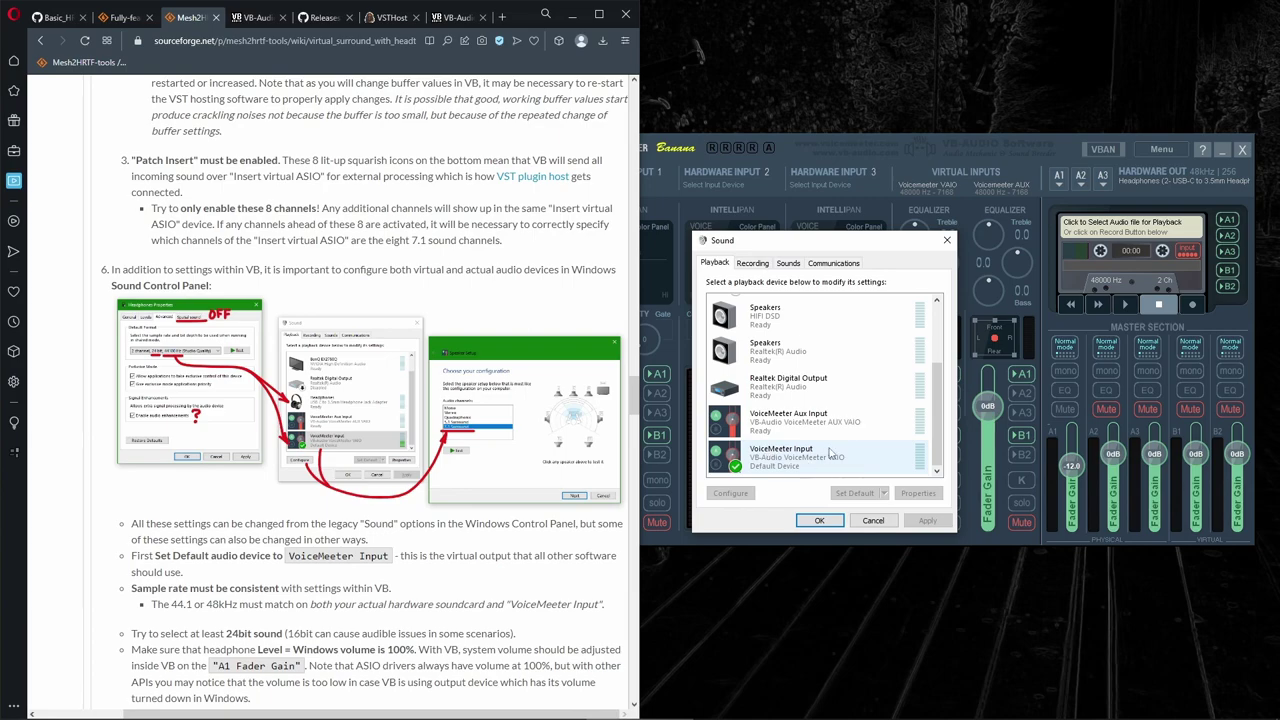
pyautogui.click(812, 462)
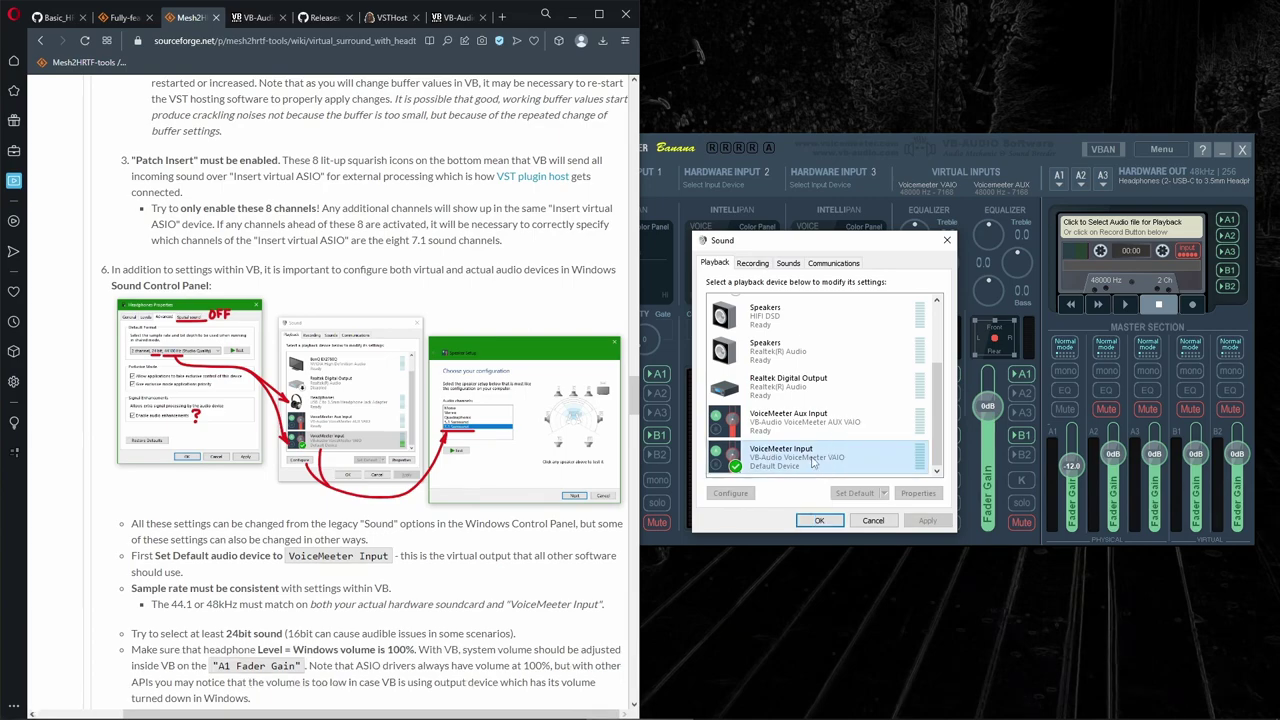
# Run speaker setup for VoiceMeeter Input with the 7.1 Surround layout.
pyautogui.click(730, 494)
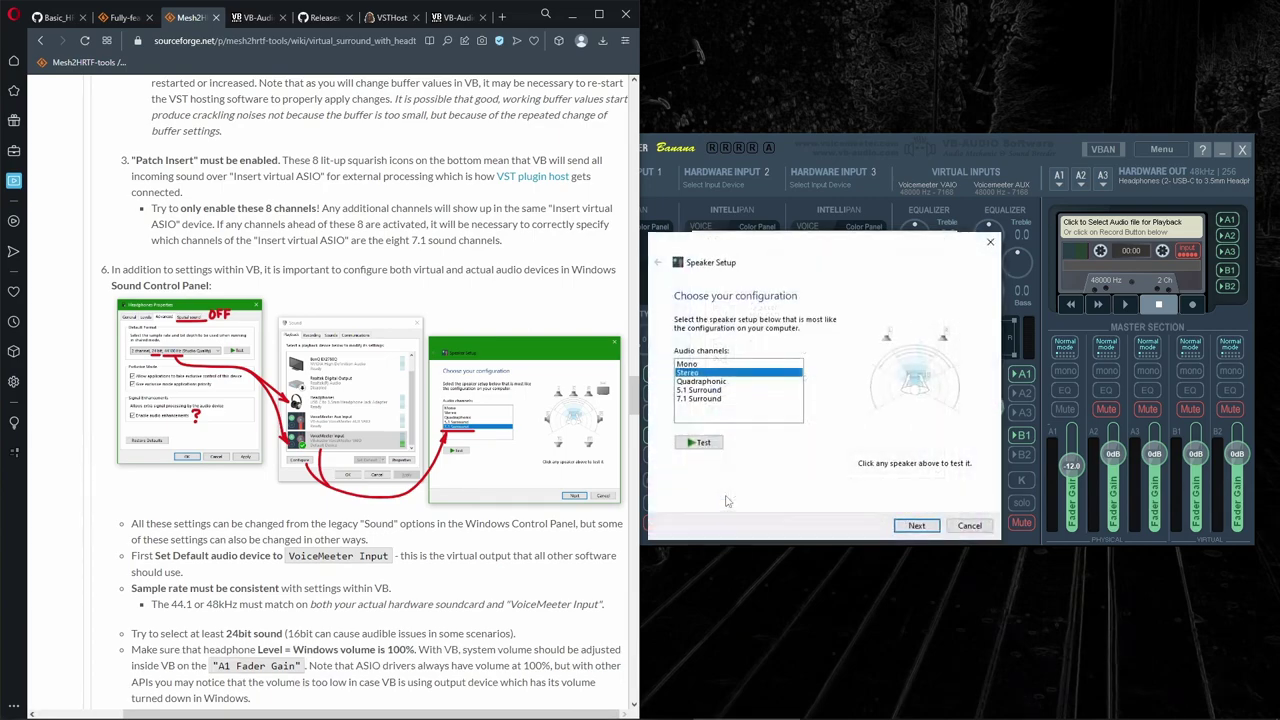
pyautogui.click(710, 400)
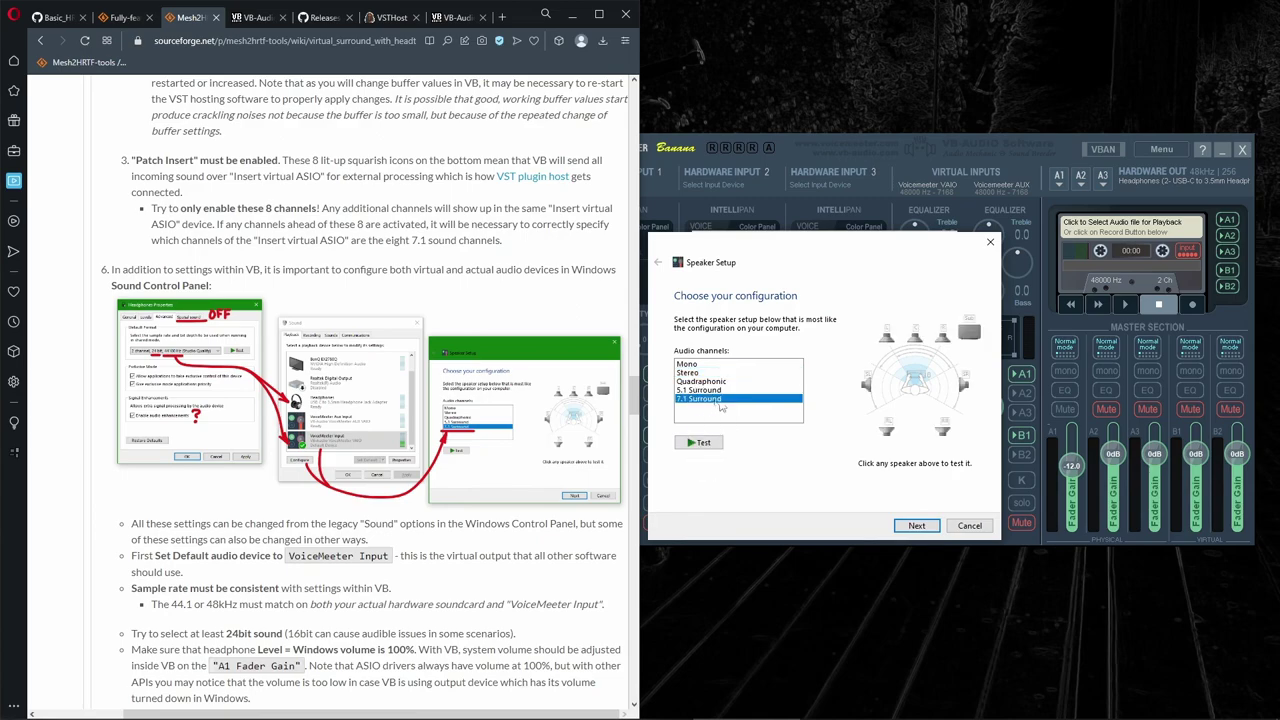
pyautogui.click(904, 527)
pyautogui.click(904, 528)
pyautogui.click(904, 529)
pyautogui.click(902, 529)
# In VoiceMeeter Input properties, keep spatial sound off, set 24 bit, 48000 Hz, and confirm.
pyautogui.click(938, 494)
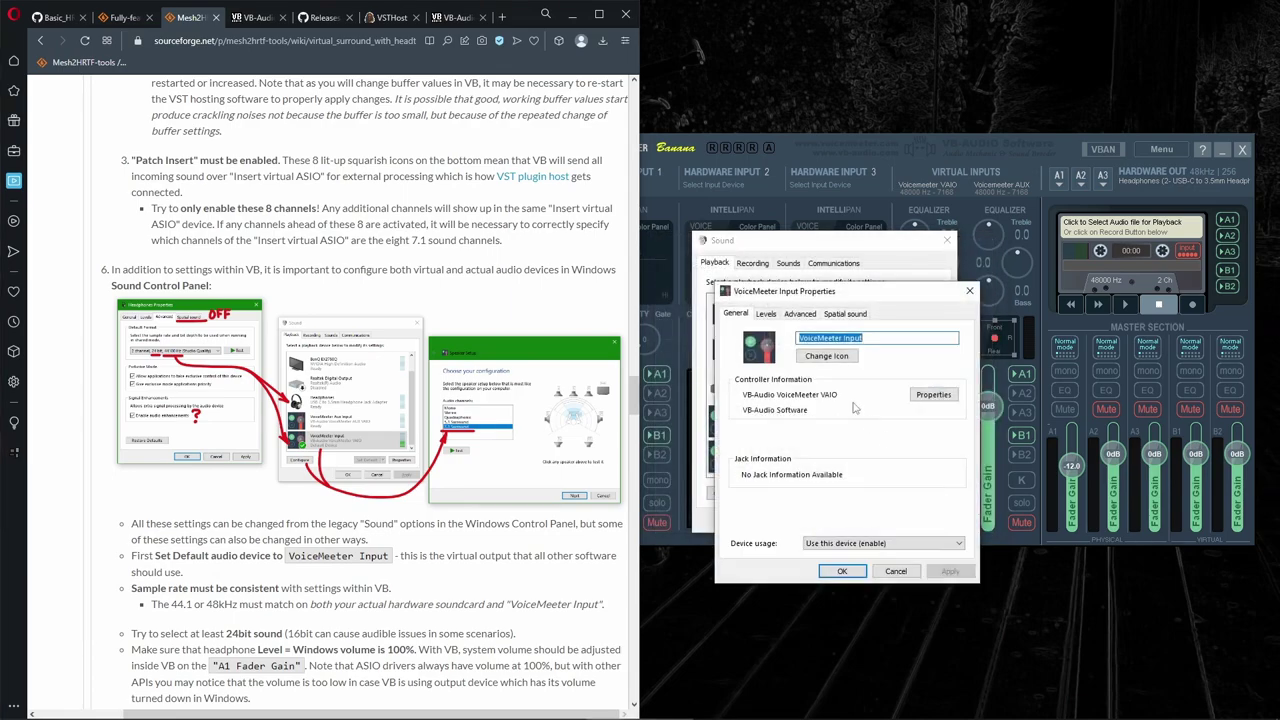
pyautogui.click(840, 314)
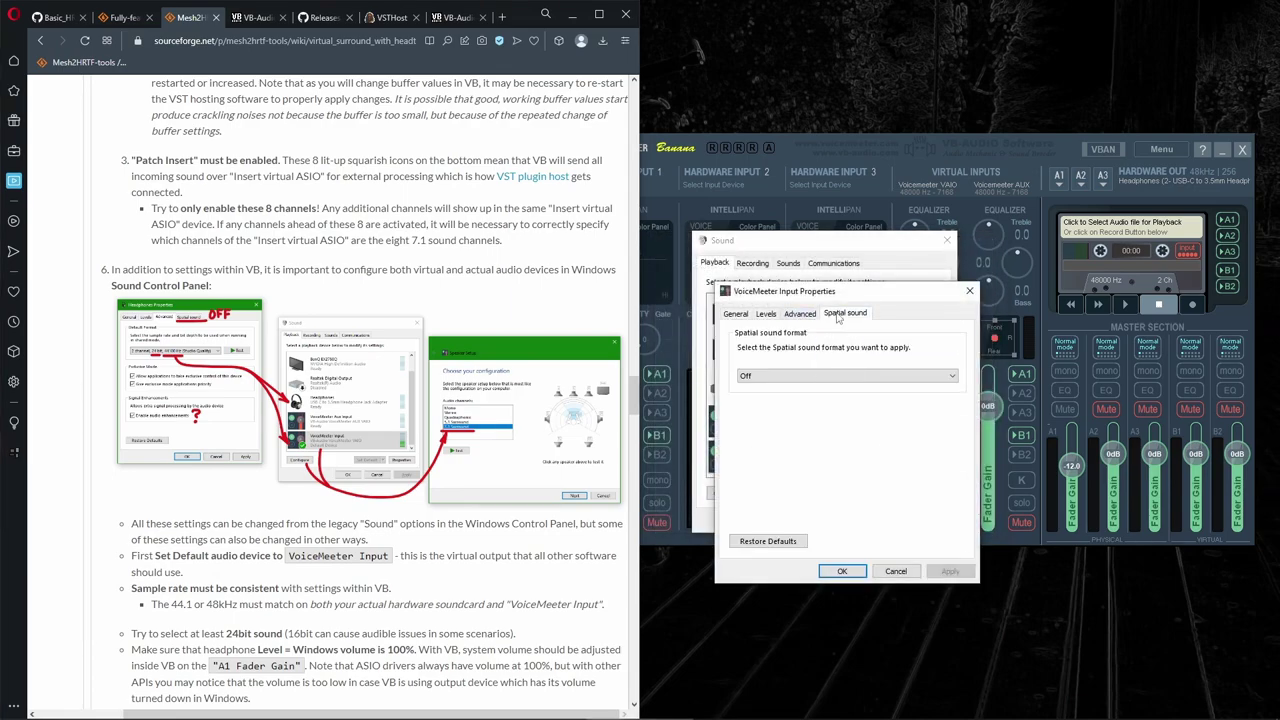
pyautogui.click(768, 377)
pyautogui.click(768, 378)
pyautogui.click(800, 314)
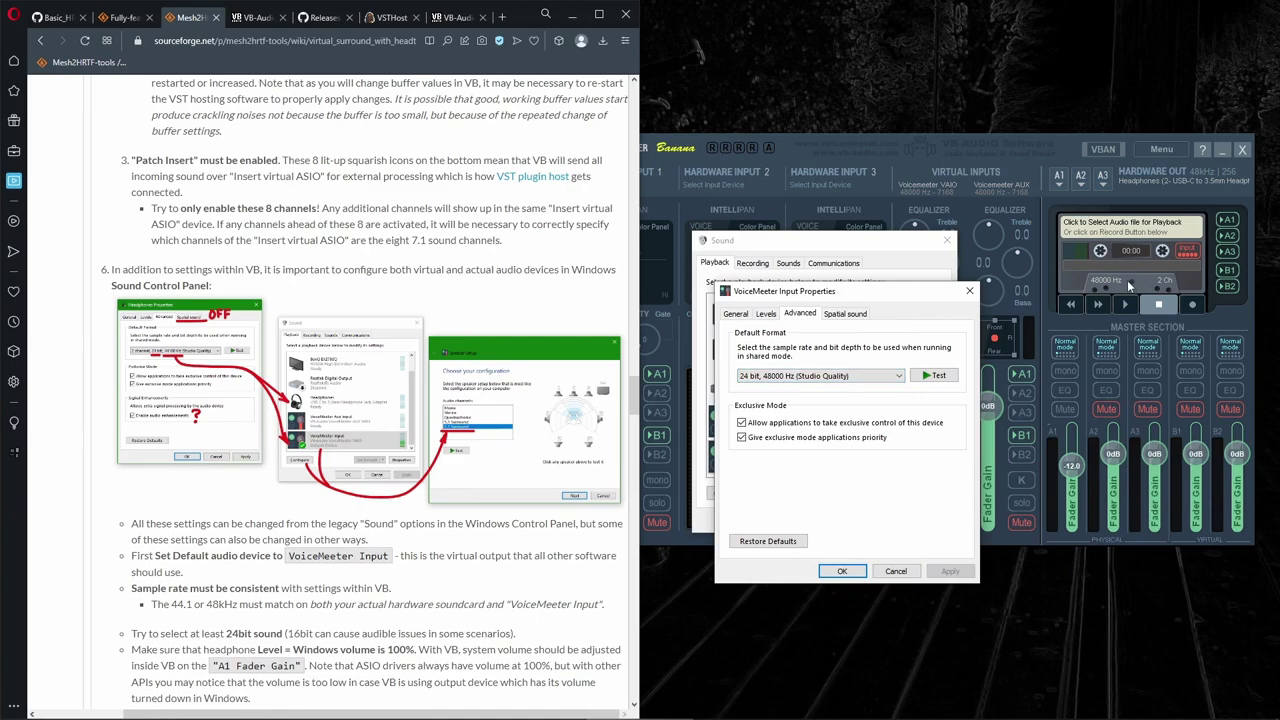
pyautogui.click(748, 377)
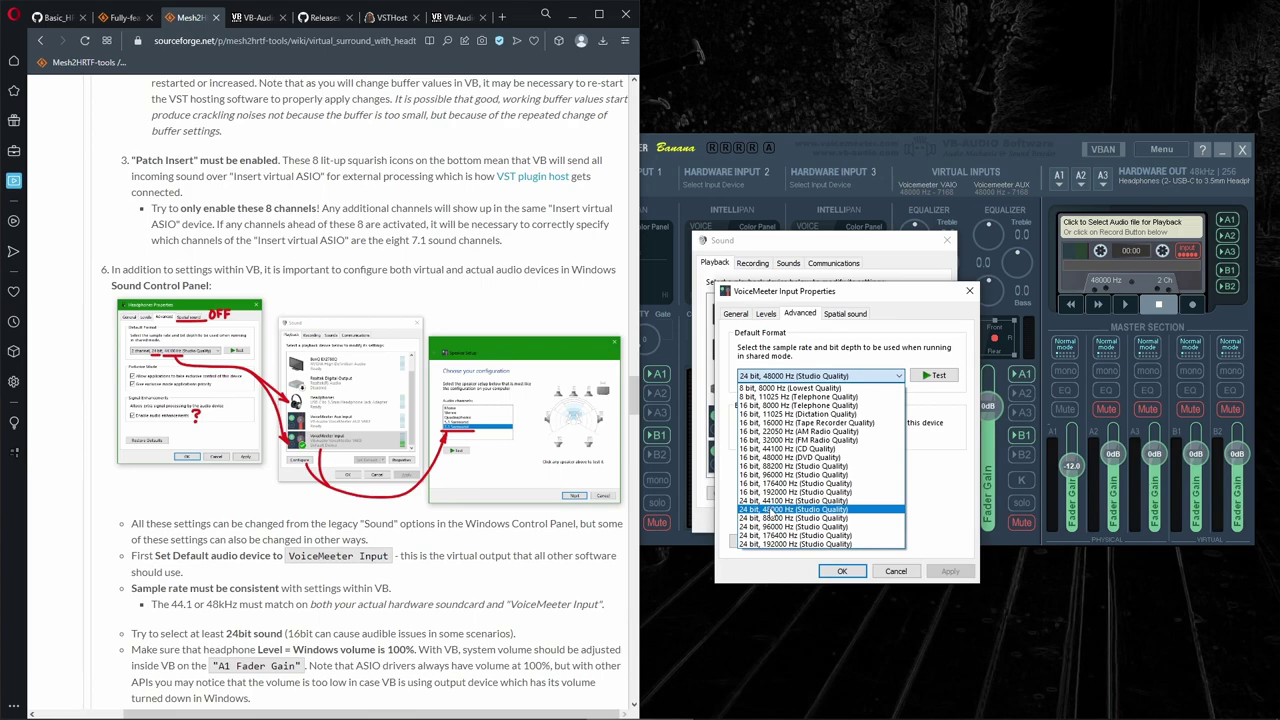
pyautogui.click(772, 511)
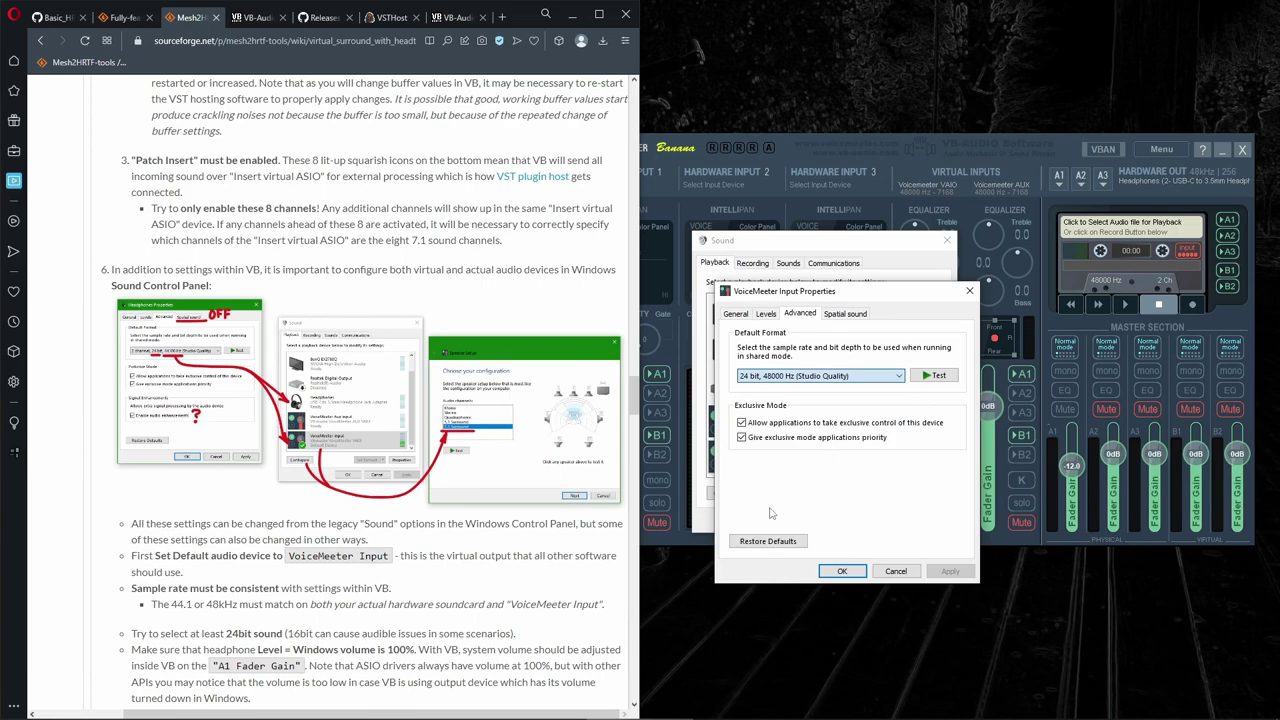
pyautogui.click(767, 315)
pyautogui.click(799, 314)
pyautogui.click(842, 571)
# Switch the Headphones device's spatial sound from Dolby Atmos to Off and confirm its properties.
pyautogui.scroll(-3, 940, 447)
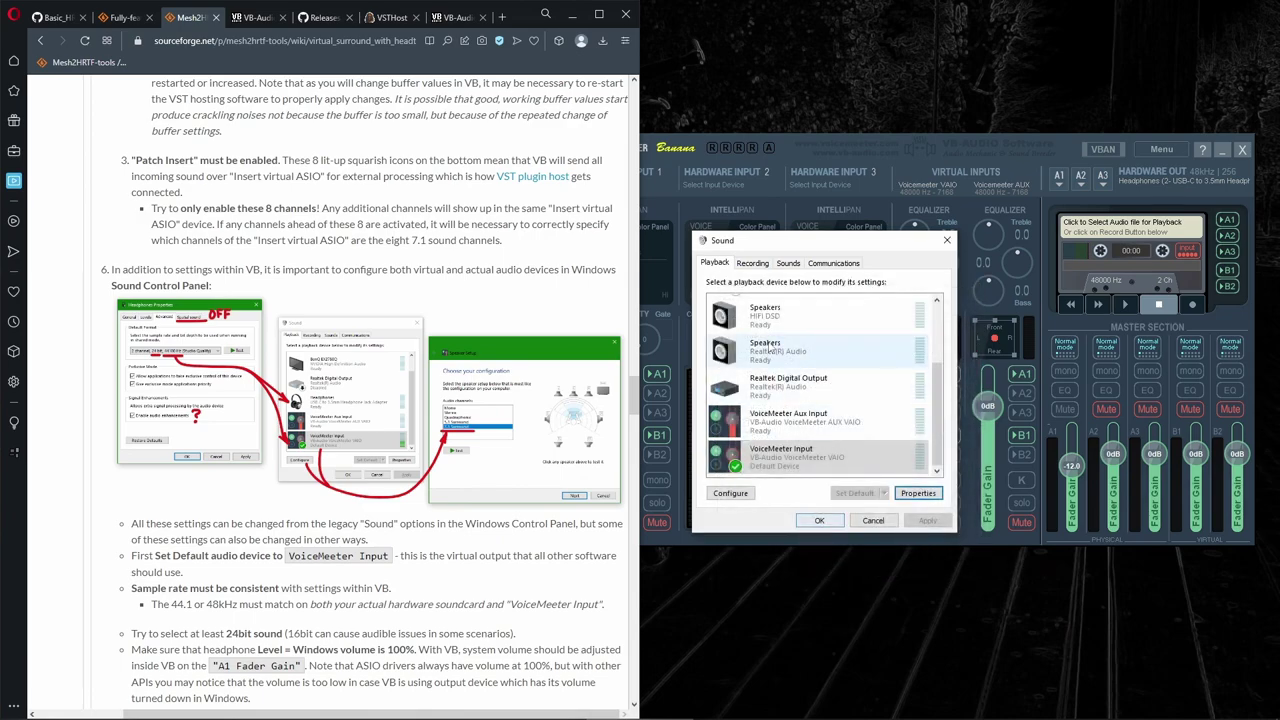
pyautogui.scroll(3, 940, 447)
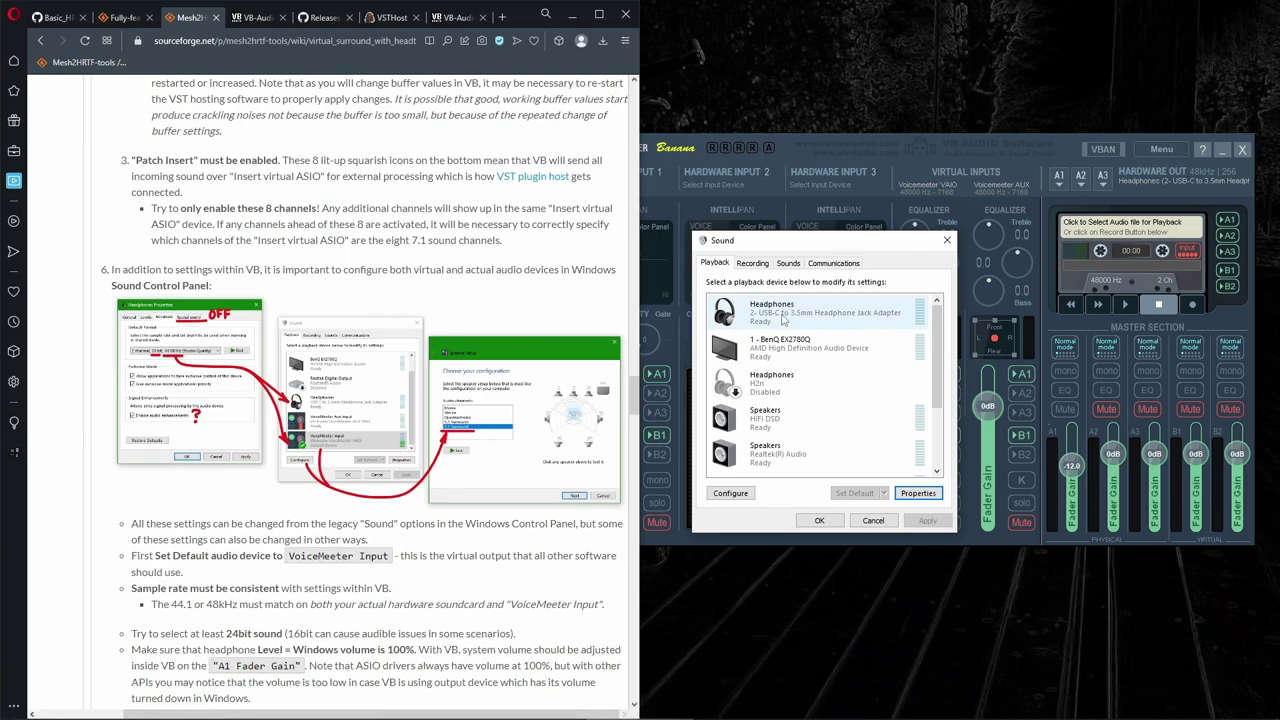
pyautogui.click(785, 318)
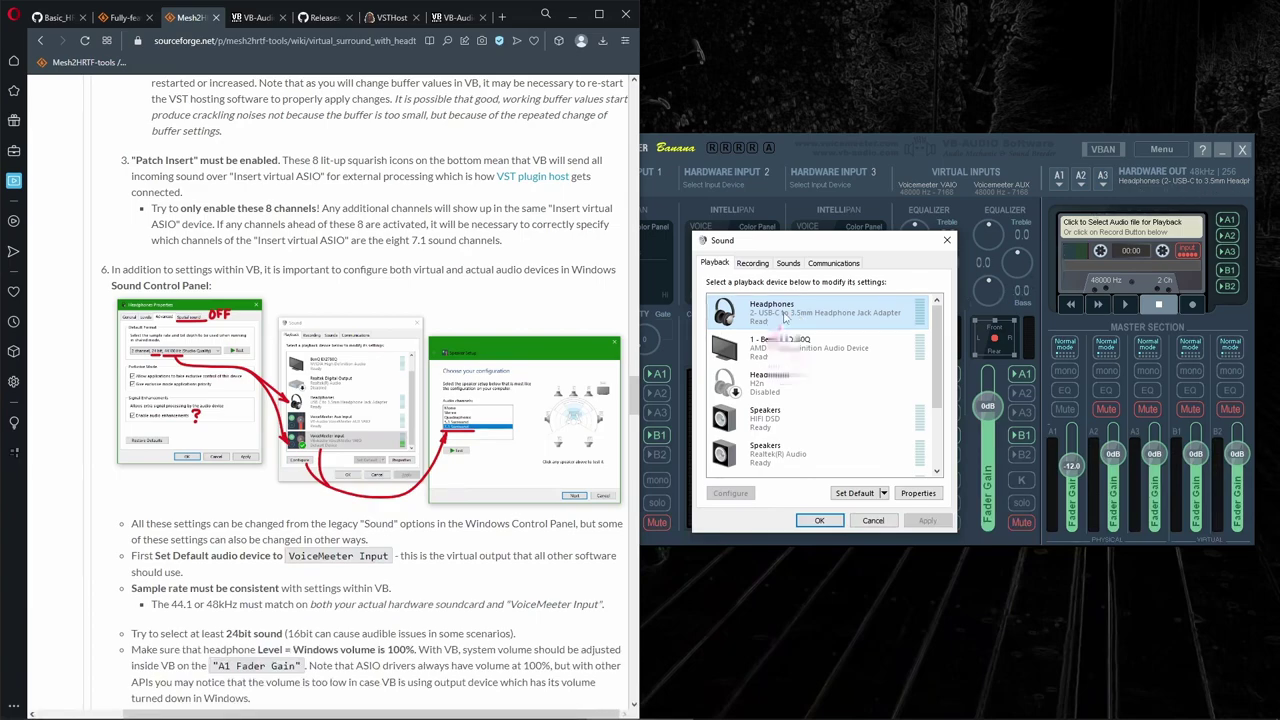
pyautogui.click(919, 494)
pyautogui.click(845, 313)
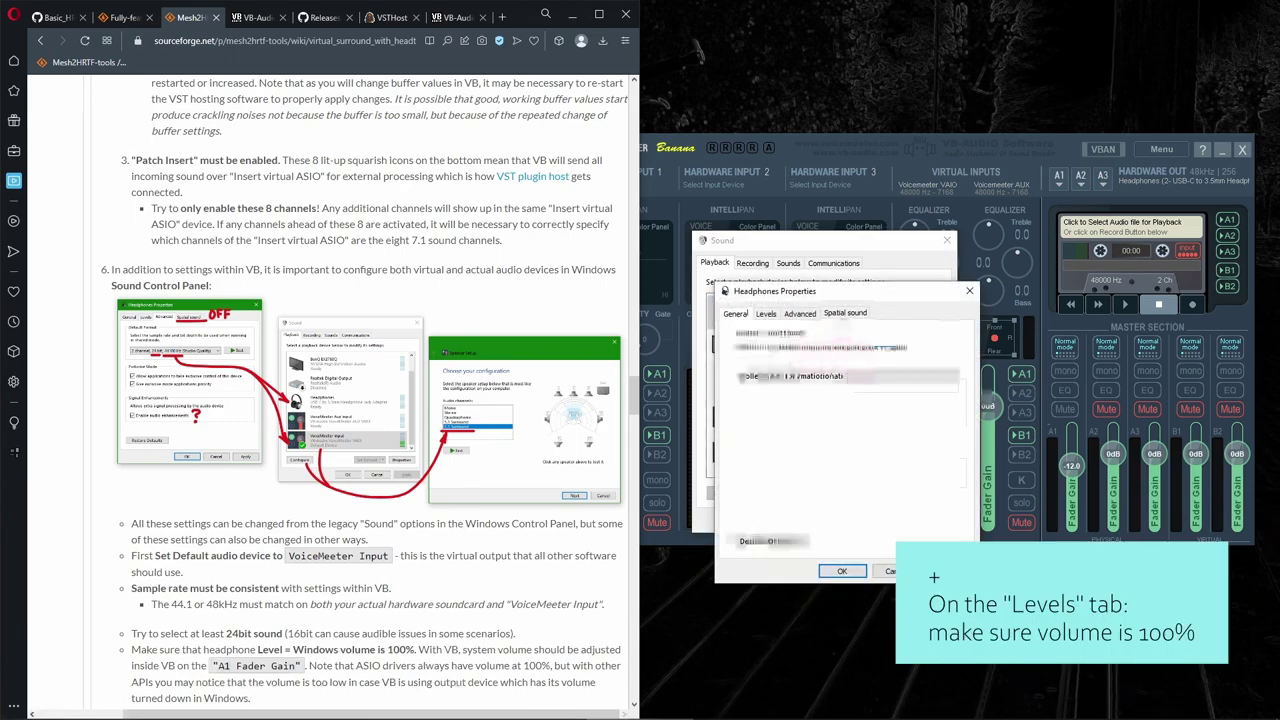
pyautogui.click(773, 378)
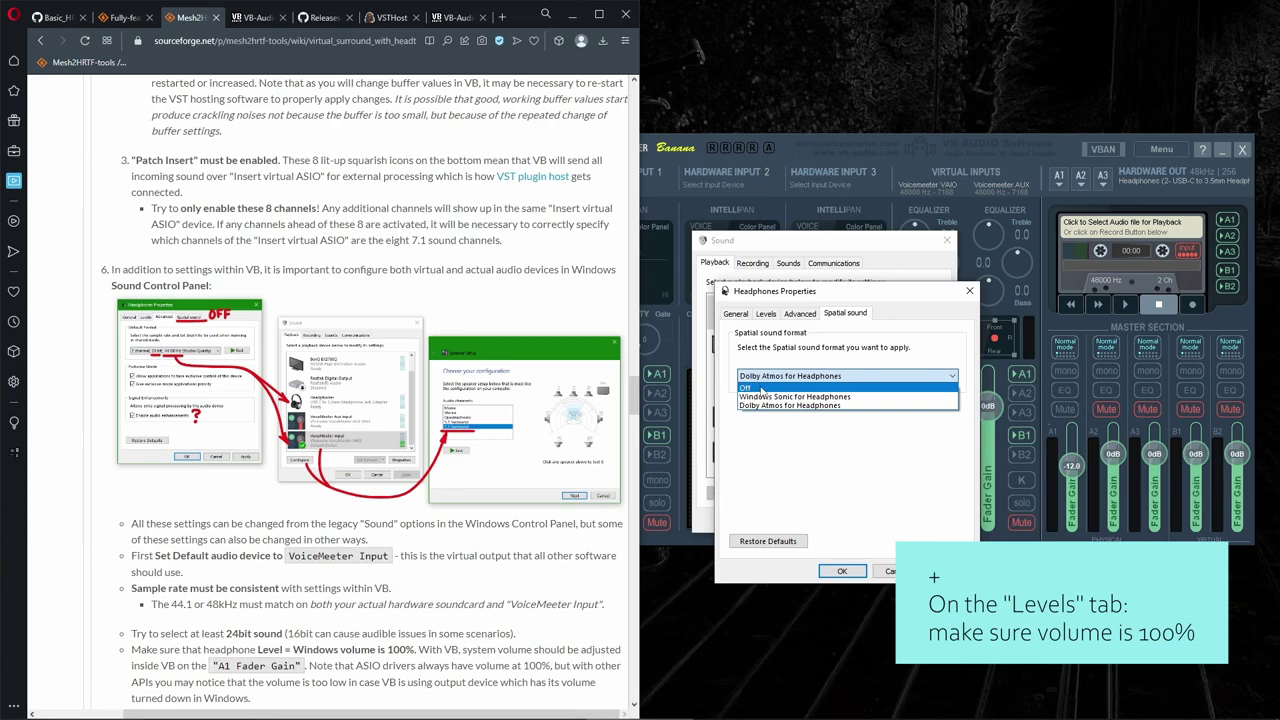
pyautogui.click(763, 389)
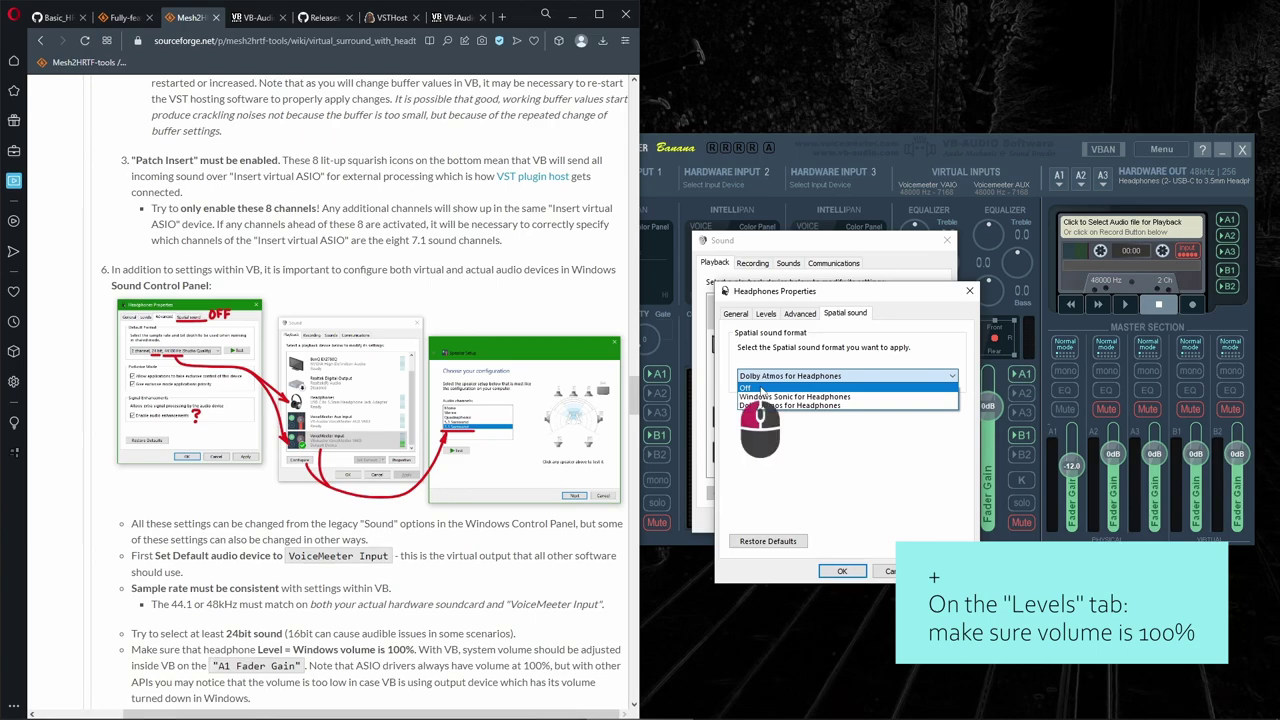
pyautogui.click(797, 314)
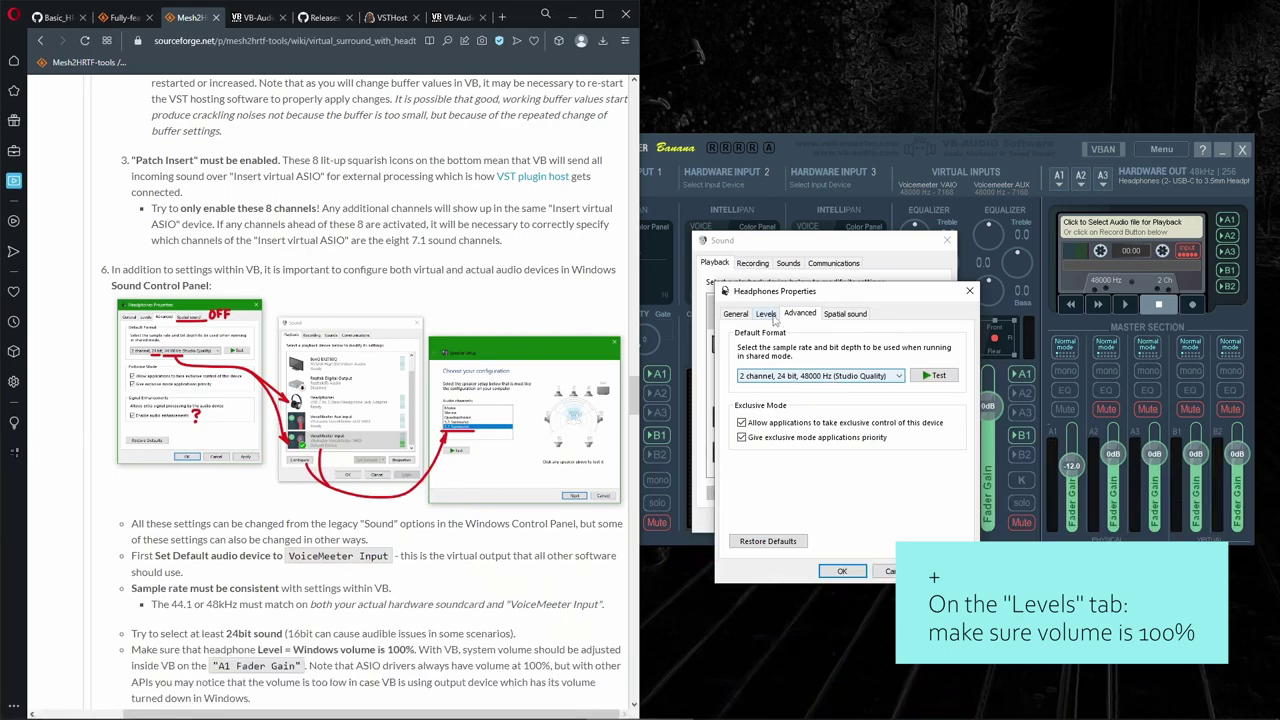
pyautogui.click(844, 571)
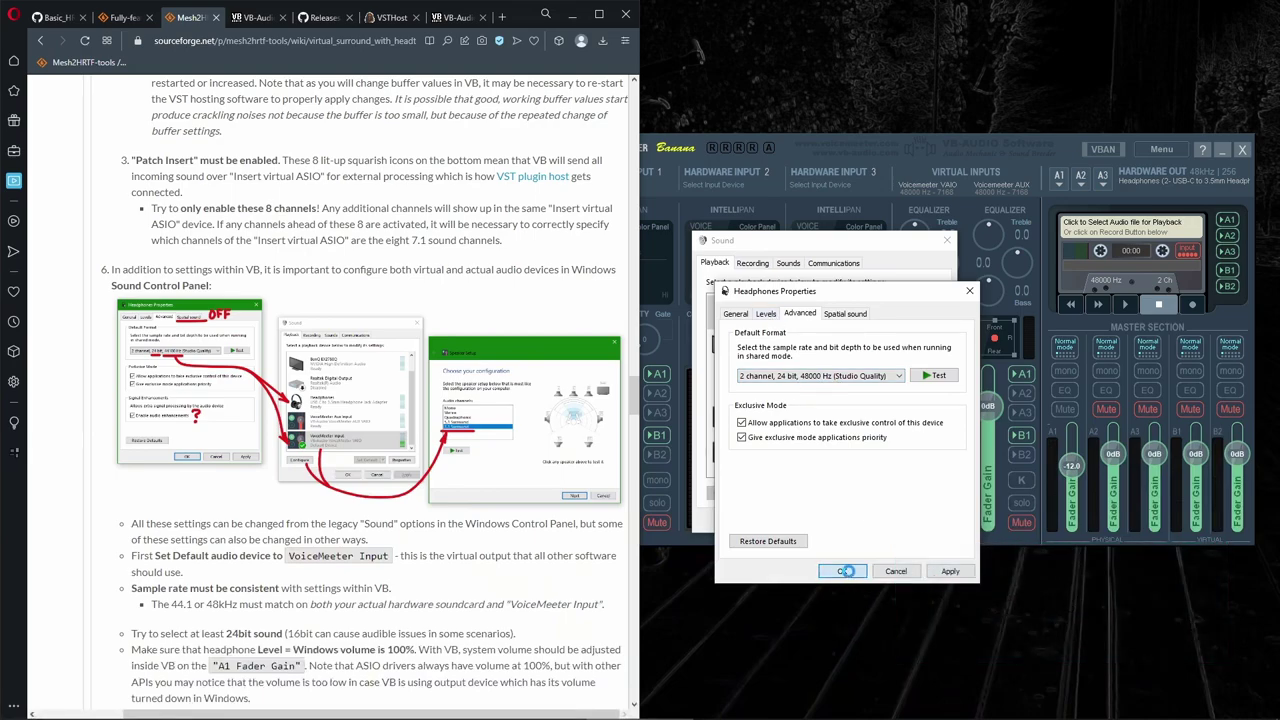
# Close the Sound dialog and bring Voicemeeter Banana in front of the browser.
pyautogui.click(819, 519)
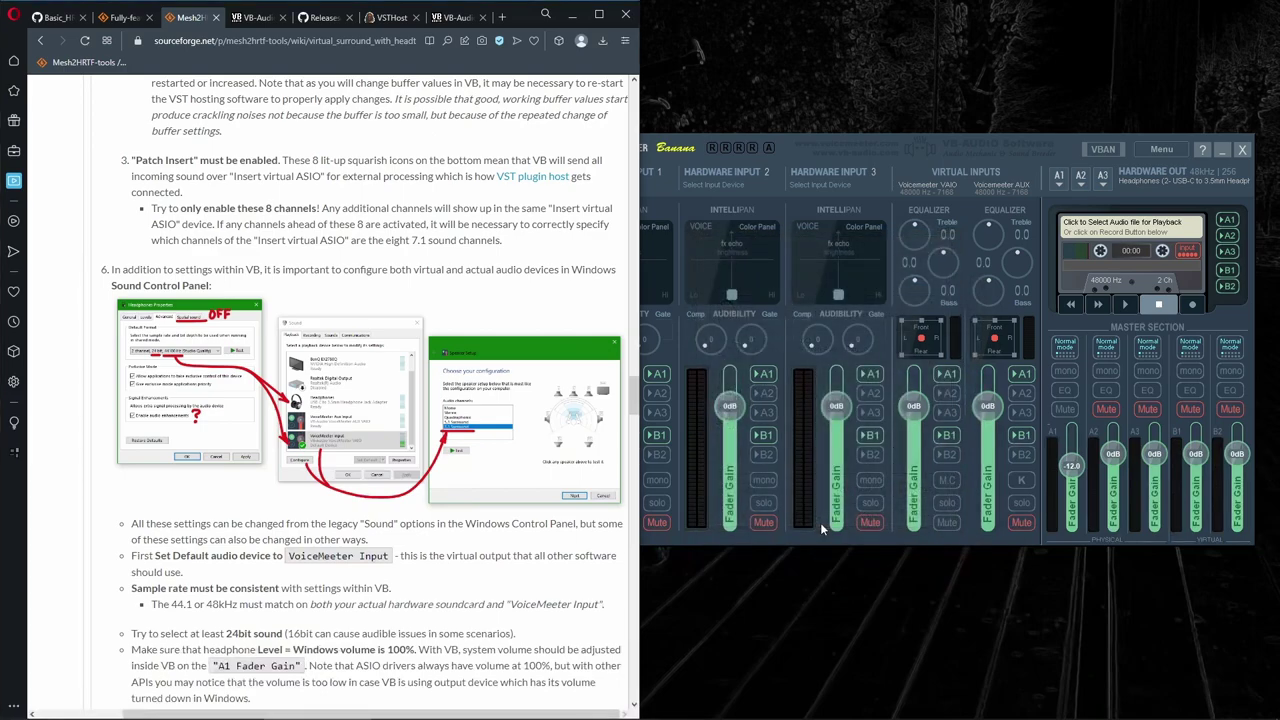
pyautogui.scroll(-10, 110, 578)
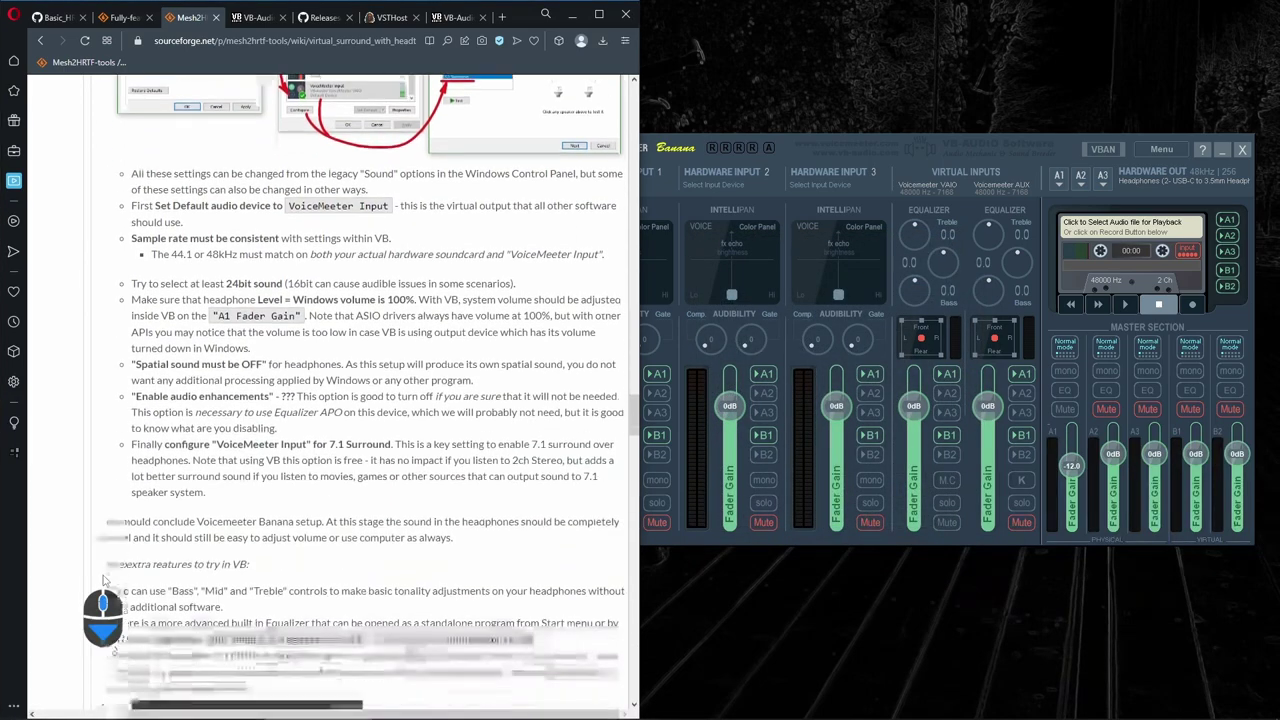
pyautogui.scroll(-3, 103, 580)
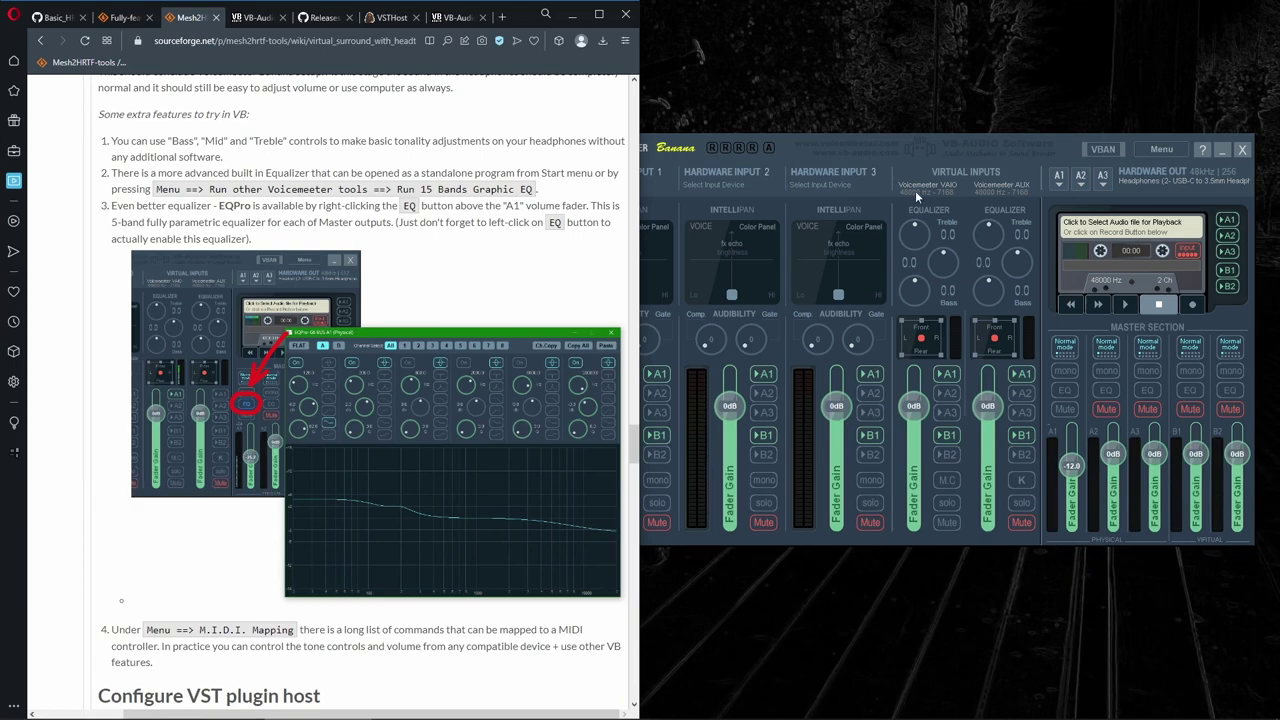
pyautogui.click(965, 147)
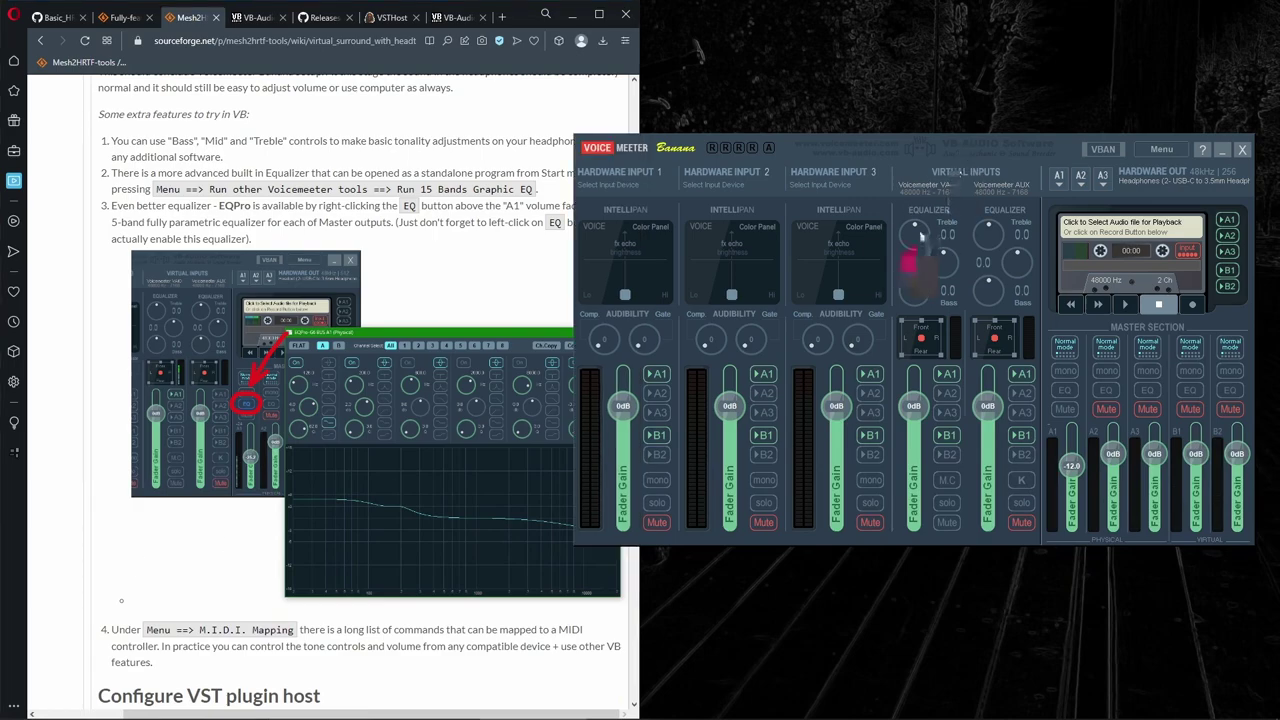
# Adjust the first virtual input's Treble and Mid, then reset all three tone knobs to 0.0.
pyautogui.moveTo(921, 257); pyautogui.dragTo(924, 204)
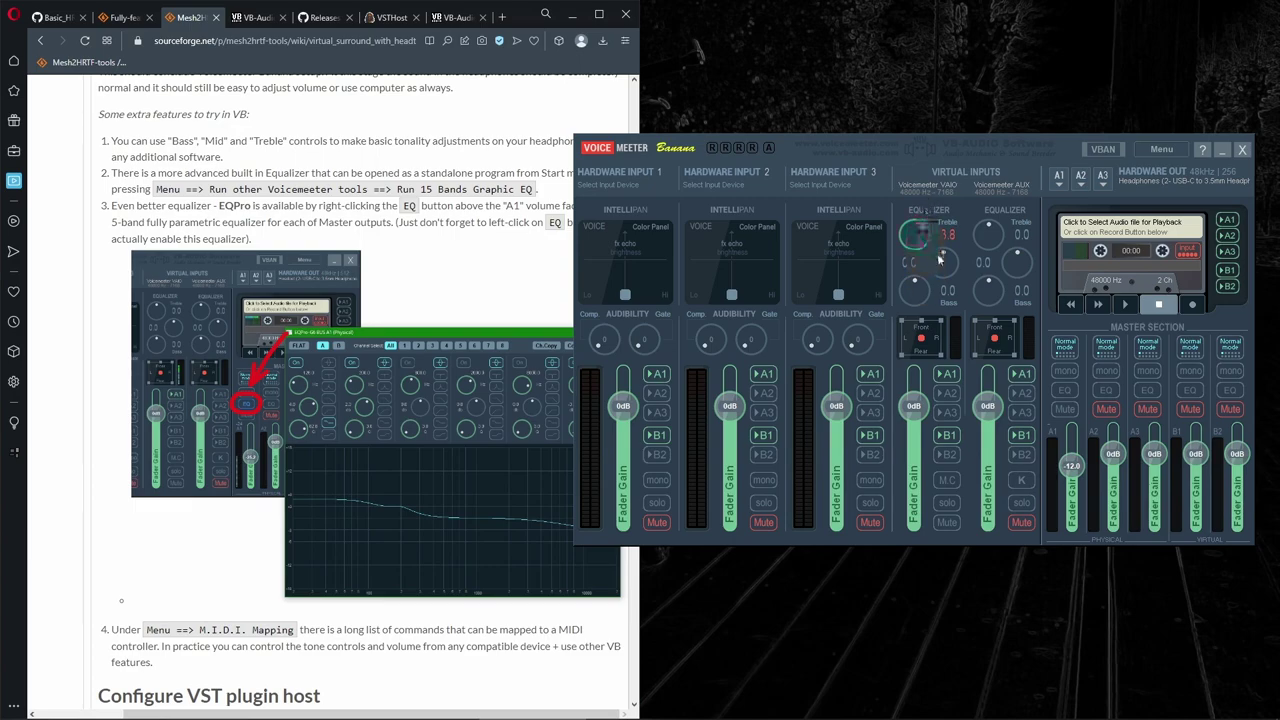
pyautogui.moveTo(941, 258); pyautogui.dragTo(922, 297)
pyautogui.doubleClick(913, 290)
pyautogui.doubleClick(943, 262)
pyautogui.doubleClick(916, 233)
# In the A1 EQPro, dip band 2 to -7.0 dB at 231.1 Hz on preset A, then close it.
pyautogui.rightClick(1067, 393)
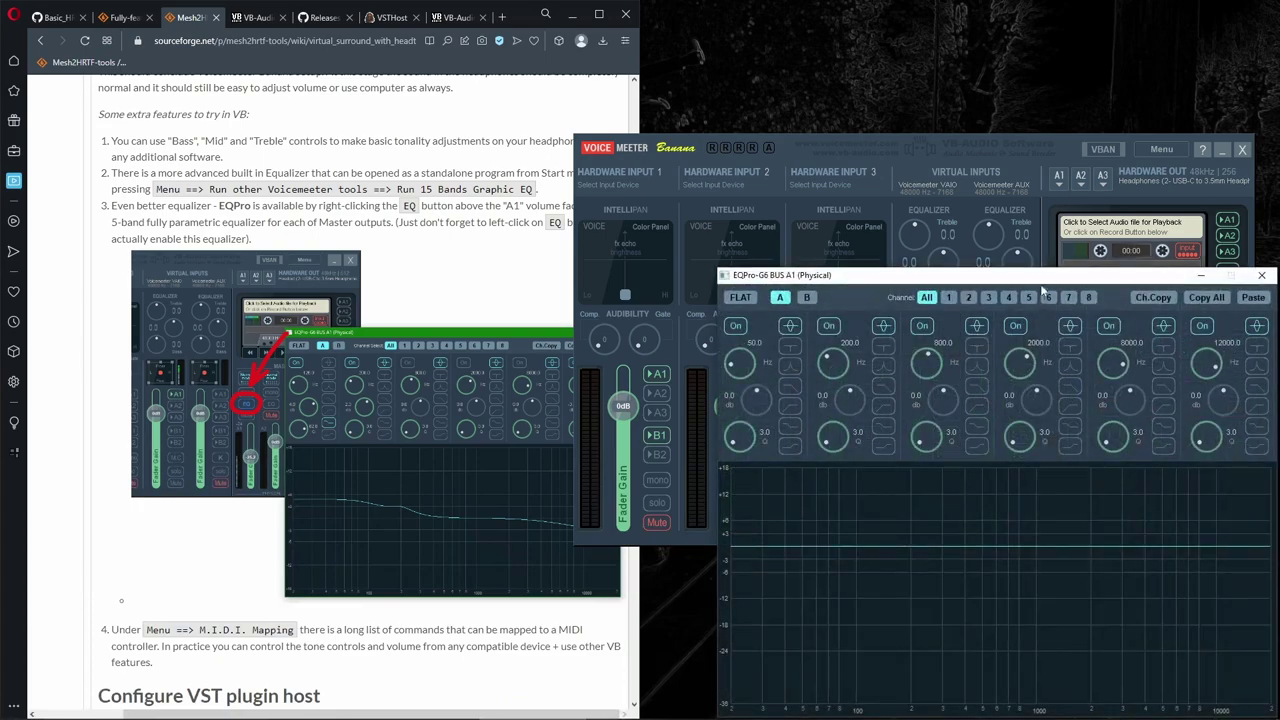
pyautogui.moveTo(1036, 276); pyautogui.dragTo(704, 202)
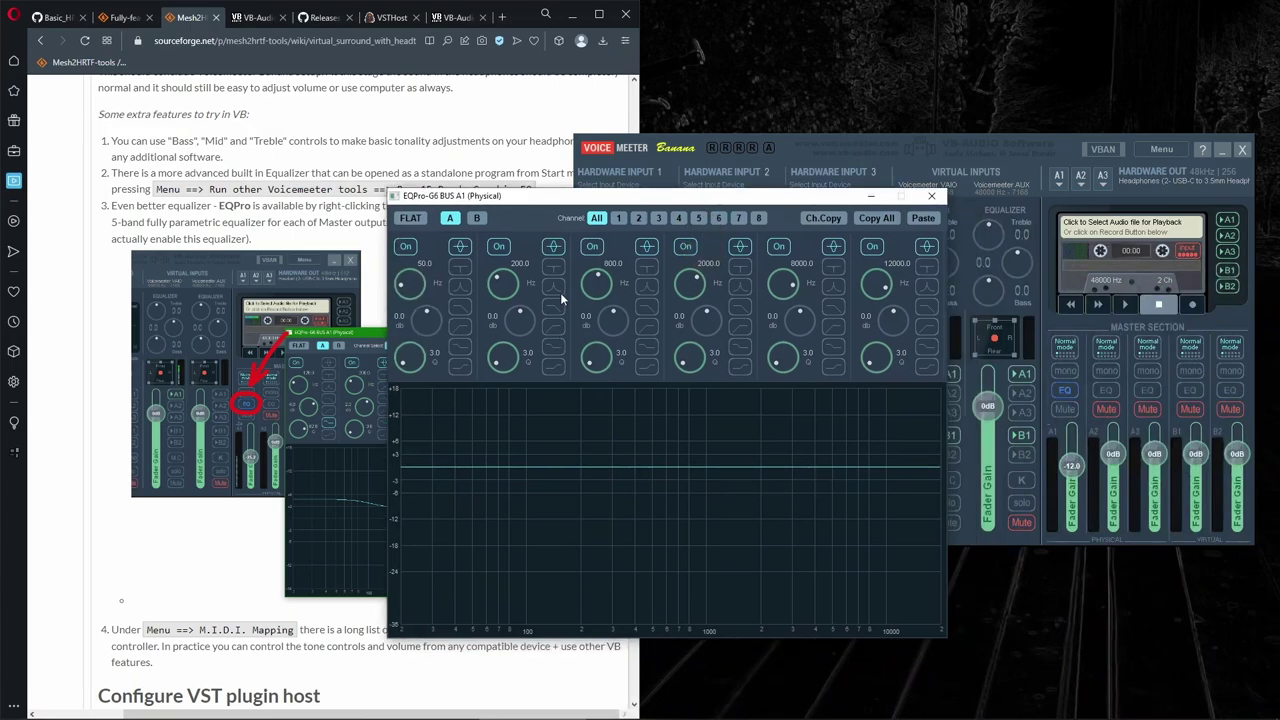
pyautogui.moveTo(522, 317); pyautogui.dragTo(529, 363)
pyautogui.moveTo(510, 293)
pyautogui.mouseDown()
pyautogui.moveTo(514, 227)
pyautogui.moveTo(521, 340)
pyautogui.mouseUp()
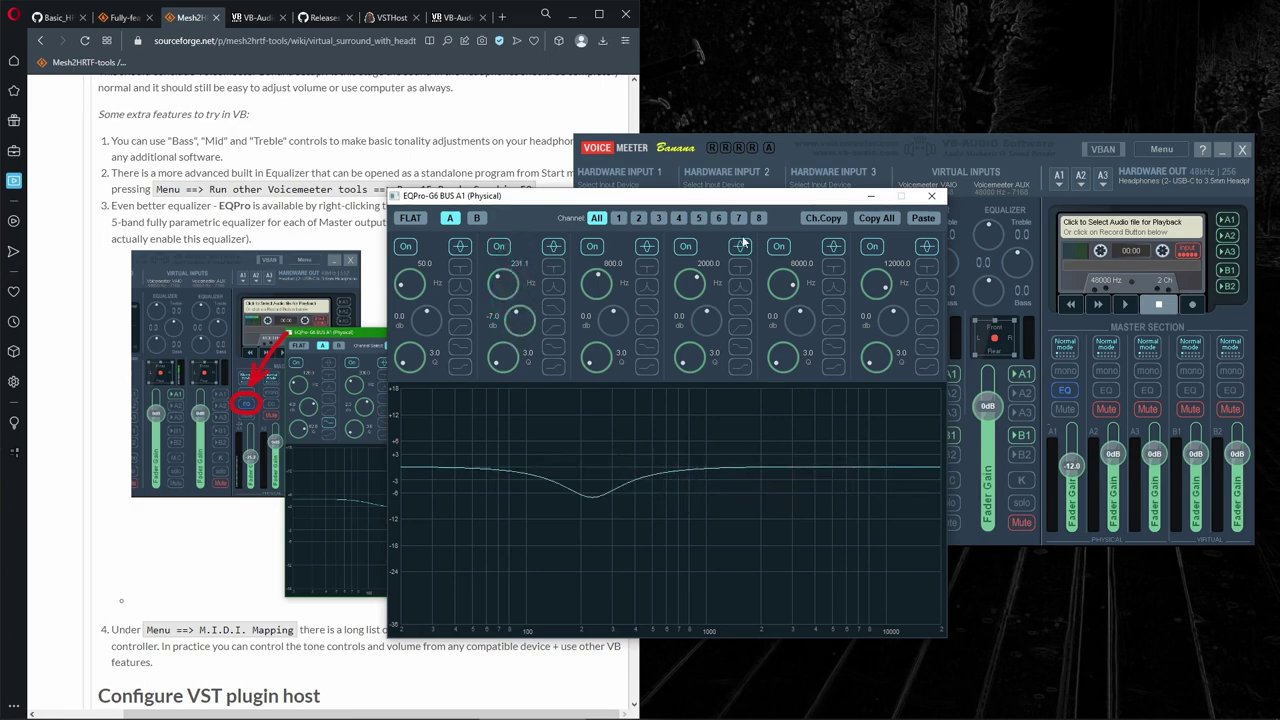
pyautogui.click(478, 219)
pyautogui.click(451, 219)
pyautogui.click(935, 198)
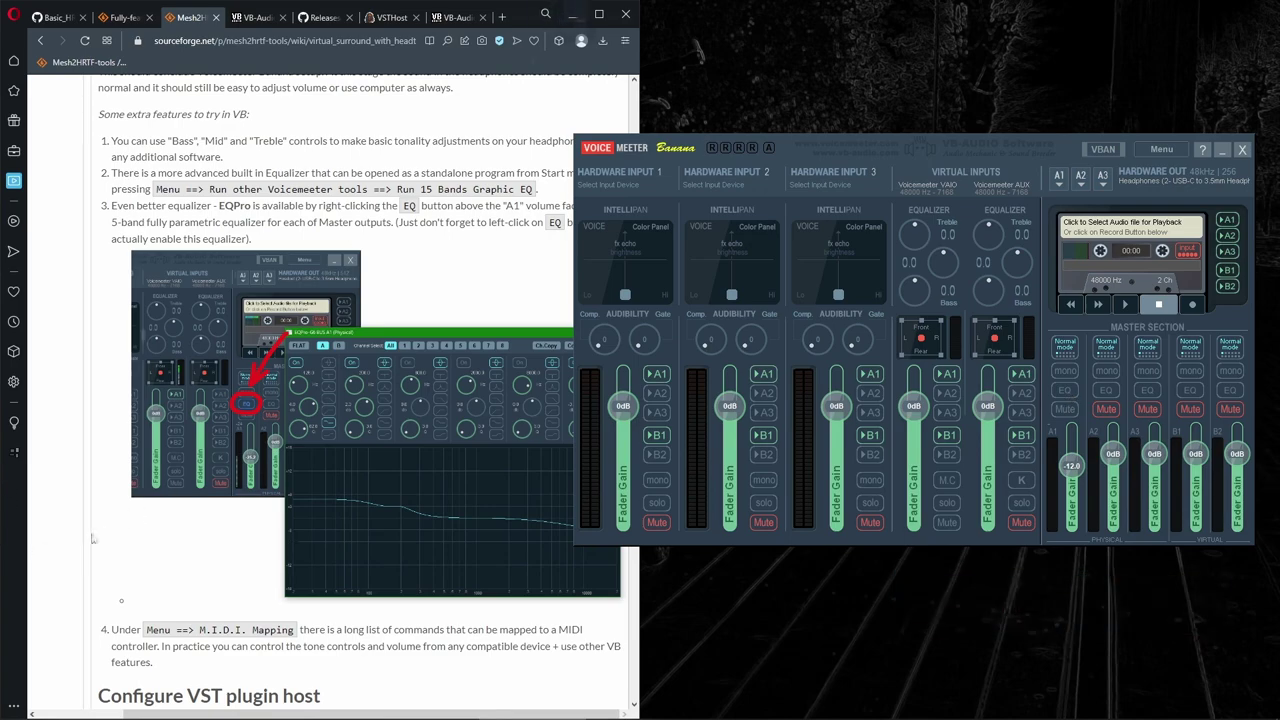
# Launch VSTHost, dismiss the donation notice, and dock it beside the tutorial browser.
pyautogui.scroll(-6, 97, 528)
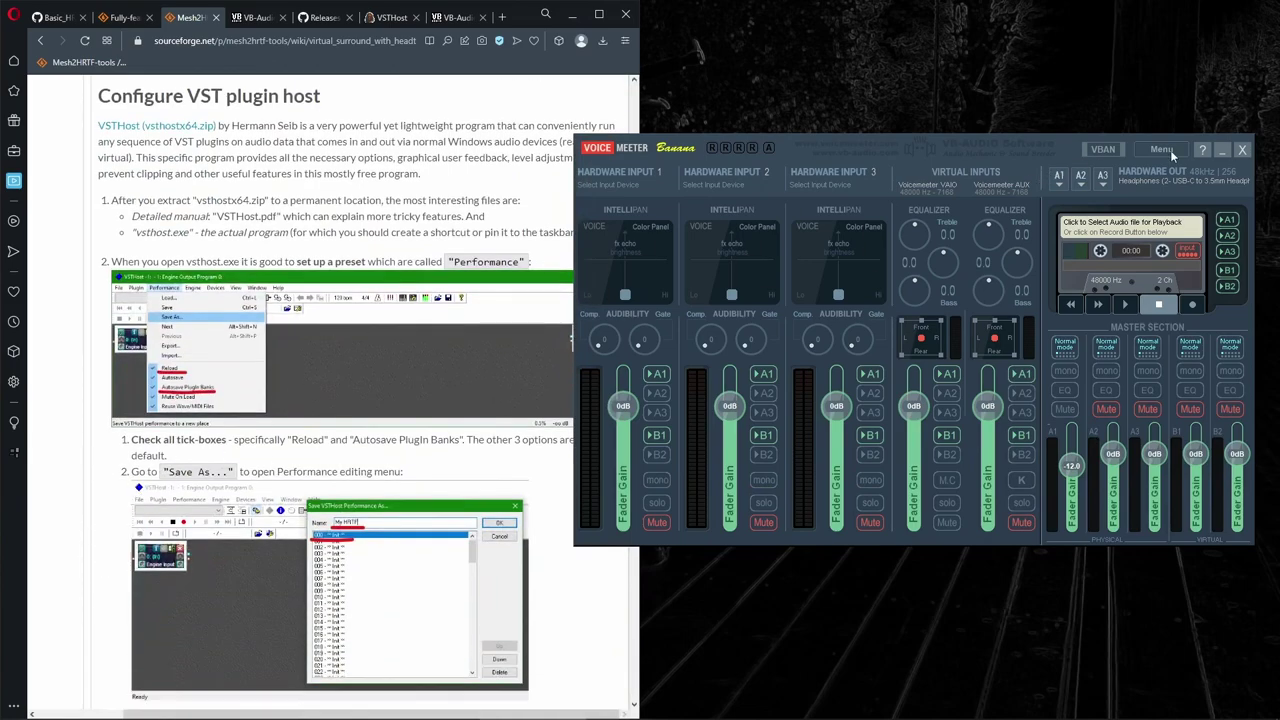
pyautogui.click(1220, 150)
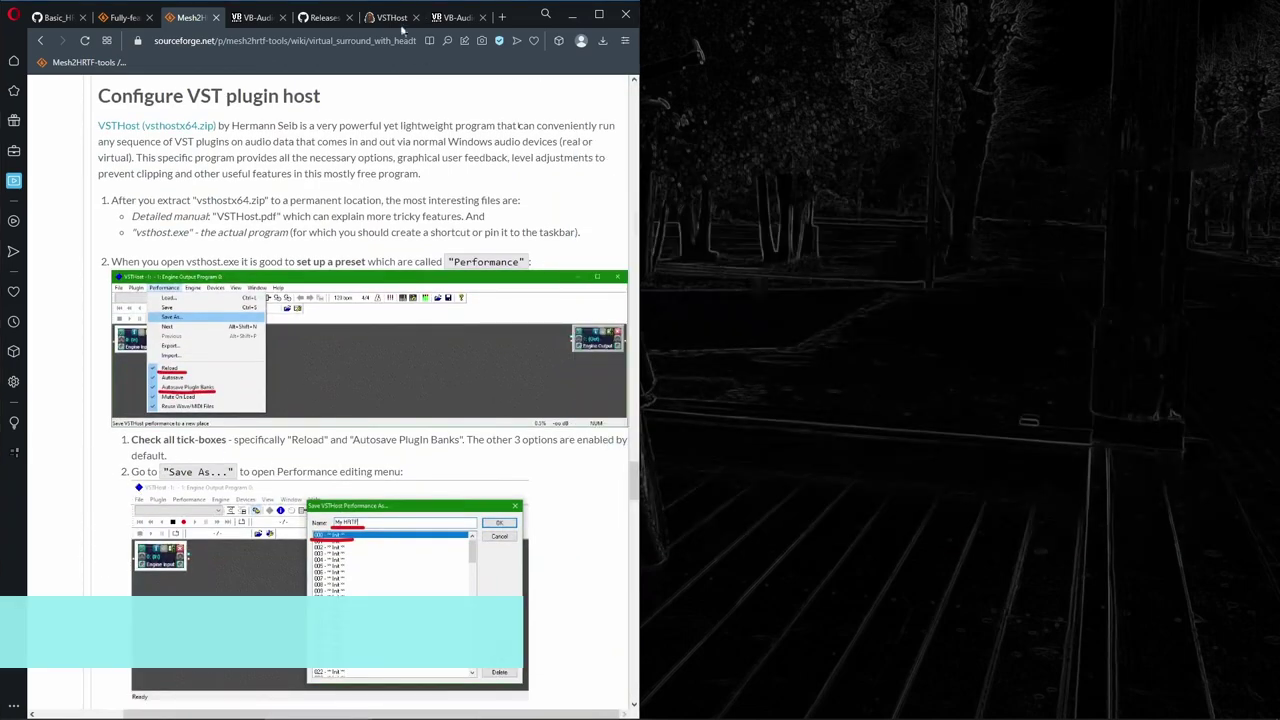
pyautogui.moveTo(466, 14); pyautogui.dragTo(798, 14)
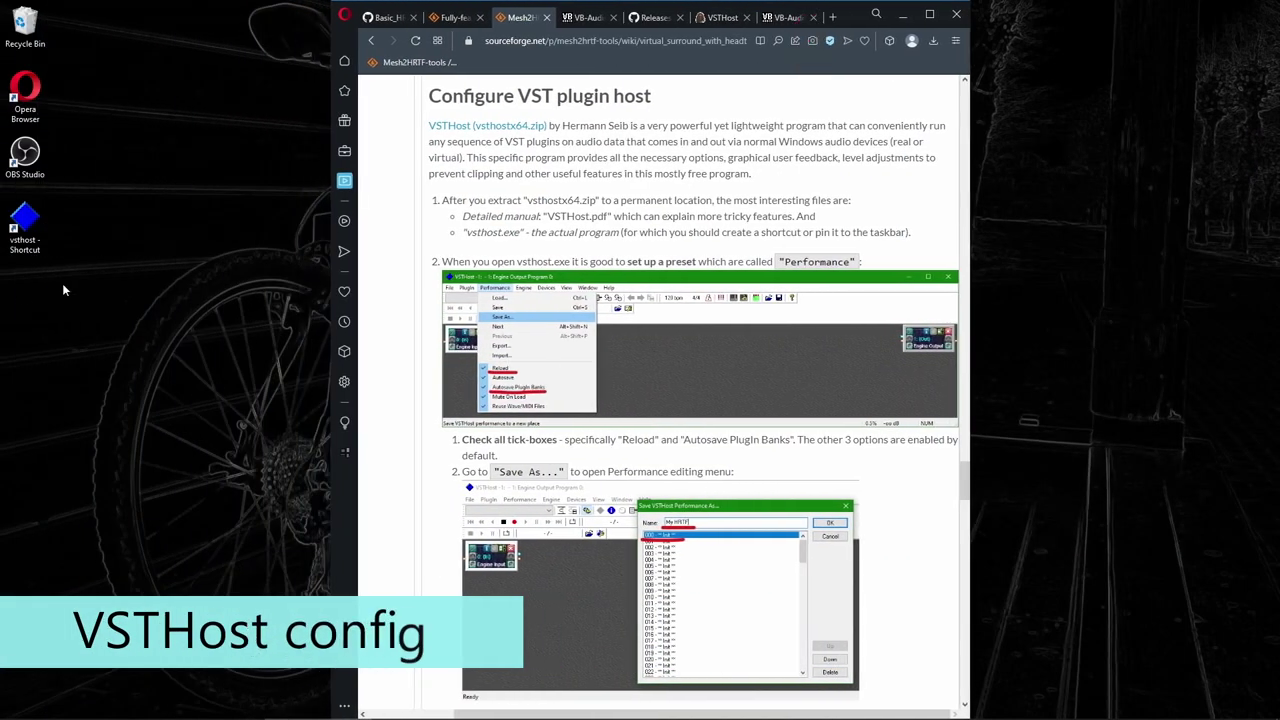
pyautogui.doubleClick(23, 228)
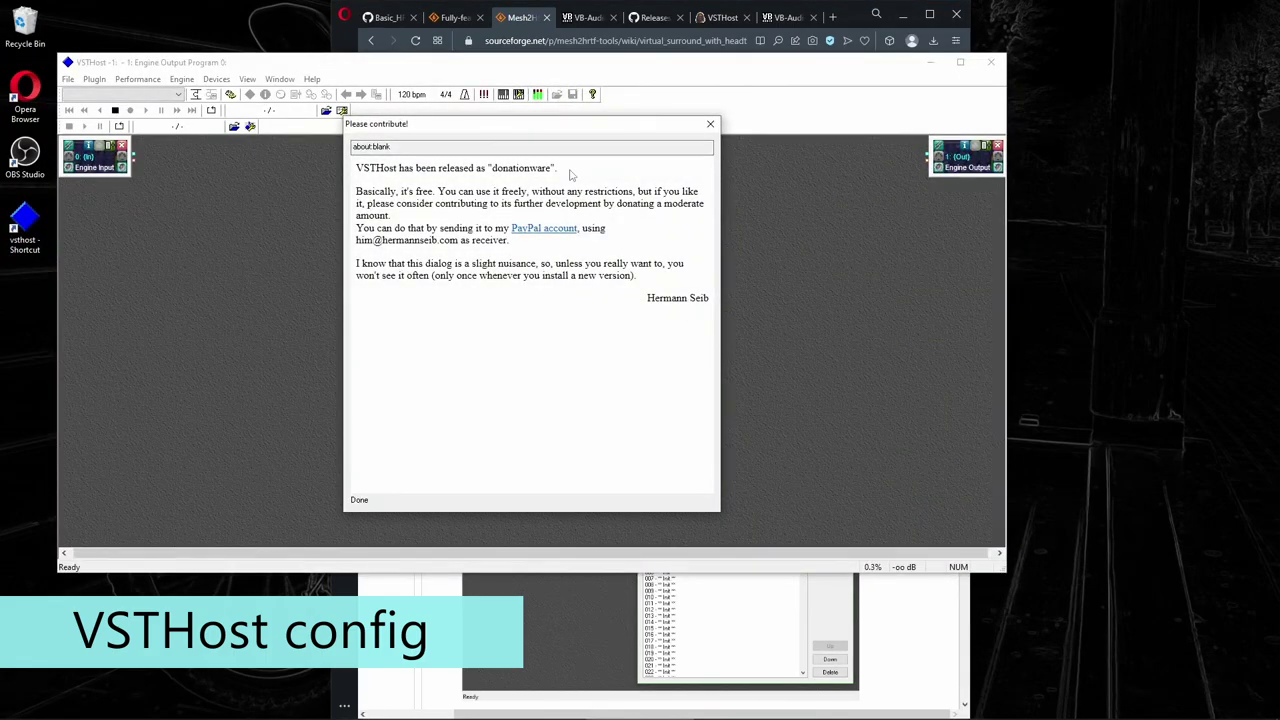
pyautogui.click(710, 125)
pyautogui.press('super+Left')
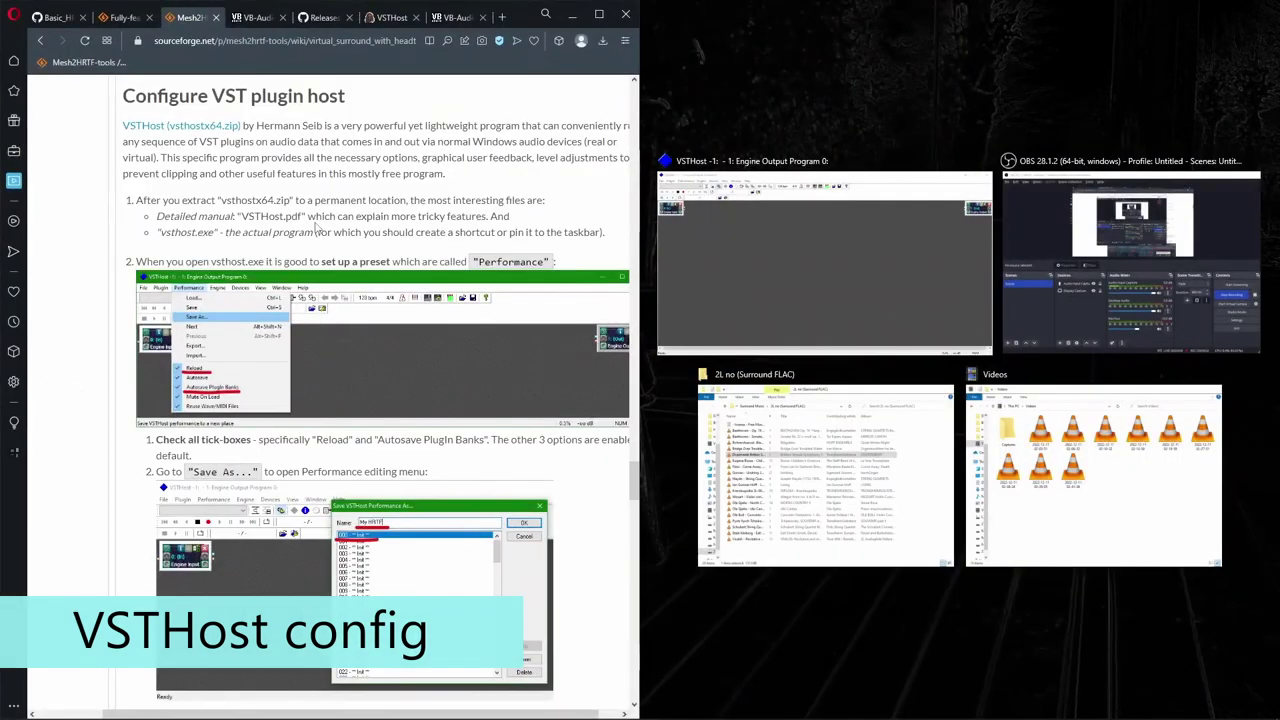
pyautogui.click(860, 215)
pyautogui.click(658, 174)
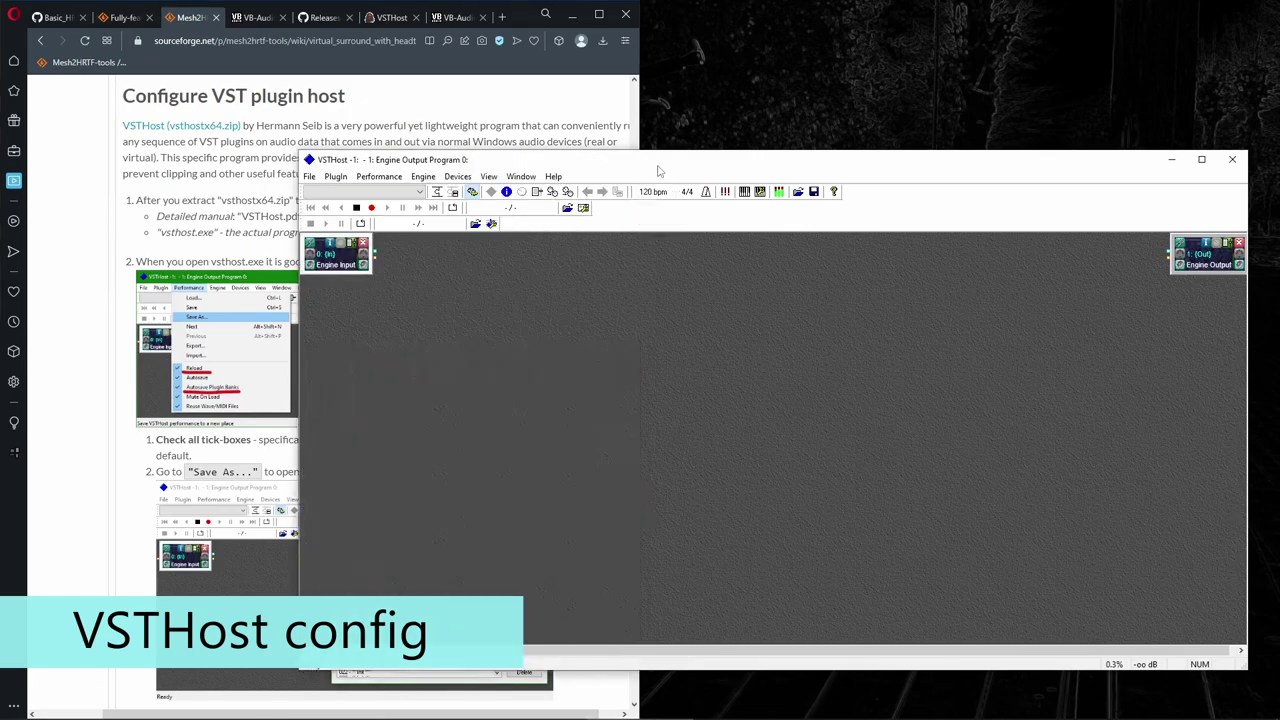
# Enable reloading the last performance at start and autosaving plugin banks.
pyautogui.click(379, 177)
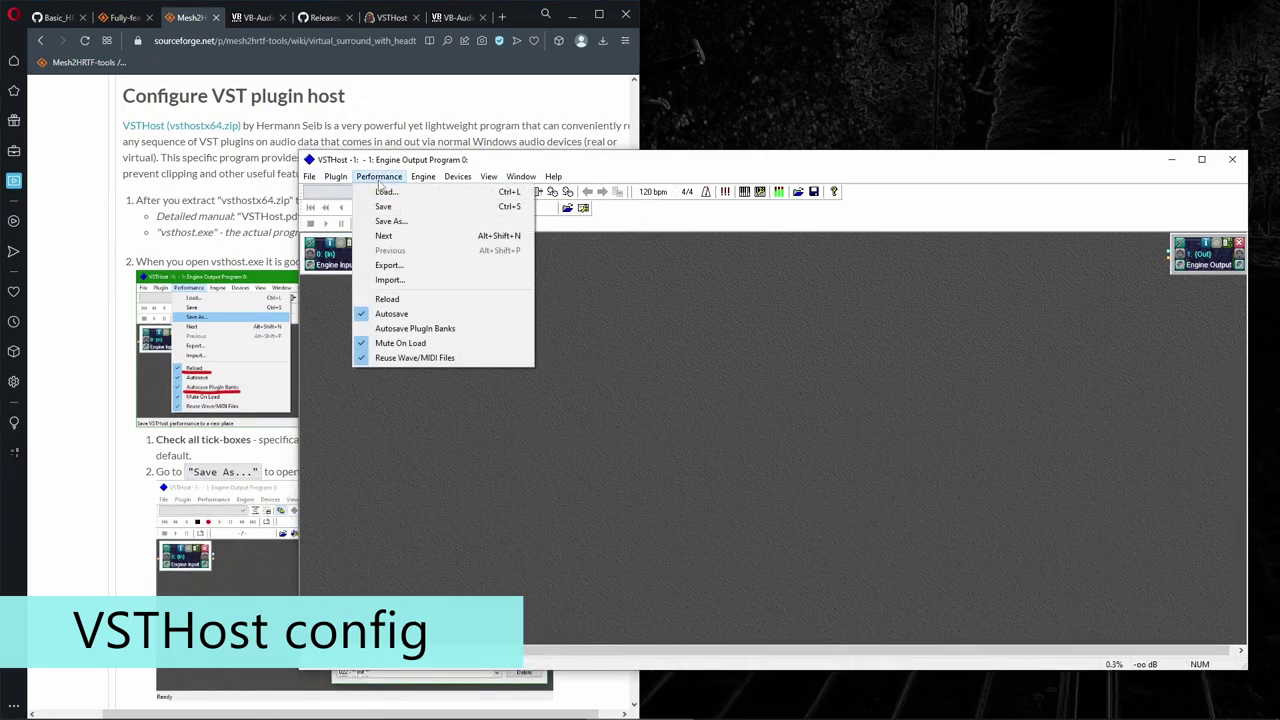
pyautogui.click(388, 300)
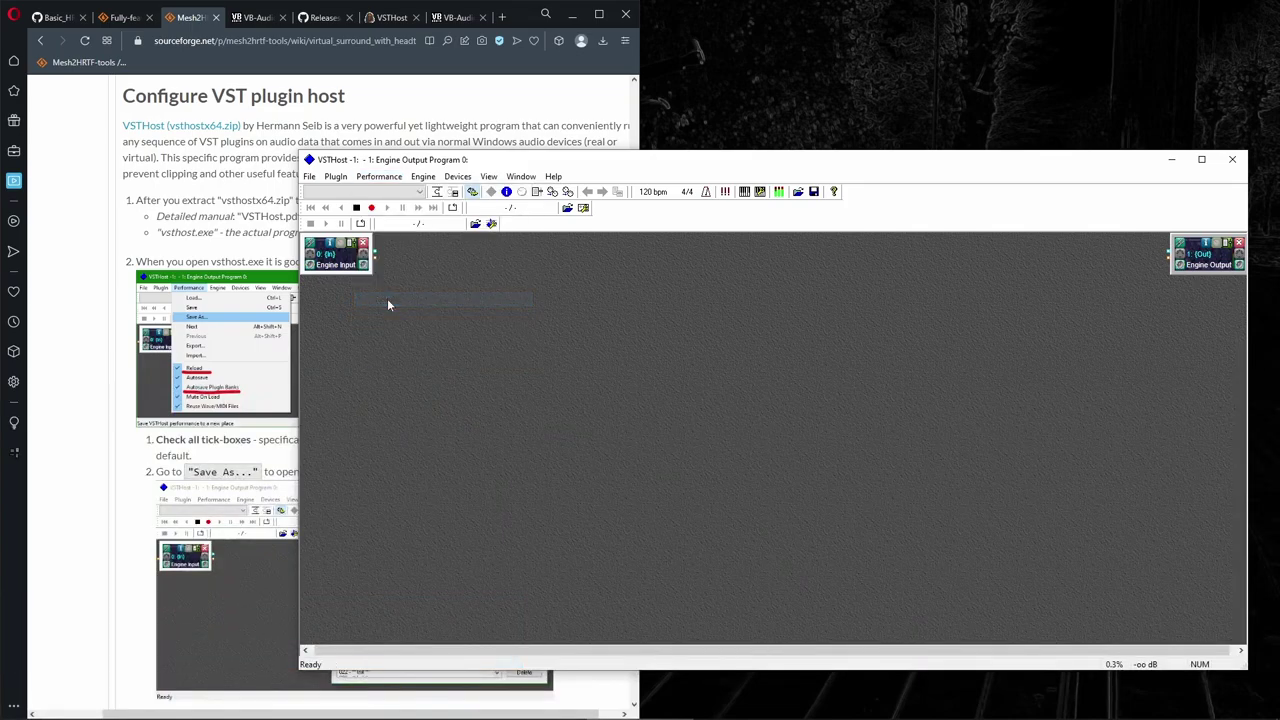
pyautogui.click(393, 179)
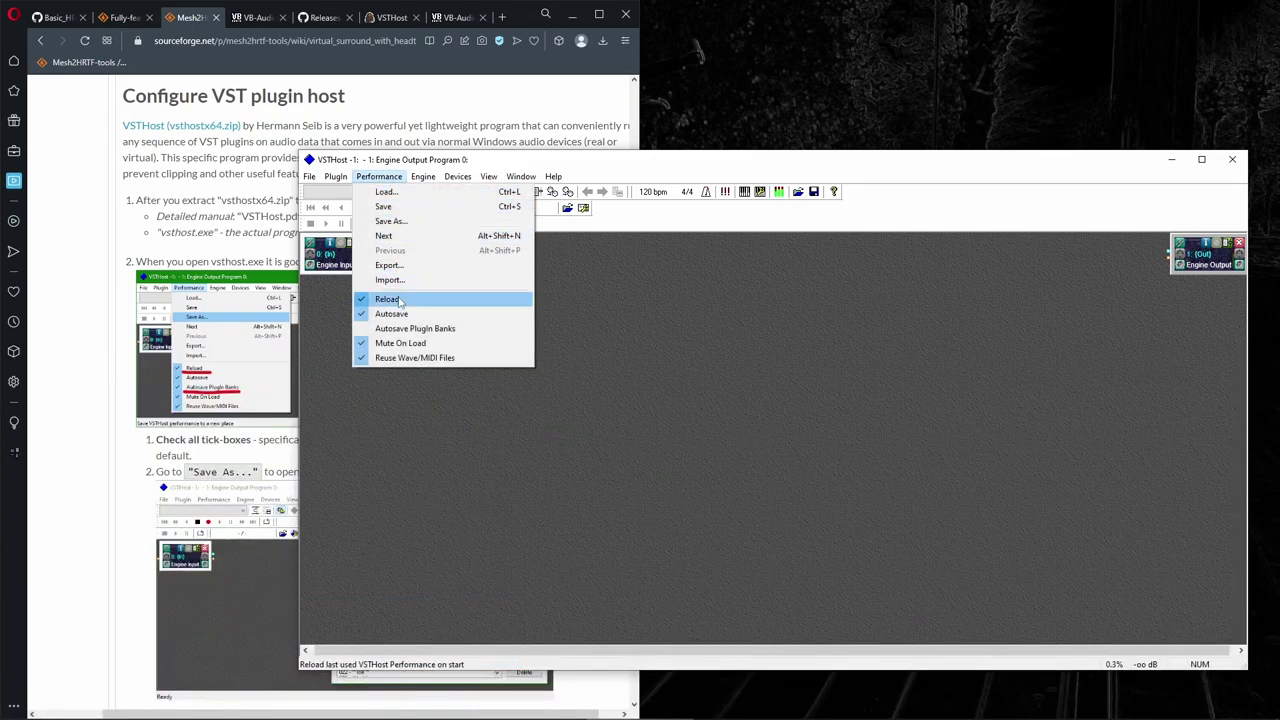
pyautogui.click(406, 333)
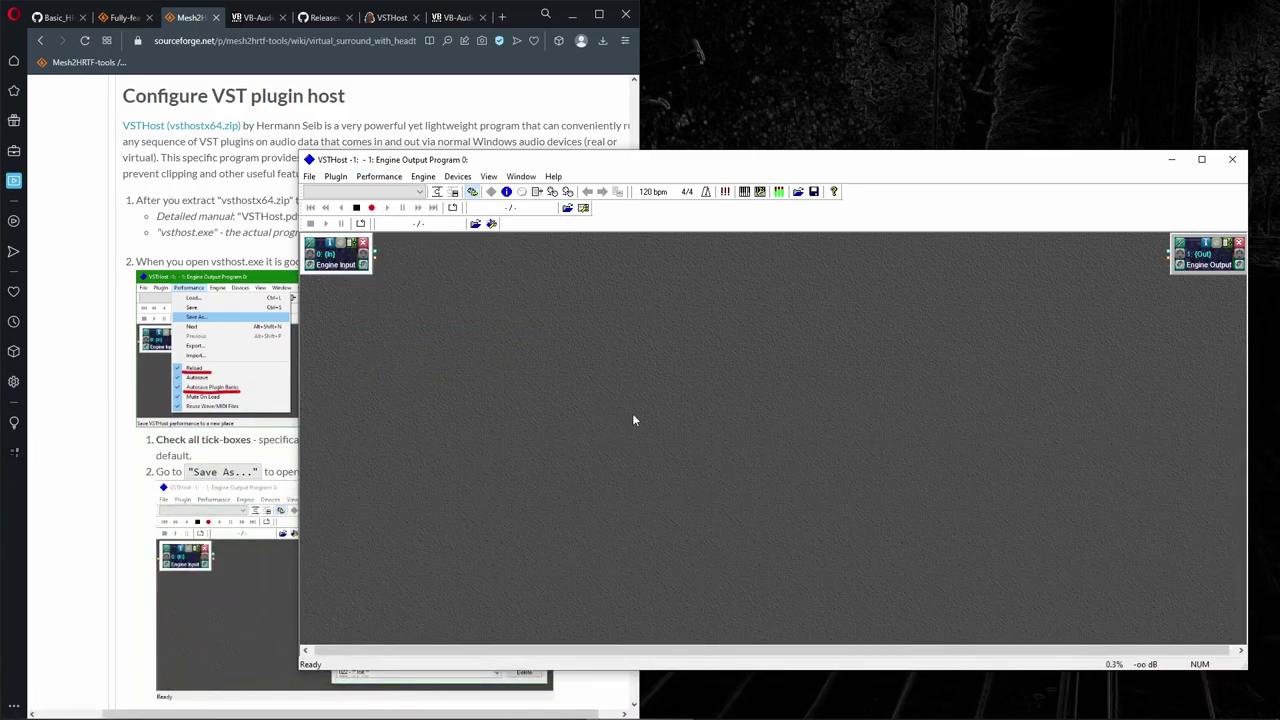
# Save the current performance to slot 000 under the name HRTF.
pyautogui.click(379, 176)
pyautogui.click(385, 221)
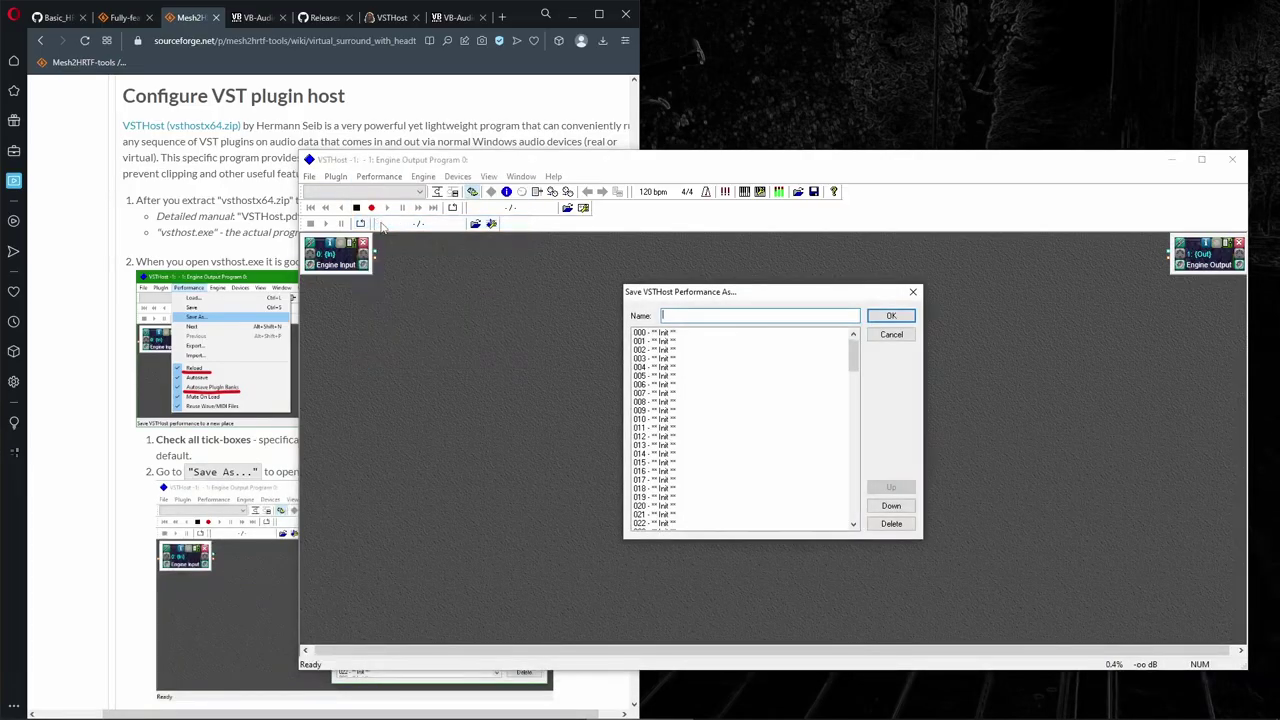
pyautogui.click(675, 335)
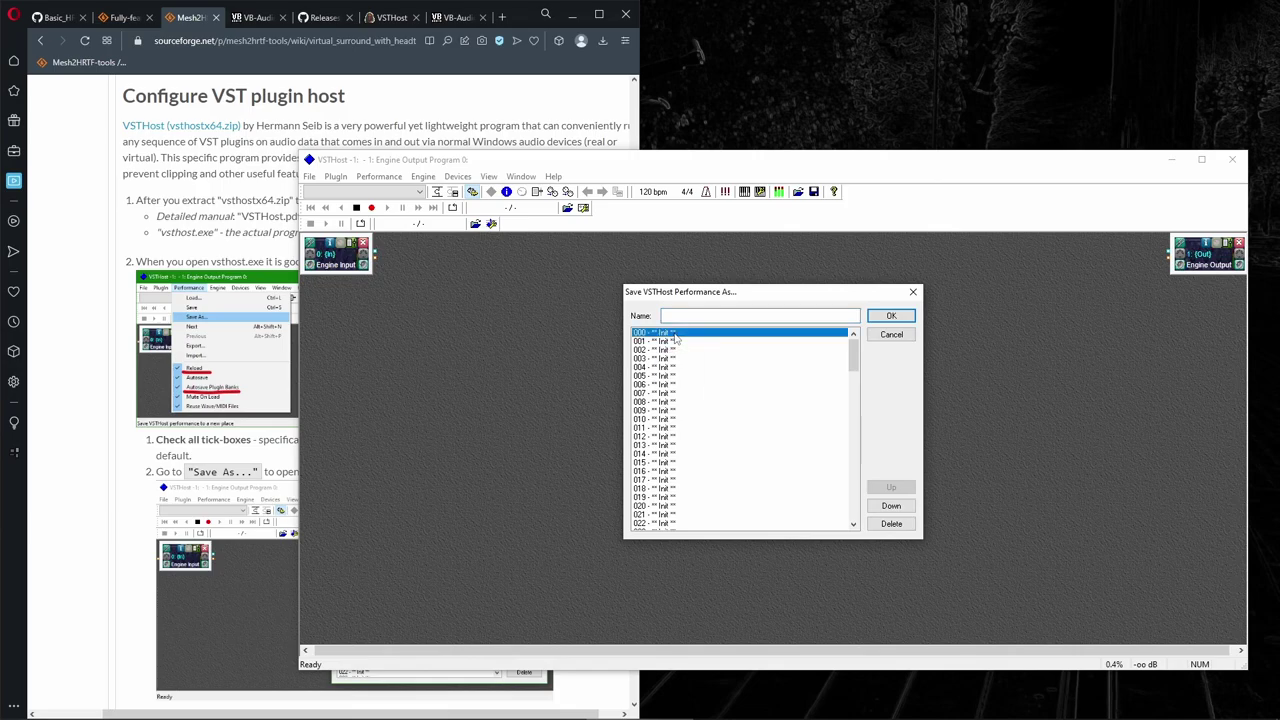
pyautogui.click(687, 316)
pyautogui.write('HRTF1')
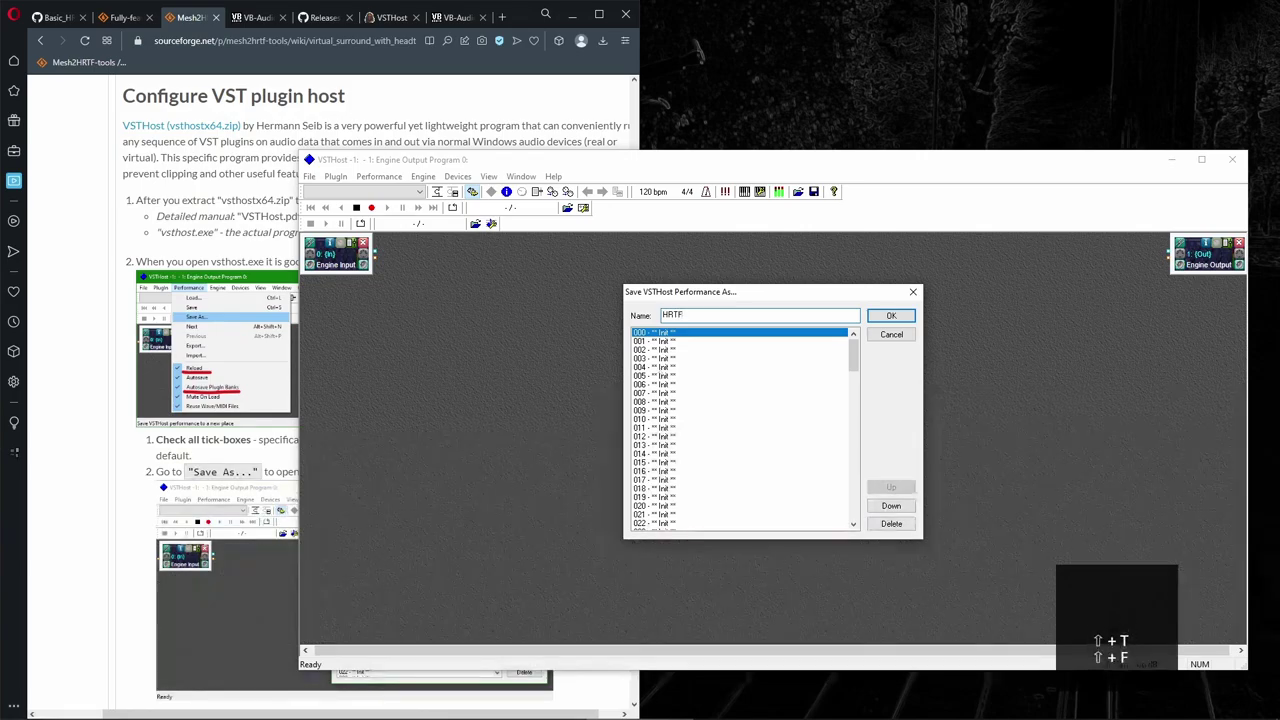
pyautogui.press('Return')
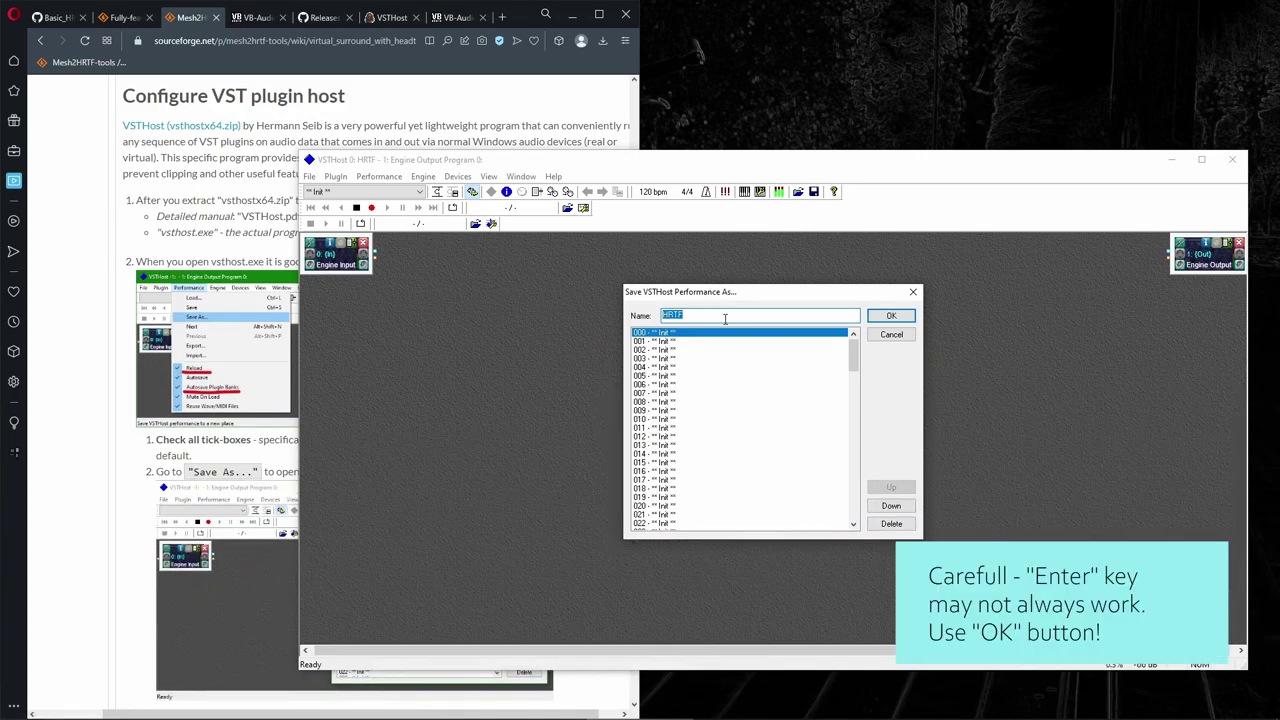
pyautogui.click(882, 318)
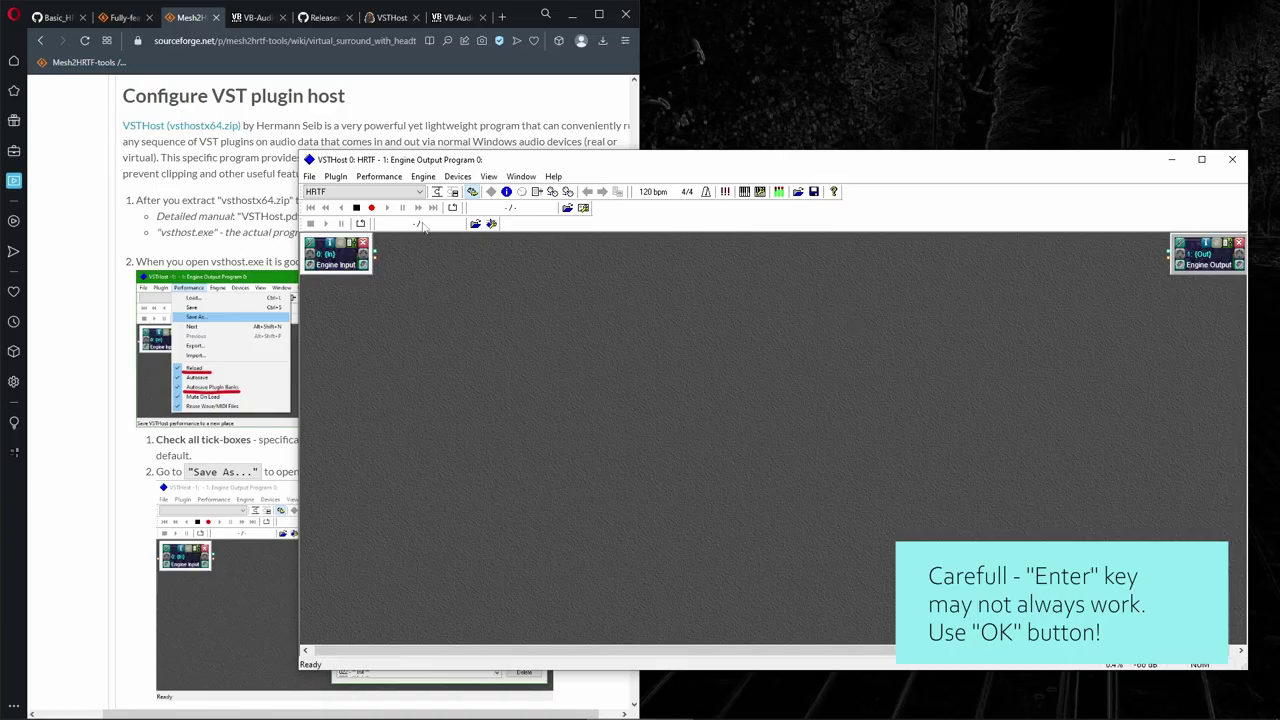
pyautogui.click(114, 512)
# Set the Wave output to ASIO: Voicemeeter Insert Virtual ASIO, 48000 Hz, 256-sample fixed buffer.
pyautogui.scroll(-5, 114, 512)
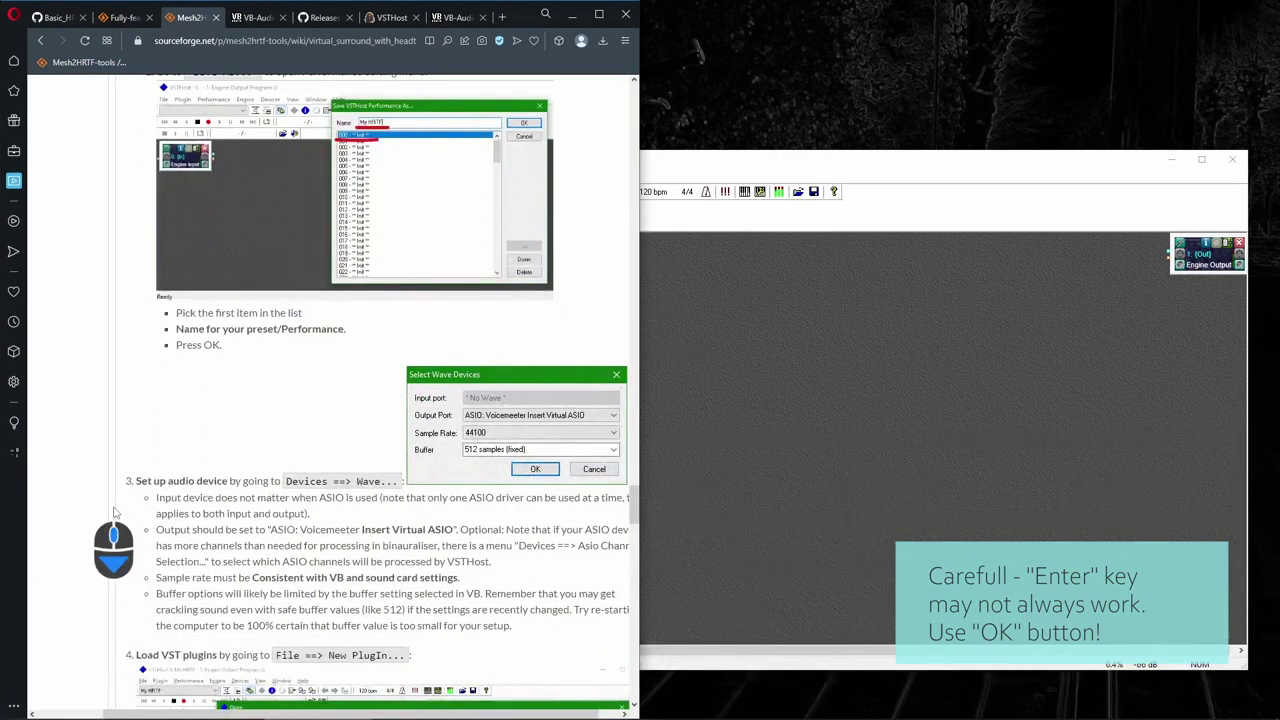
pyautogui.scroll(-3, 114, 512)
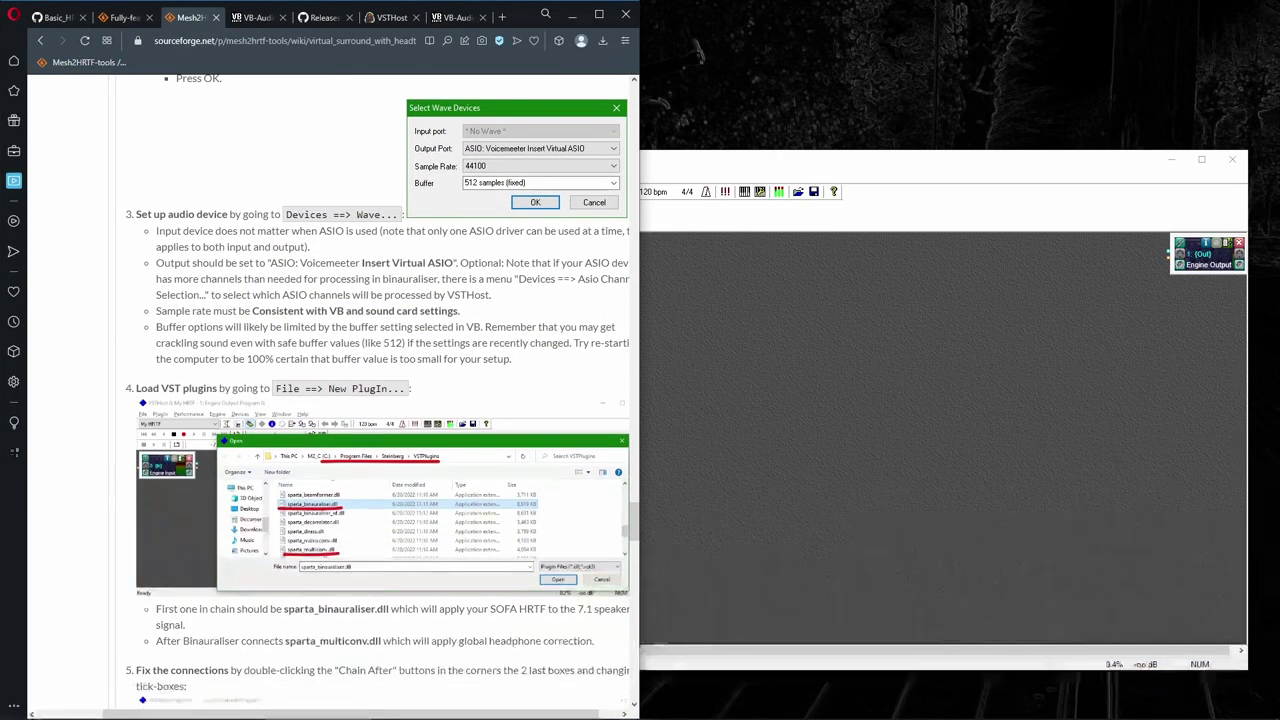
pyautogui.click(688, 166)
pyautogui.click(488, 177)
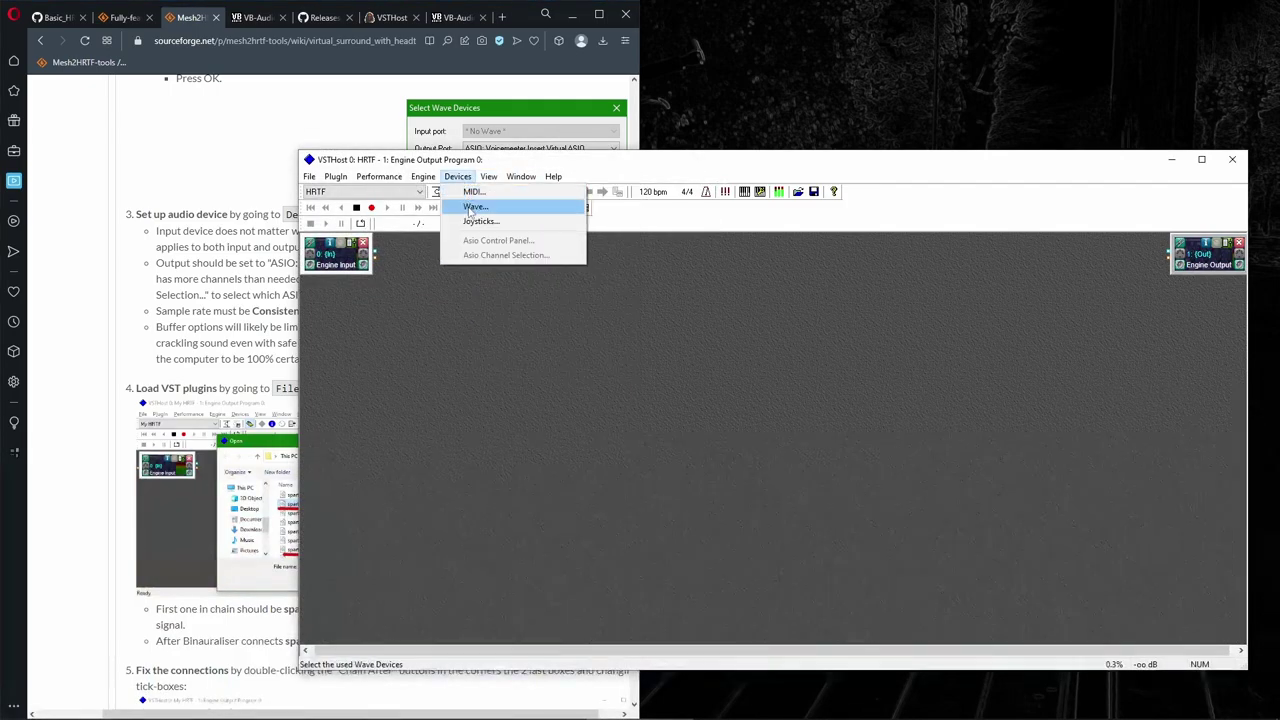
pyautogui.click(470, 207)
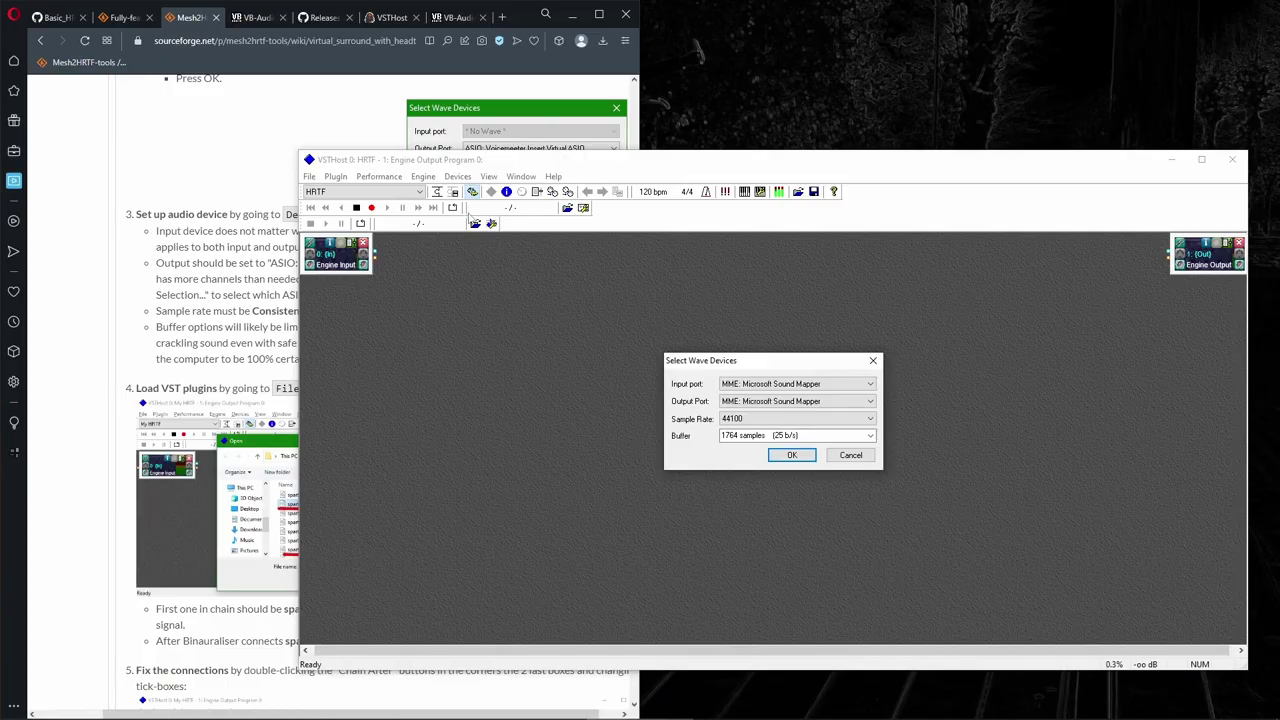
pyautogui.click(775, 401)
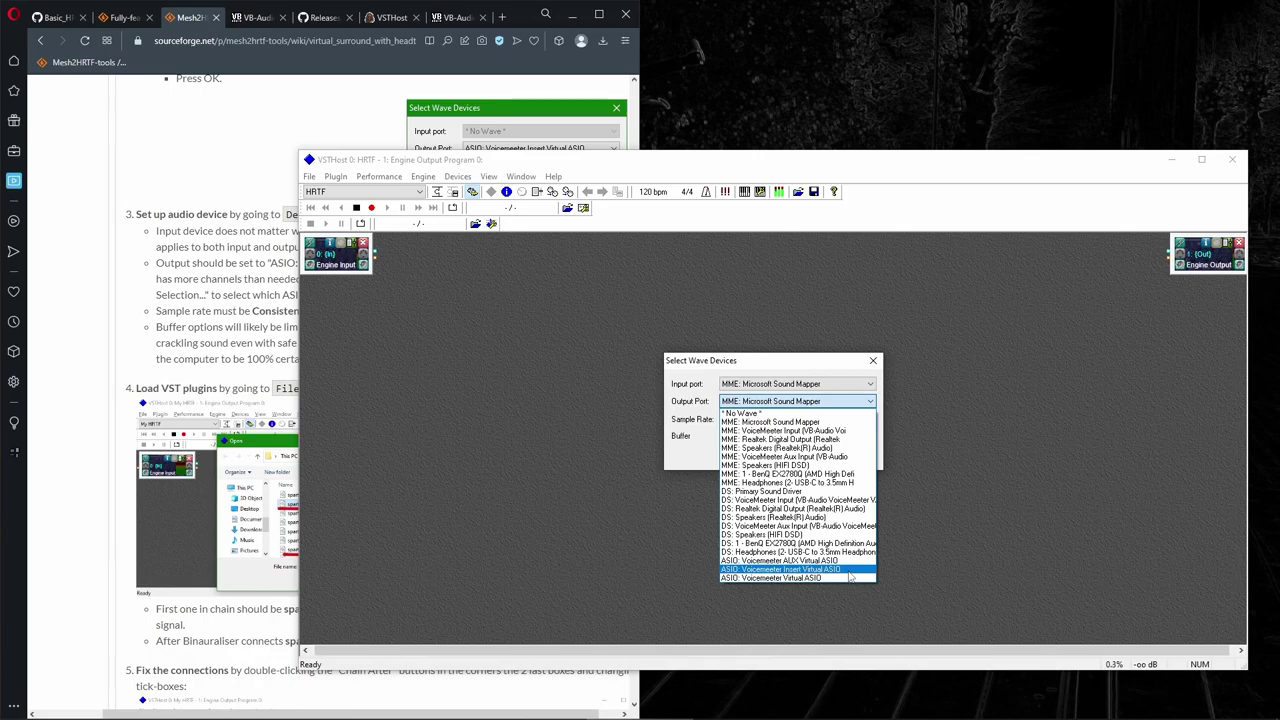
pyautogui.click(848, 570)
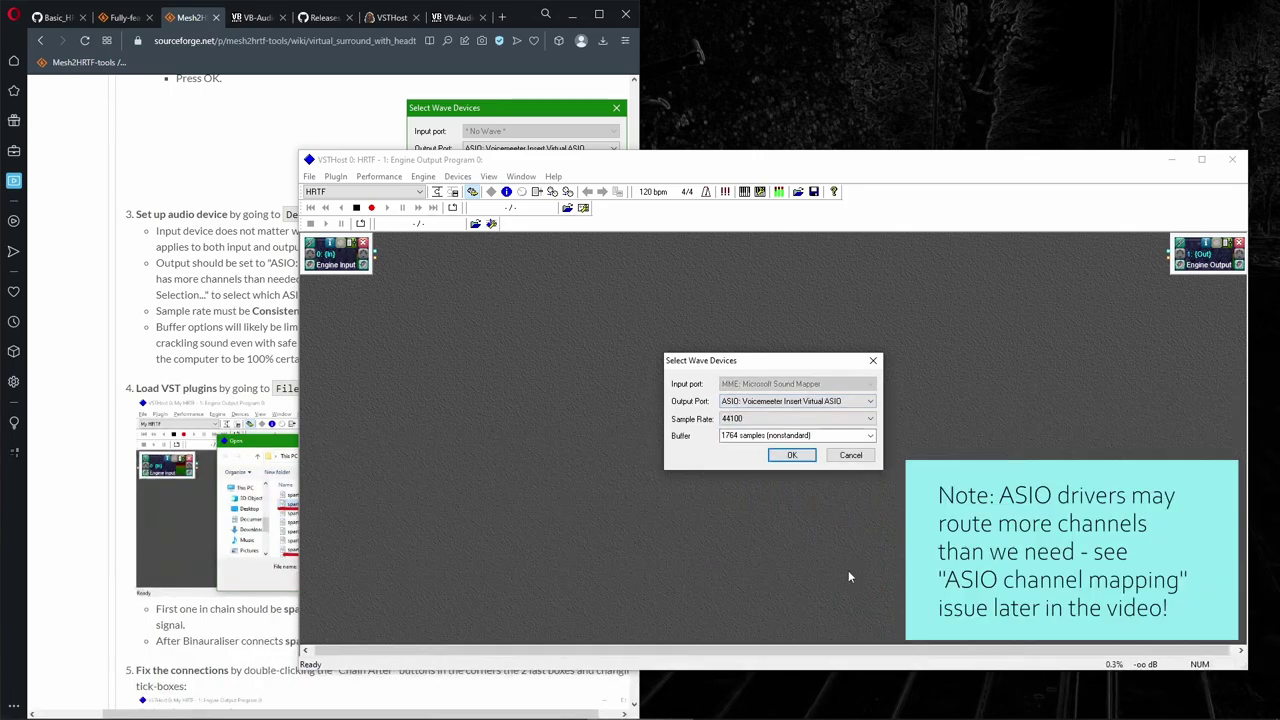
pyautogui.click(770, 420)
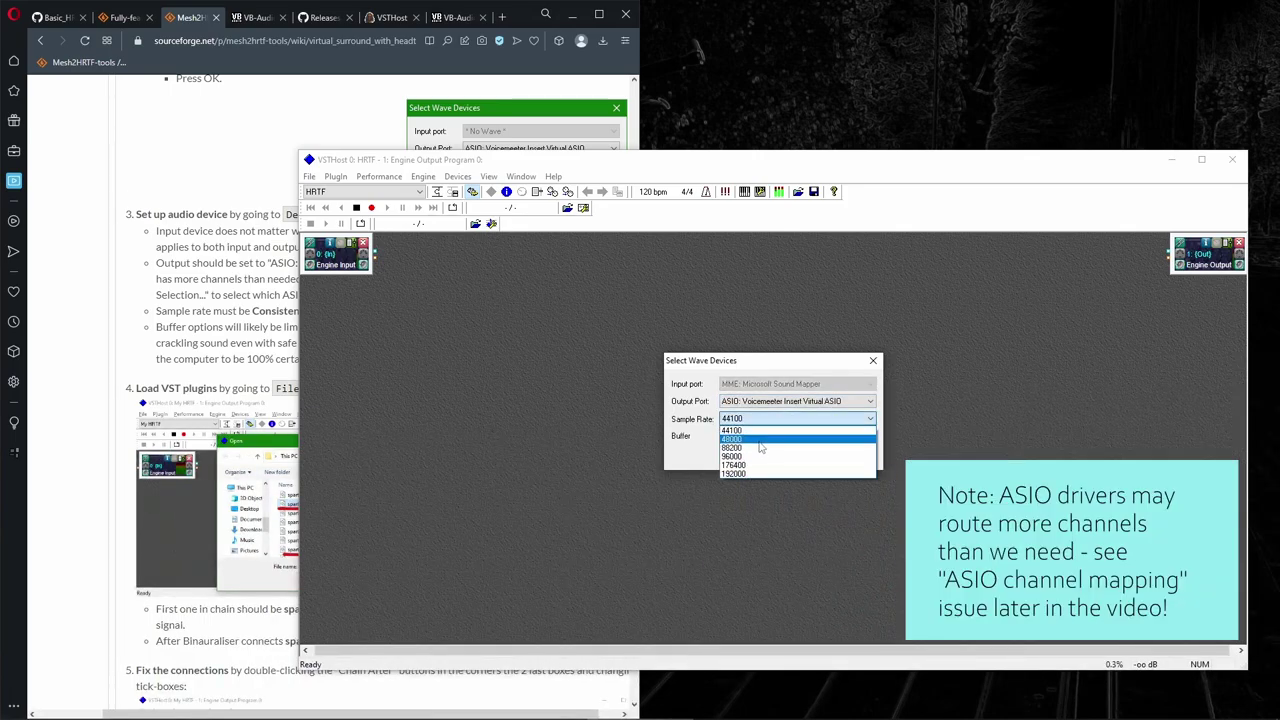
pyautogui.click(759, 466)
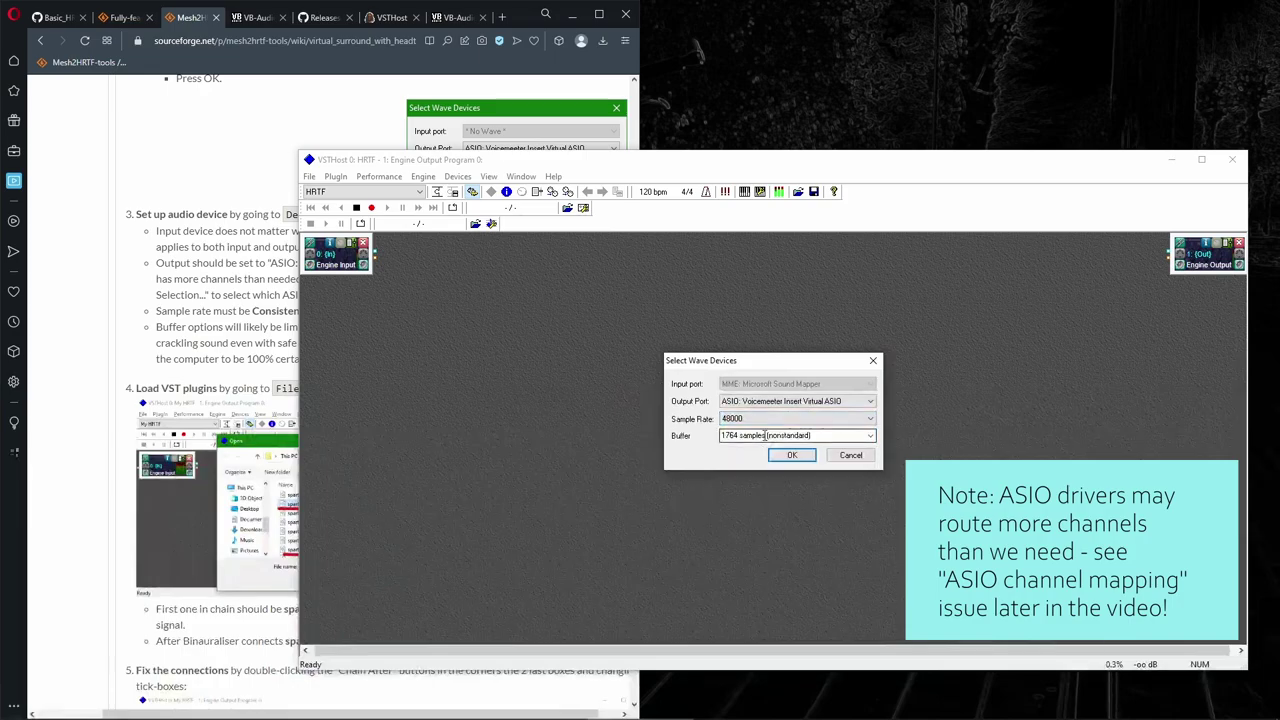
pyautogui.click(764, 438)
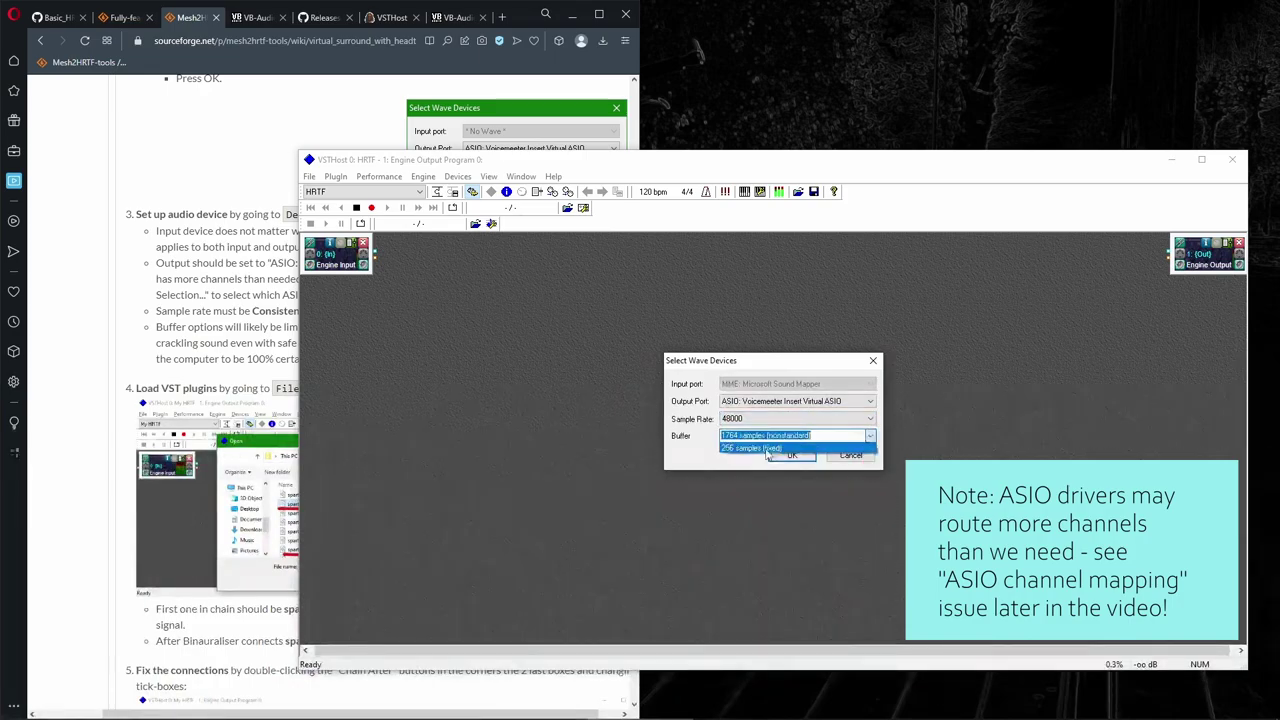
pyautogui.click(766, 448)
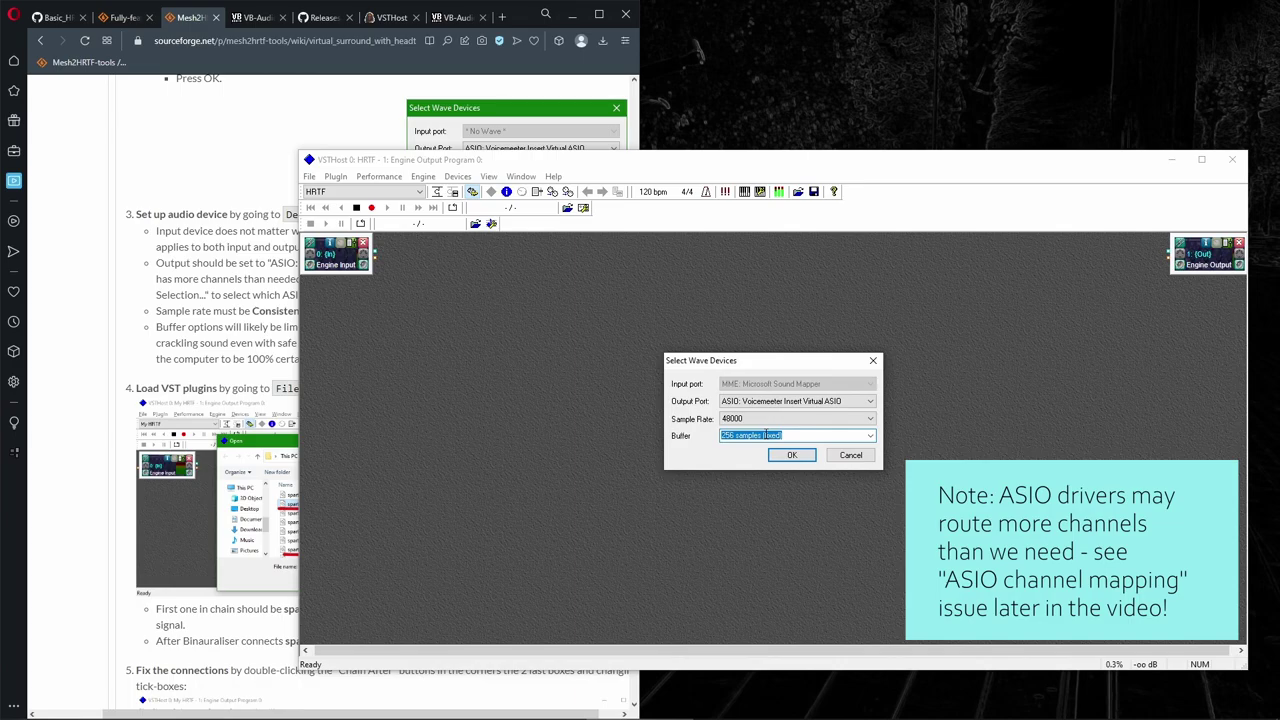
pyautogui.click(789, 453)
pyautogui.click(828, 390)
pyautogui.click(792, 455)
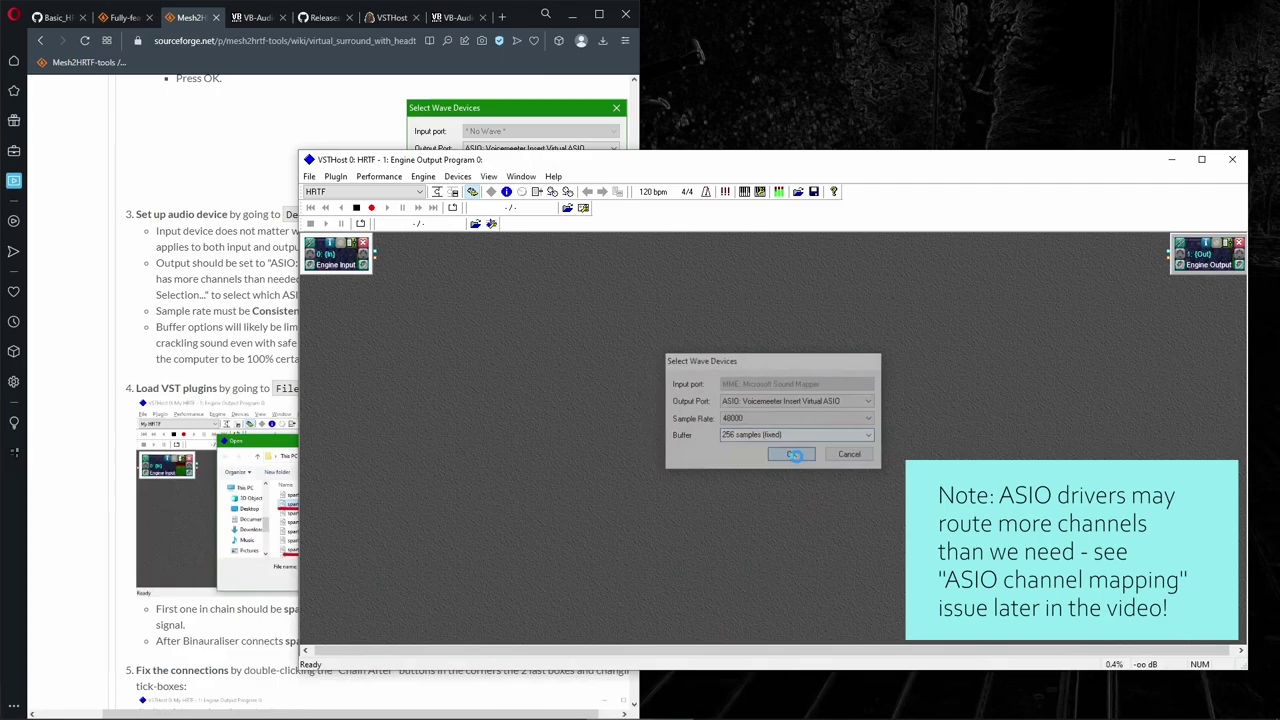
pyautogui.click(118, 365)
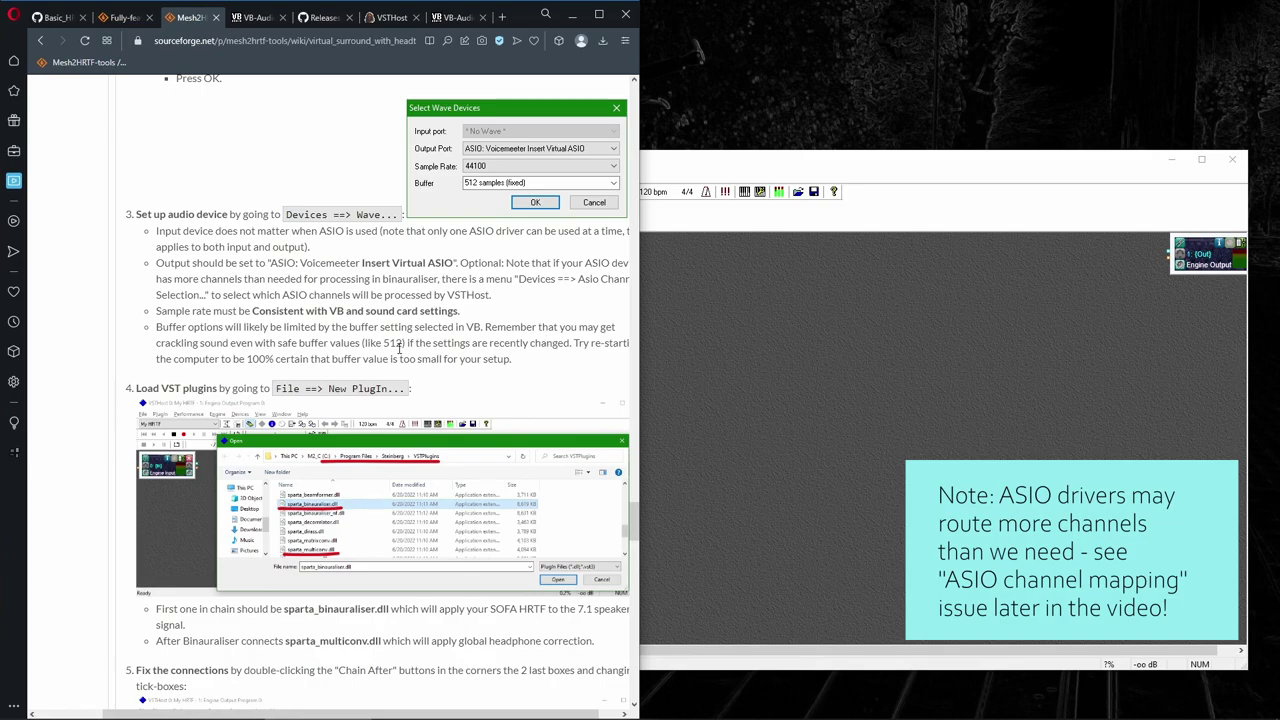
# Scroll the tutorial down to the Load VST plugins and Fix the connections sections.
pyautogui.scroll(-2, 70, 376)
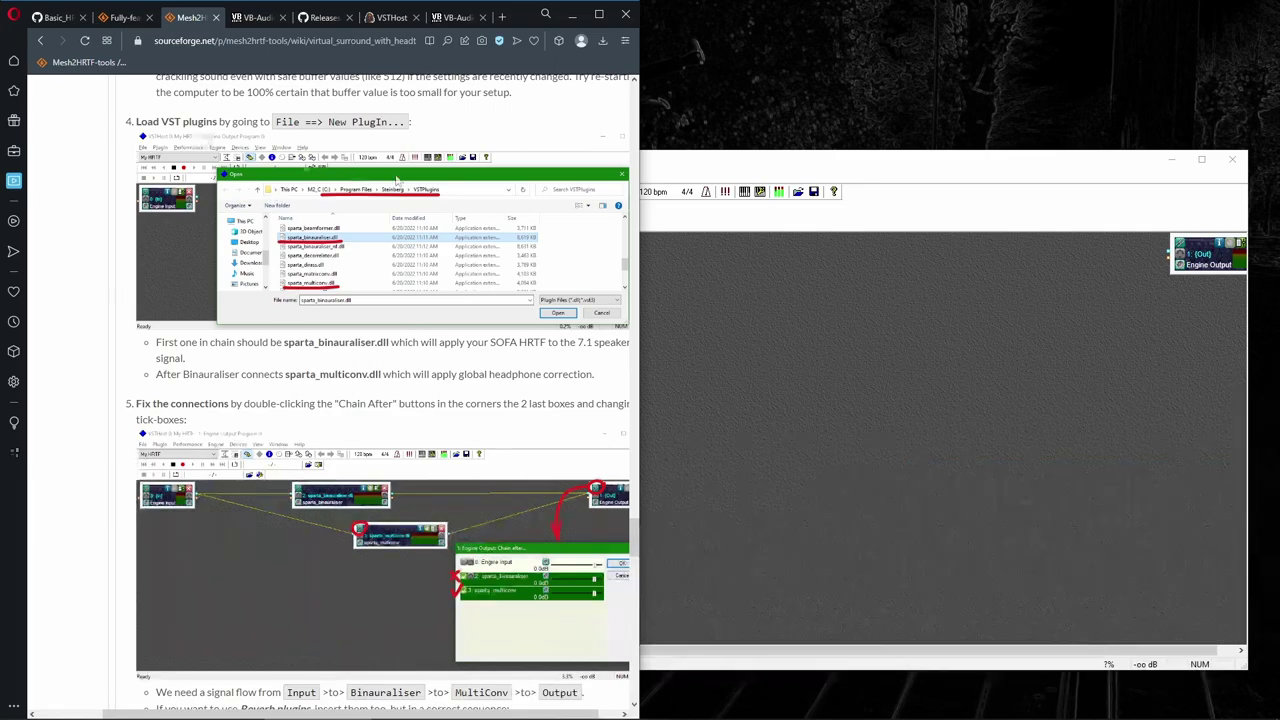
# Load sparta_binauraliser.dll from Steinberg\VSTPlugins, allow firewall access, and drop it onto the connection line.
pyautogui.click(697, 164)
pyautogui.click(309, 176)
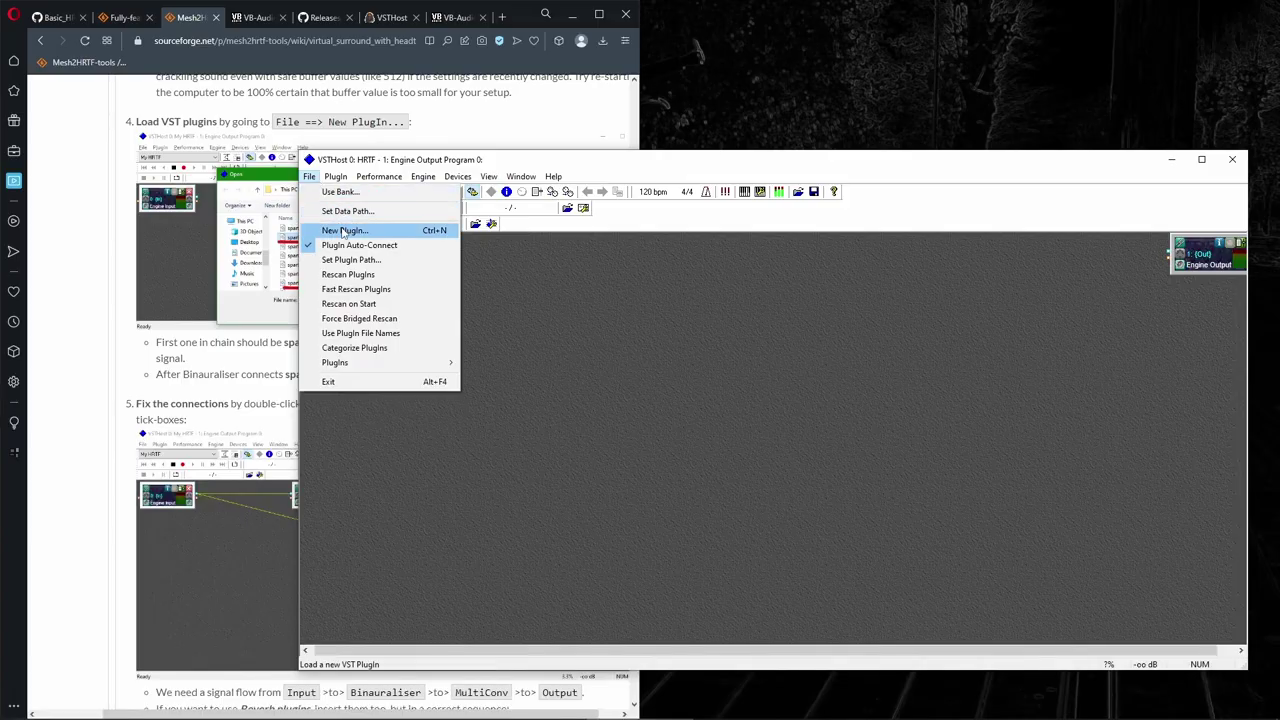
pyautogui.click(343, 231)
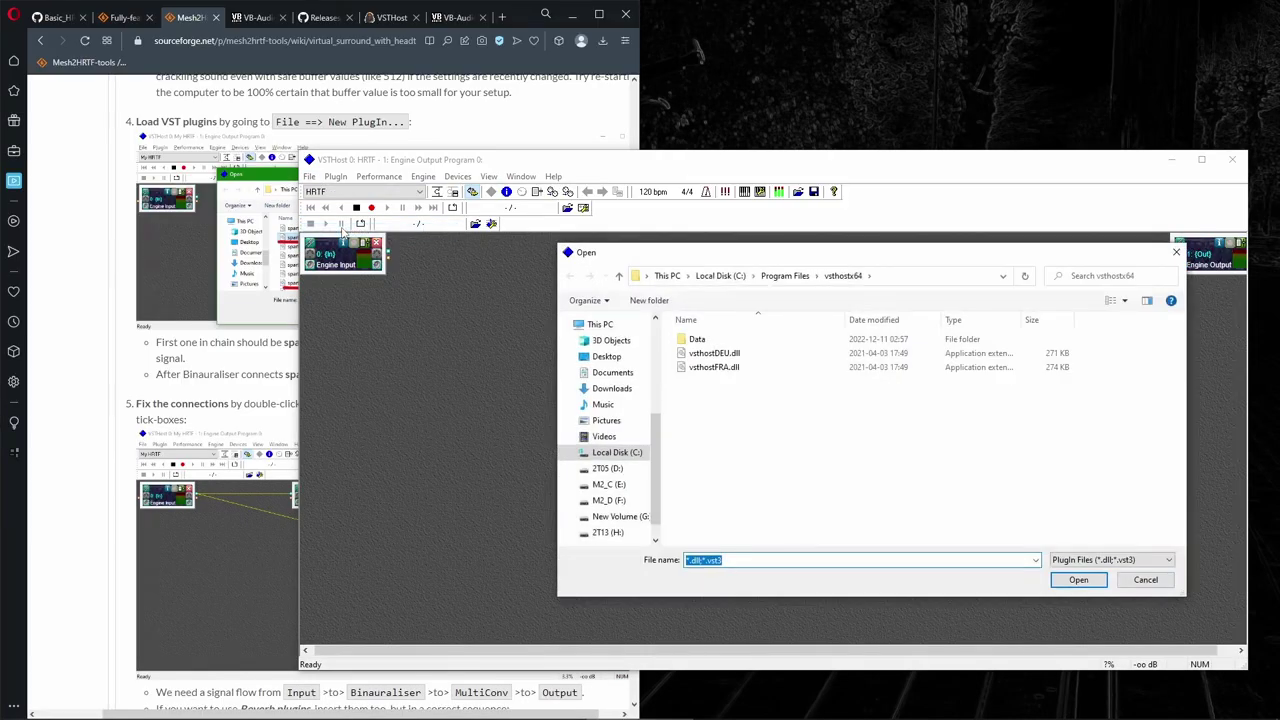
pyautogui.click(788, 274)
pyautogui.doubleClick(730, 500)
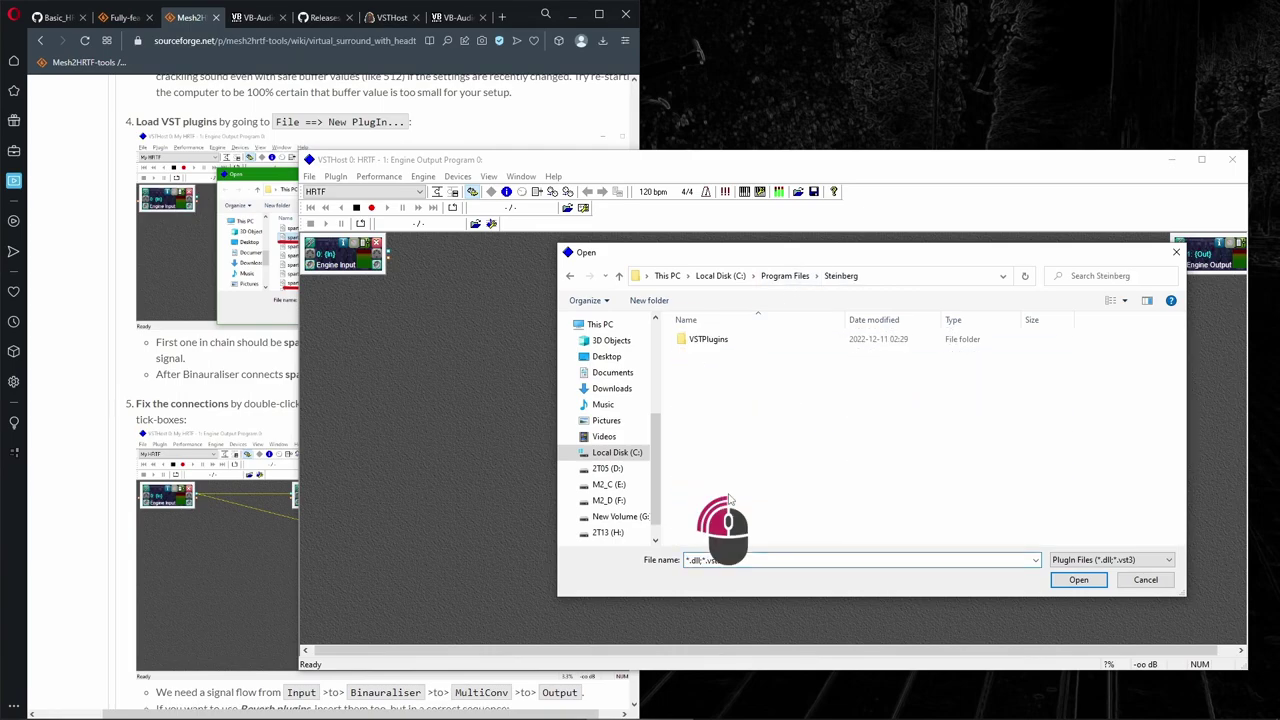
pyautogui.doubleClick(712, 339)
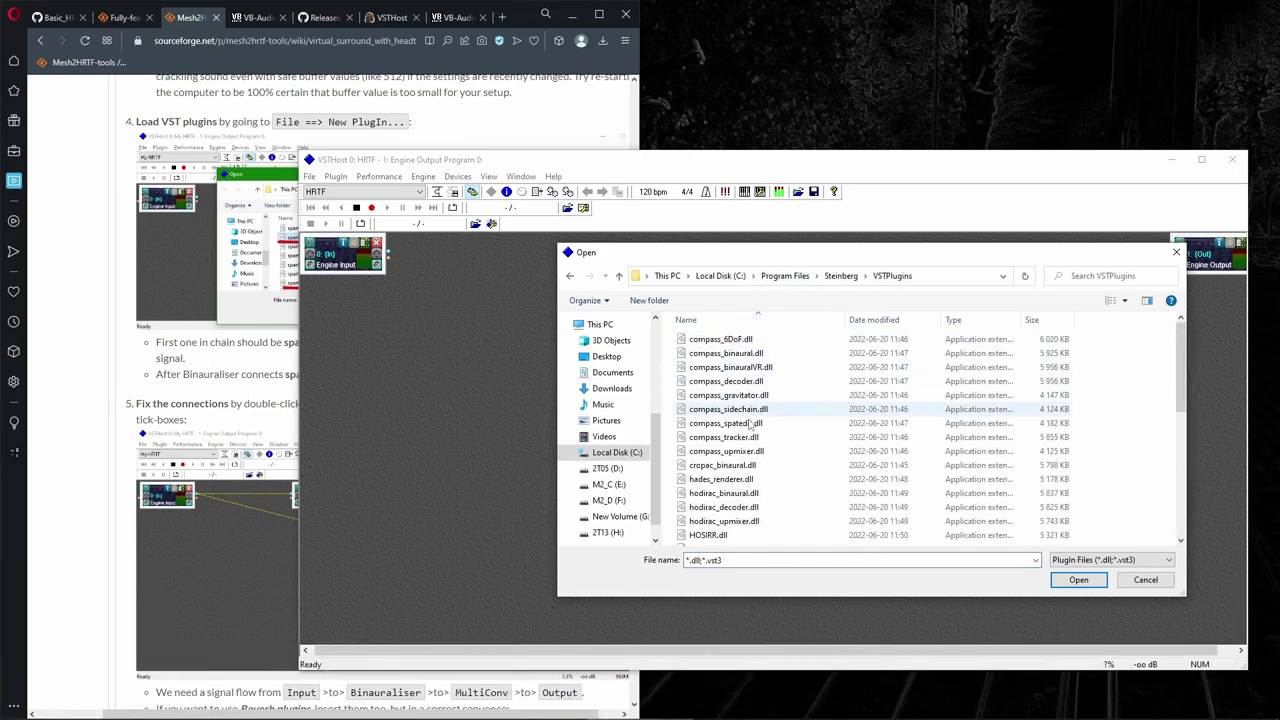
pyautogui.scroll(-3, 700, 450)
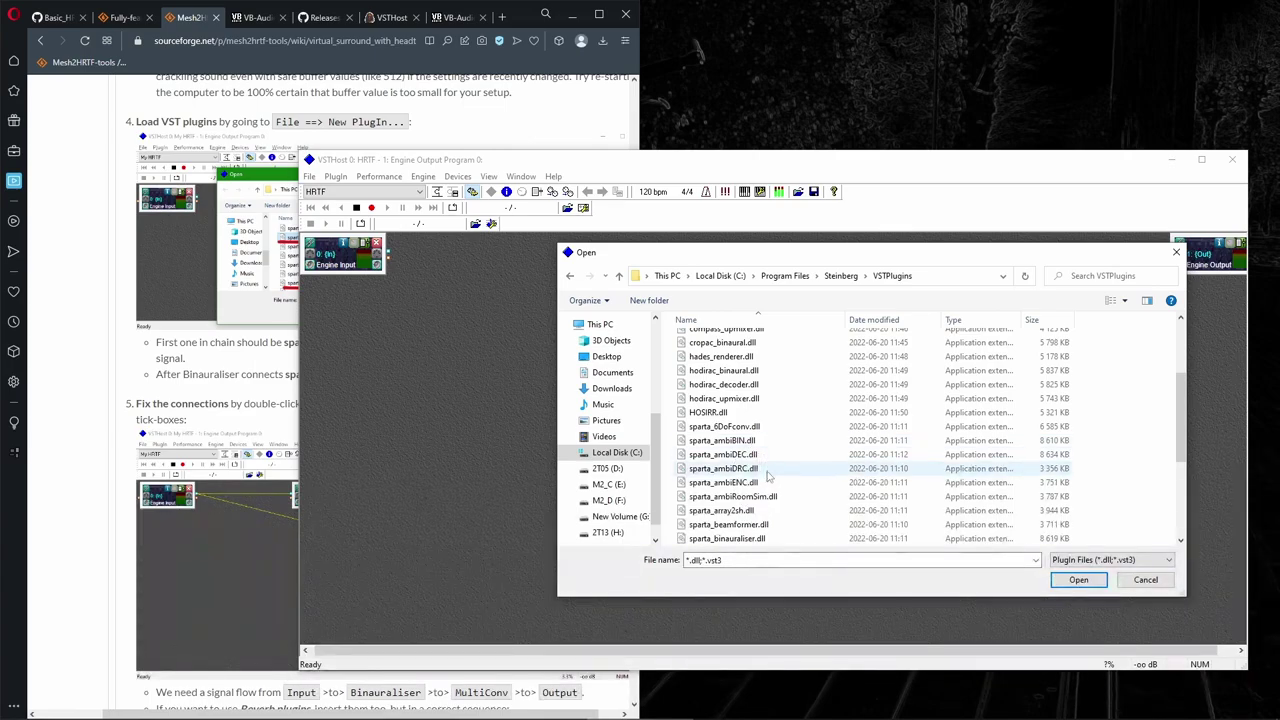
pyautogui.scroll(-1, 768, 477)
pyautogui.click(772, 497)
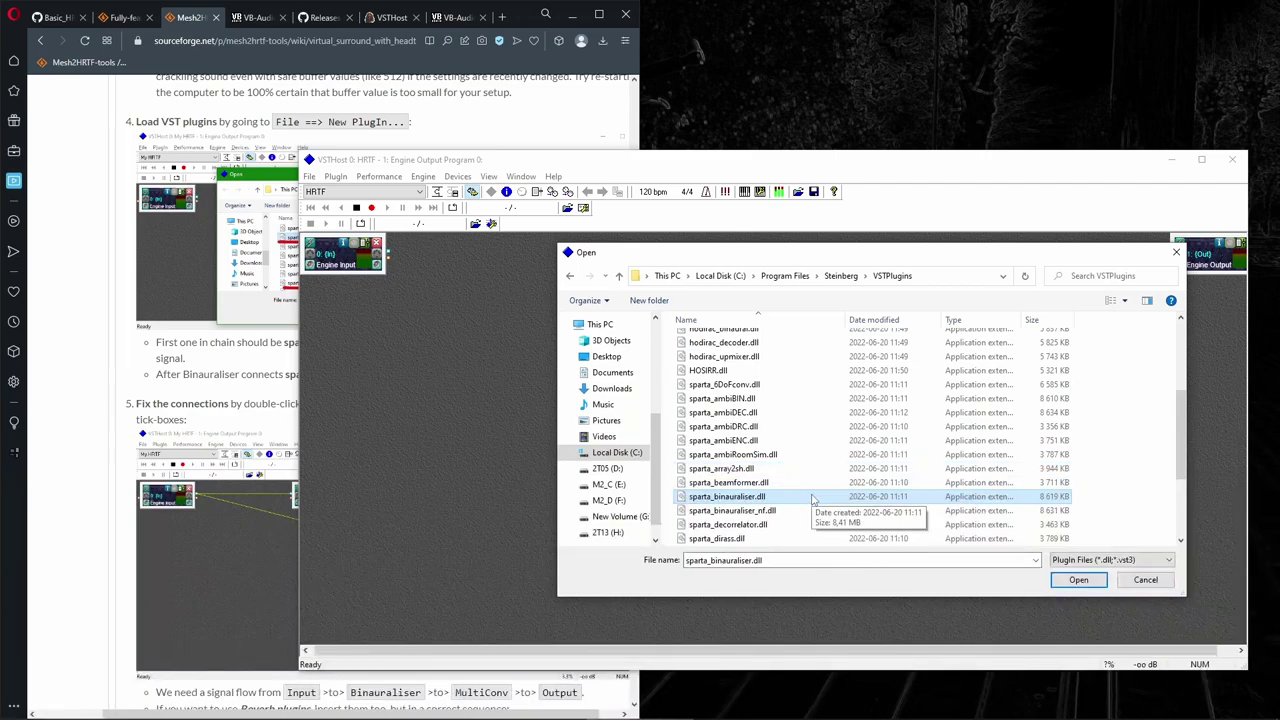
pyautogui.click(1088, 583)
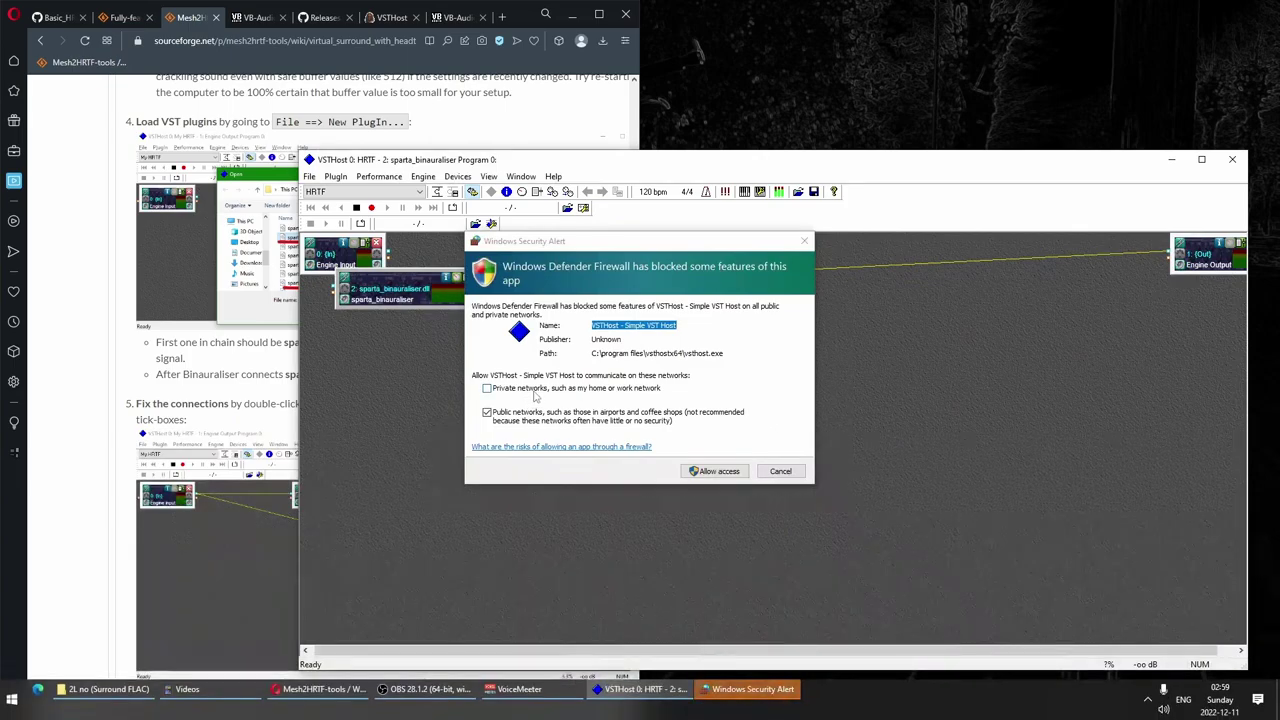
pyautogui.click(702, 476)
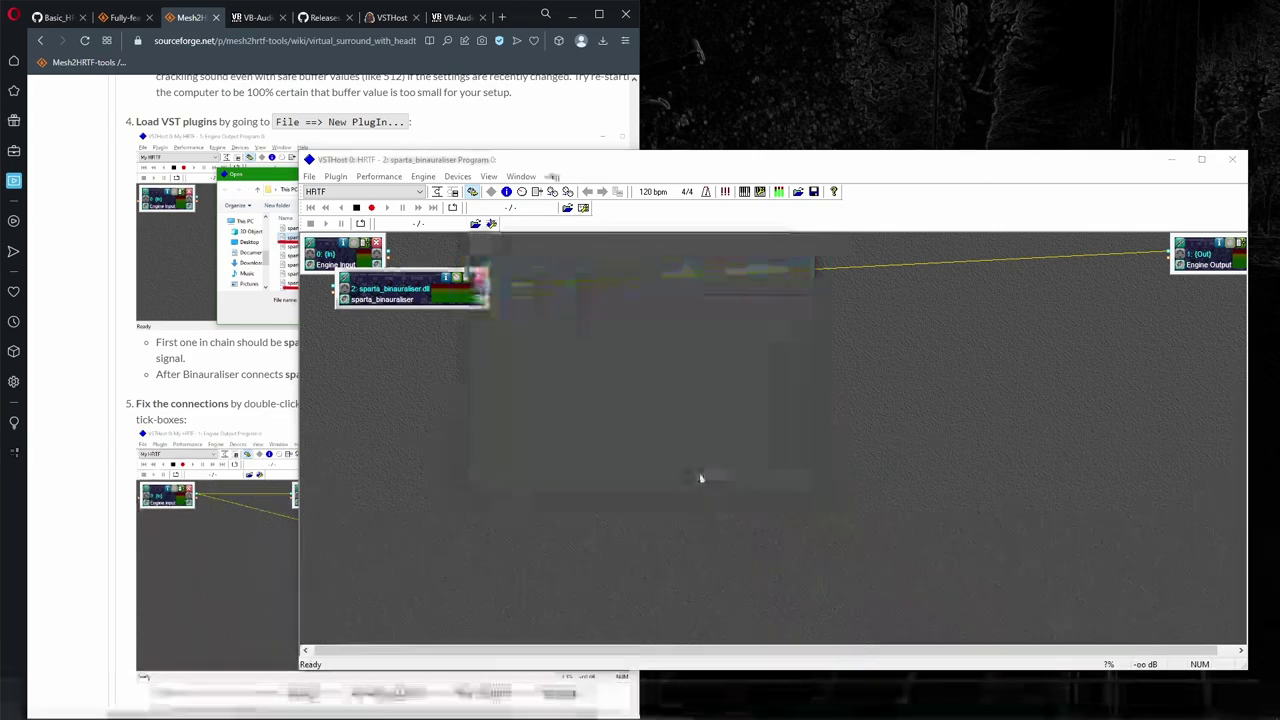
pyautogui.moveTo(389, 280); pyautogui.dragTo(544, 249)
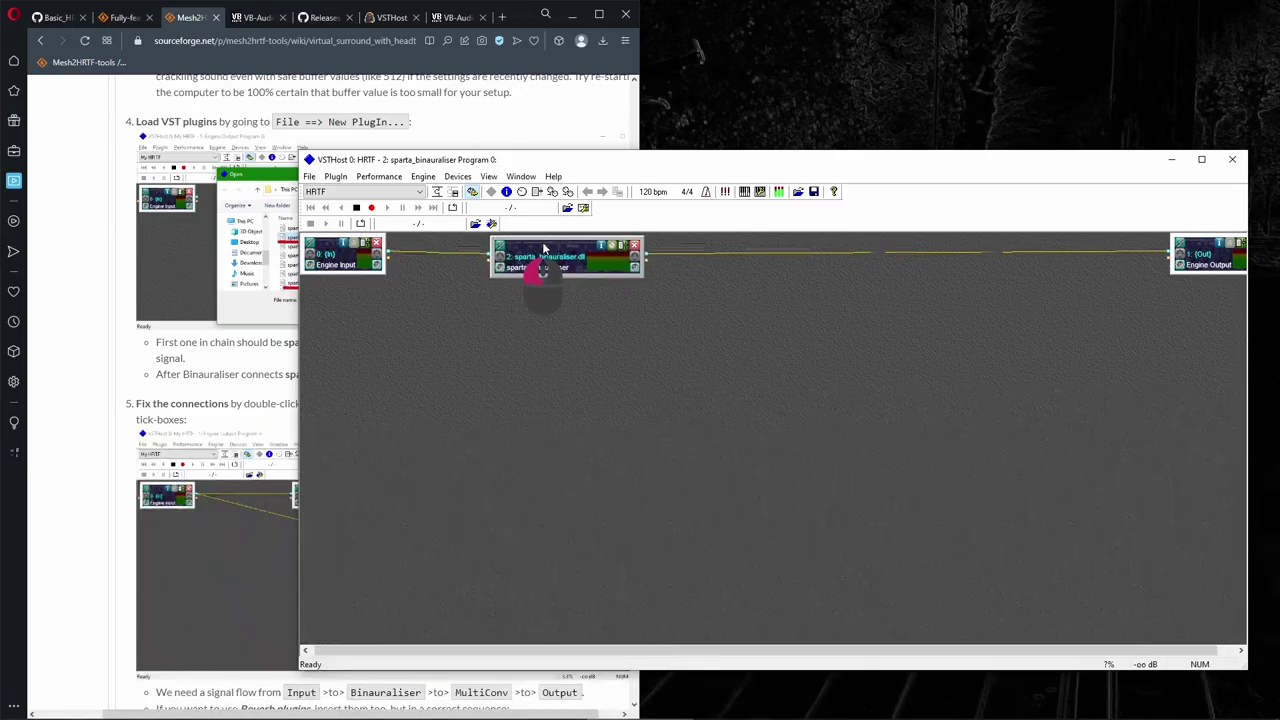
# Load sparta_multiconv.dll from the VSTPlugins folder and drag its block into the chain.
pyautogui.click(102, 442)
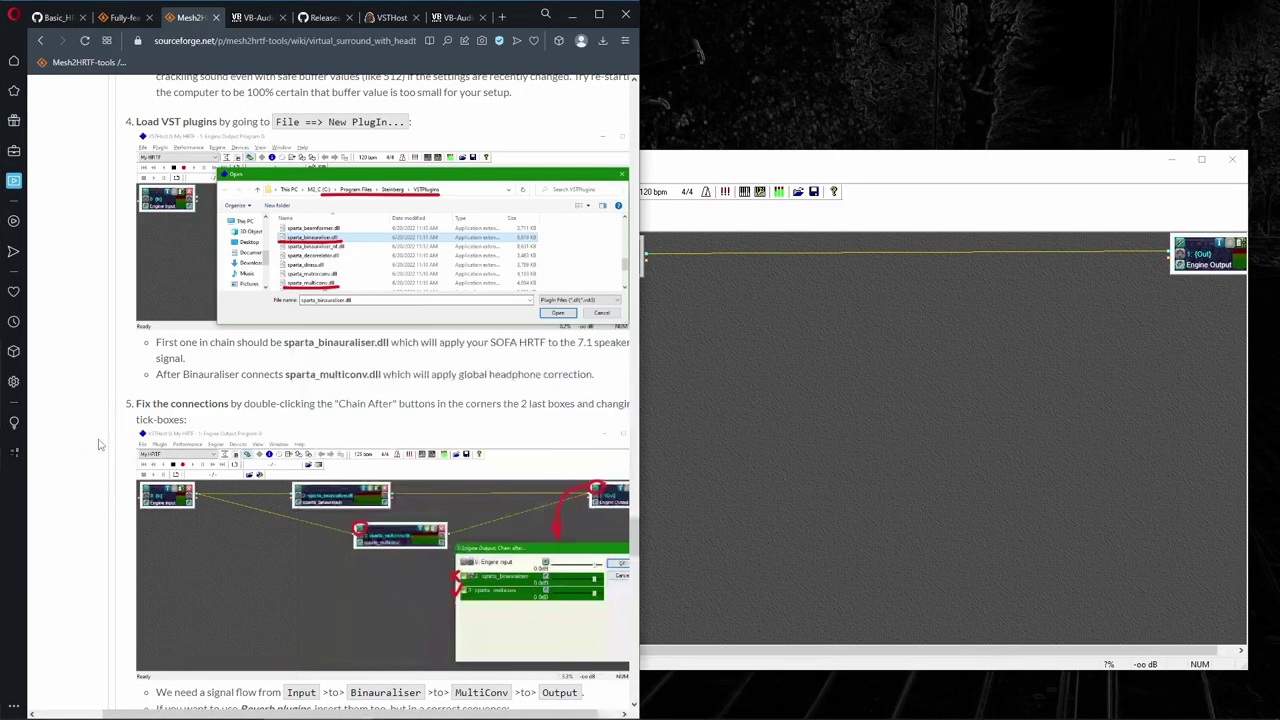
pyautogui.moveTo(286, 374); pyautogui.dragTo(386, 376)
pyautogui.click(773, 166)
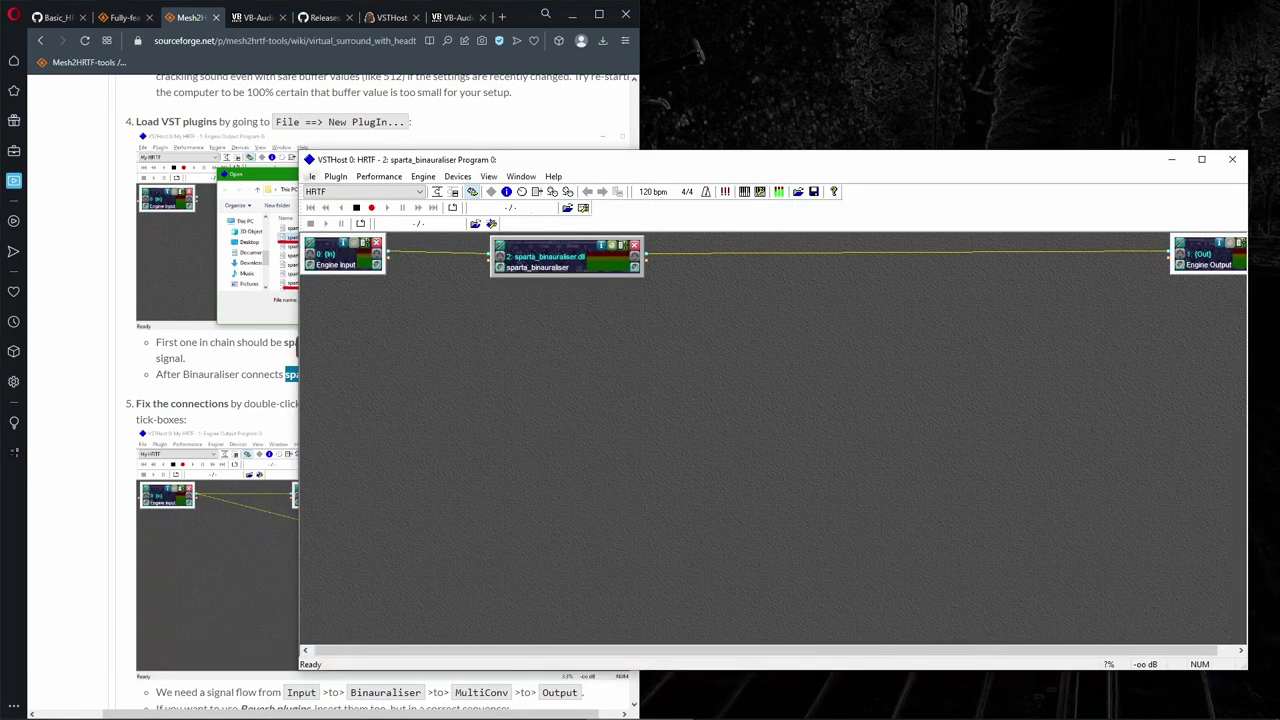
pyautogui.click(308, 176)
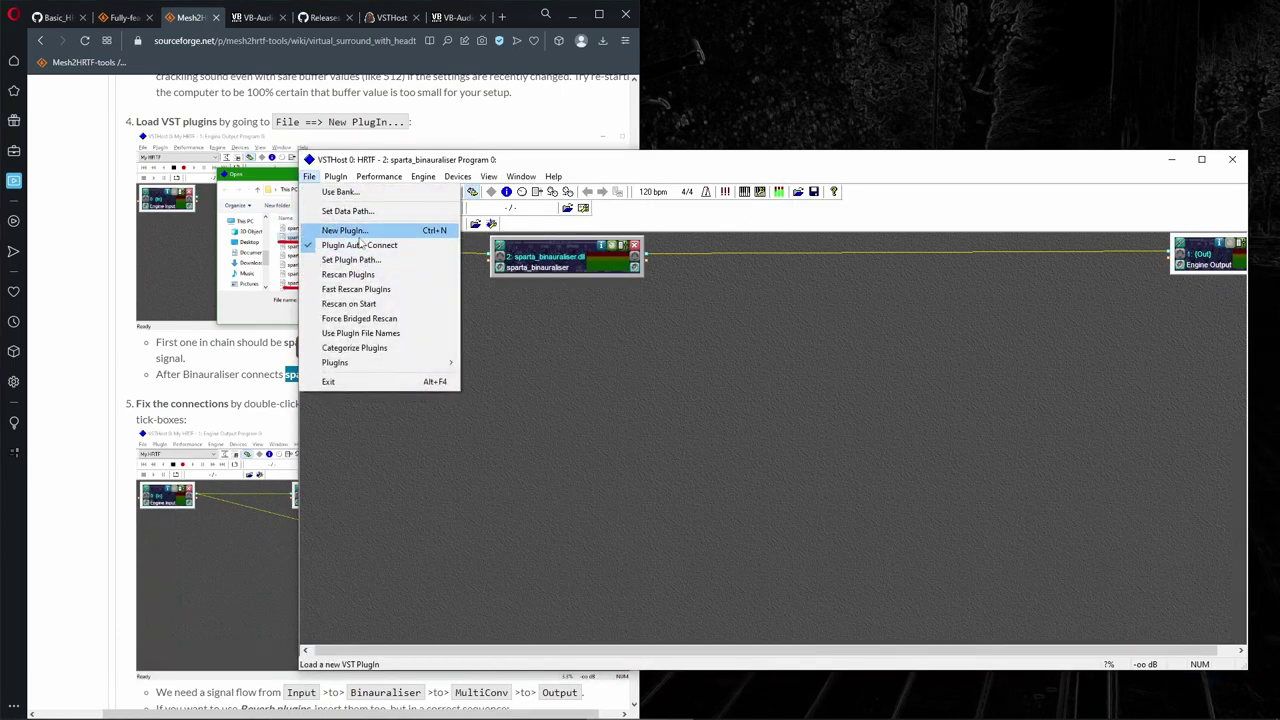
pyautogui.click(357, 237)
pyautogui.scroll(-3, 753, 486)
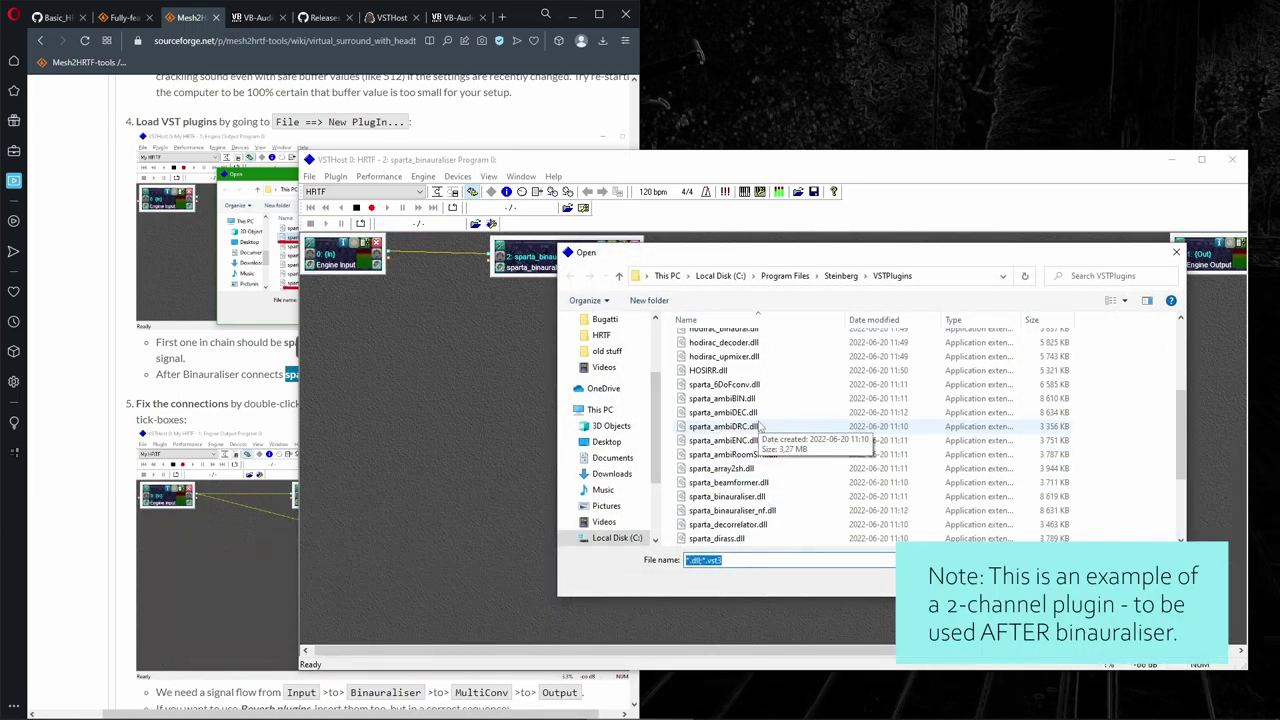
pyautogui.scroll(-3, 765, 440)
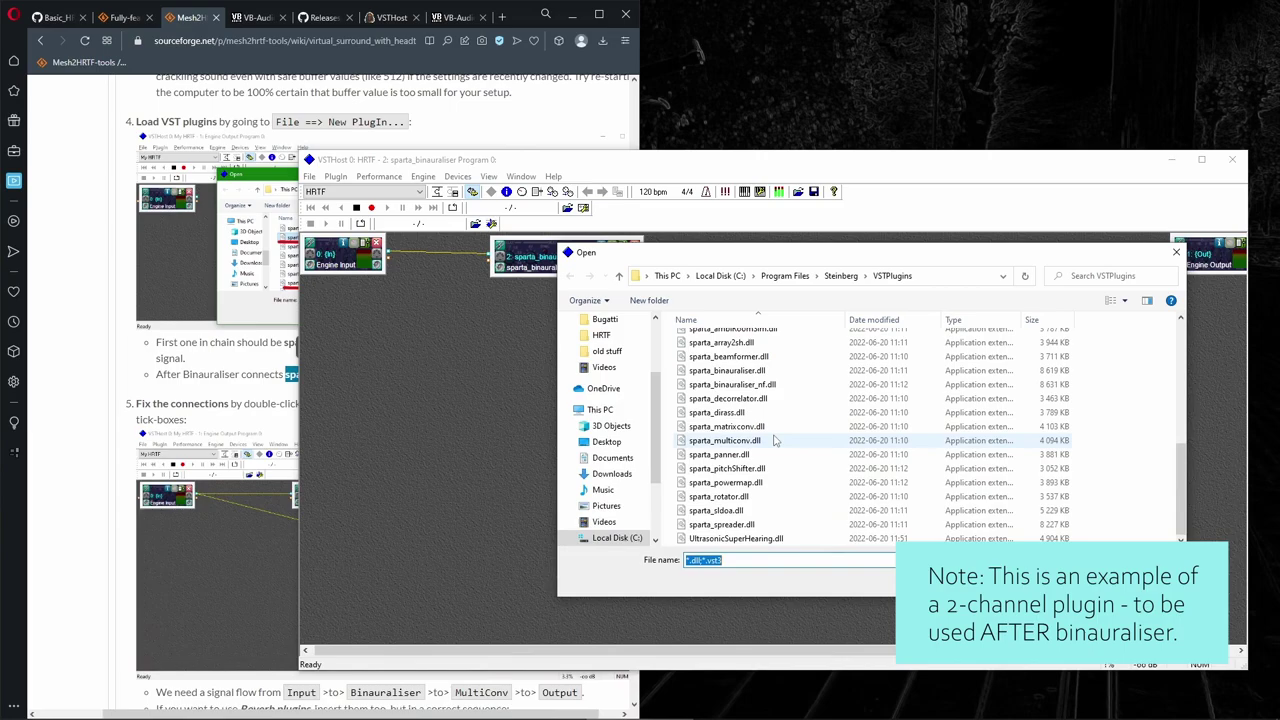
pyautogui.click(774, 440)
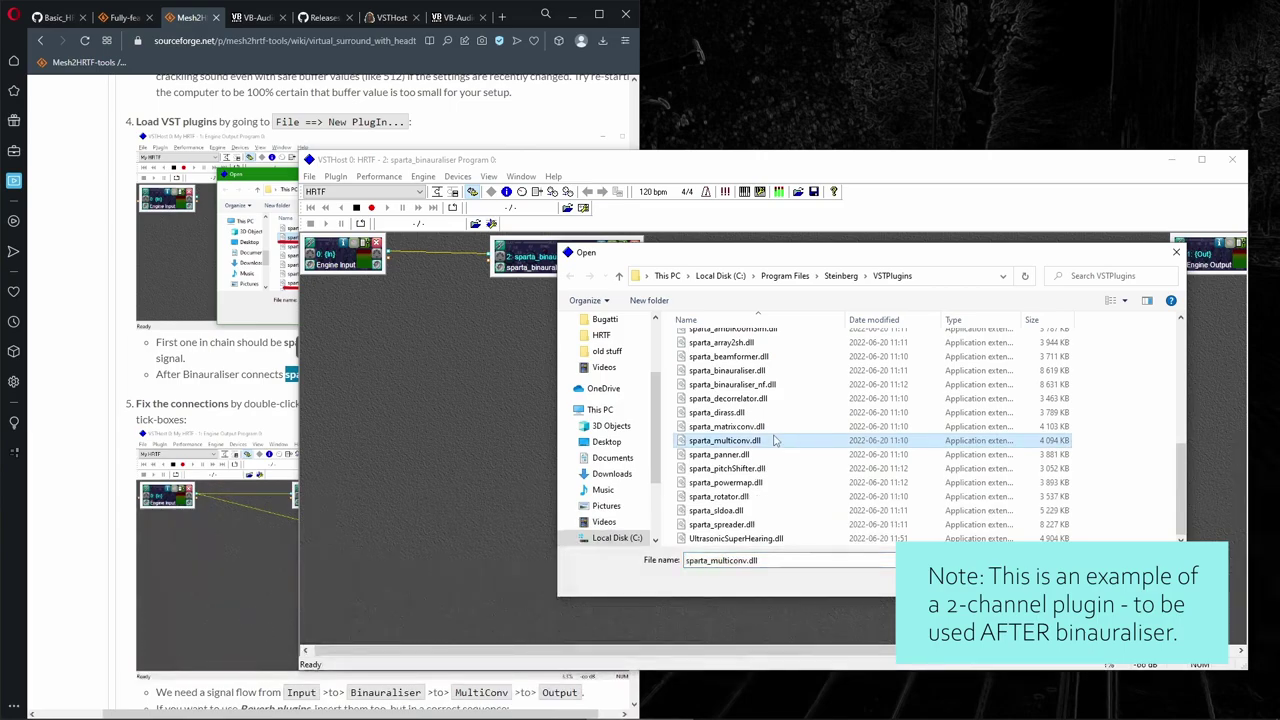
pyautogui.doubleClick(774, 440)
pyautogui.moveTo(409, 320); pyautogui.dragTo(842, 312)
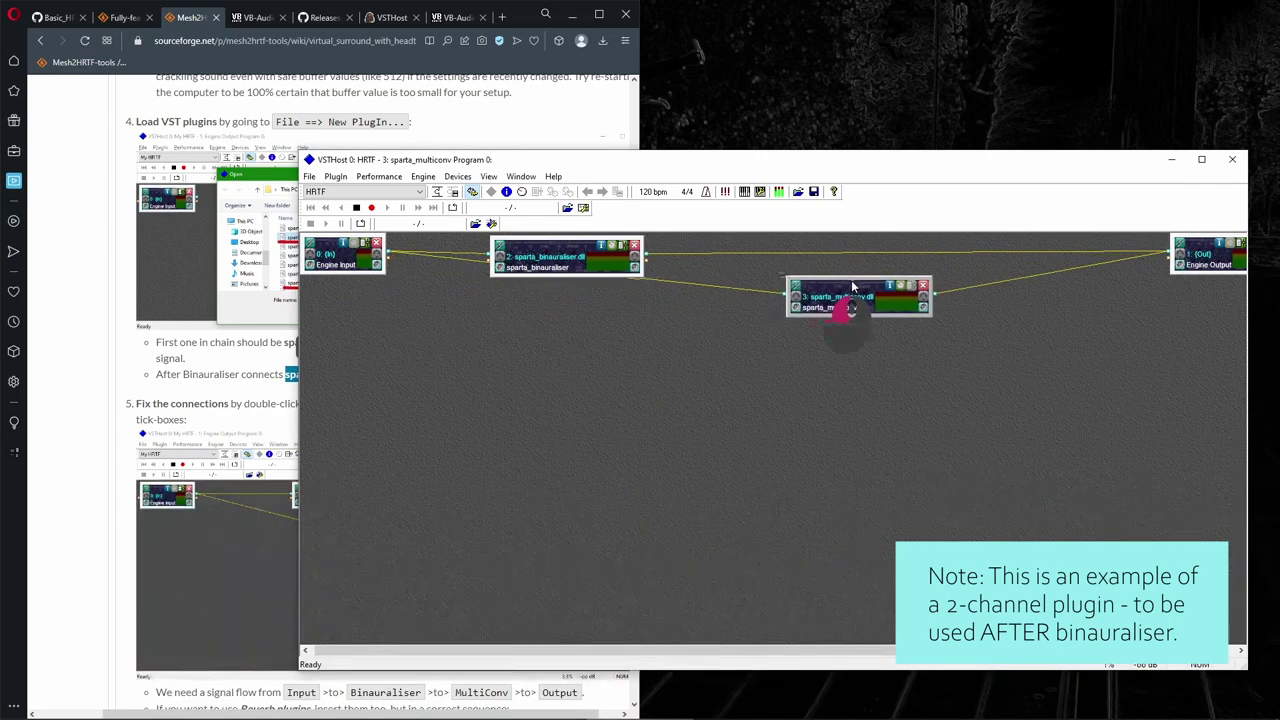
pyautogui.click(94, 402)
pyautogui.scroll(-3, 94, 402)
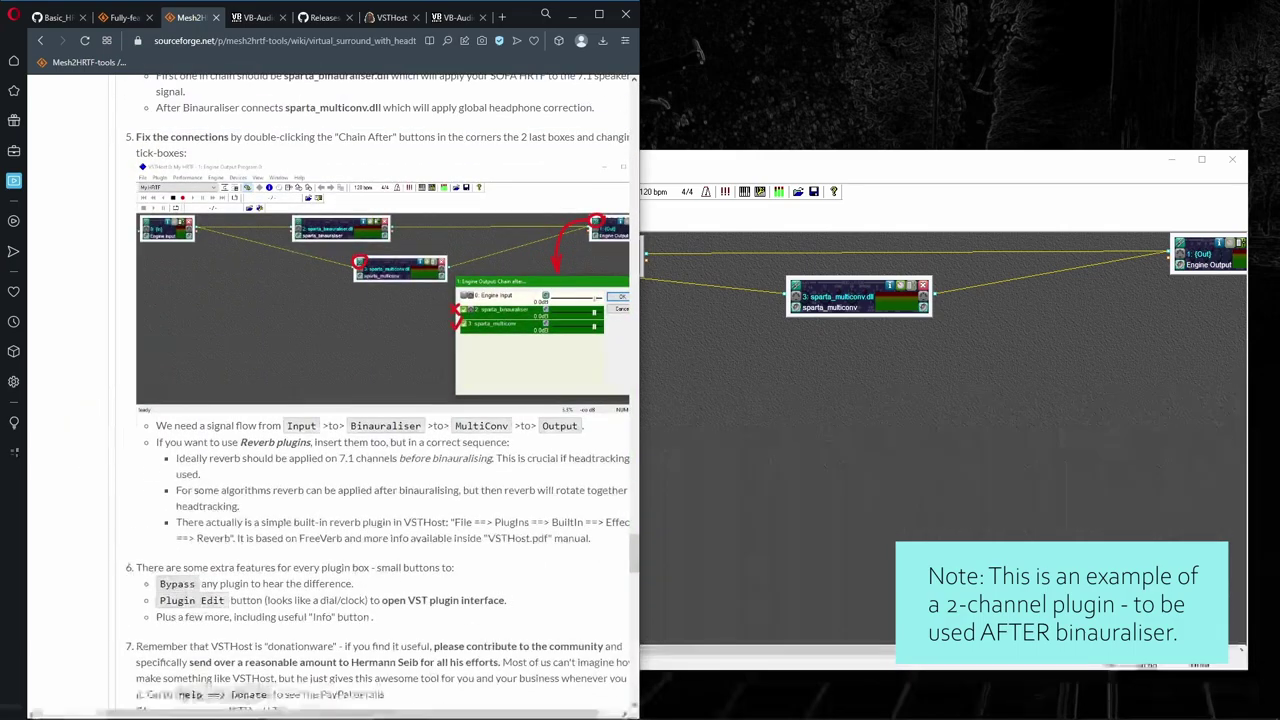
# Remove the binauraliser from Engine Output's Chain After inputs.
pyautogui.click(808, 421)
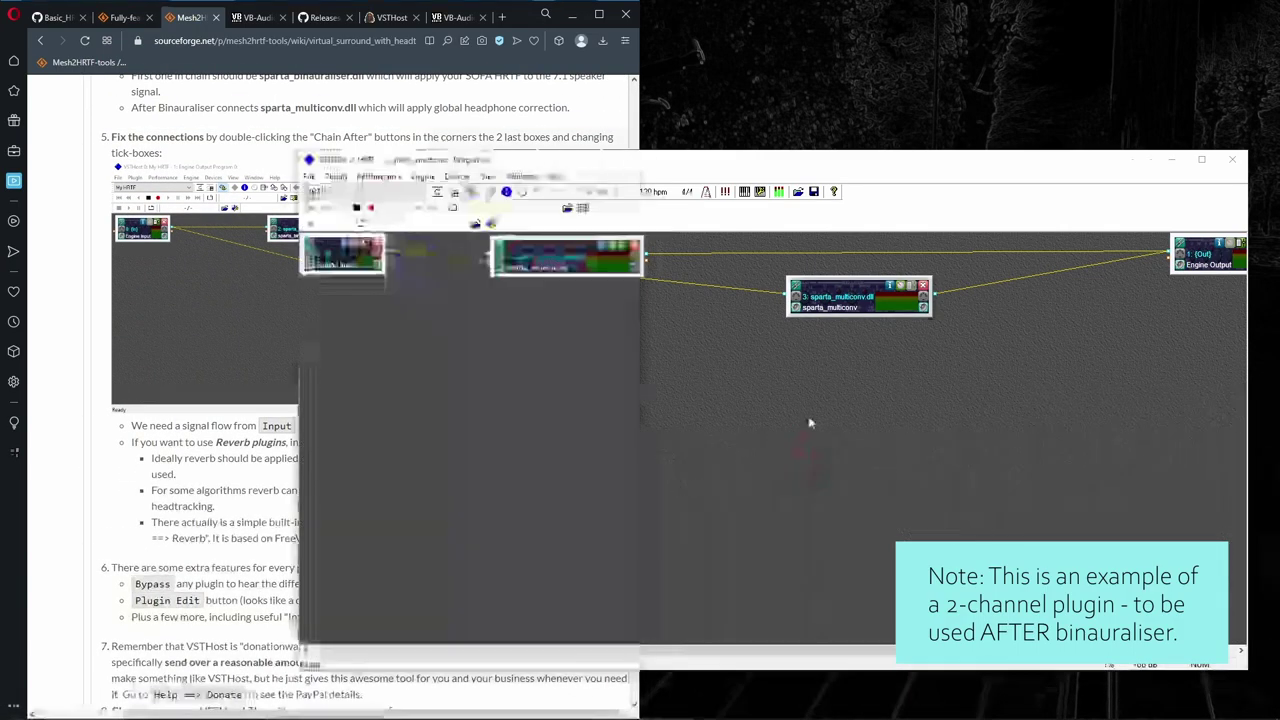
pyautogui.doubleClick(1181, 247)
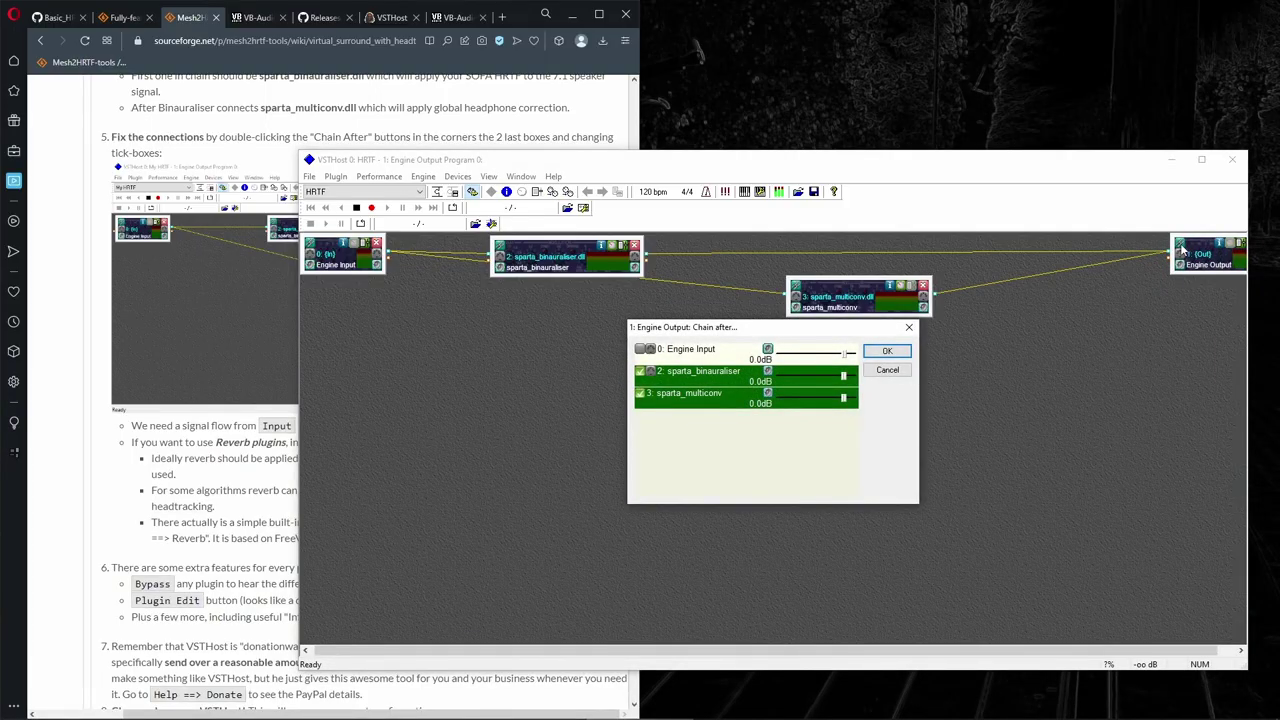
pyautogui.click(639, 373)
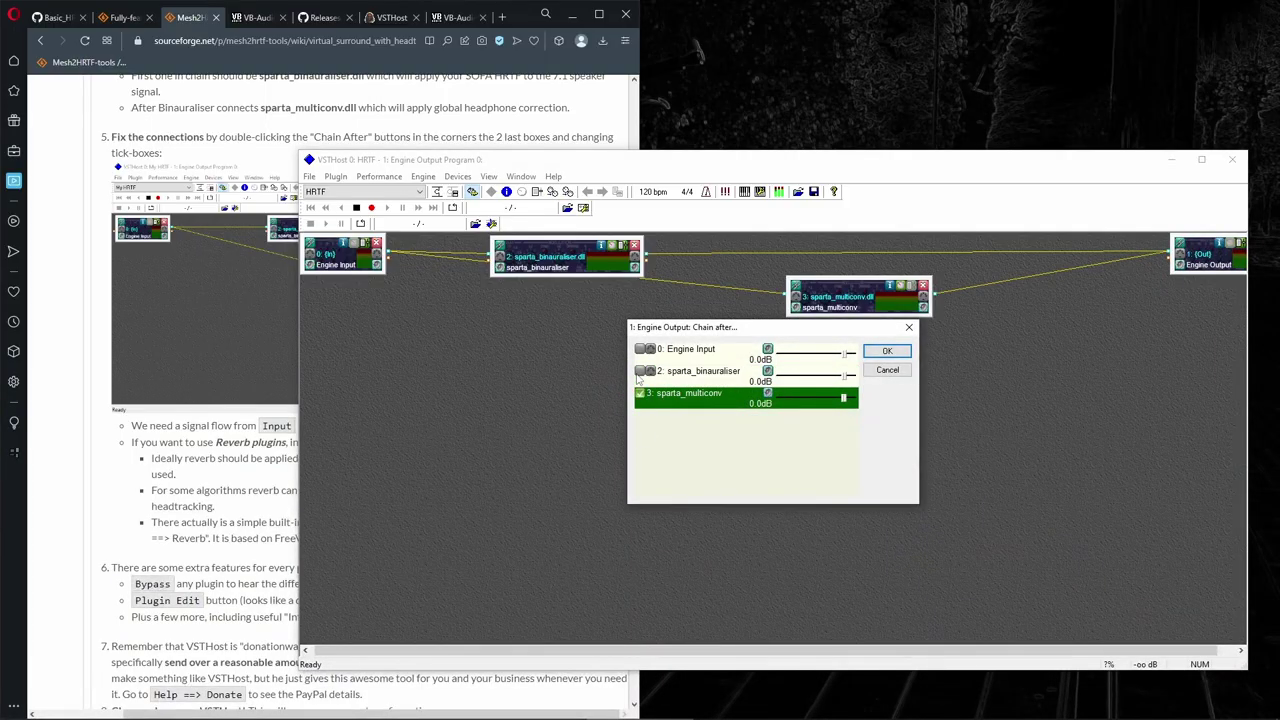
pyautogui.click(887, 352)
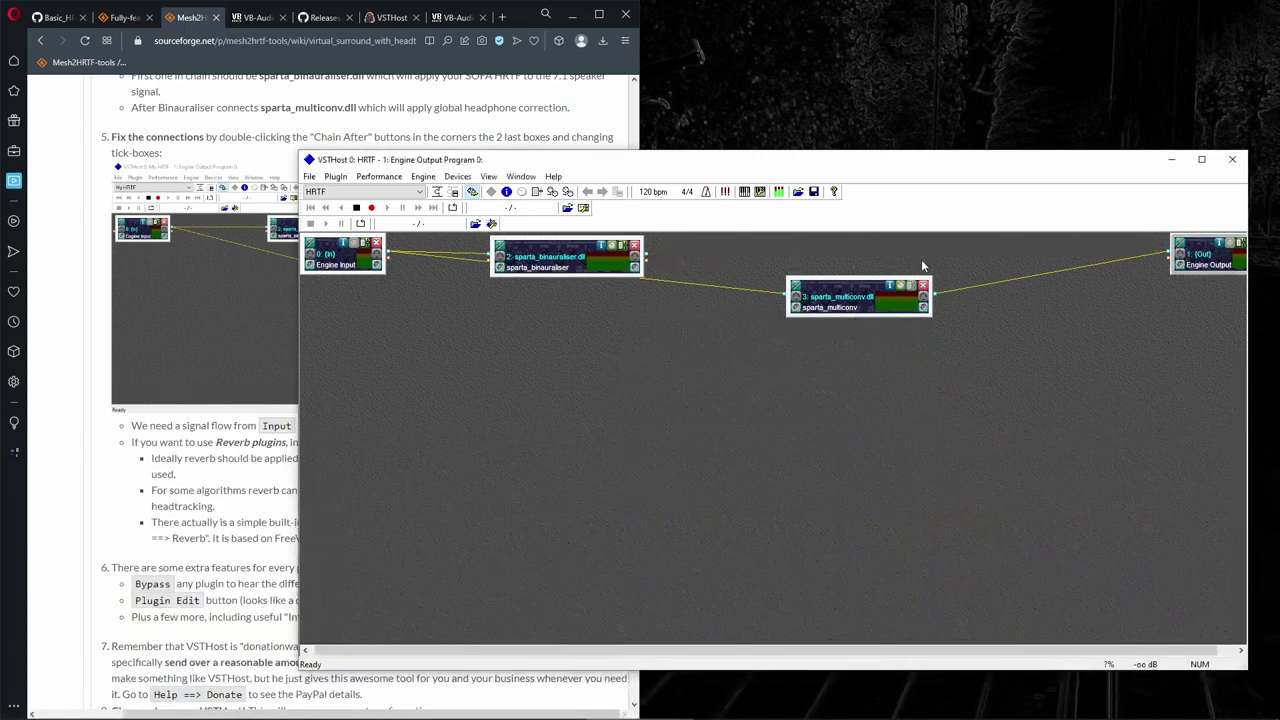
# Chain sparta_multiconv after the binauraliser instead of Engine Input, and align its block.
pyautogui.doubleClick(795, 289)
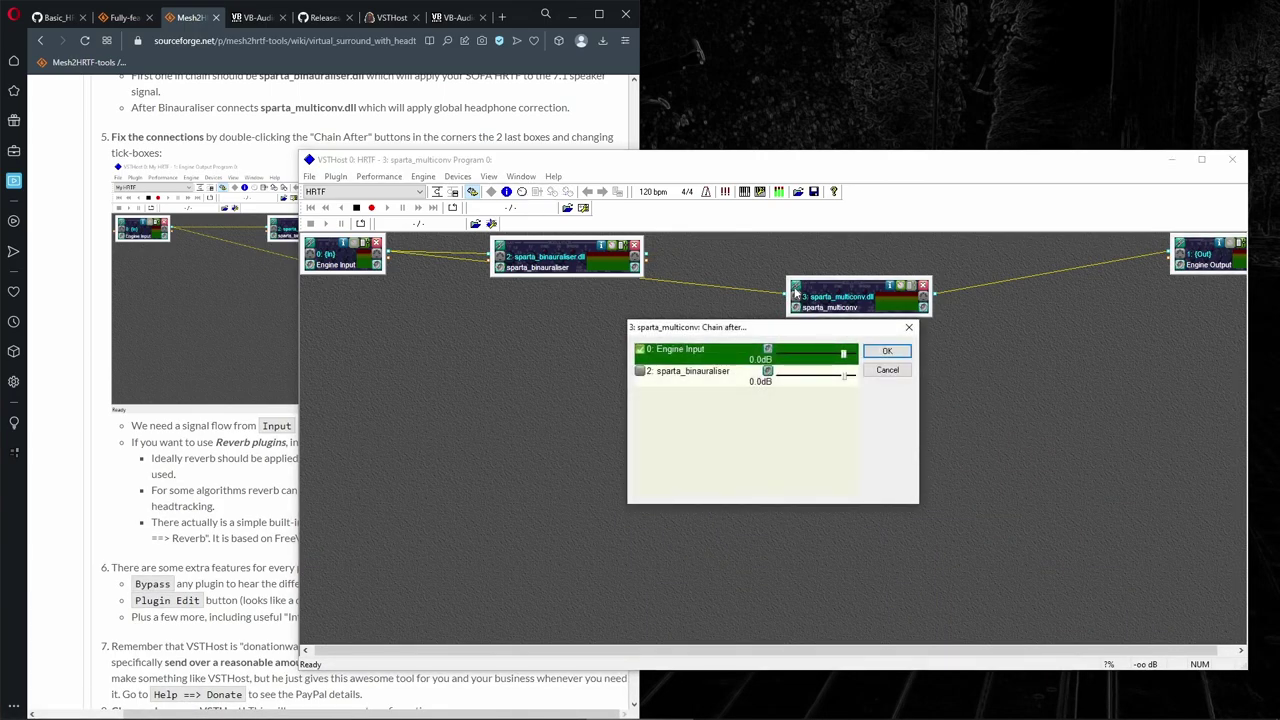
pyautogui.click(640, 373)
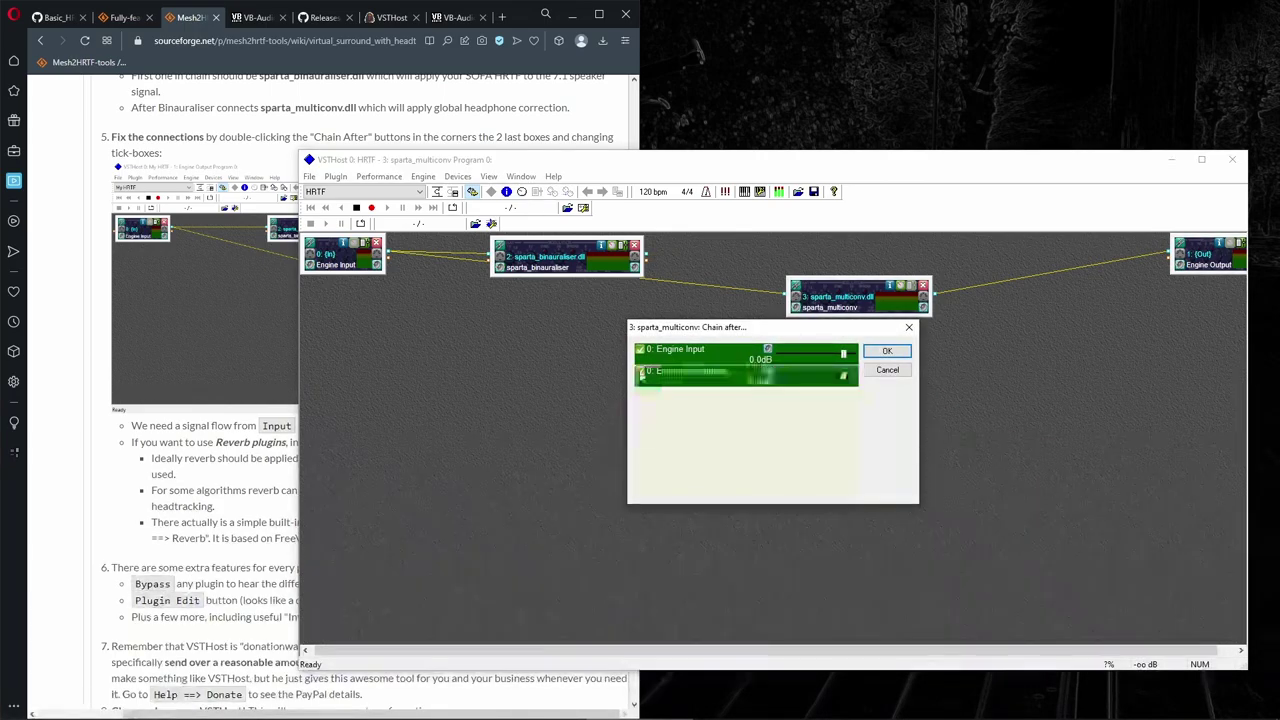
pyautogui.click(640, 351)
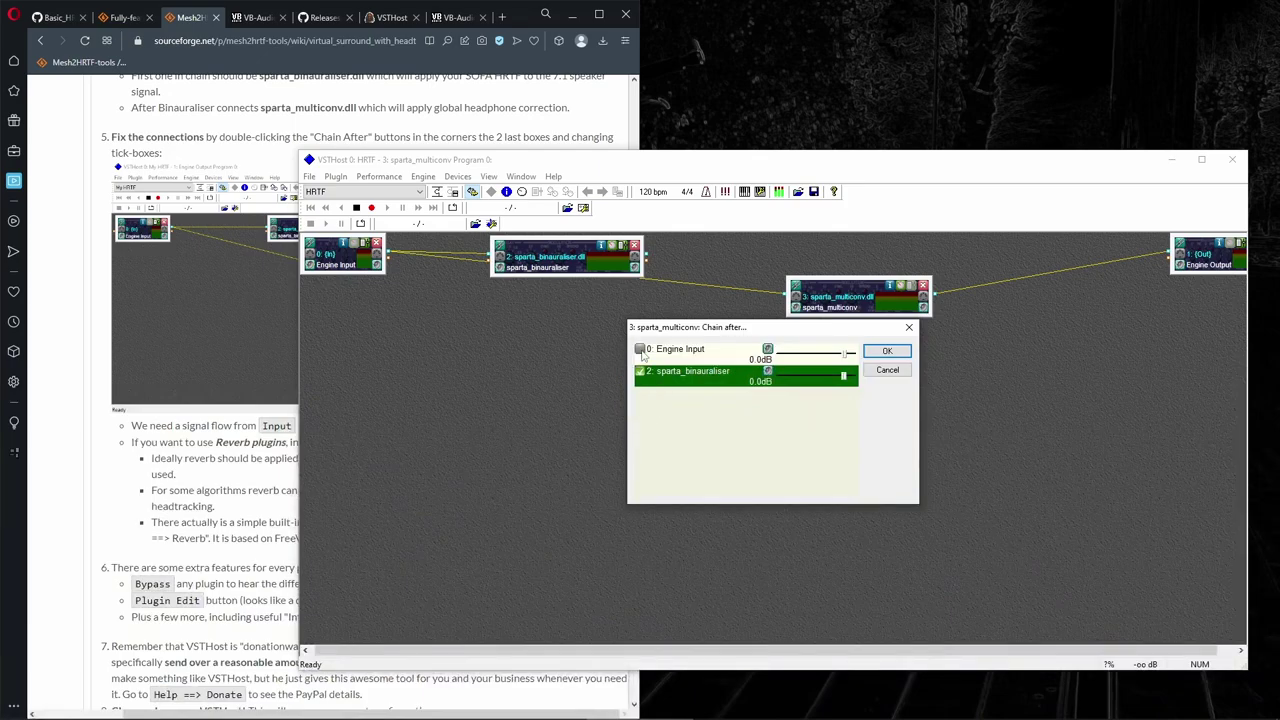
pyautogui.click(886, 351)
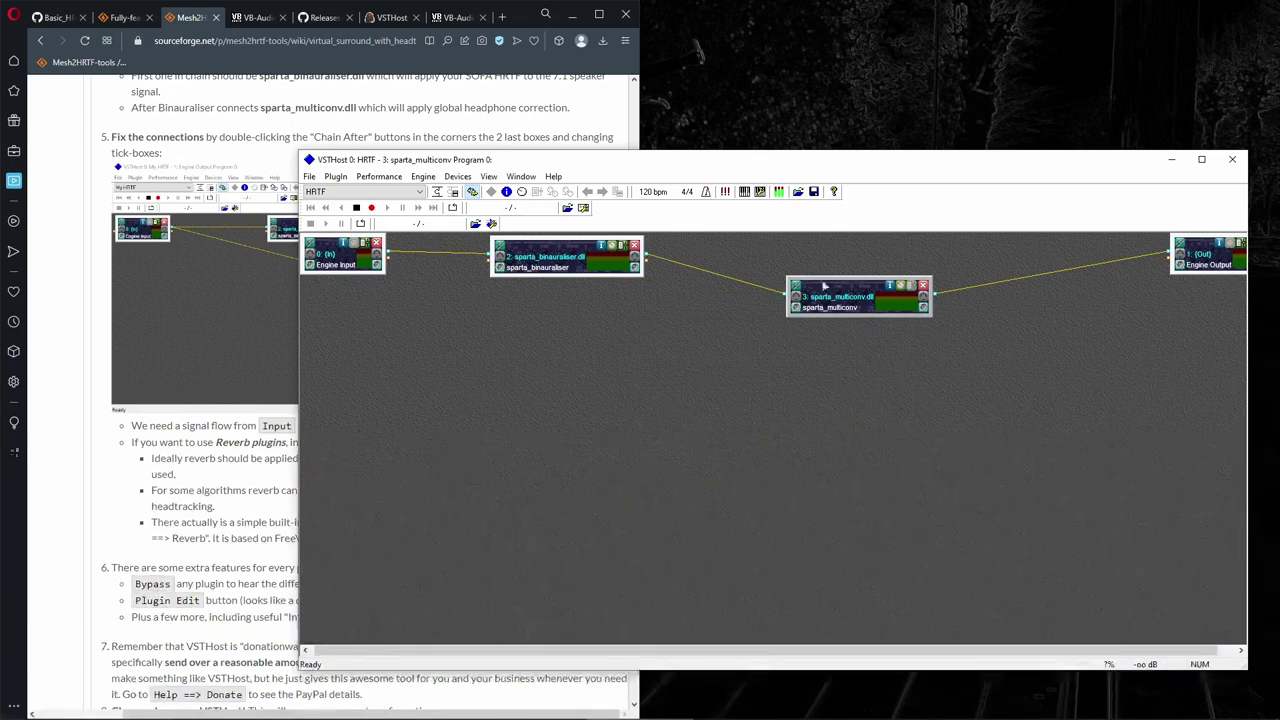
pyautogui.moveTo(824, 286); pyautogui.dragTo(805, 257)
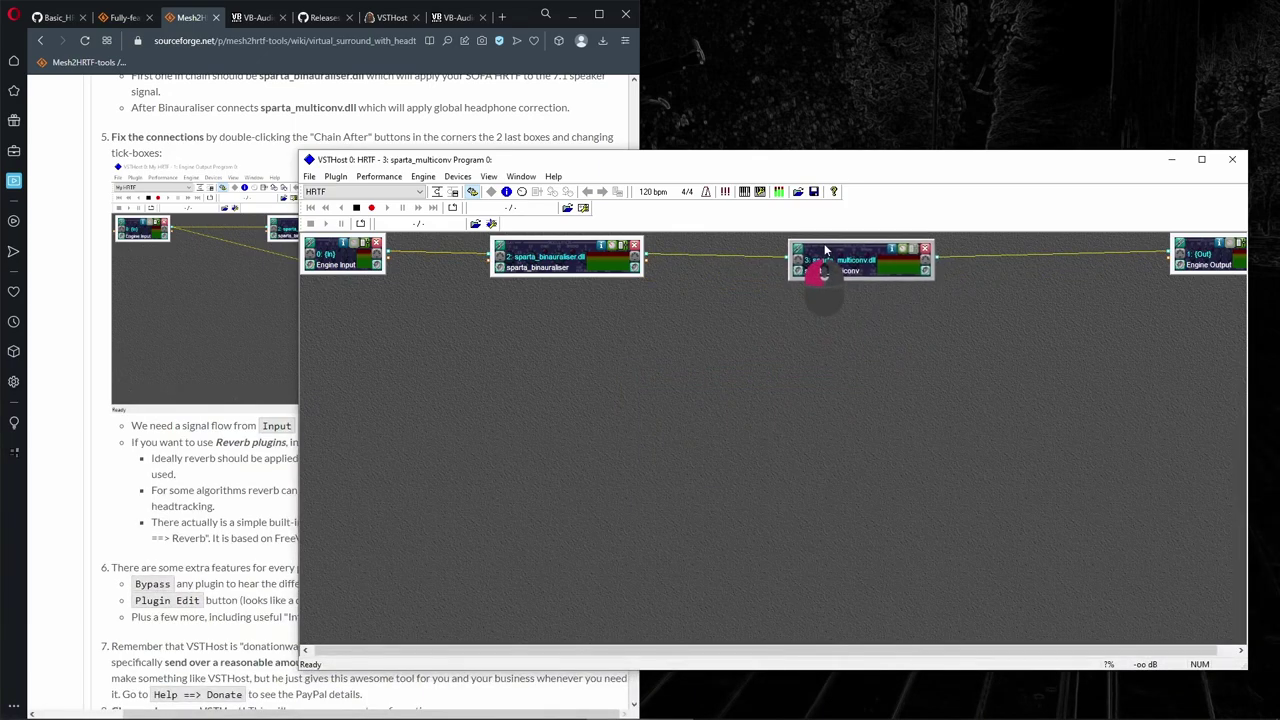
# Open both plugin editors, moving Binauraliser up-left and MultiConv to the lower right.
pyautogui.click(613, 248)
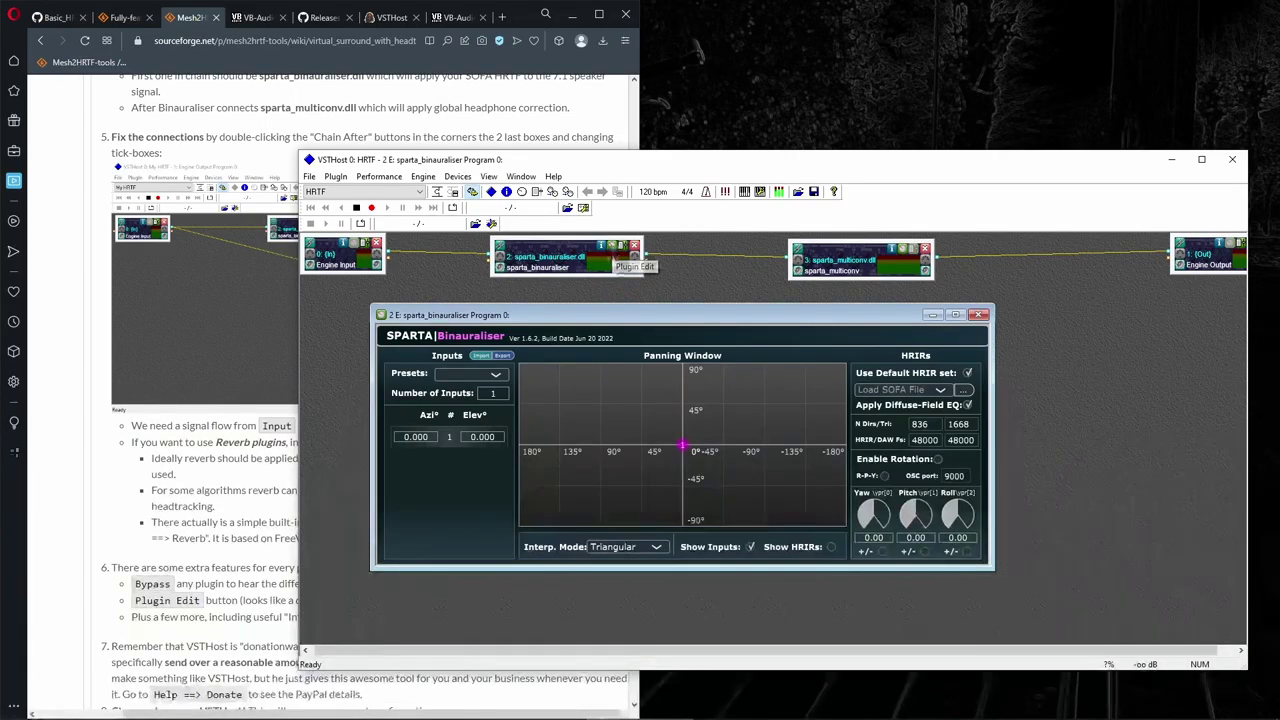
pyautogui.moveTo(607, 316); pyautogui.dragTo(549, 298)
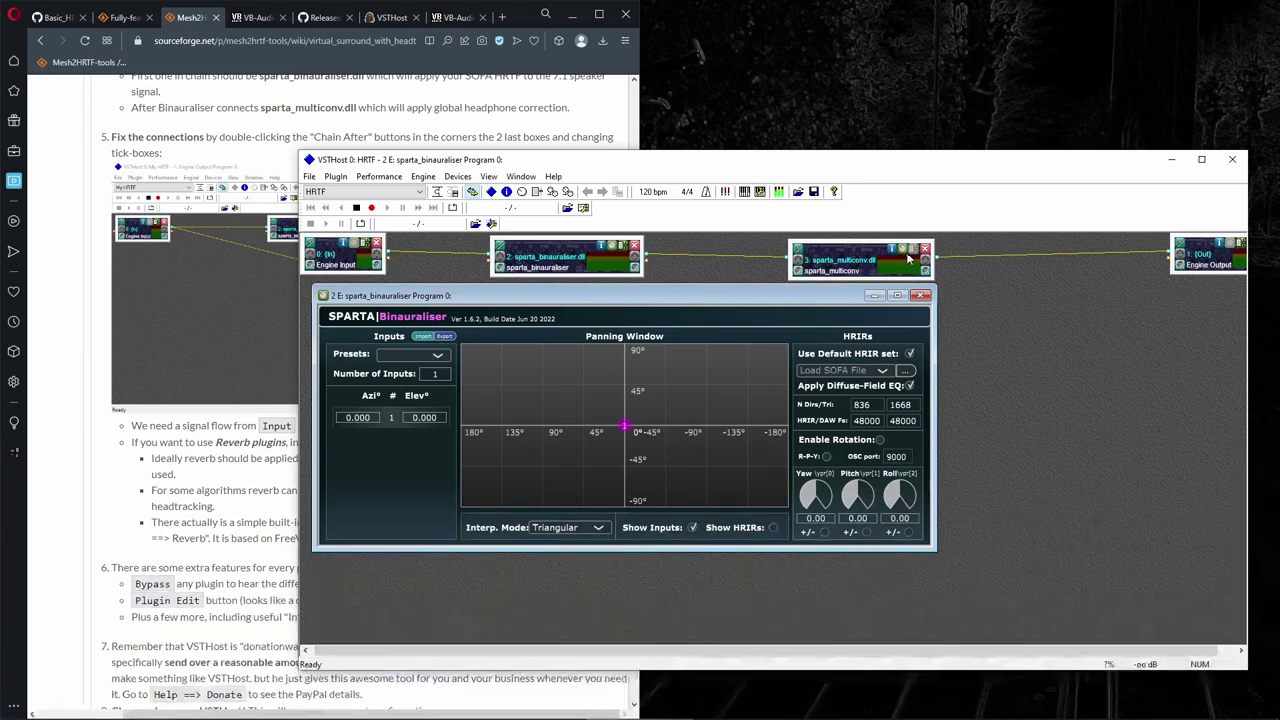
pyautogui.click(909, 250)
pyautogui.moveTo(604, 337); pyautogui.dragTo(1075, 510)
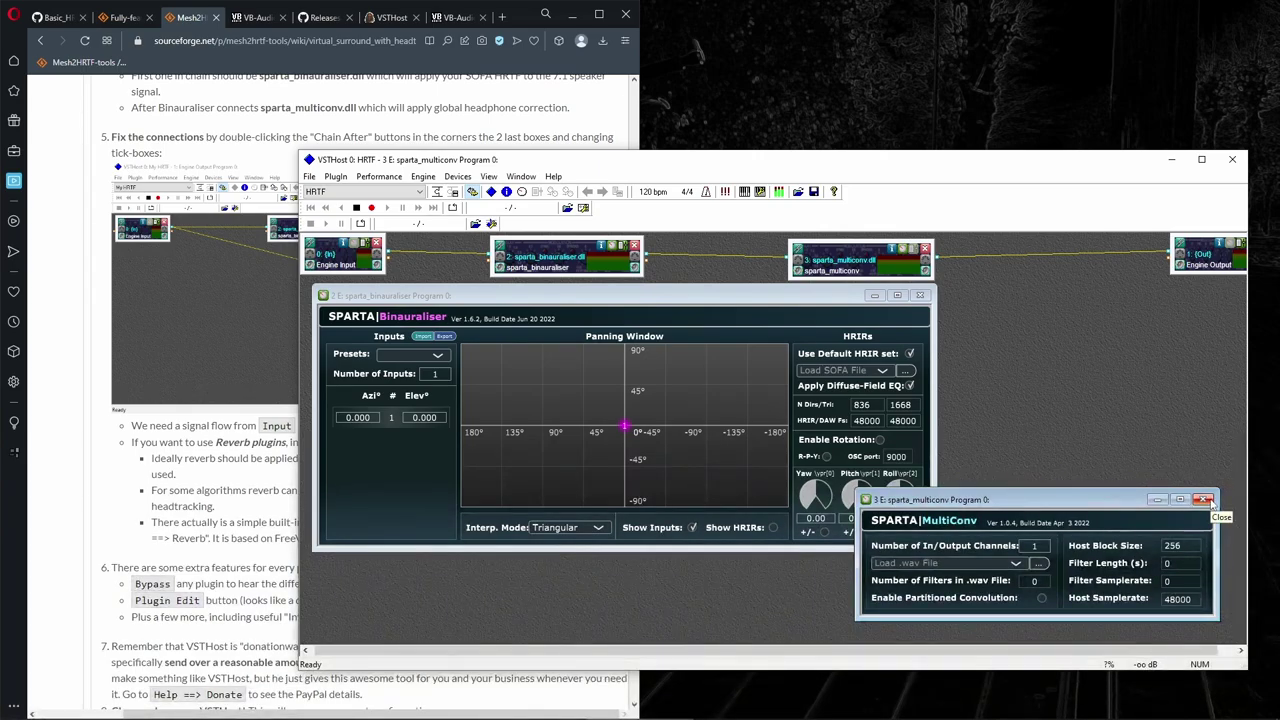
pyautogui.click(797, 276)
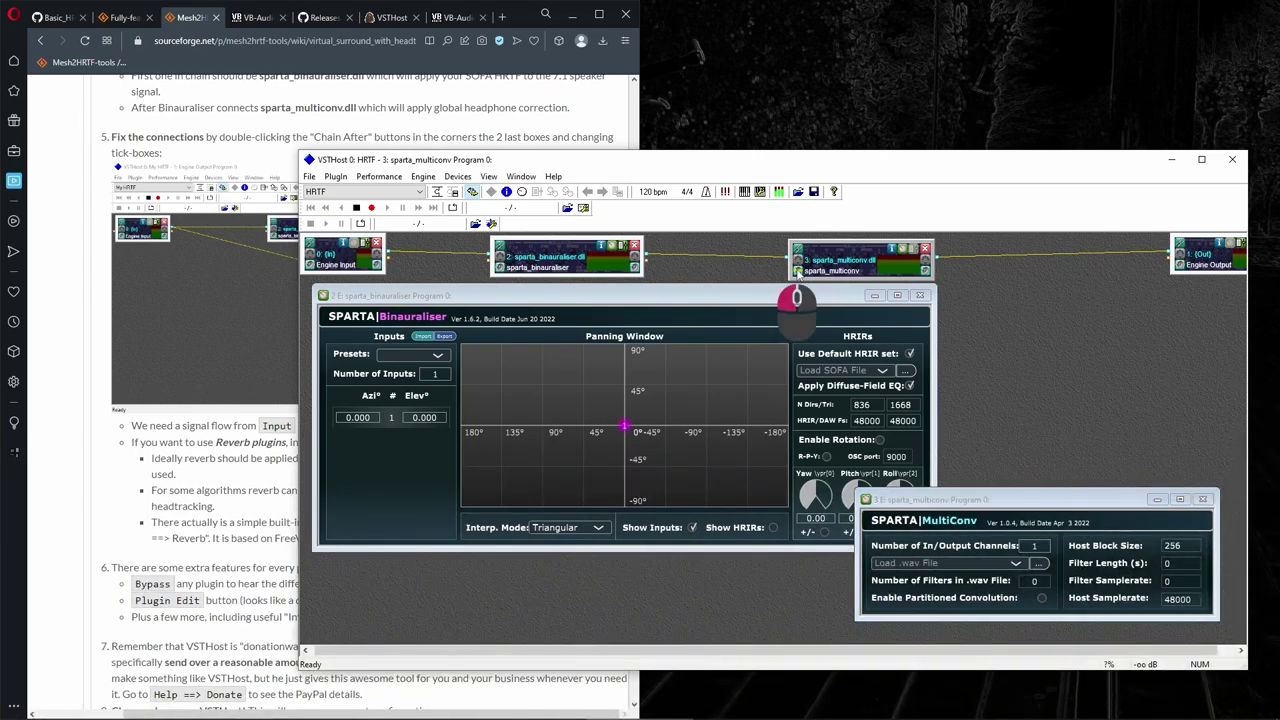
pyautogui.click(627, 300)
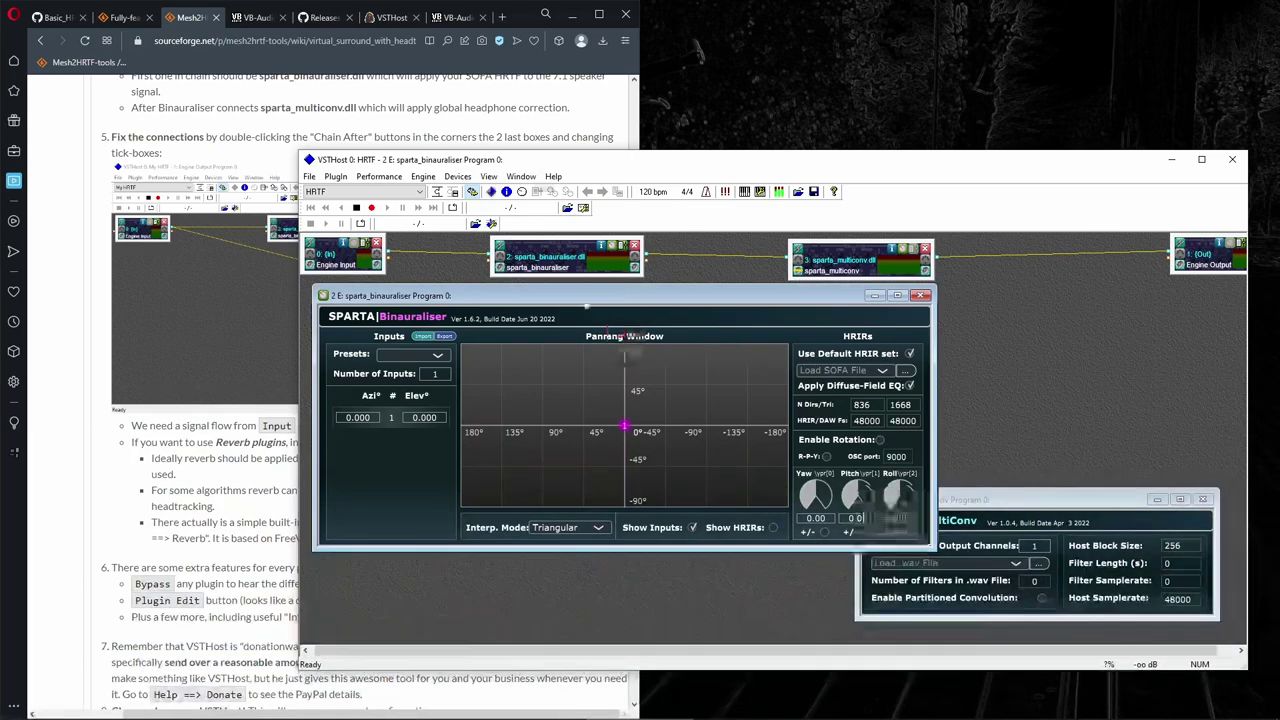
pyautogui.click(95, 479)
pyautogui.scroll(-10, 95, 479)
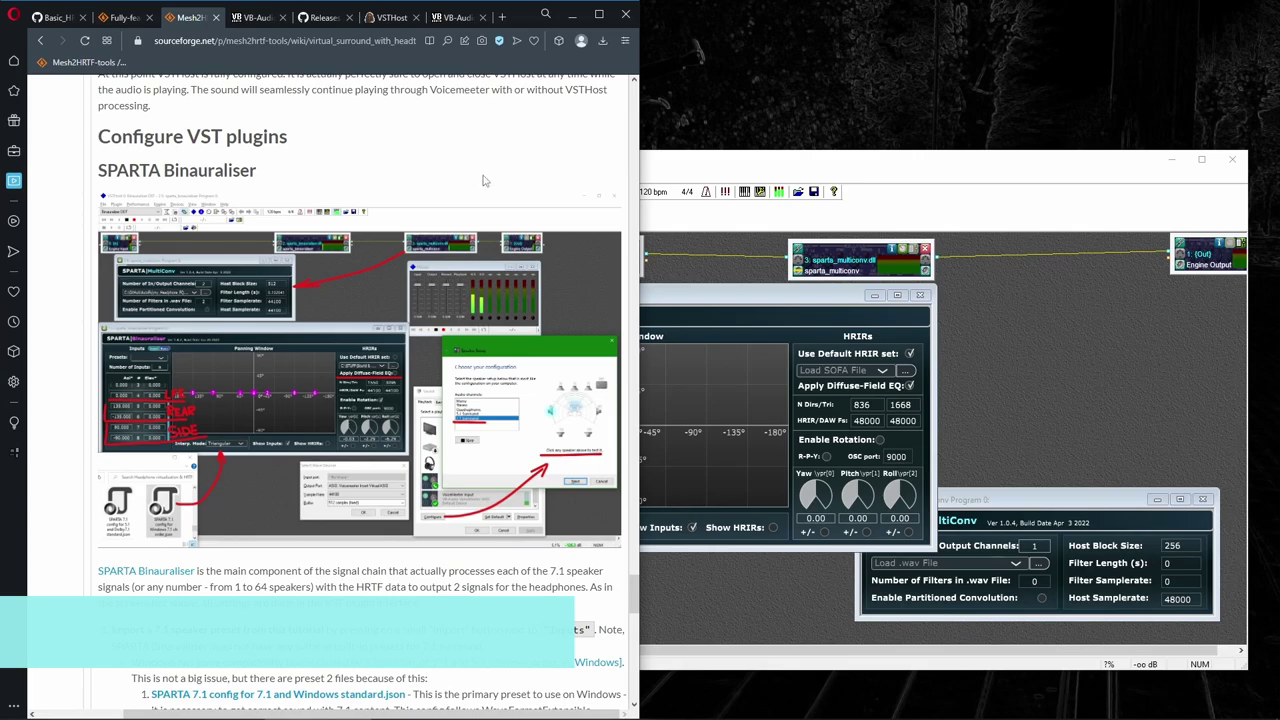
# Download 'SPARTA 7.1 config for 7.1 and Windows standard.json' from the wiki and show it in its folder.
pyautogui.click(739, 164)
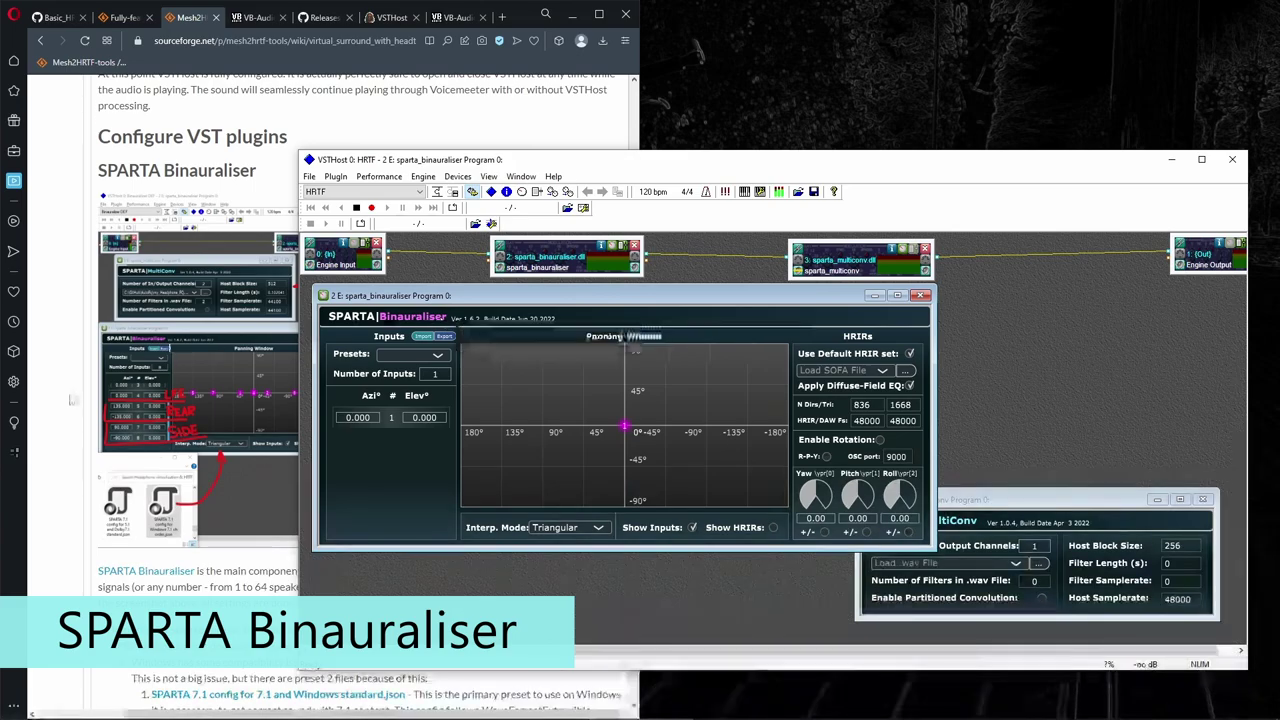
pyautogui.click(70, 400)
pyautogui.scroll(-5, 70, 400)
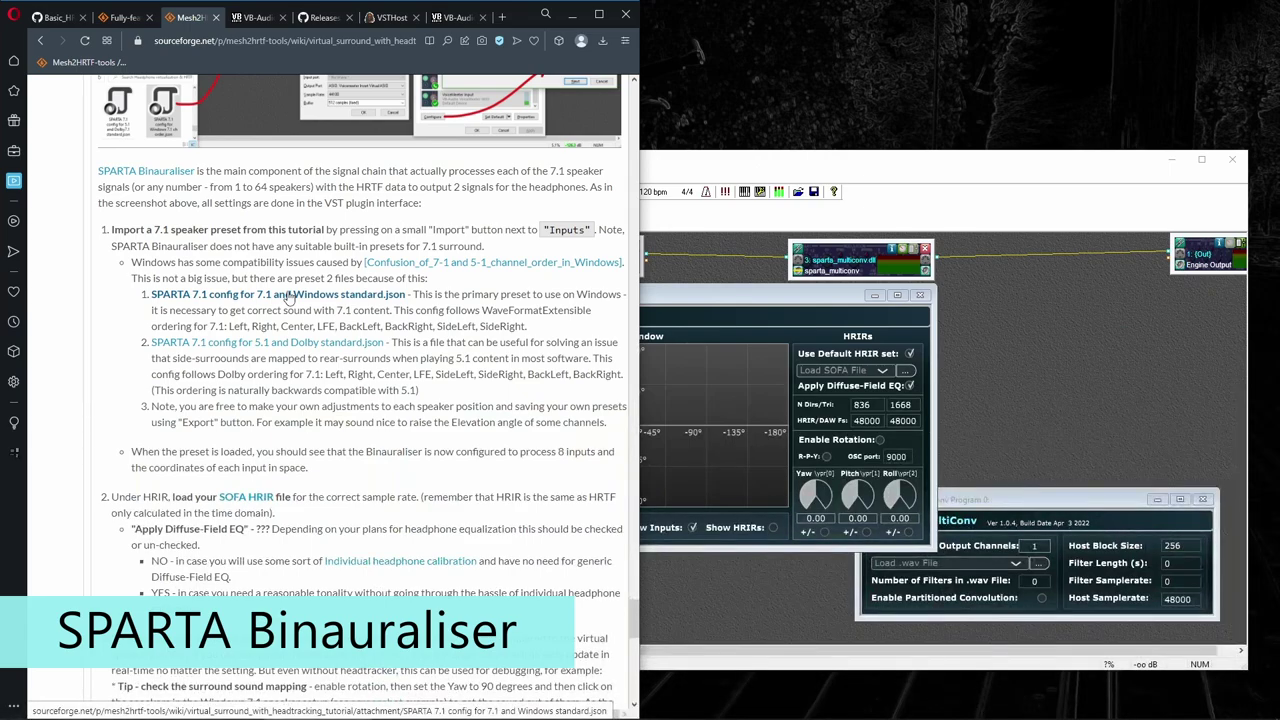
pyautogui.click(288, 294)
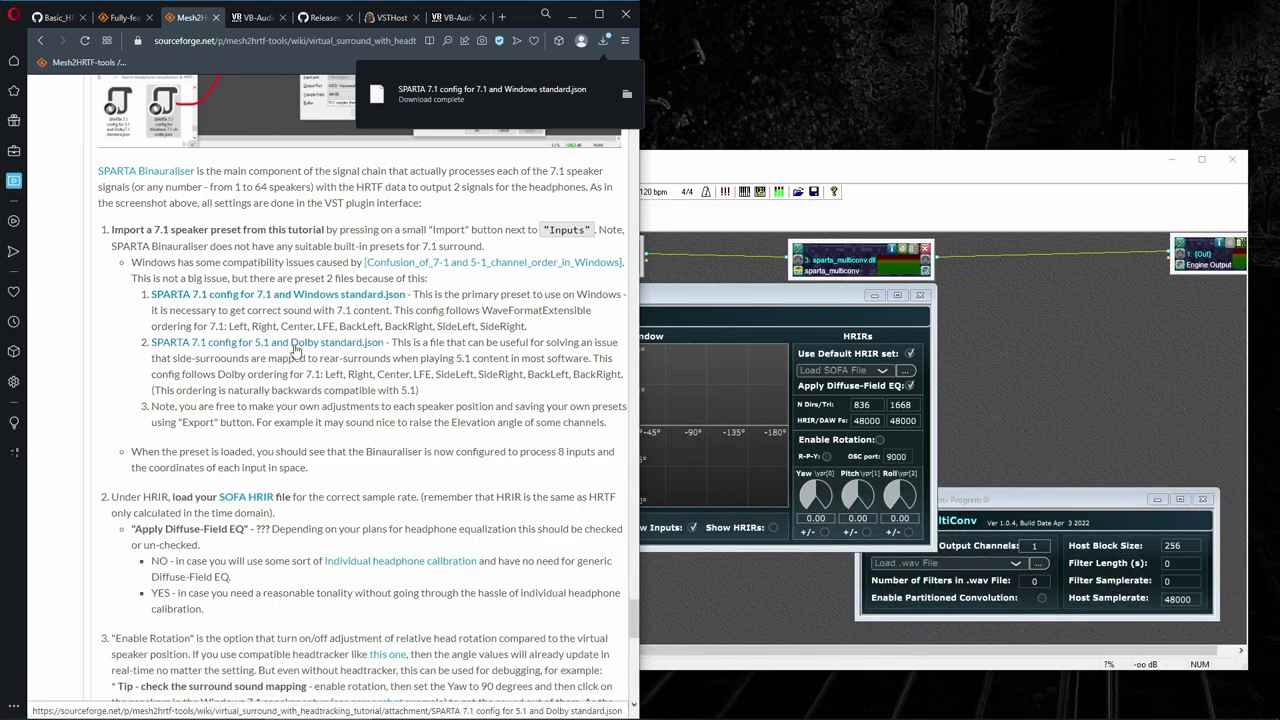
pyautogui.click(626, 95)
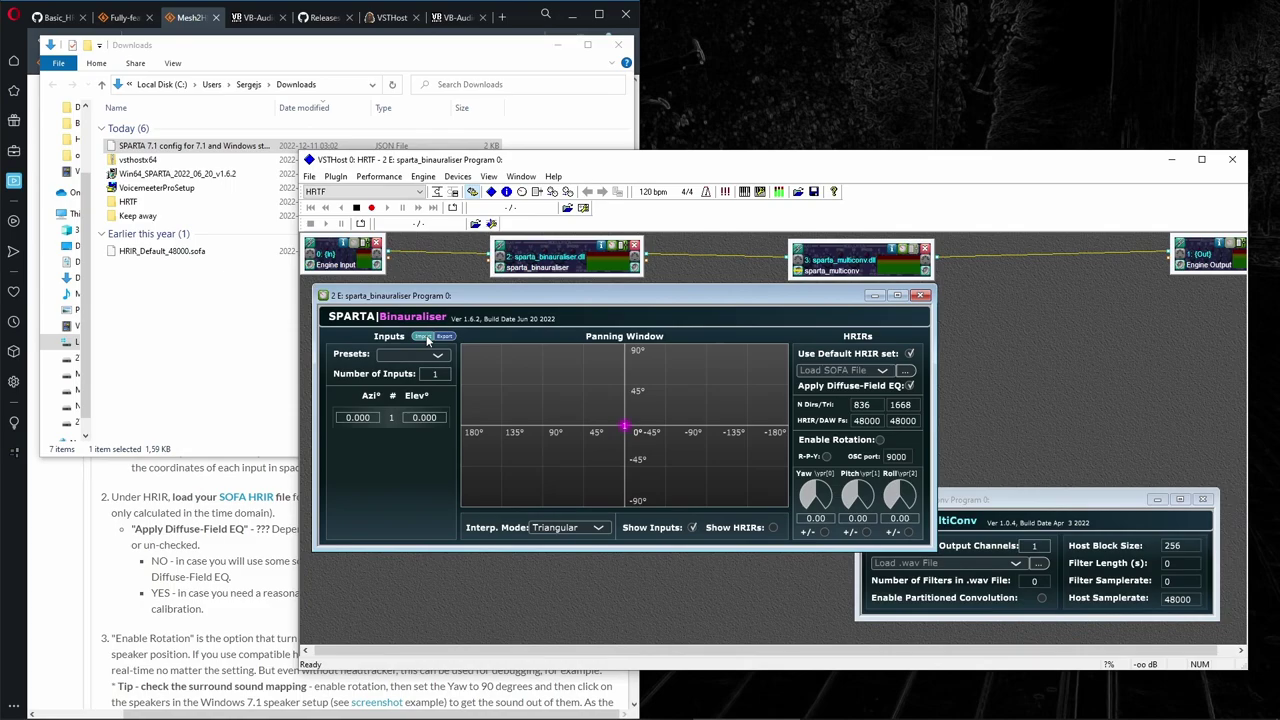
# Import the SPARTA 7.1 JSON config from Downloads into the Binauraliser and nudge input 3.
pyautogui.click(425, 337)
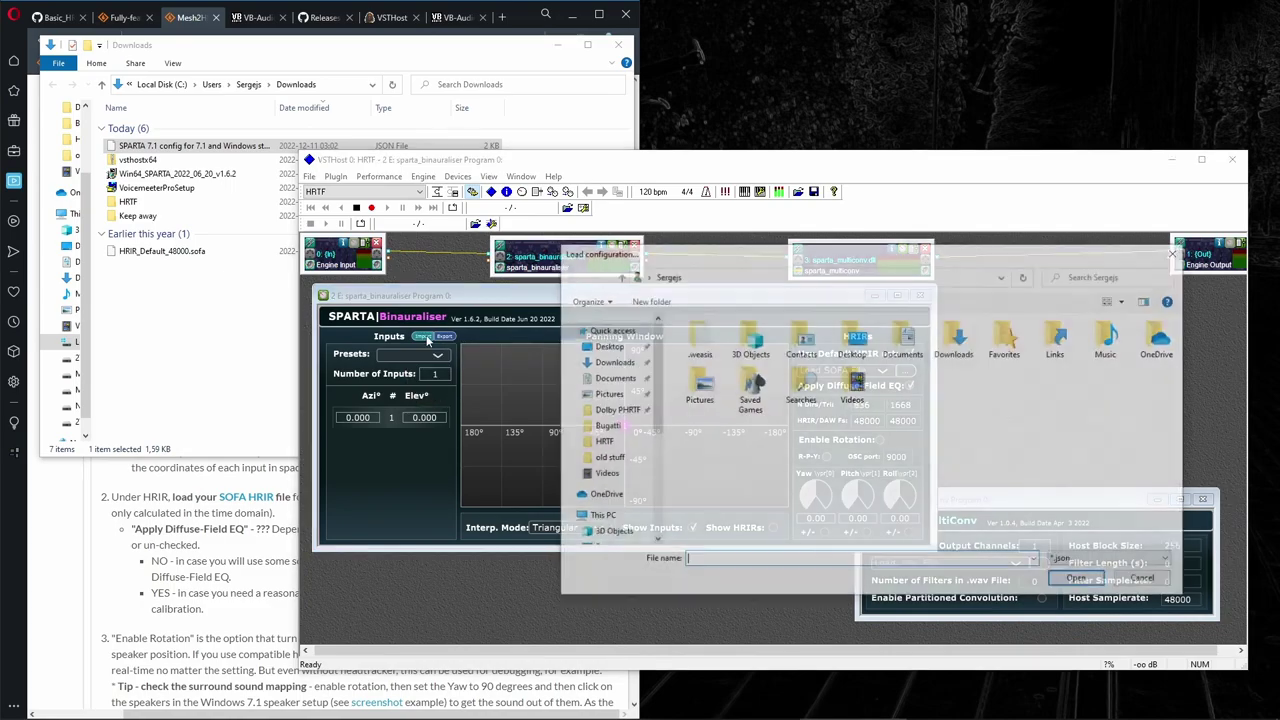
pyautogui.click(611, 362)
pyautogui.click(748, 360)
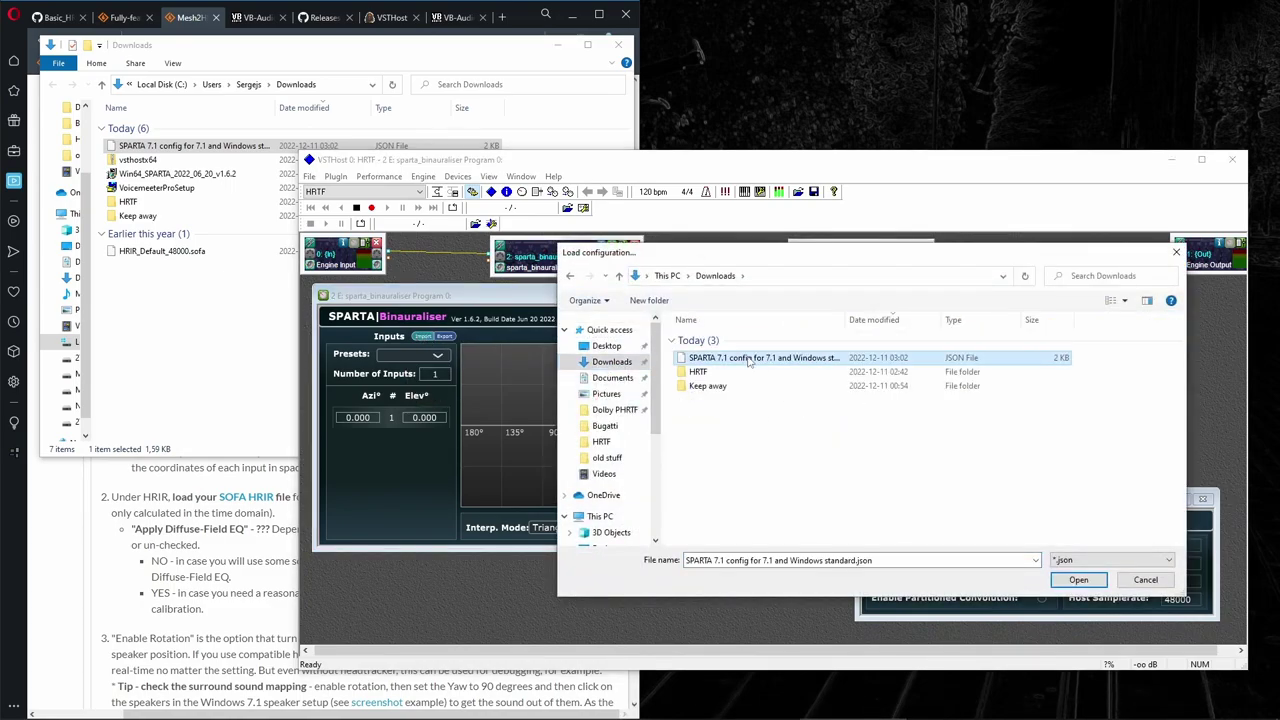
pyautogui.click(1062, 580)
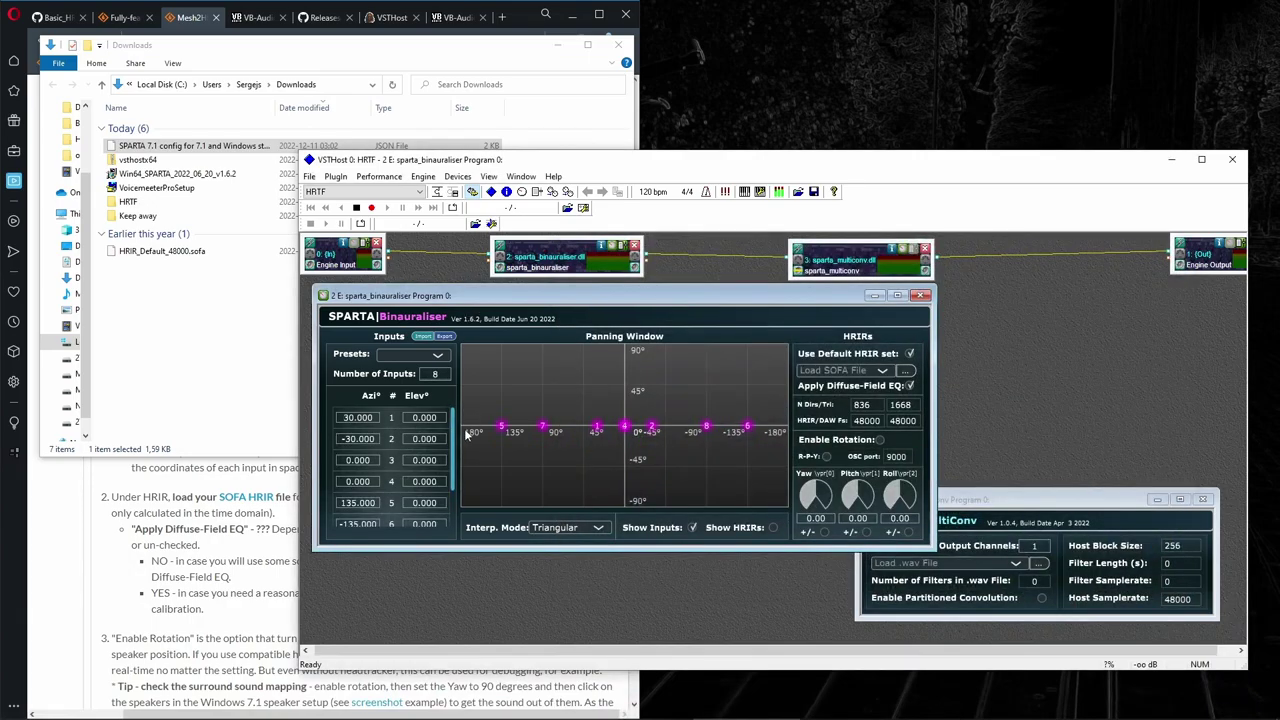
pyautogui.scroll(-2, 438, 460)
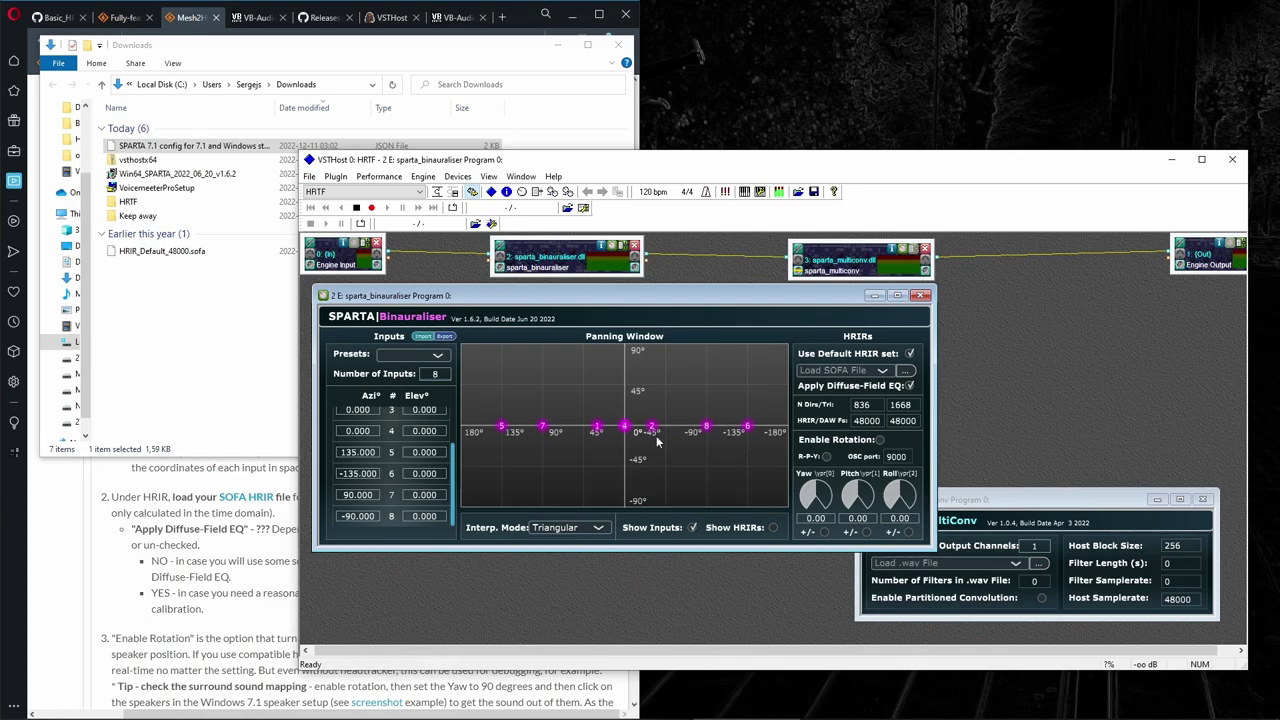
pyautogui.moveTo(628, 430)
pyautogui.mouseDown()
pyautogui.moveTo(626, 482)
pyautogui.moveTo(655, 392)
pyautogui.moveTo(628, 495)
pyautogui.moveTo(661, 500)
pyautogui.moveTo(630, 512)
pyautogui.moveTo(631, 453)
pyautogui.mouseUp()
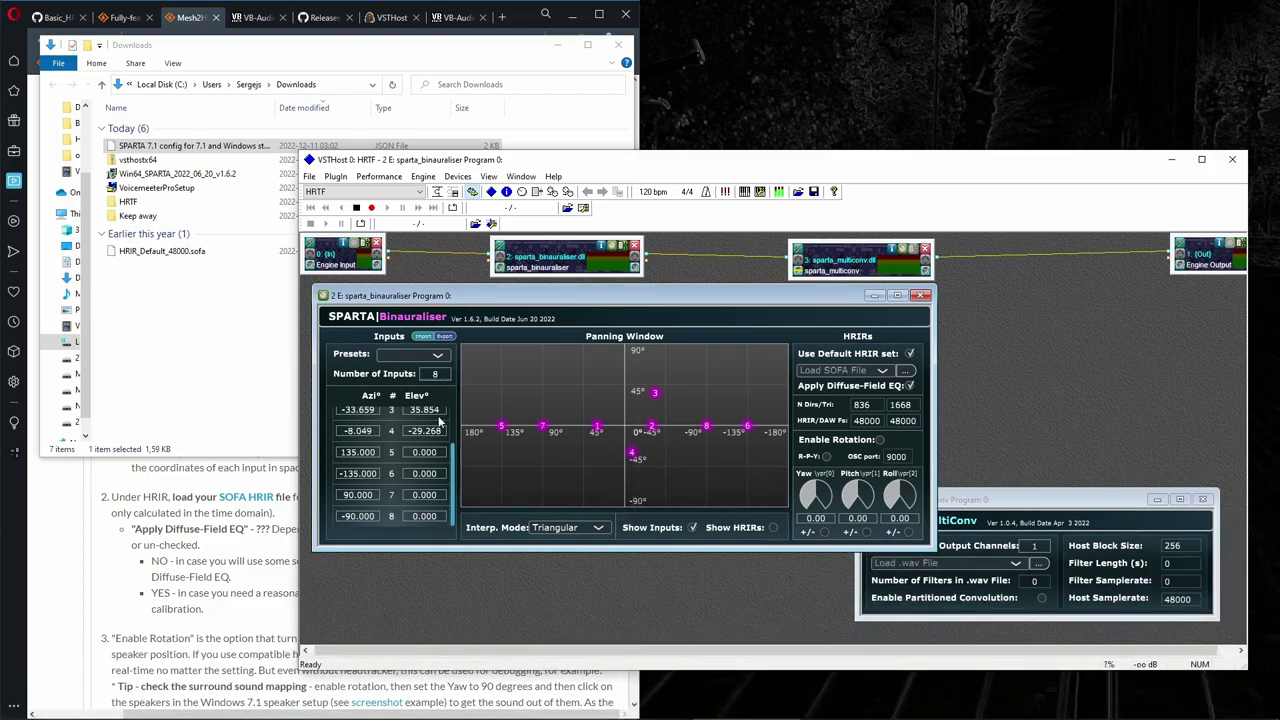
# Select the 7.x speaker layout preset and re-import the SPARTA 7.1 JSON, restoring 8 inputs.
pyautogui.click(422, 336)
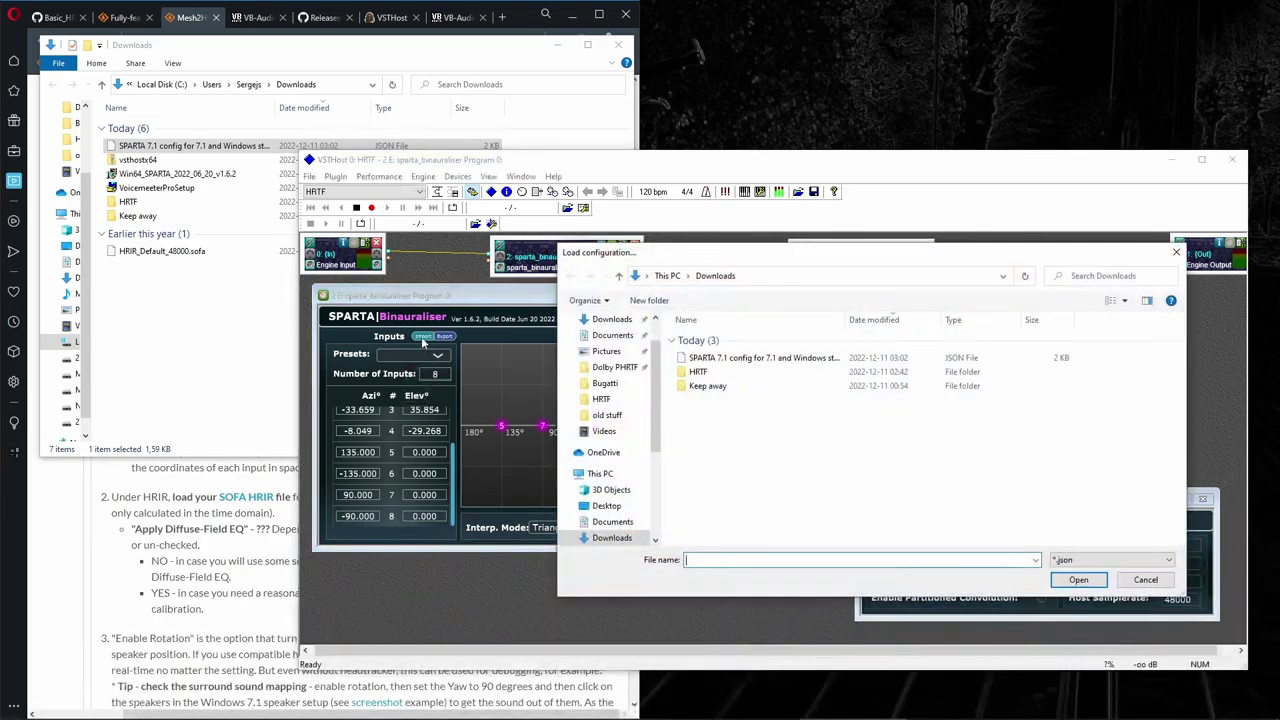
pyautogui.click(748, 358)
pyautogui.click(1077, 580)
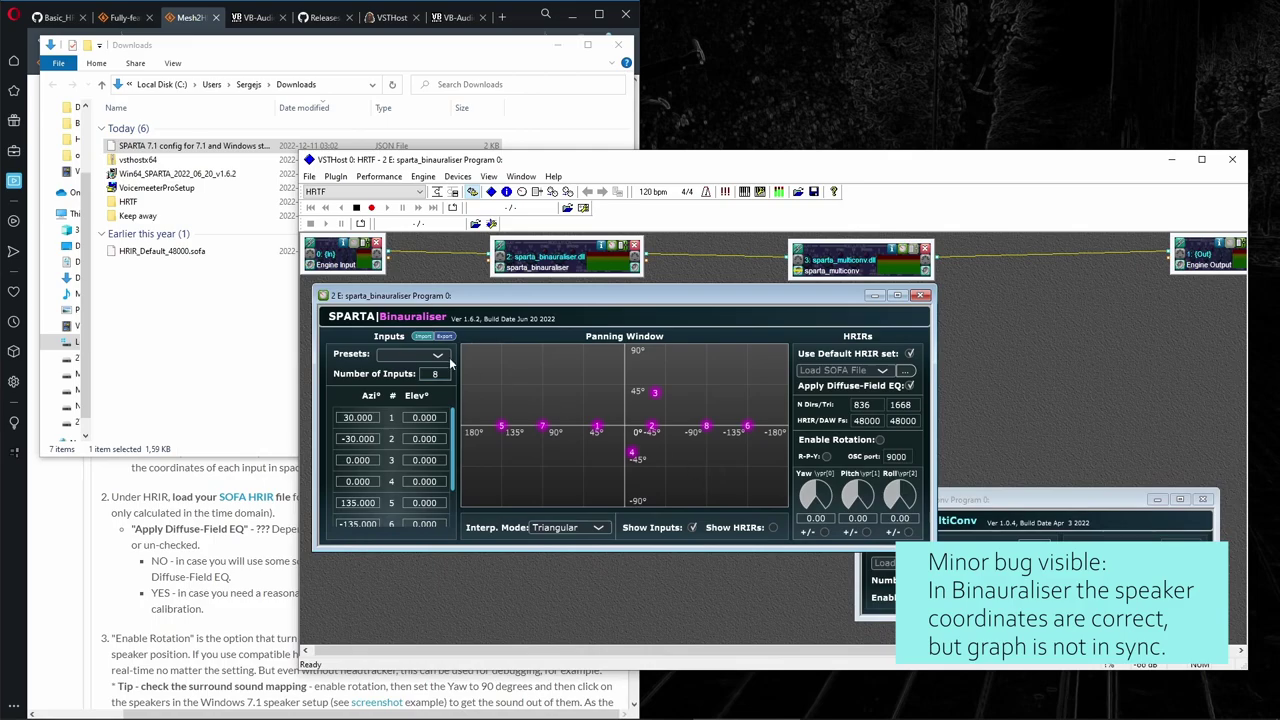
pyautogui.click(444, 358)
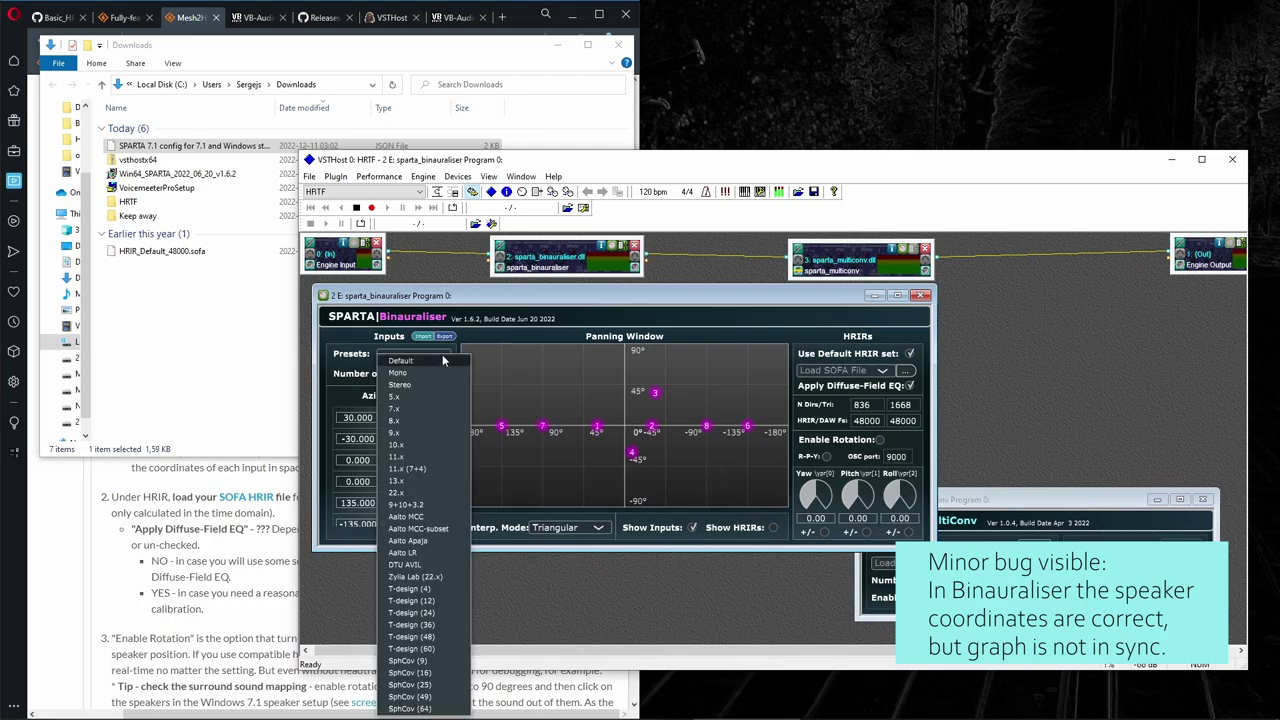
pyautogui.click(436, 411)
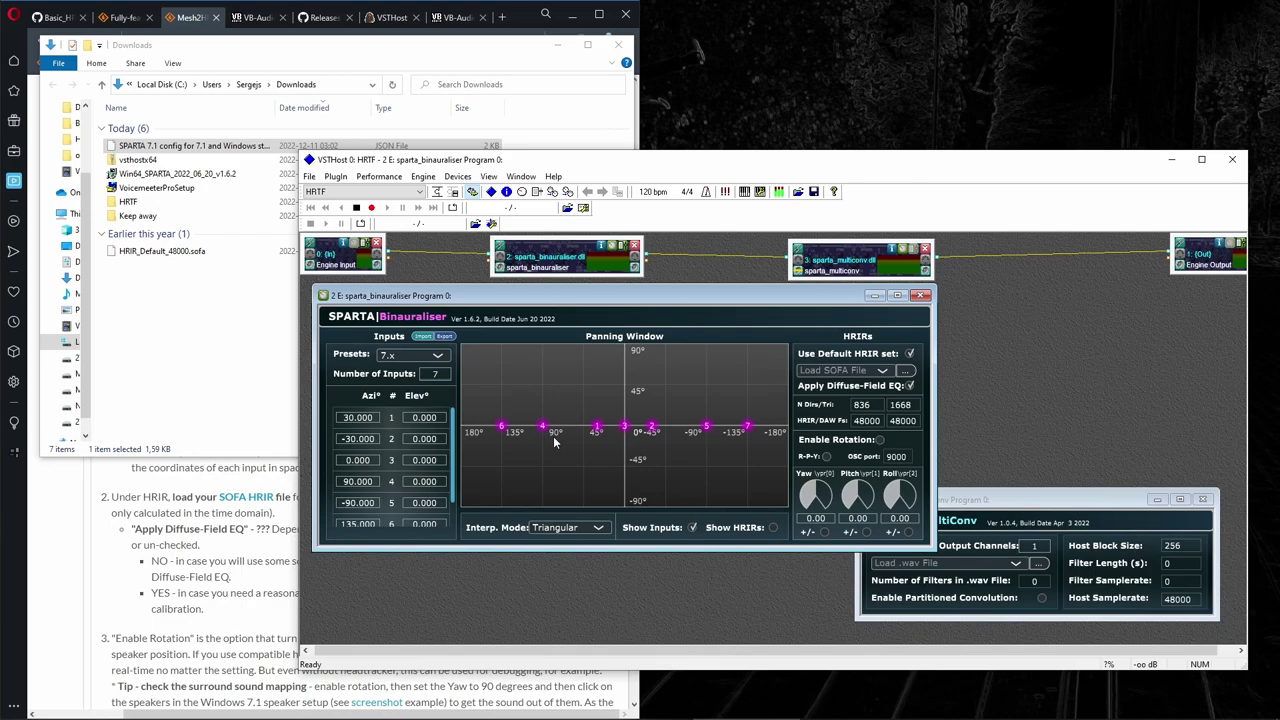
pyautogui.click(422, 336)
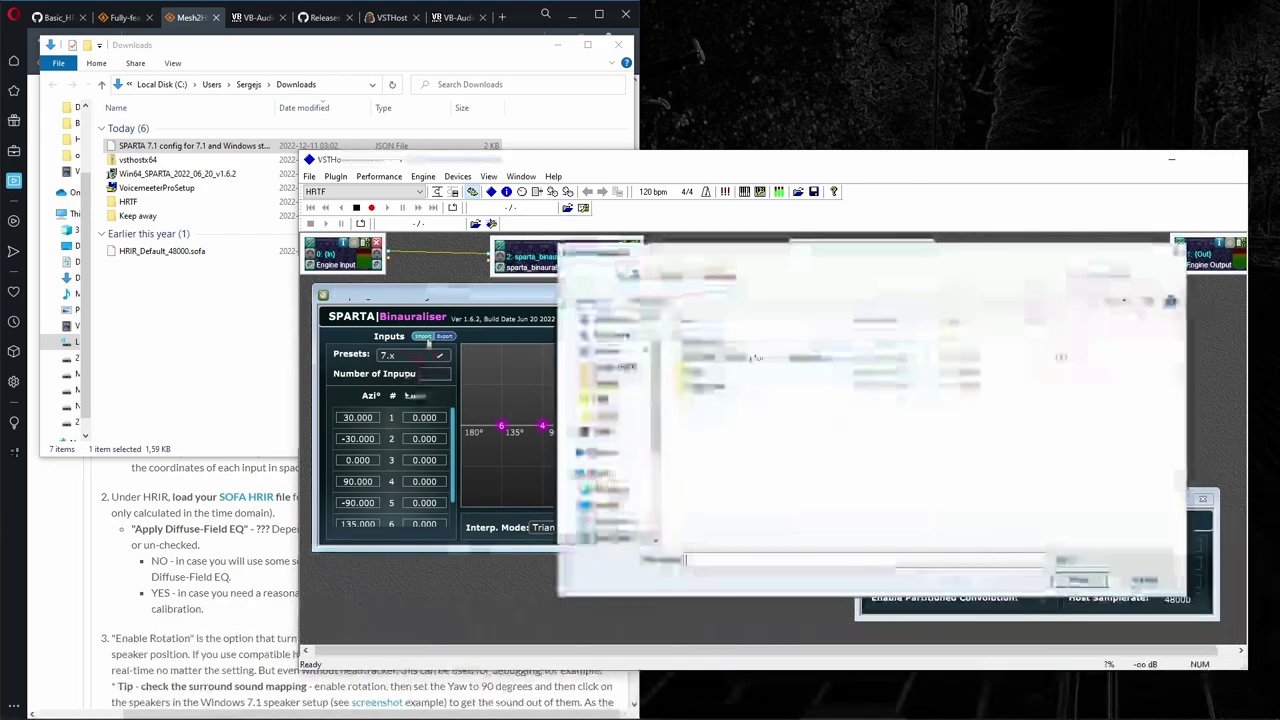
pyautogui.click(768, 358)
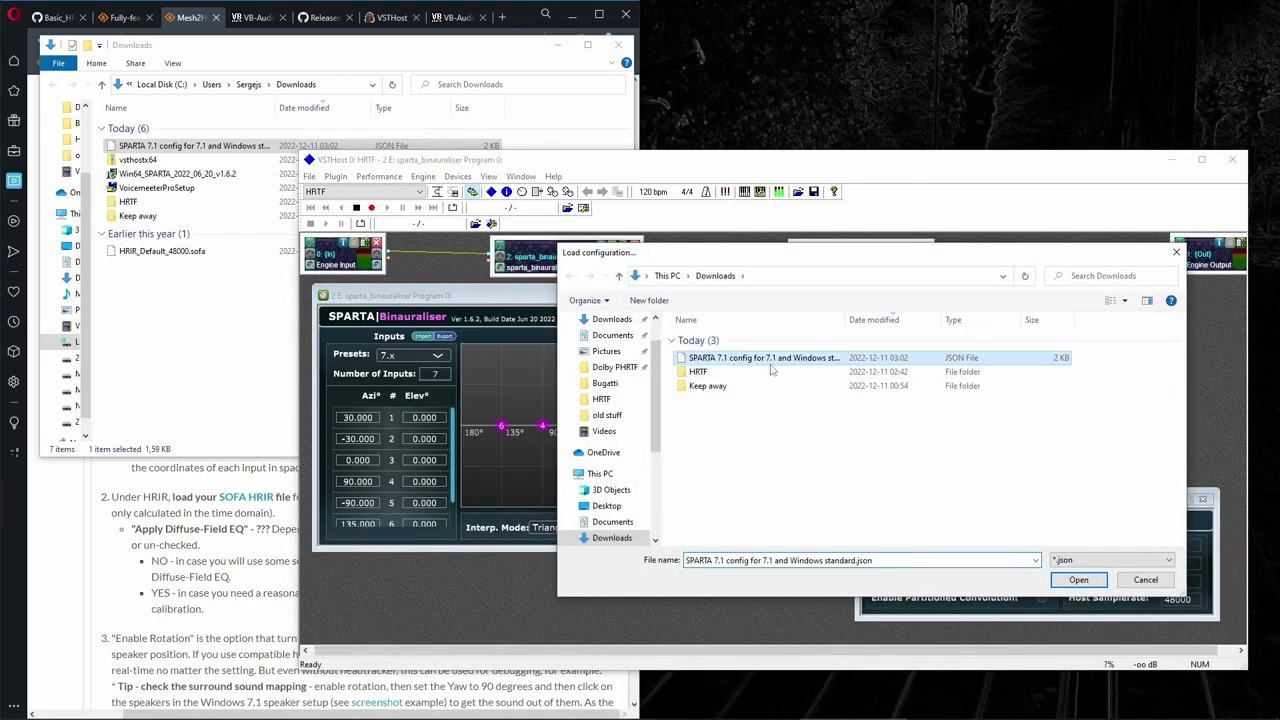
pyautogui.click(1078, 580)
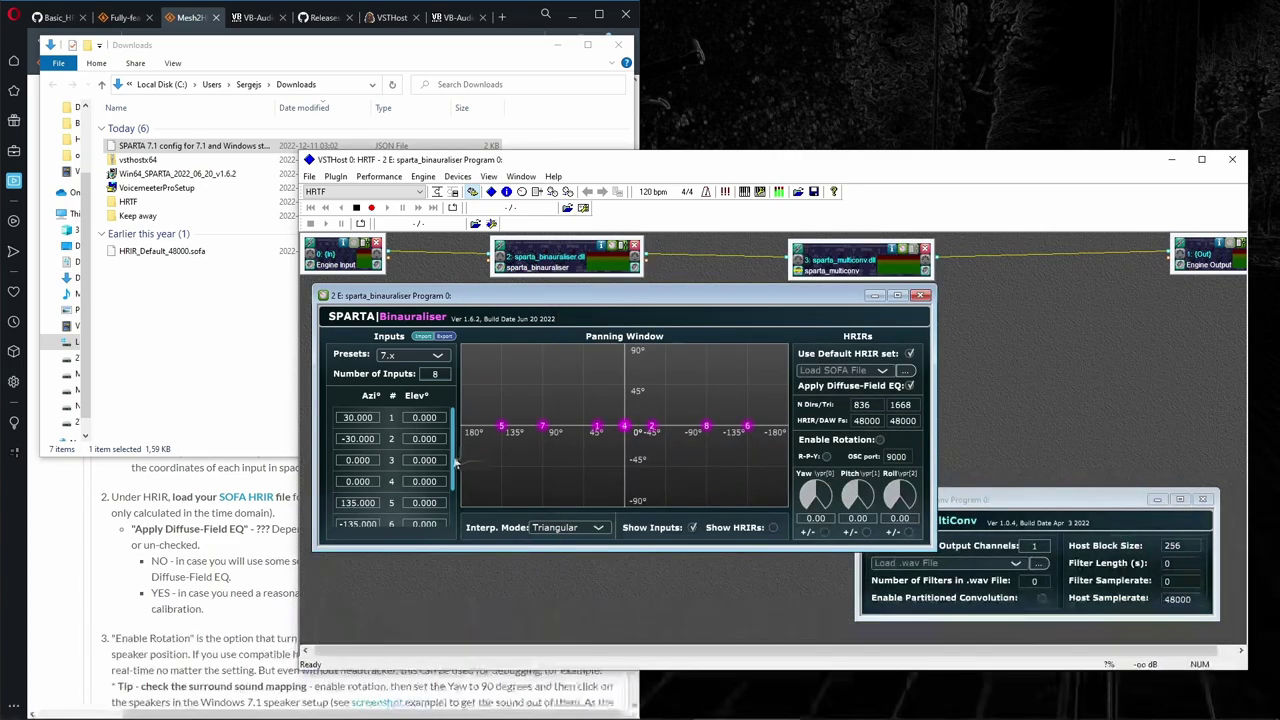
pyautogui.moveTo(453, 475); pyautogui.dragTo(455, 513)
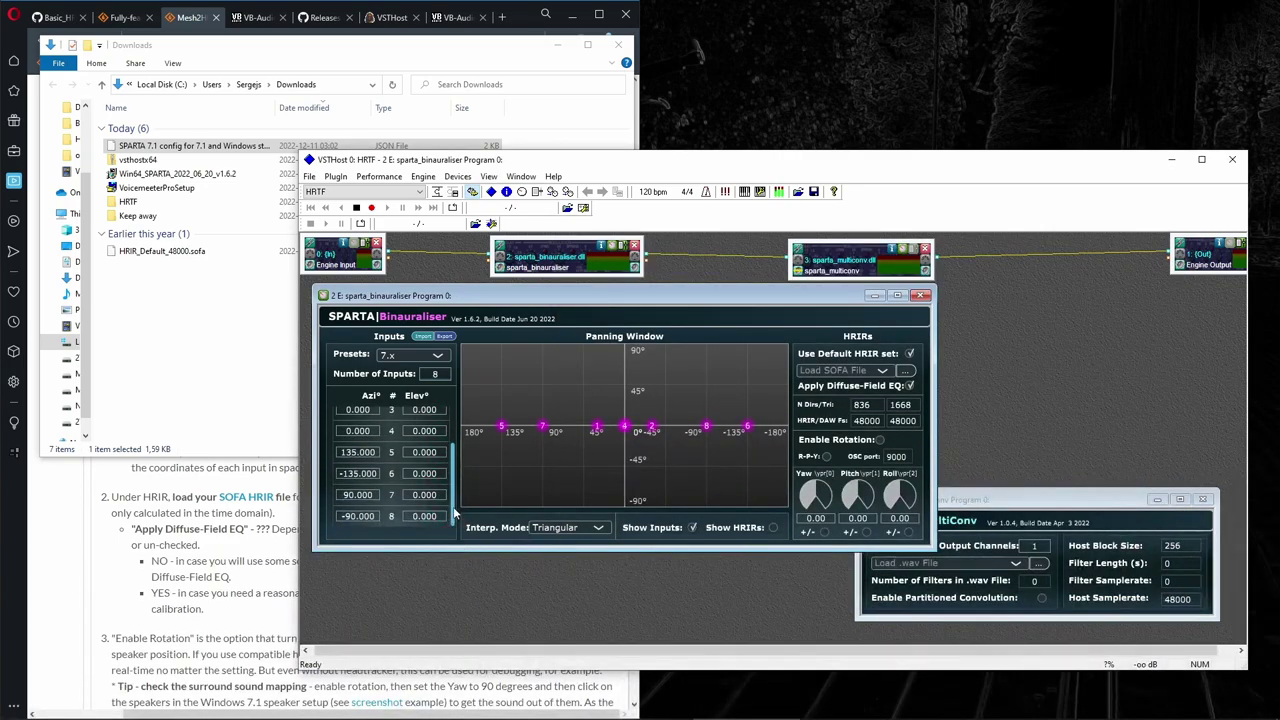
# Load HRIR_Default_48000.sofa from Downloads into the Binauraliser, then briefly toggle Show HRIRs on and off.
pyautogui.click(884, 372)
pyautogui.click(903, 374)
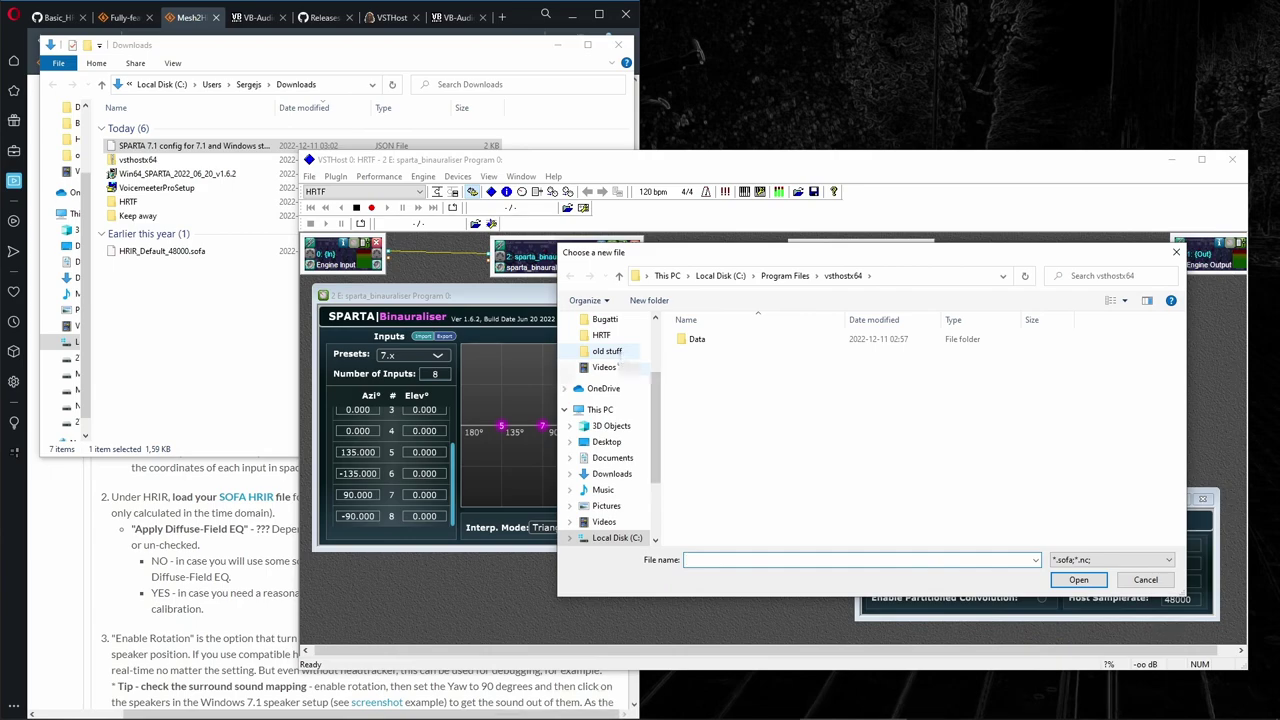
pyautogui.click(610, 474)
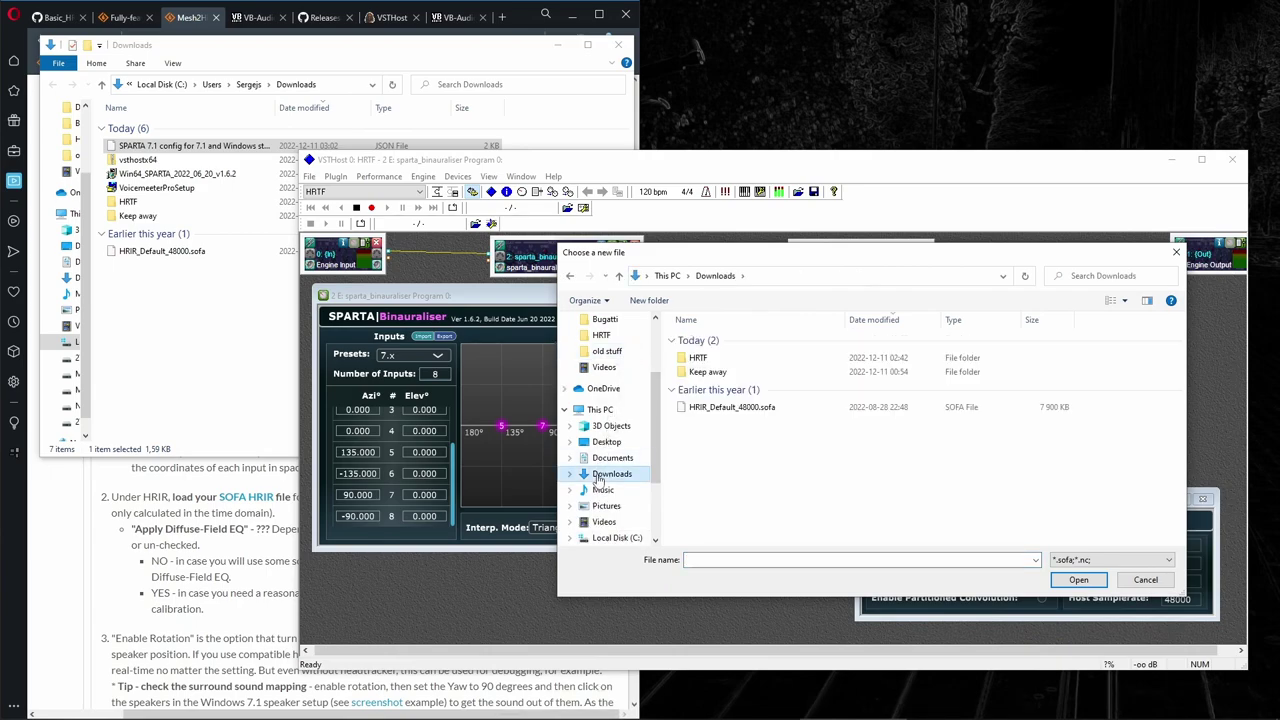
pyautogui.click(720, 412)
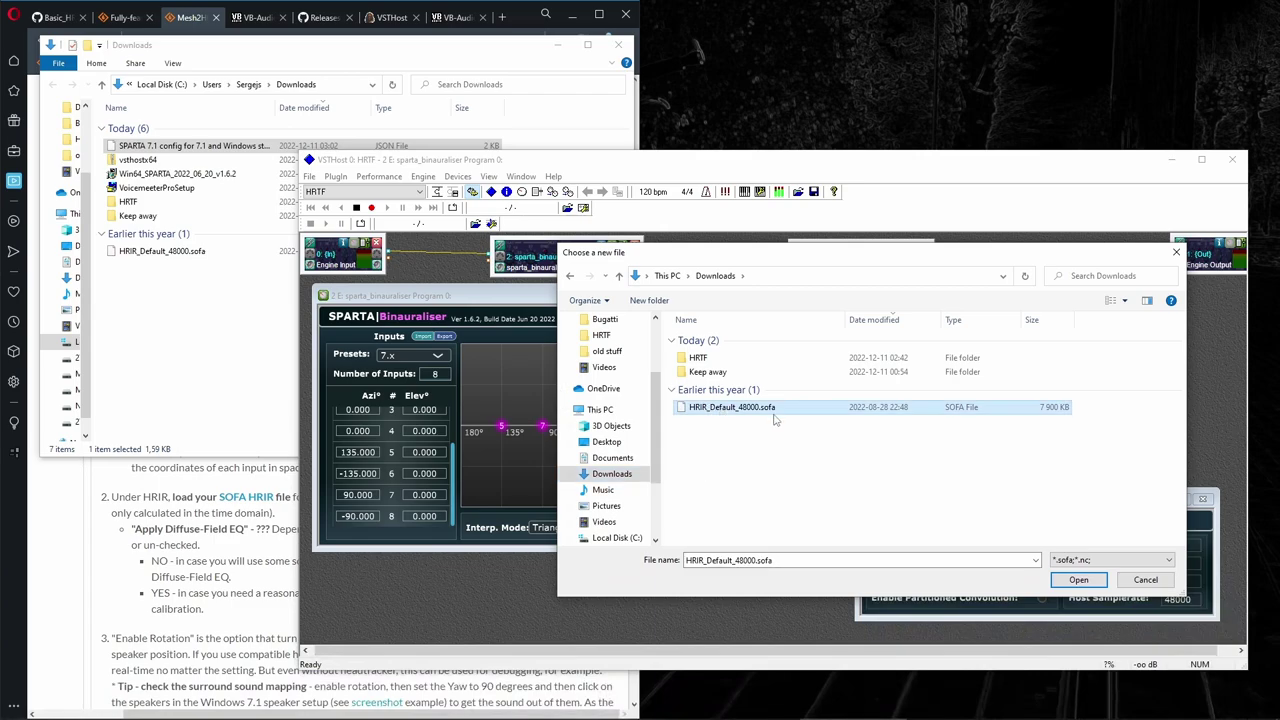
pyautogui.click(1078, 584)
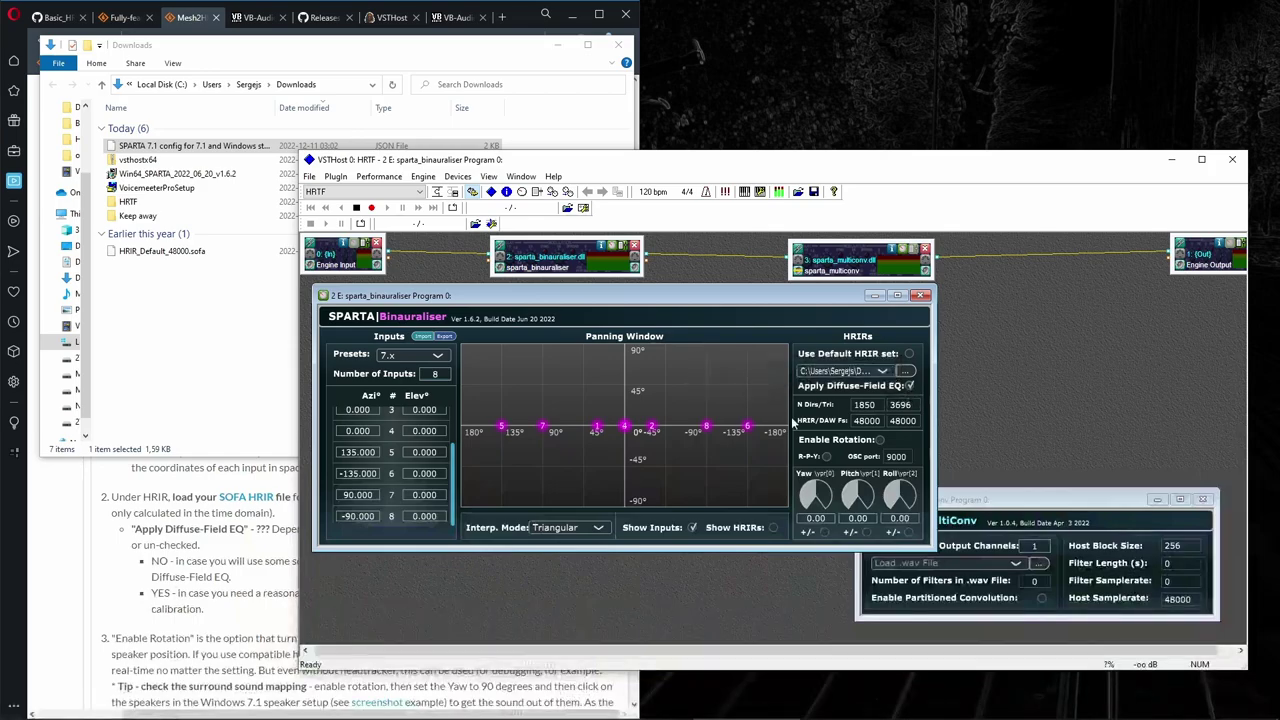
pyautogui.click(773, 527)
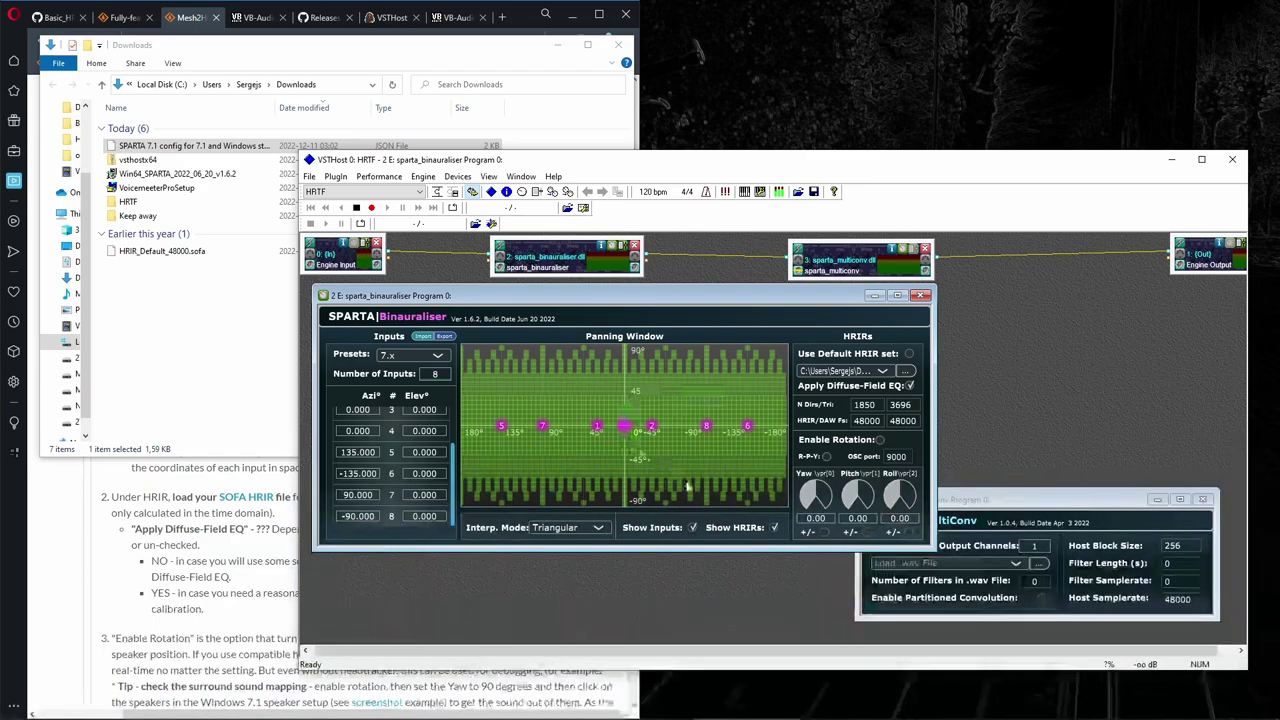
pyautogui.click(772, 528)
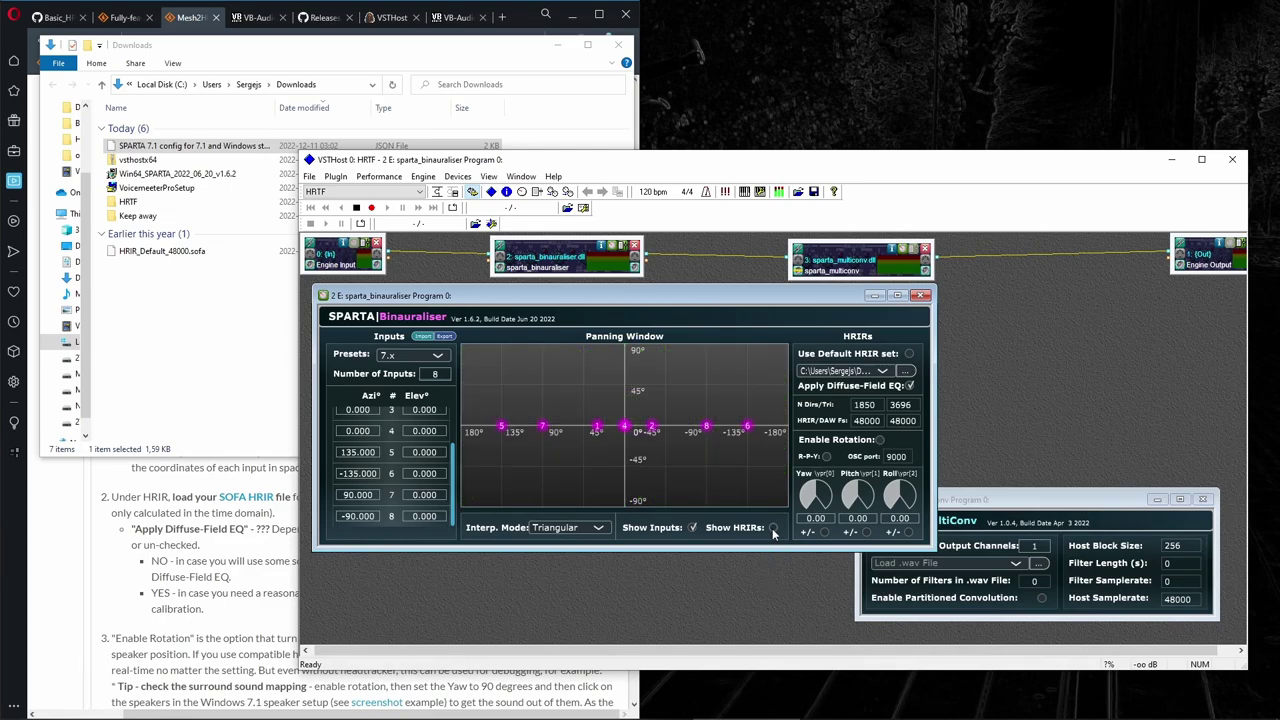
# Scroll down the tutorial page, then return to the VSTHost window.
pyautogui.click(86, 578)
pyautogui.scroll(-3, 86, 578)
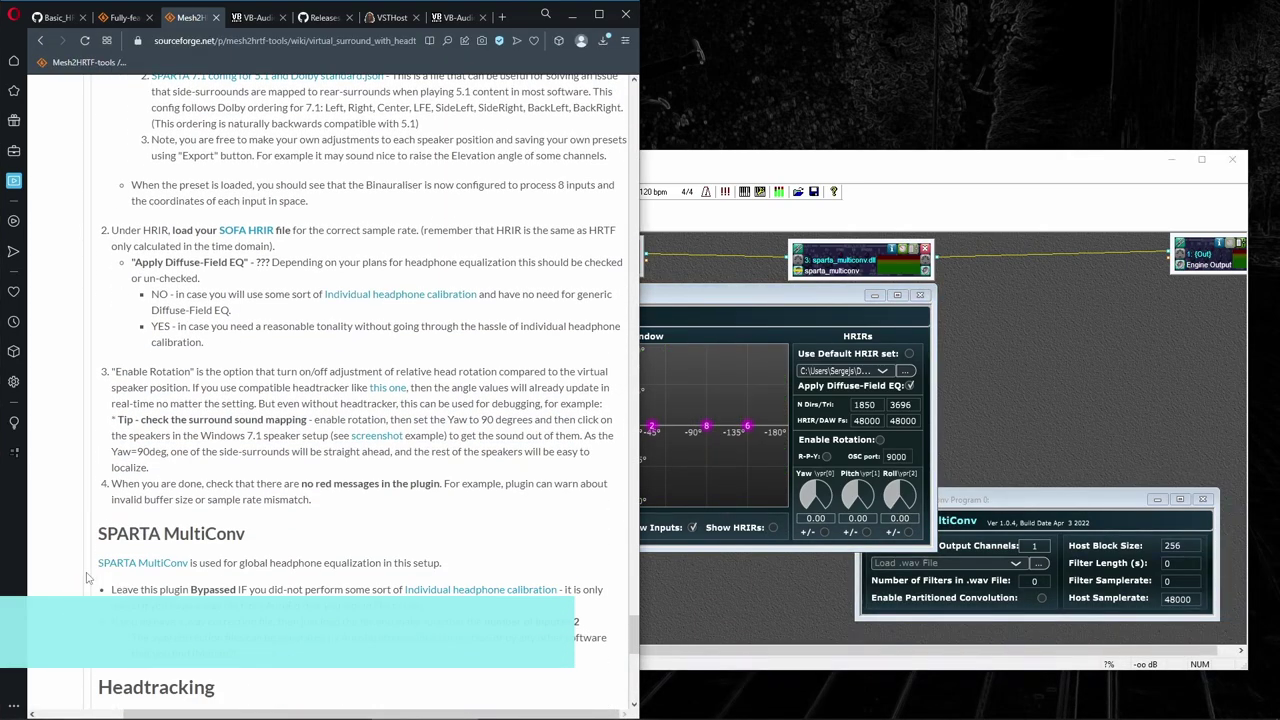
pyautogui.scroll(-3, 86, 578)
pyautogui.hotkey('alt', 'Tab')
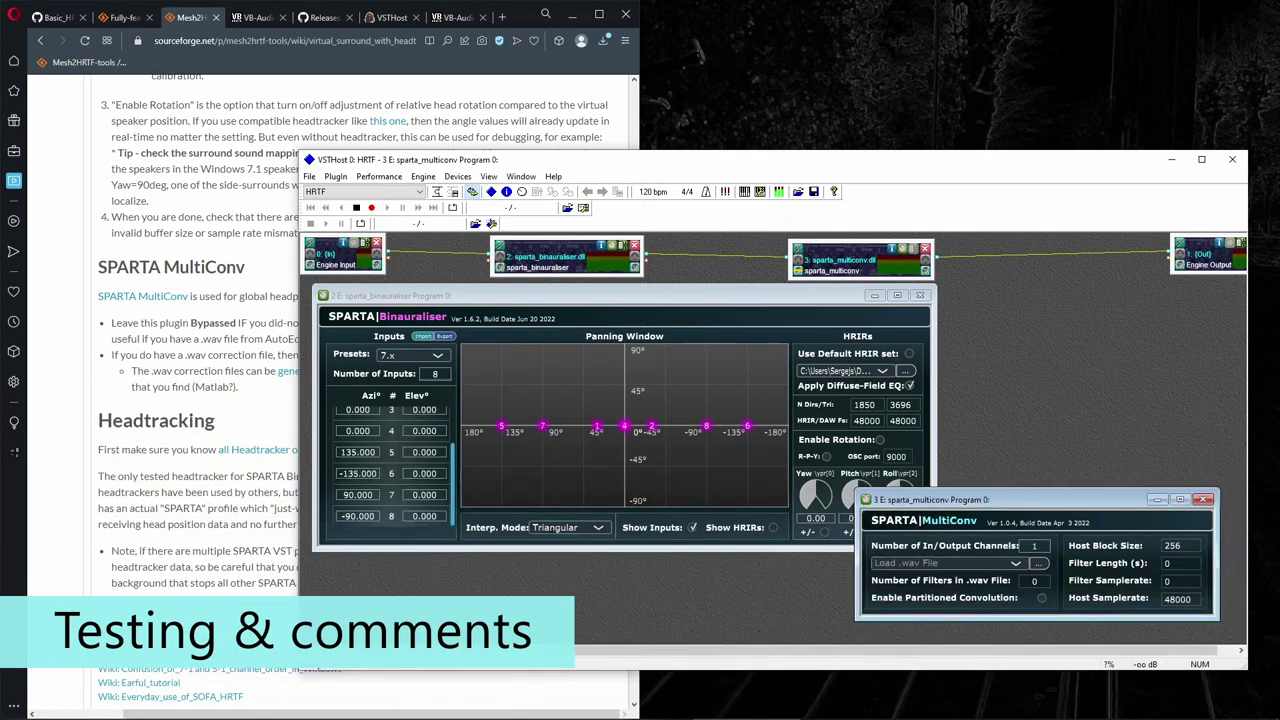
# Play the Britten Simple Symphony 1 surround FLAC track in a restored VLC window, then bring Voicemeeter forward.
pyautogui.click(105, 689)
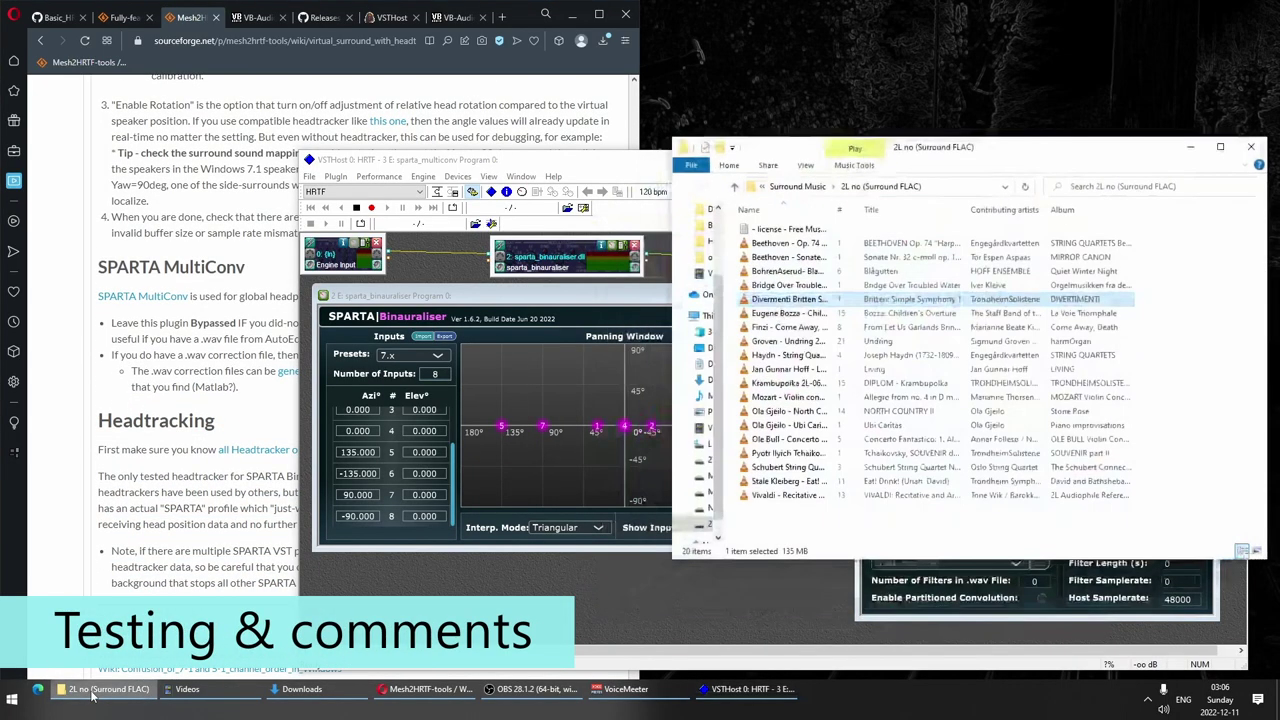
pyautogui.doubleClick(786, 299)
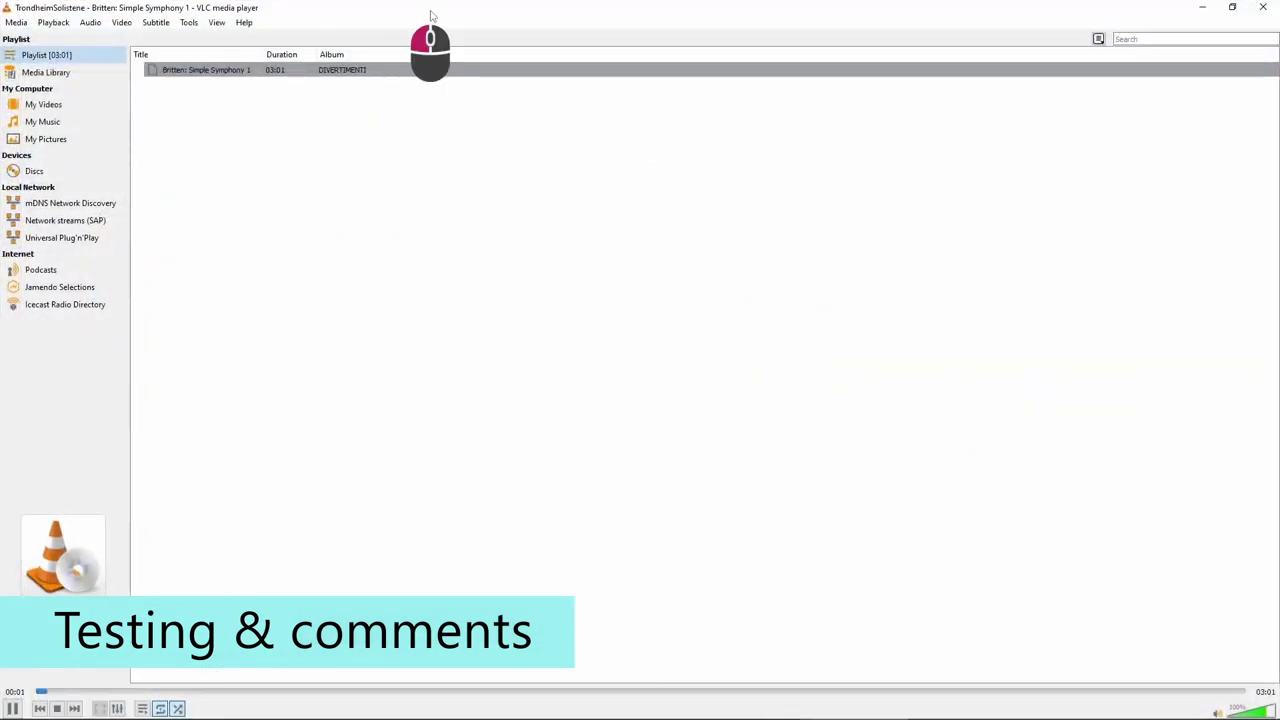
pyautogui.moveTo(429, 12); pyautogui.dragTo(357, 323)
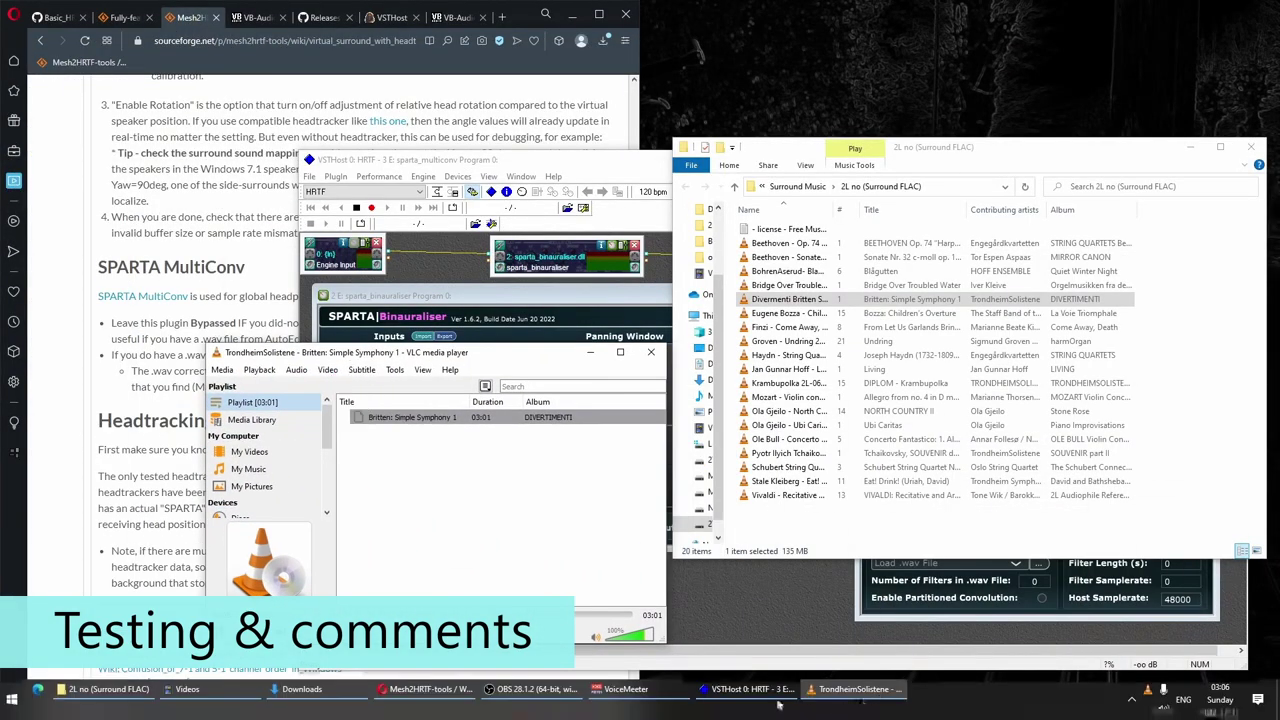
pyautogui.click(622, 692)
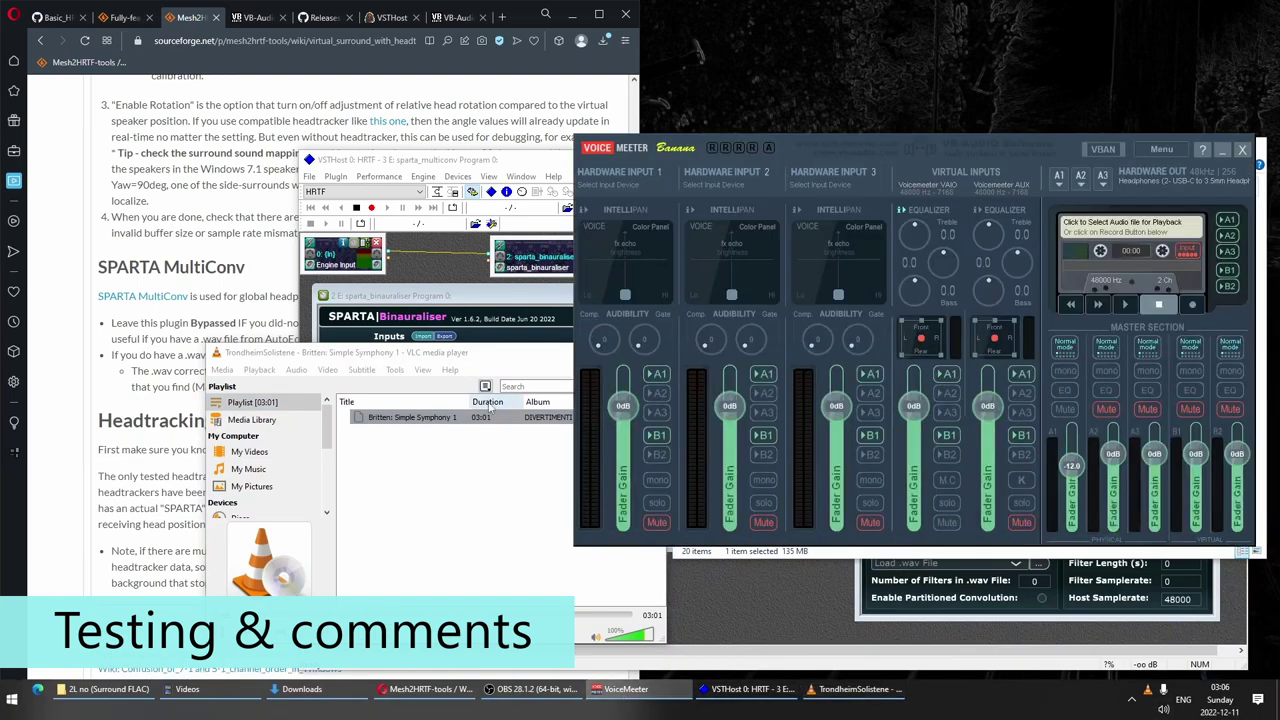
# In Voicemeeter's System Settings, accept the warning and set WDM buffering to 512 samples.
pyautogui.moveTo(472, 357); pyautogui.dragTo(388, 347)
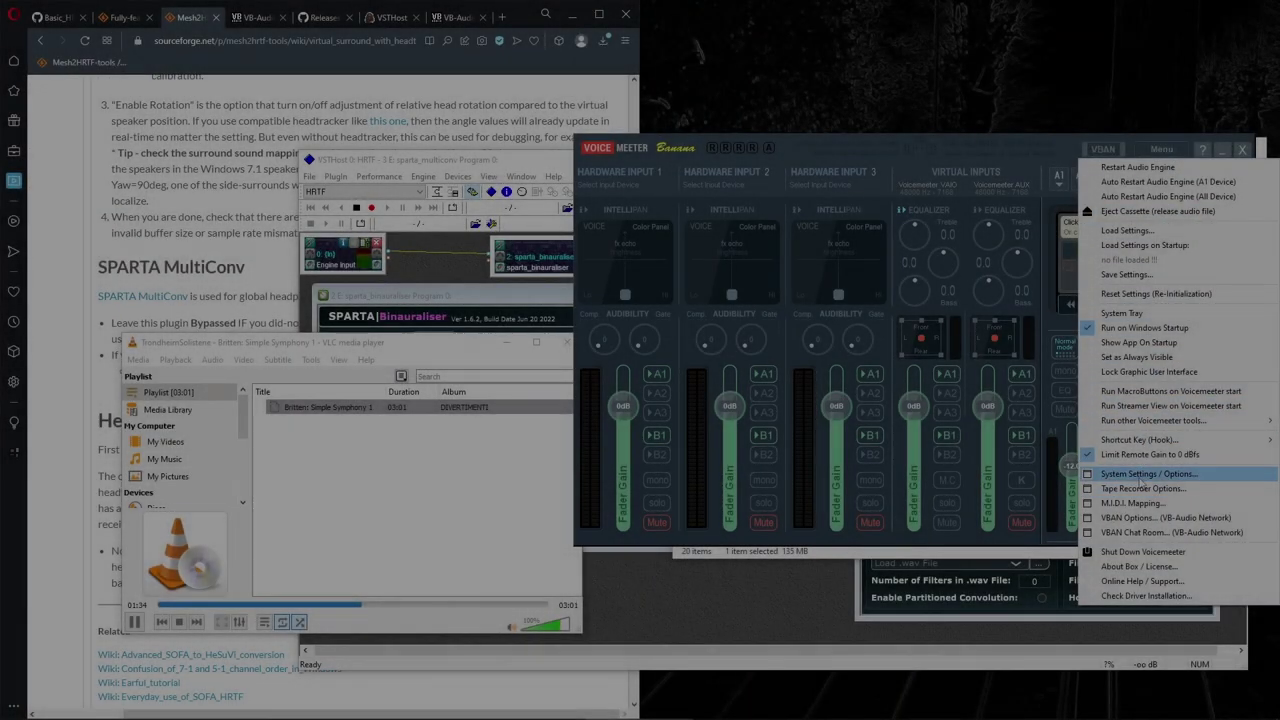
pyautogui.click(1138, 476)
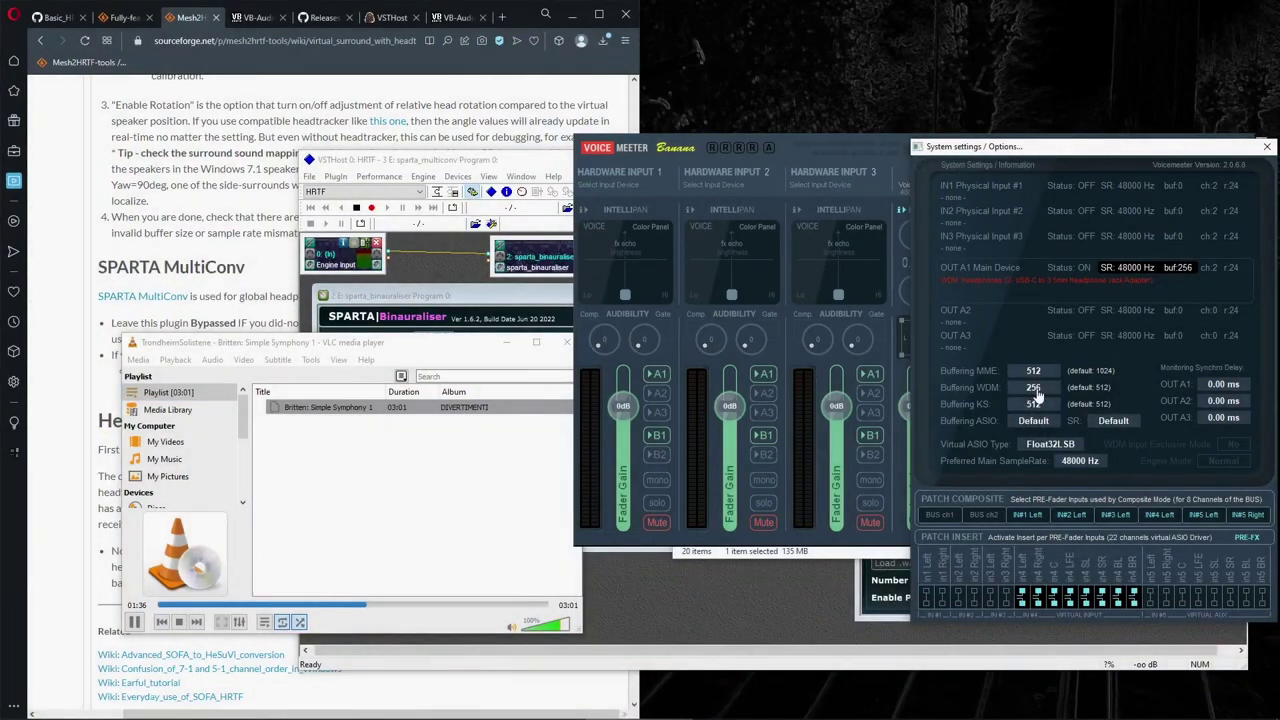
pyautogui.click(1034, 388)
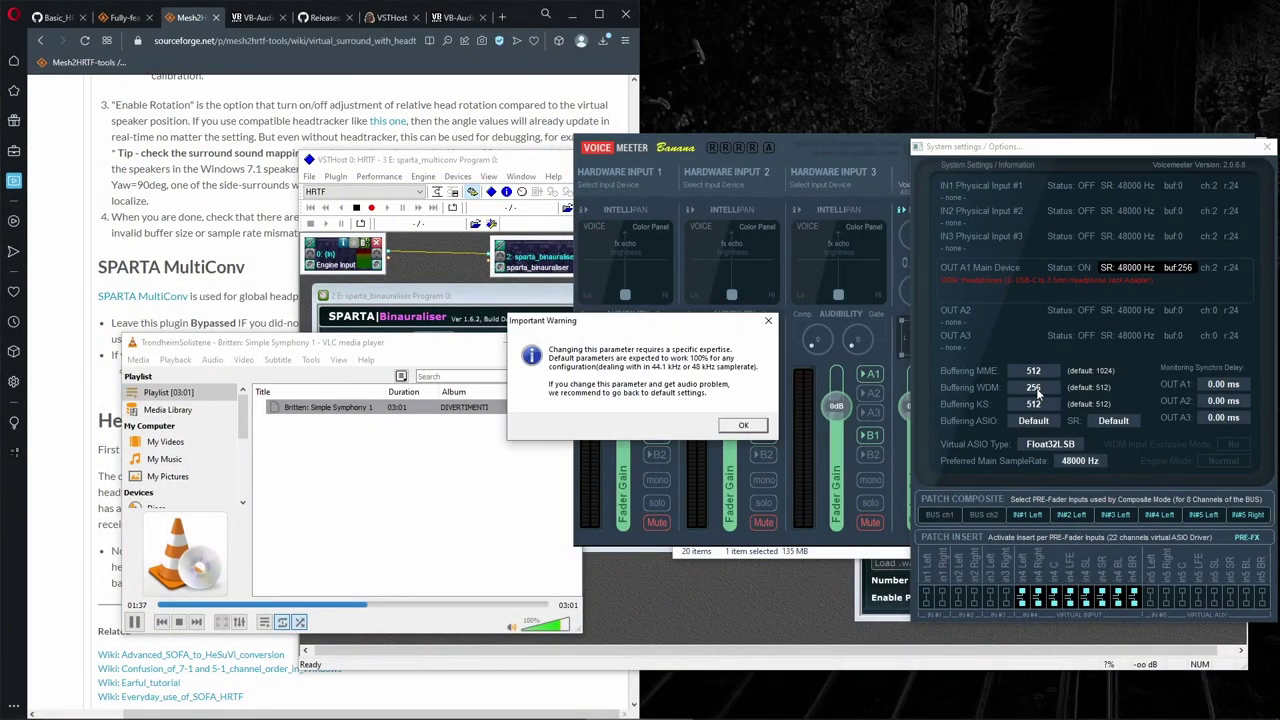
pyautogui.click(756, 429)
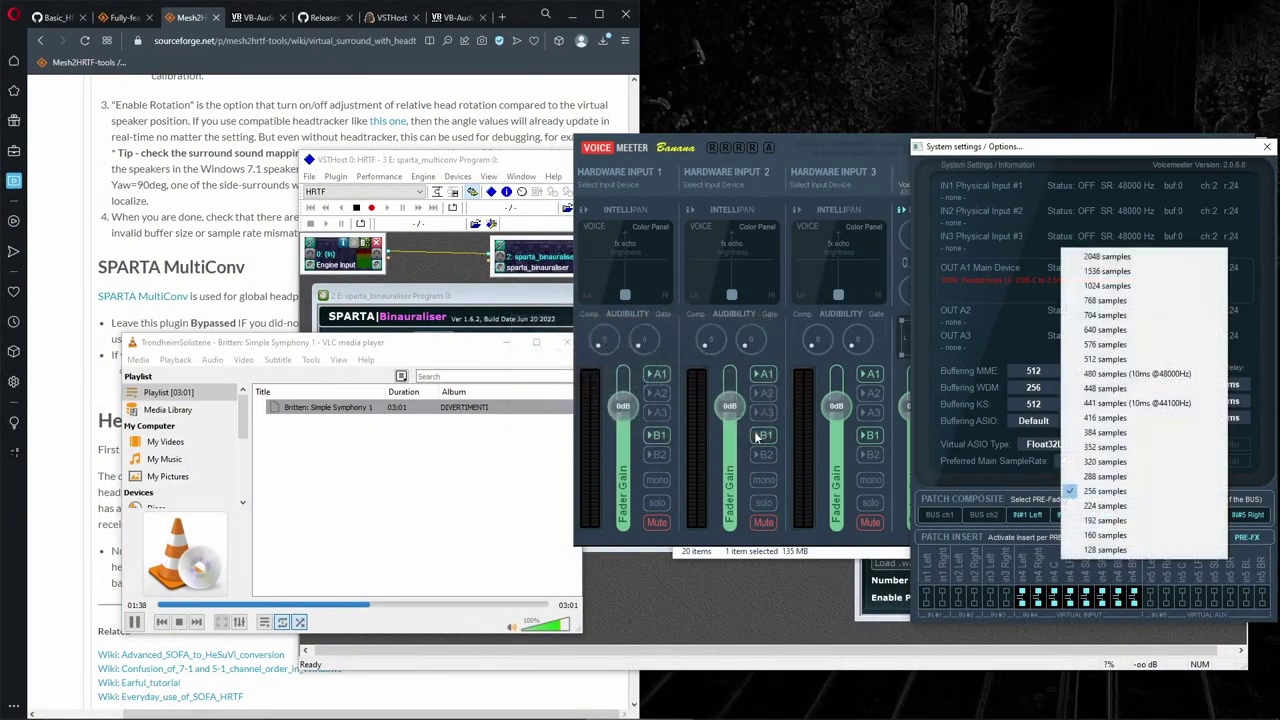
pyautogui.click(1111, 358)
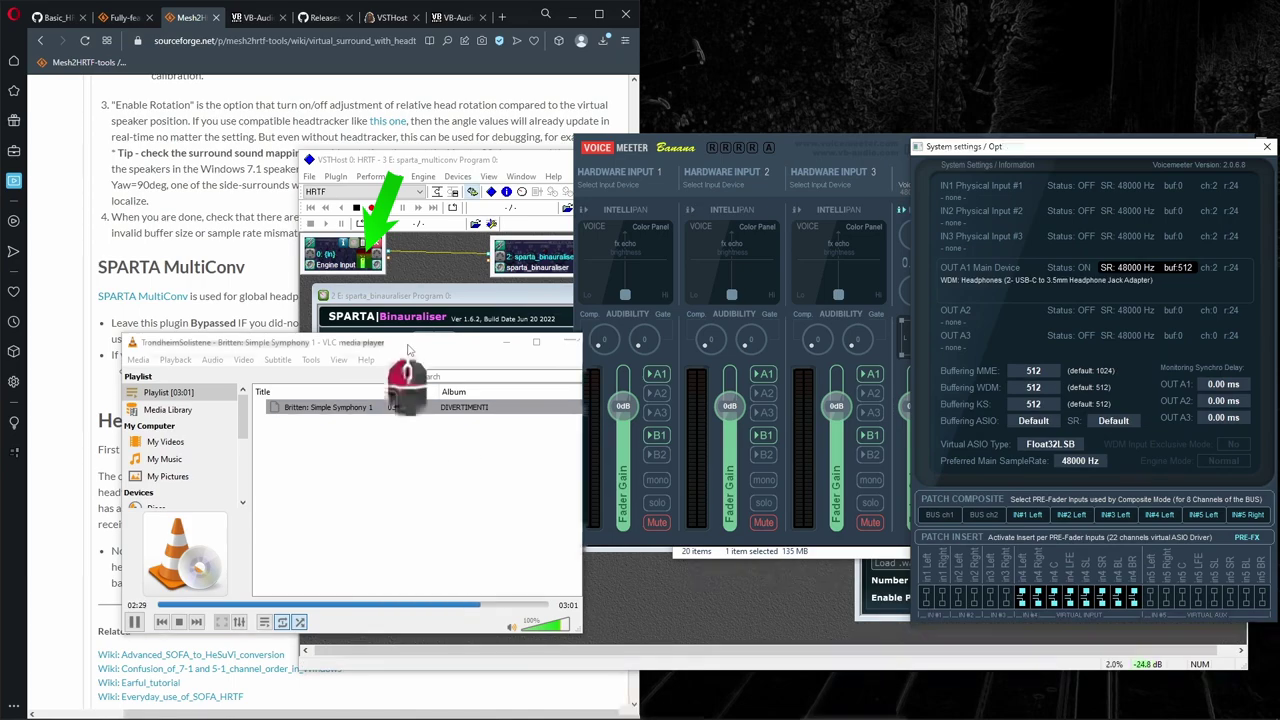
# Jump VLC playback back to 00:45 and bring VSTHost with its plugins forward.
pyautogui.click(535, 557)
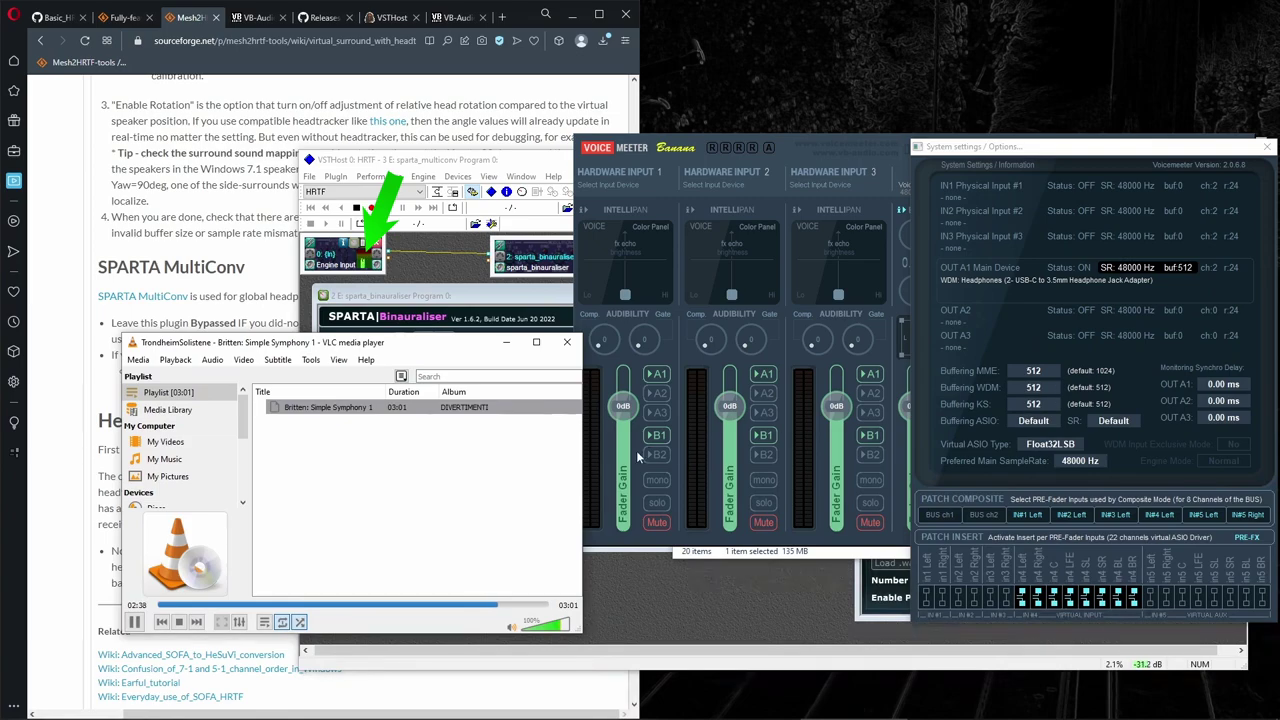
pyautogui.click(254, 605)
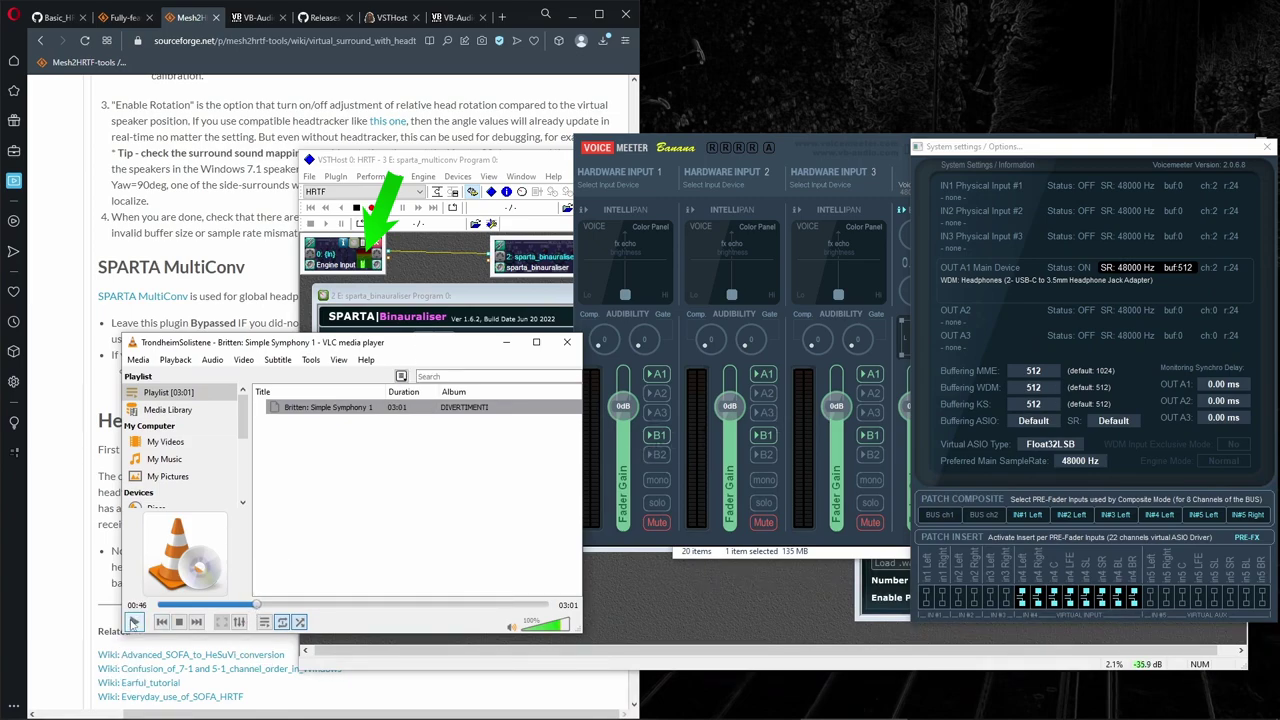
pyautogui.click(363, 272)
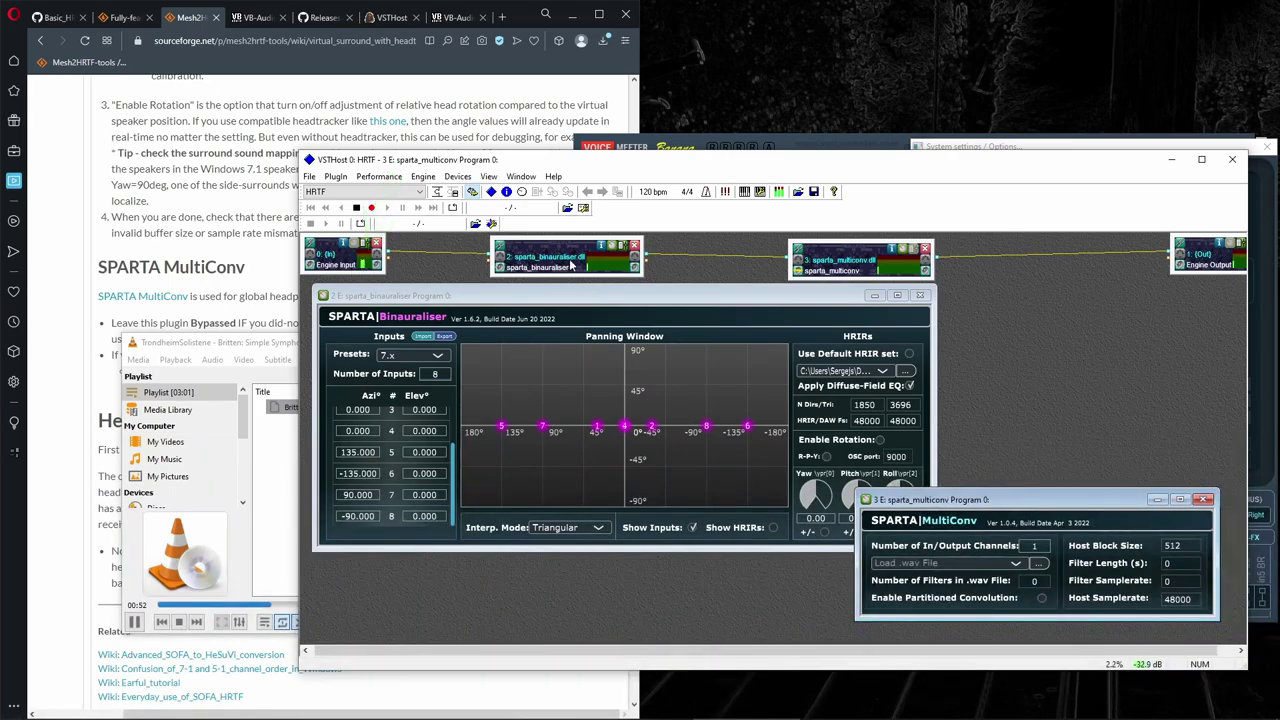
# Open the Binauraliser's ASIO channel selection and clear all input and output channel pairs.
pyautogui.click(413, 287)
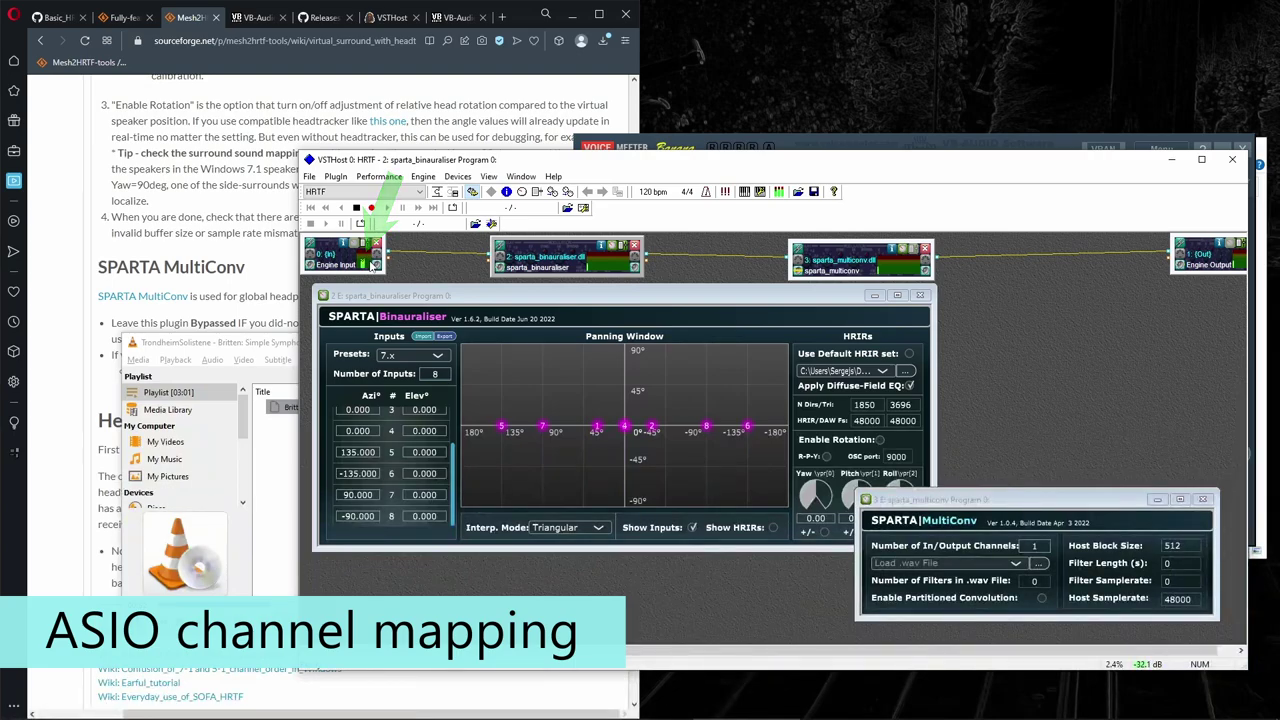
pyautogui.click(465, 177)
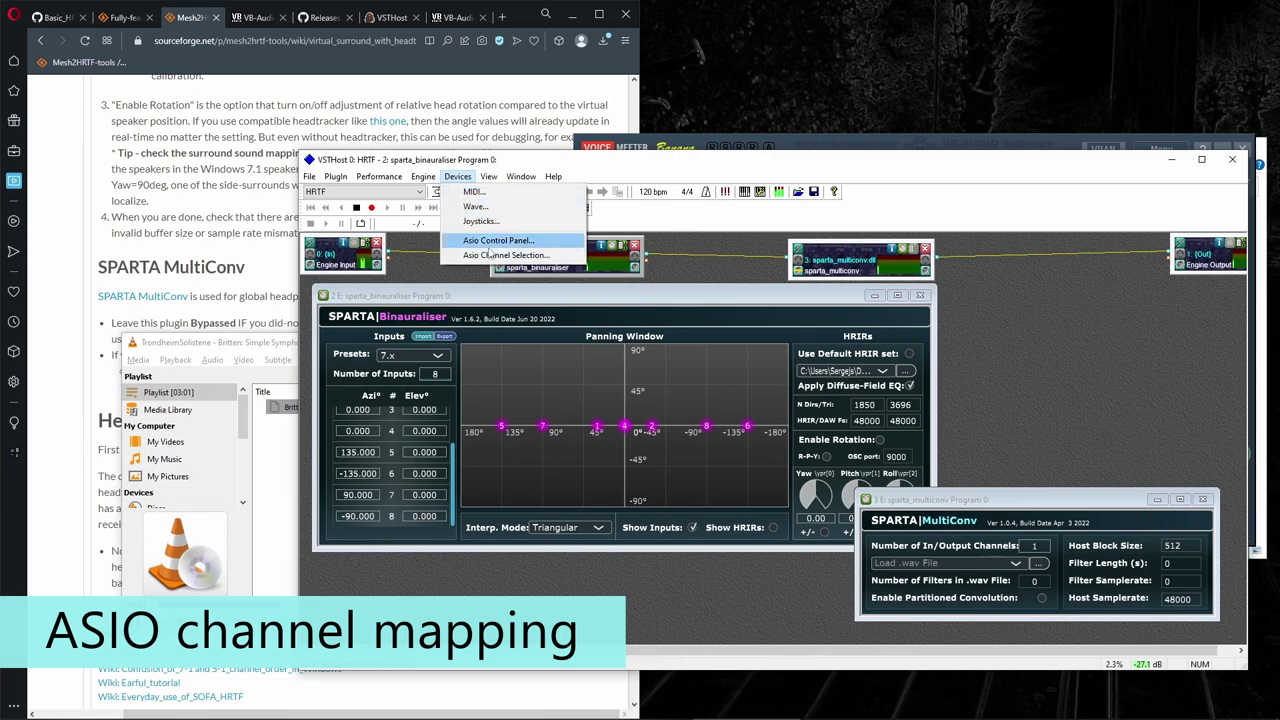
pyautogui.click(560, 256)
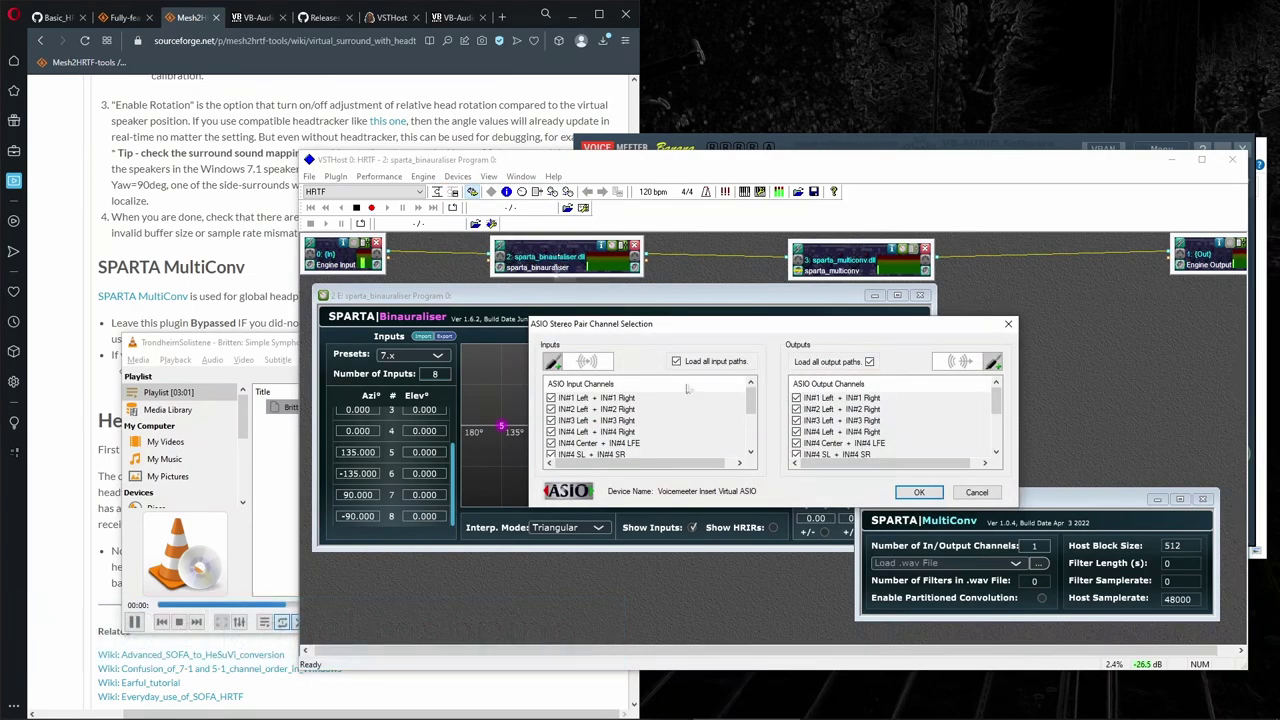
pyautogui.click(676, 362)
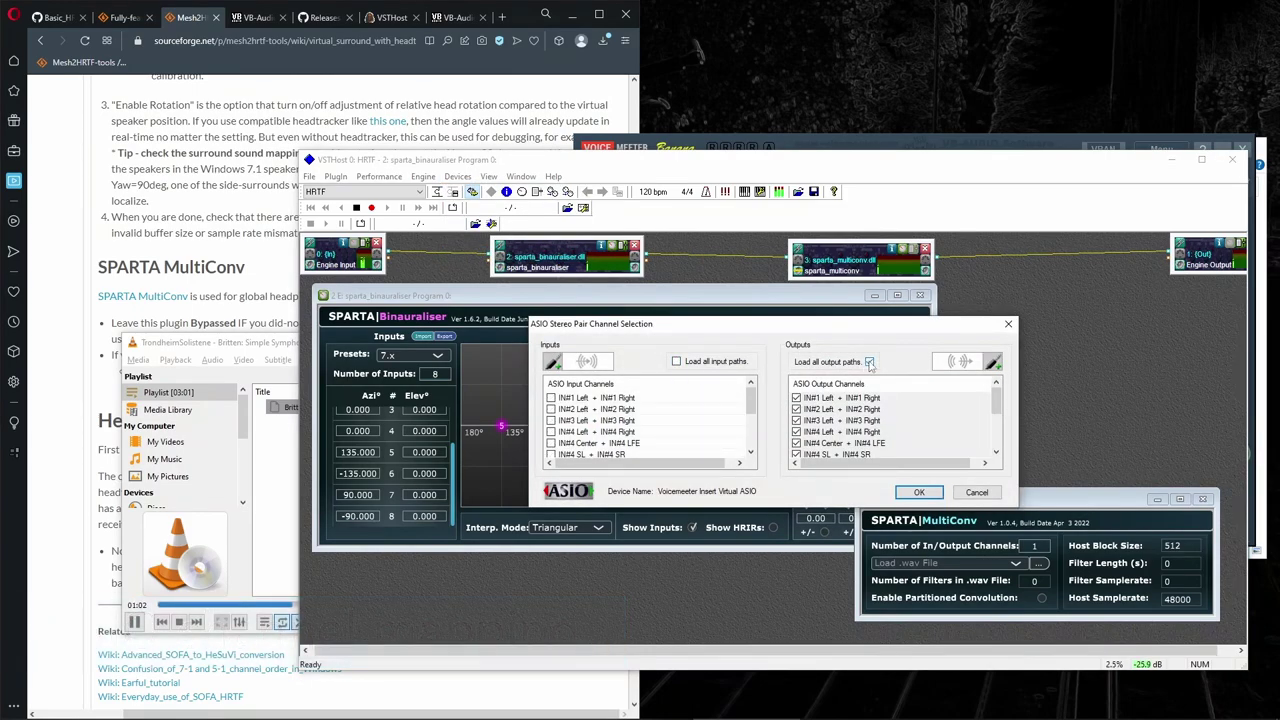
pyautogui.click(869, 362)
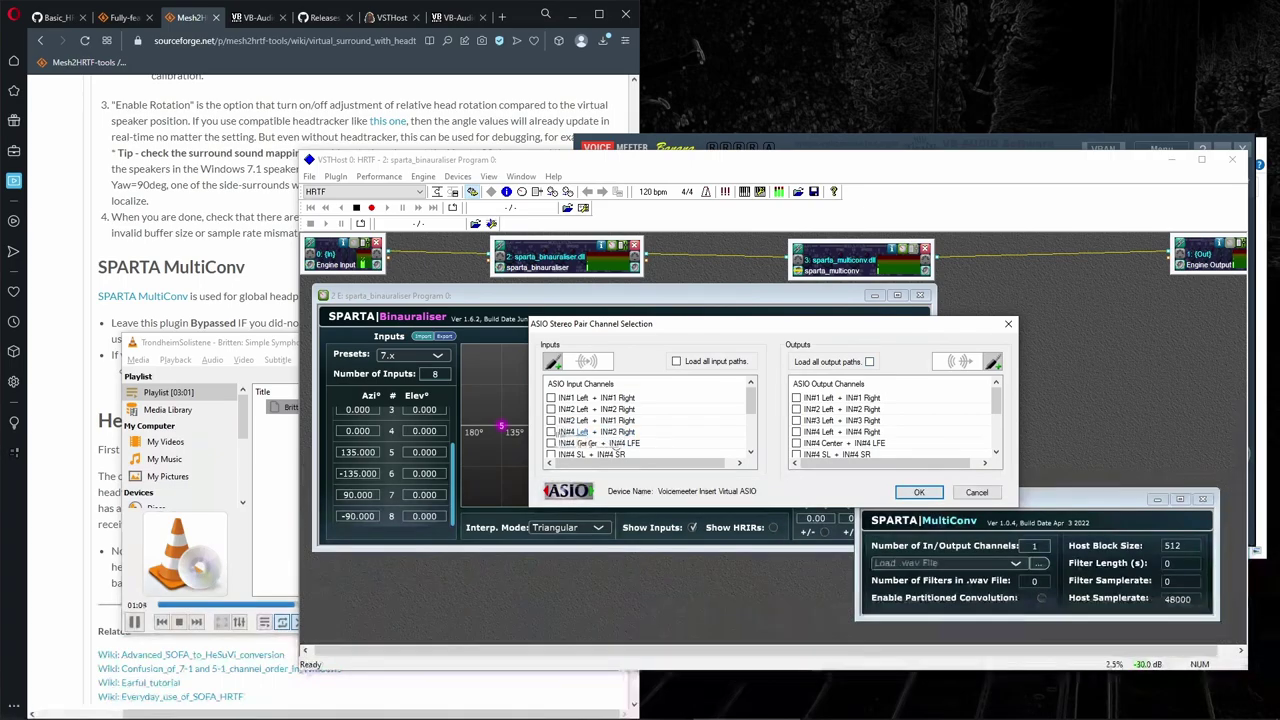
# Enable IN#4 Left/Right, Center/LFE and BL/BR inputs plus IN#4 Left/Right and BL/BR outputs, then confirm.
pyautogui.click(550, 433)
pyautogui.click(550, 443)
pyautogui.scroll(-1, 552, 450)
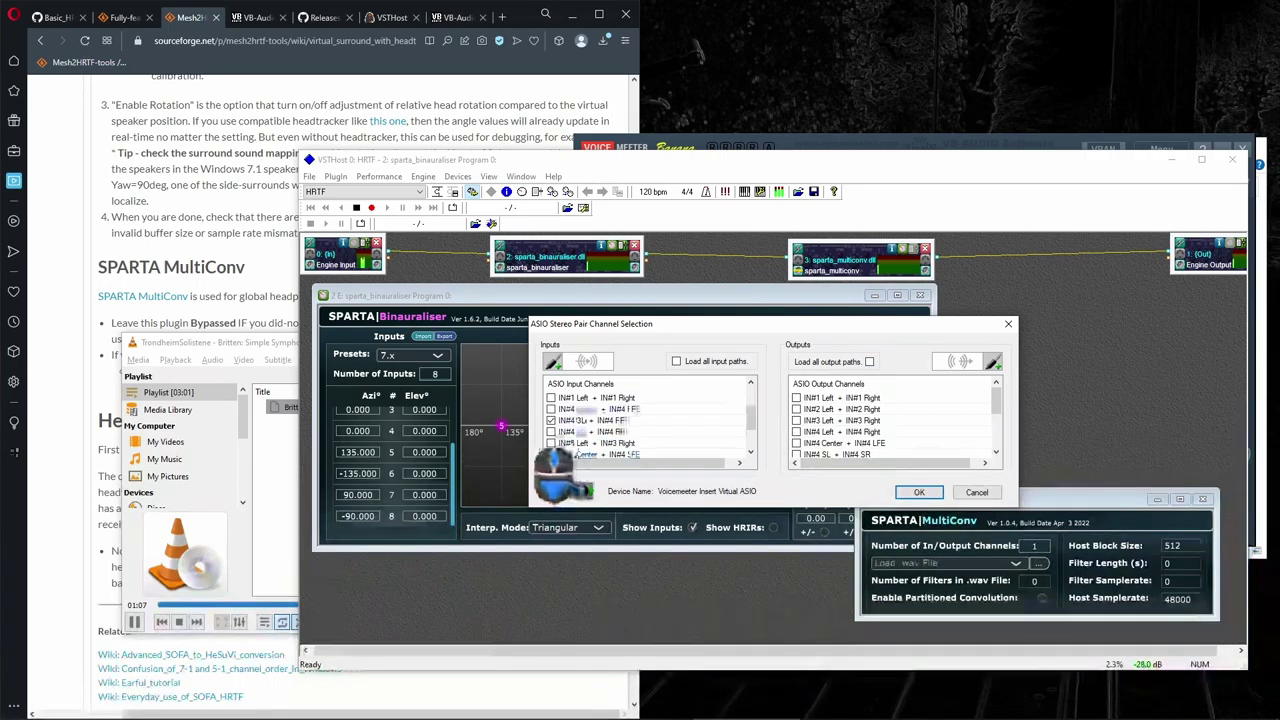
pyautogui.click(551, 432)
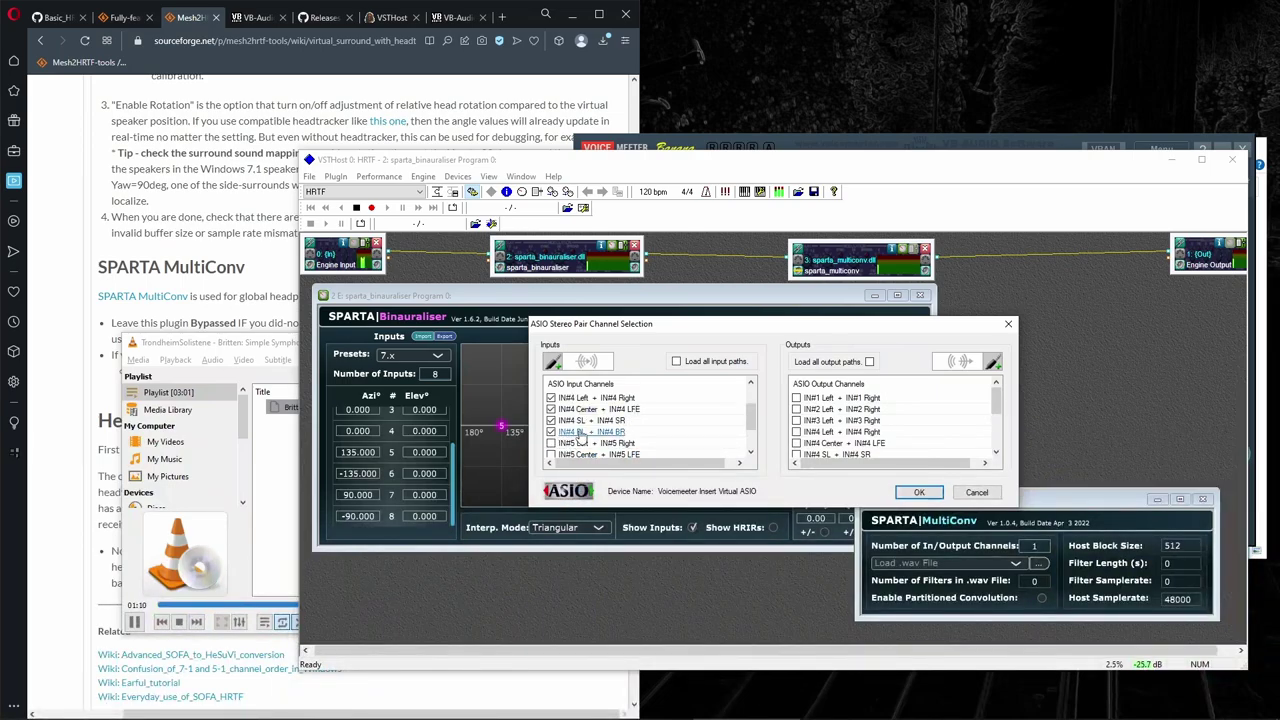
pyautogui.scroll(-1, 857, 440)
pyautogui.click(797, 398)
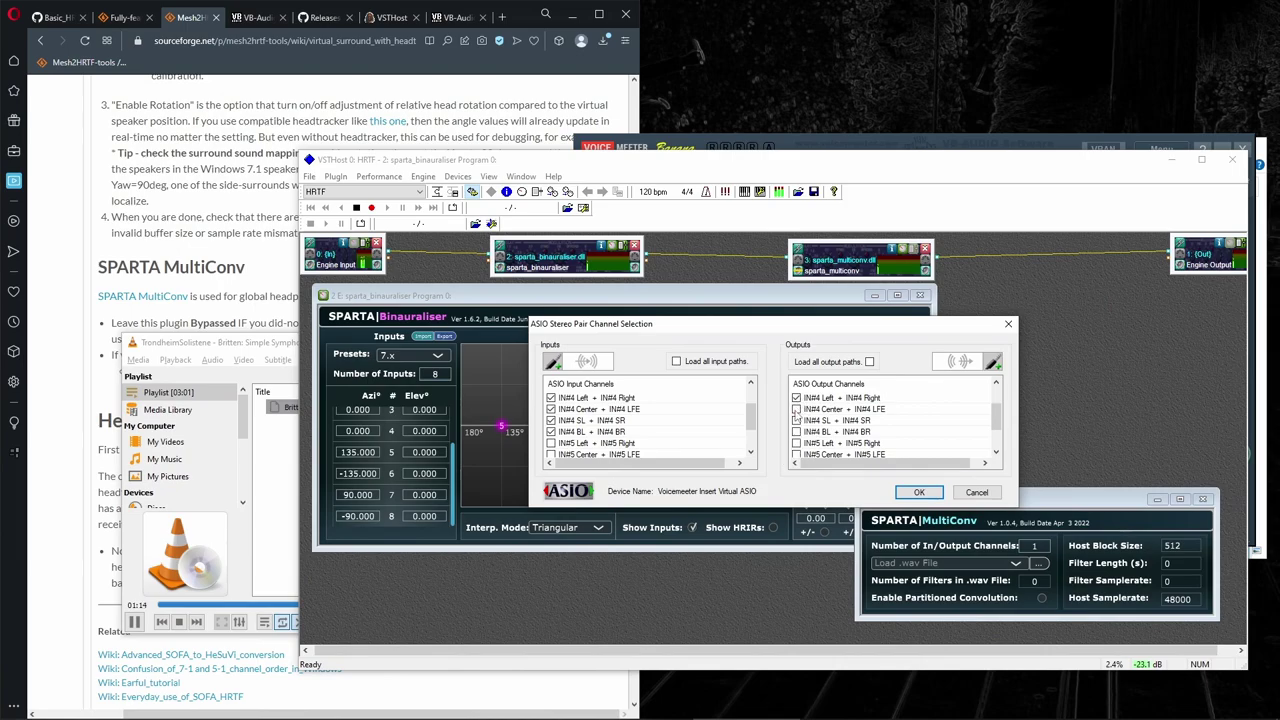
pyautogui.click(798, 434)
pyautogui.click(914, 494)
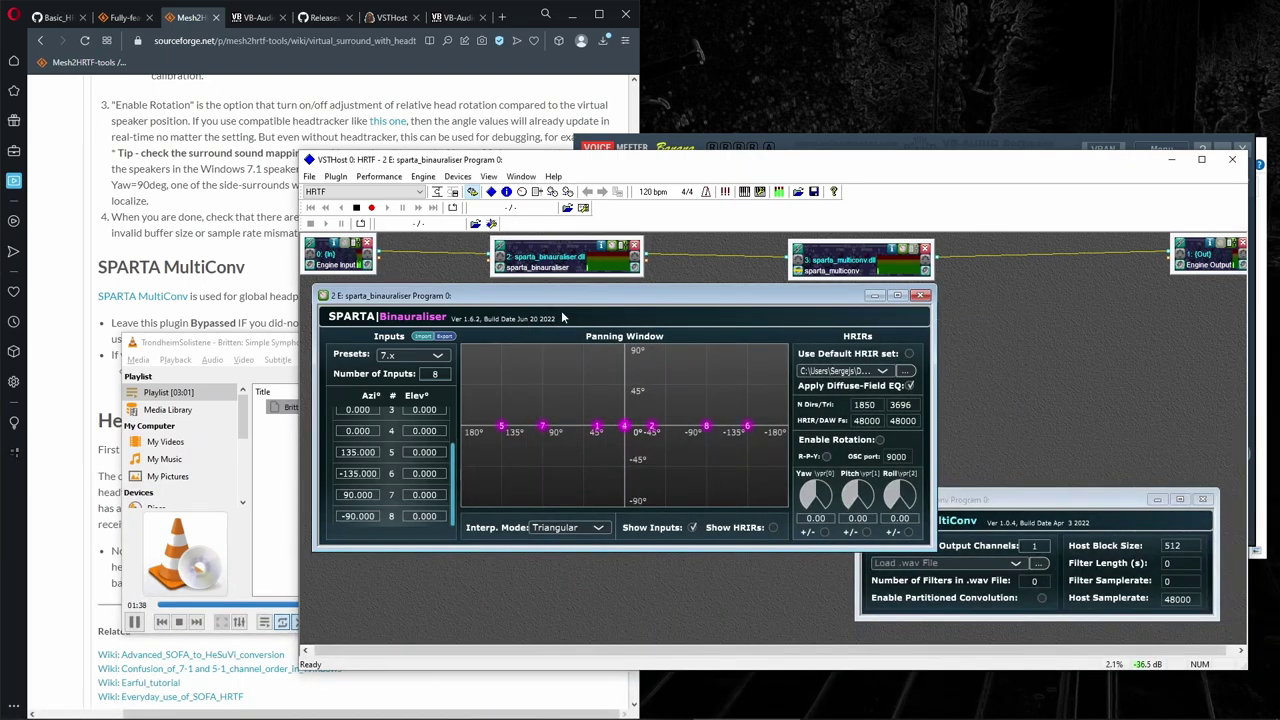
pyautogui.click(240, 584)
# Skip ahead in the VLC track, then switch to VSTHost and close it.
pyautogui.click(413, 607)
pyautogui.hotkey('alt', 'Tab')
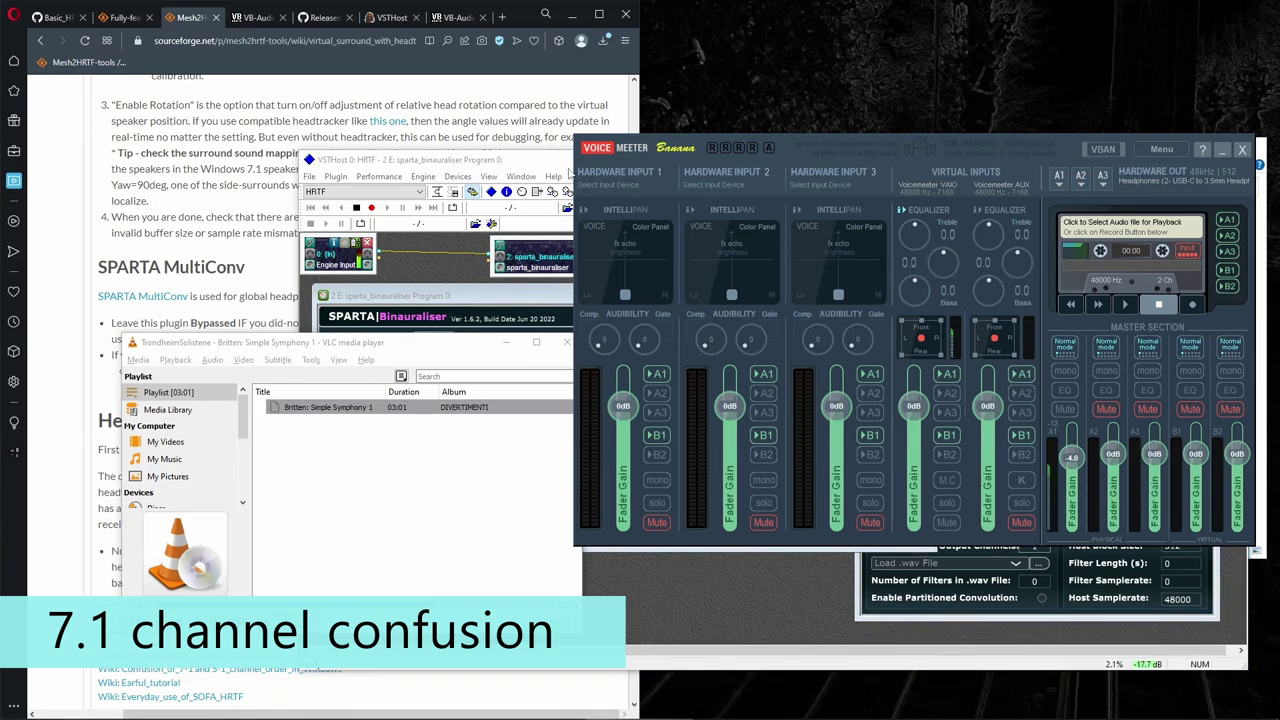
pyautogui.click(560, 165)
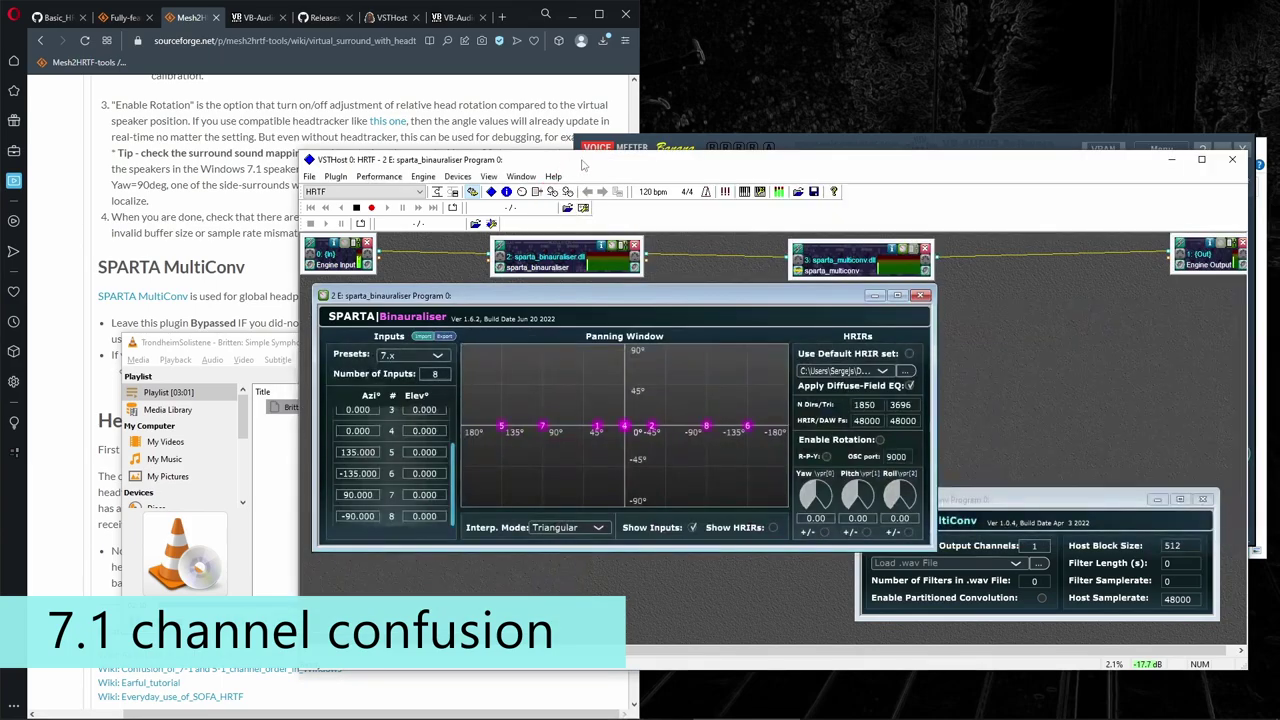
pyautogui.click(1230, 162)
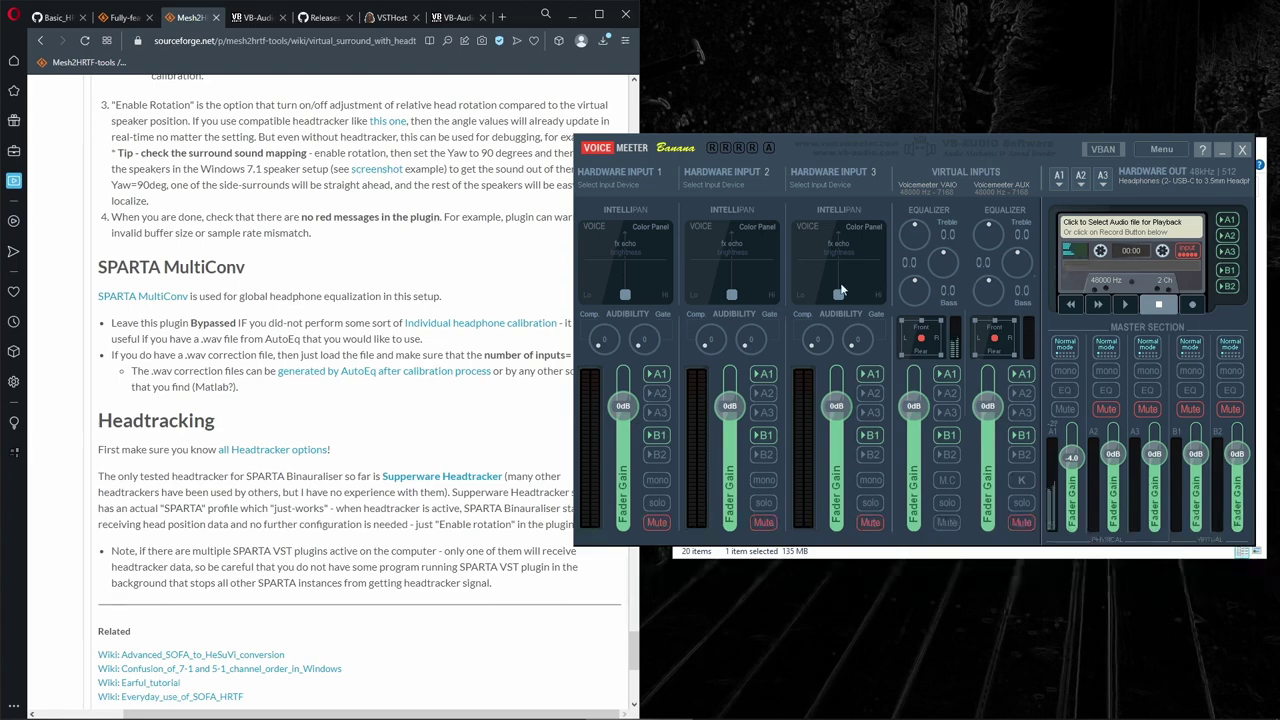
# Scroll the wiki up to the 'Import a 7.1 speaker preset' heading, select it, then deselect it.
pyautogui.click(400, 288)
pyautogui.scroll(5, 365, 340)
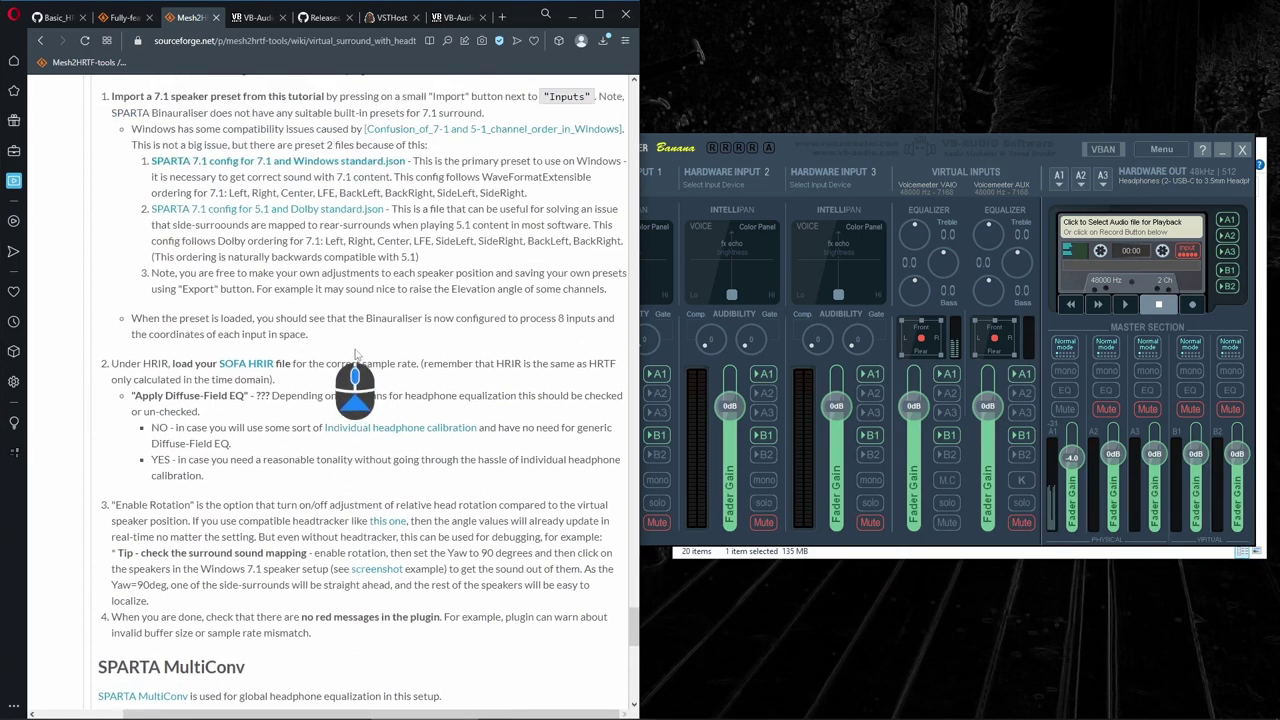
pyautogui.scroll(2, 355, 355)
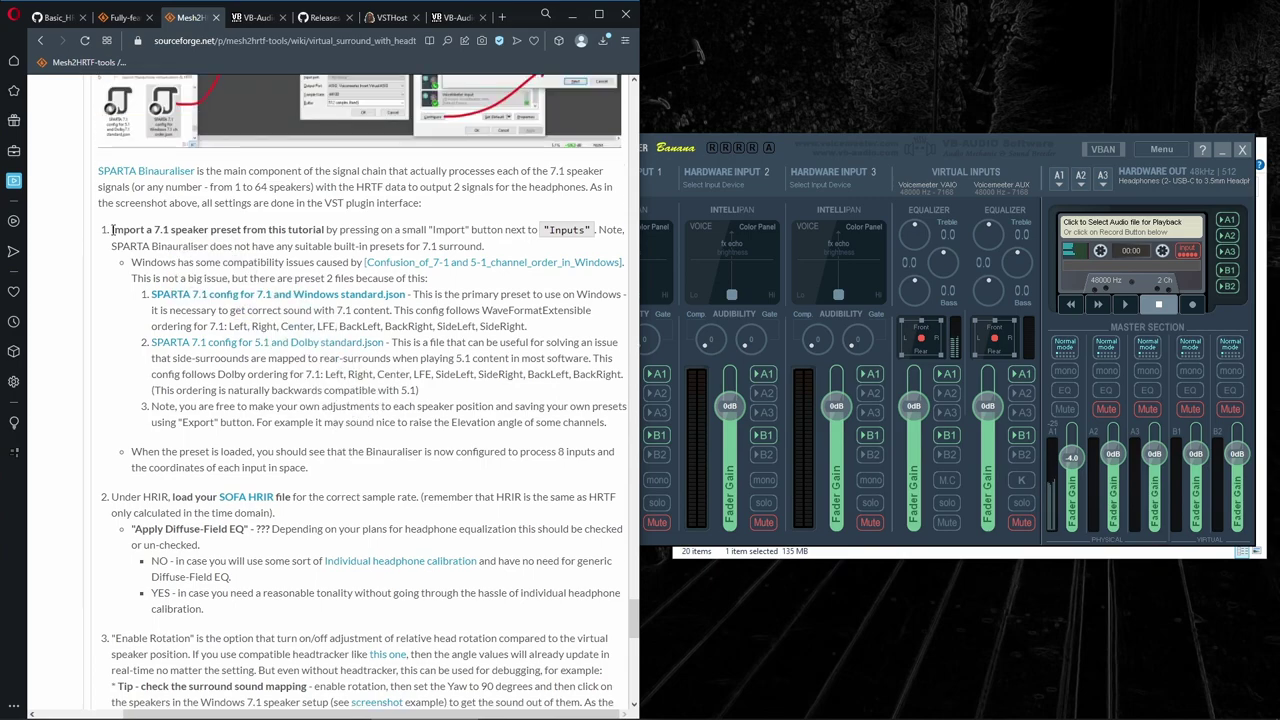
pyautogui.moveTo(112, 229); pyautogui.dragTo(328, 230)
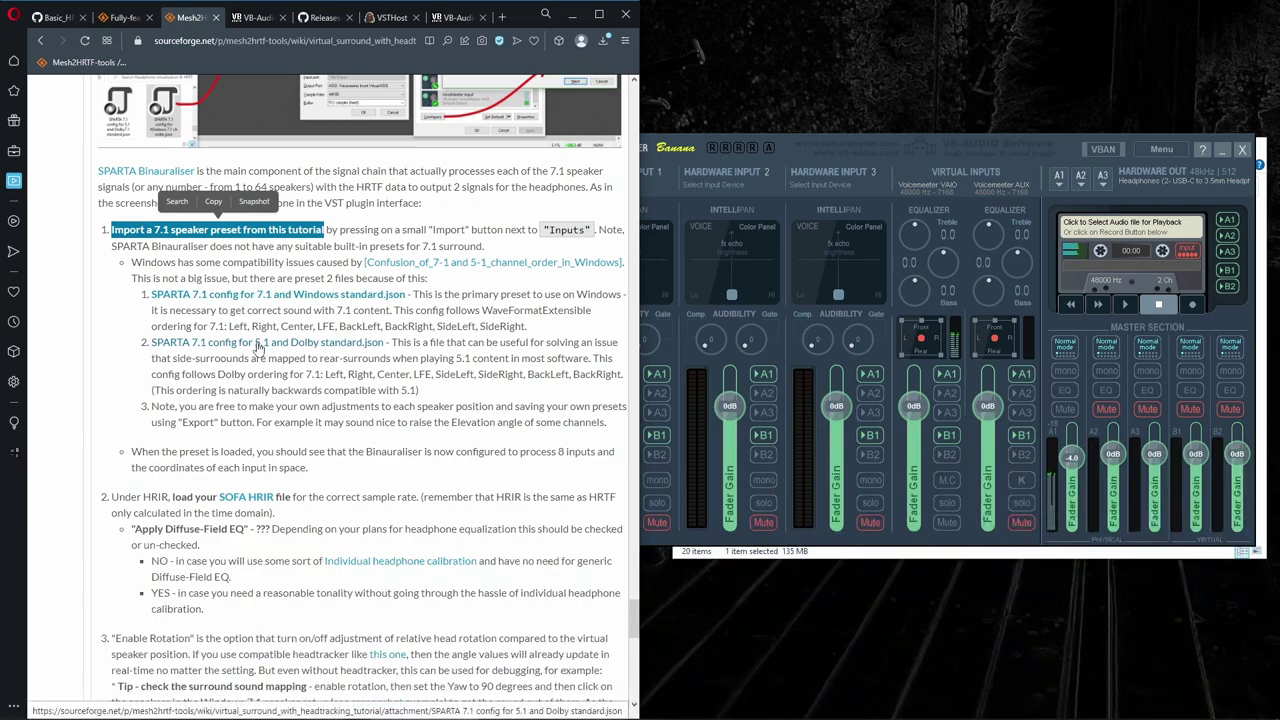
pyautogui.click(456, 350)
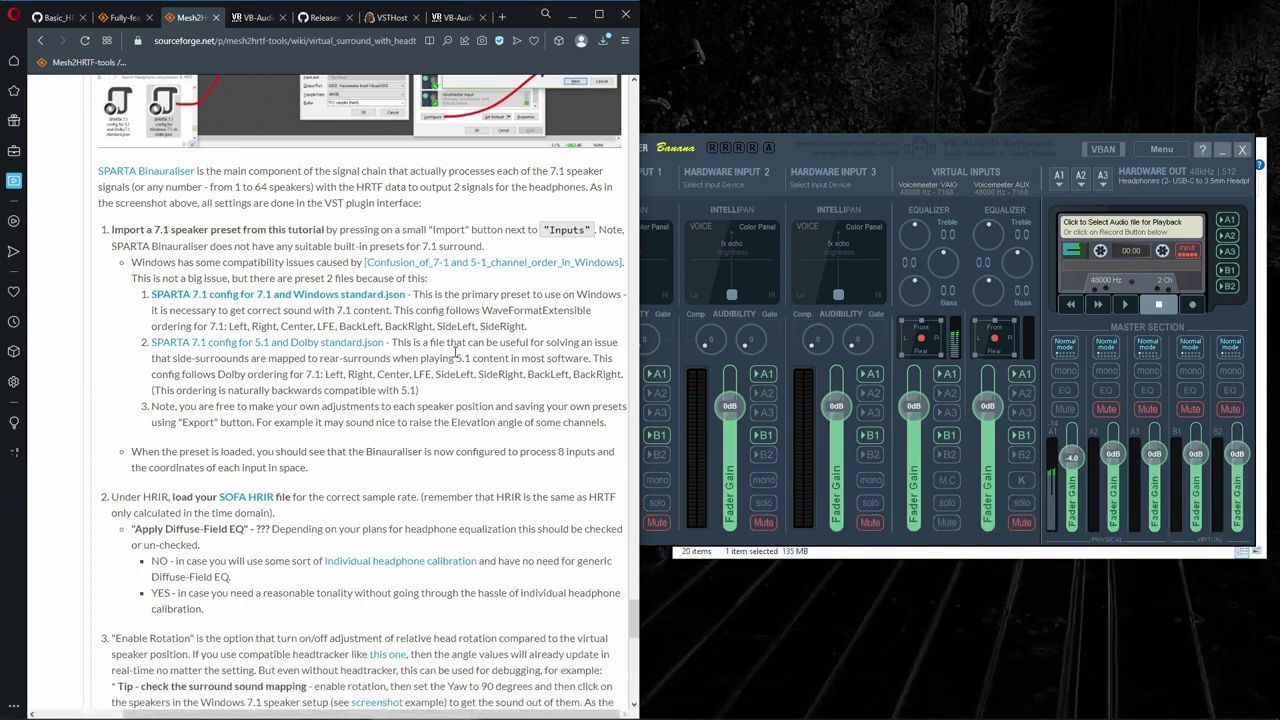
# Minimize the browser, relaunch VSTHost from the desktop shortcut, shift its window left, and close the MultiConv editor.
pyautogui.click(571, 14)
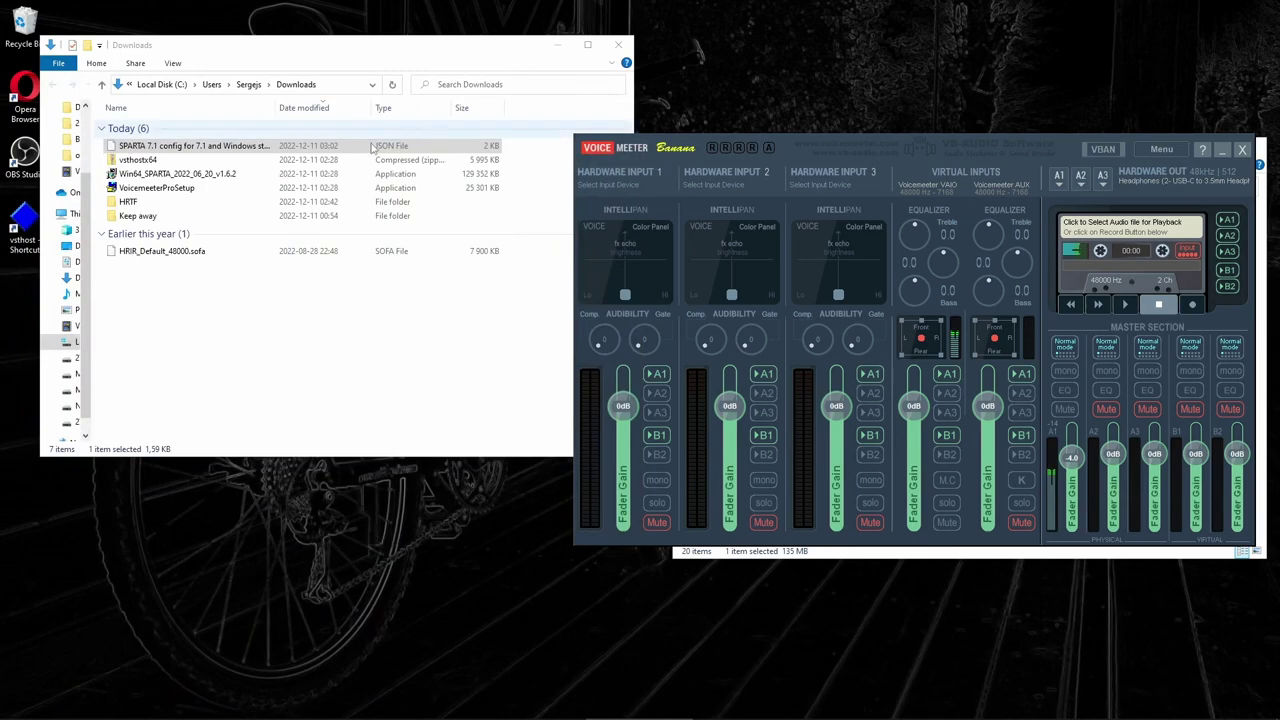
pyautogui.doubleClick(28, 224)
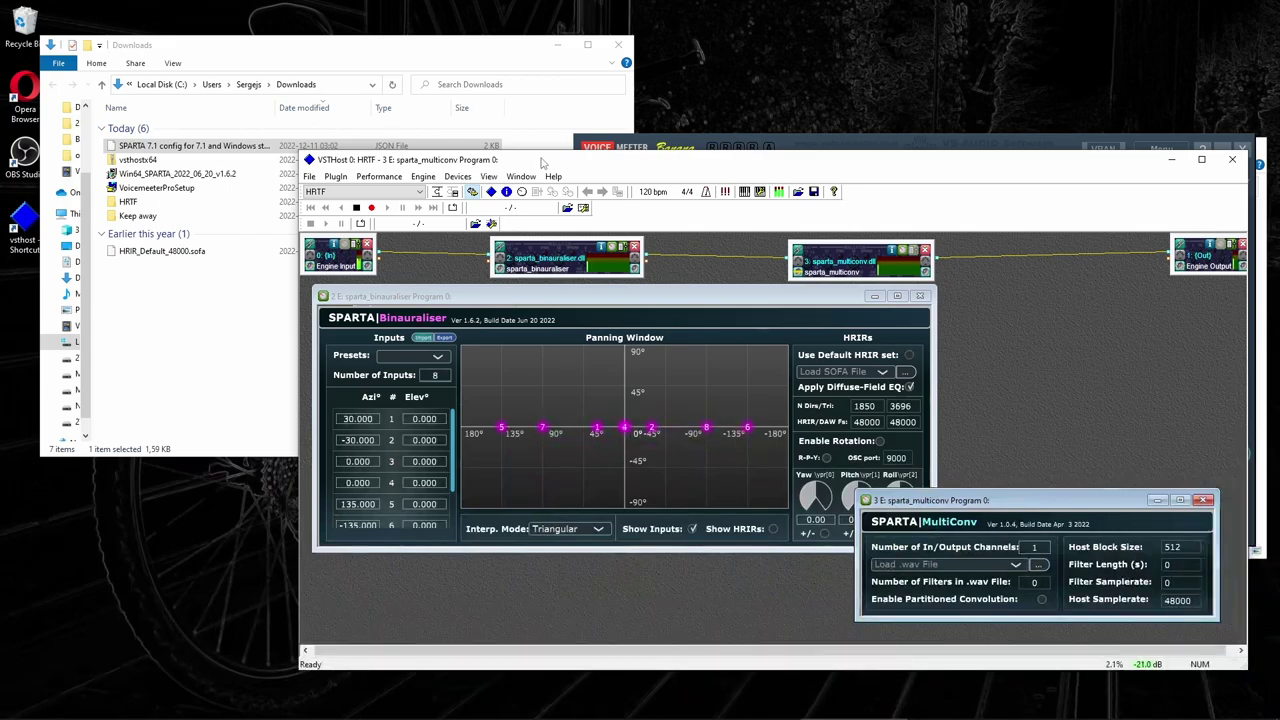
pyautogui.moveTo(541, 162); pyautogui.dragTo(288, 124)
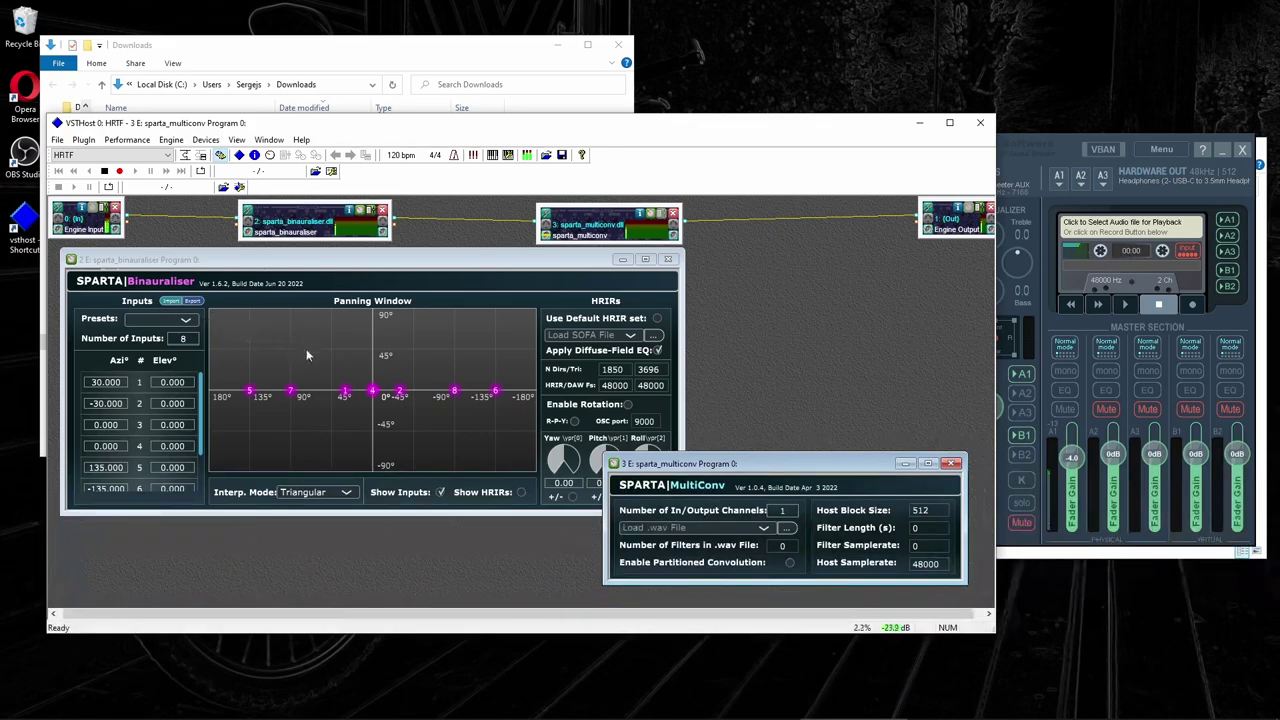
pyautogui.click(952, 463)
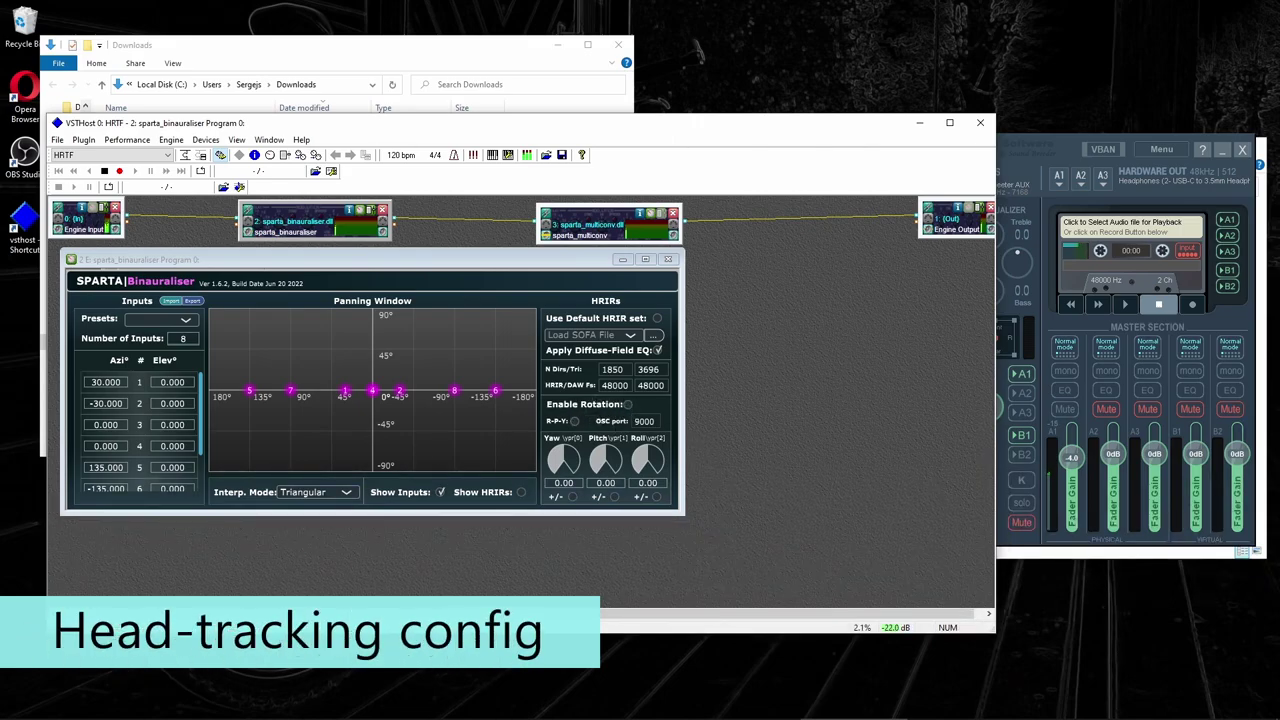
# In the Mesh2HRTF-tools wiki, open the Supperware Headtracker link in a new tab.
pyautogui.hotkey('alt', 'Tab')
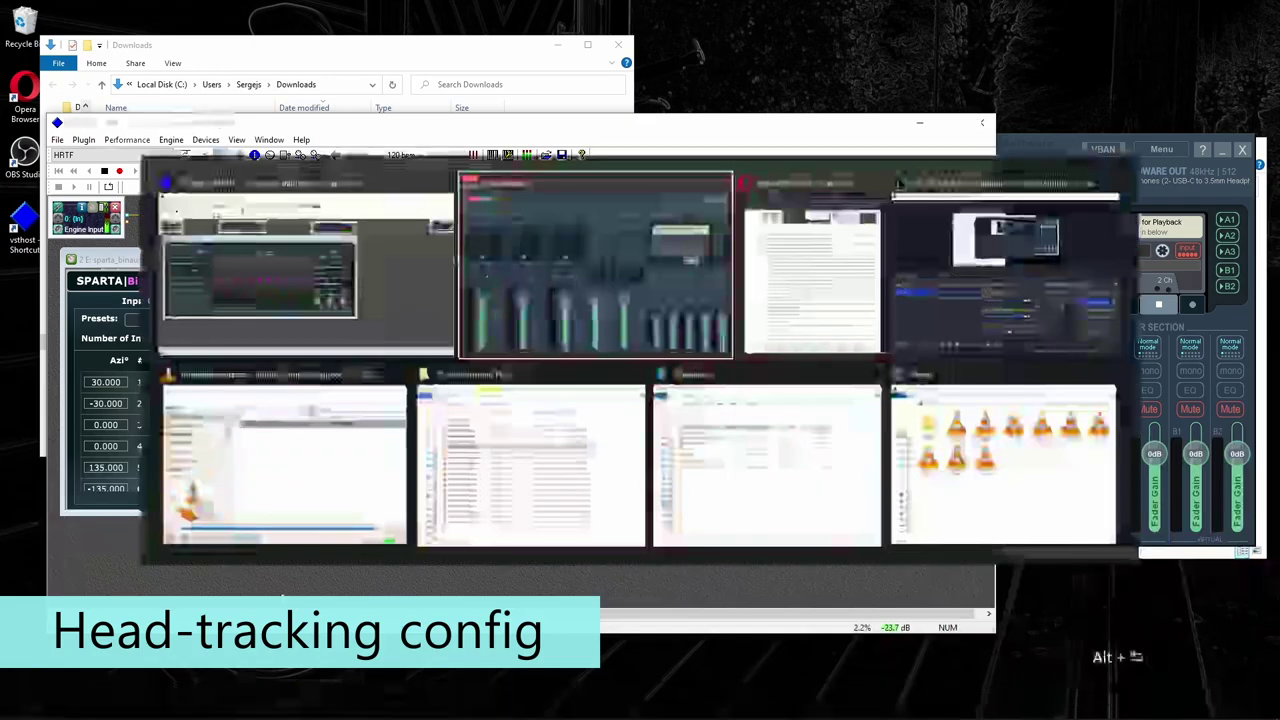
pyautogui.hotkey('alt', 'Tab')
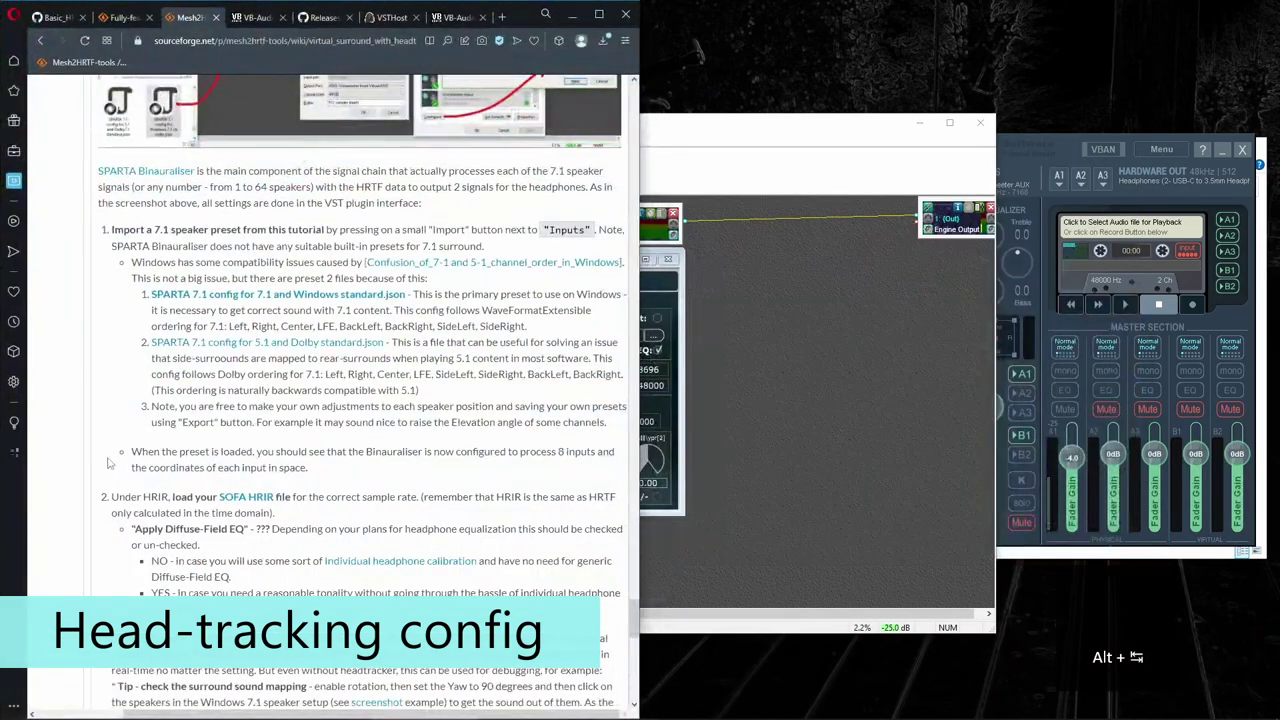
pyautogui.scroll(-7, 78, 483)
pyautogui.scroll(-1, 78, 483)
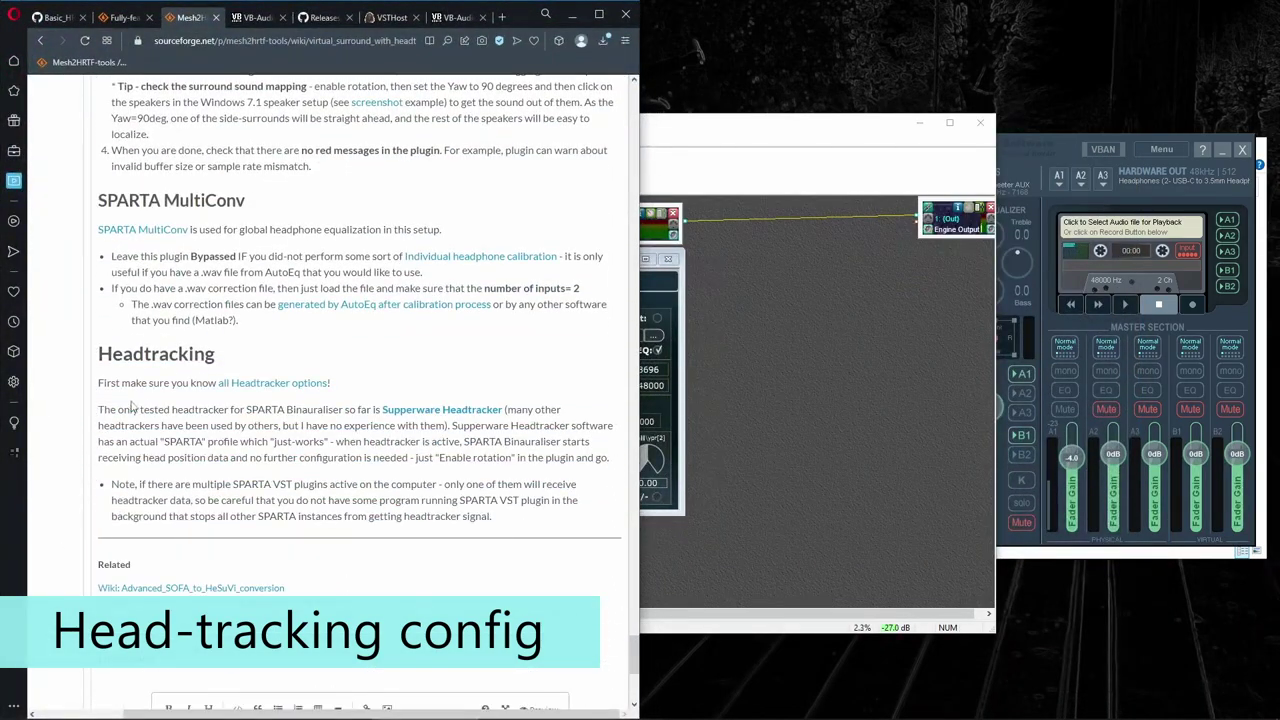
pyautogui.rightClick(429, 411)
pyautogui.click(458, 421)
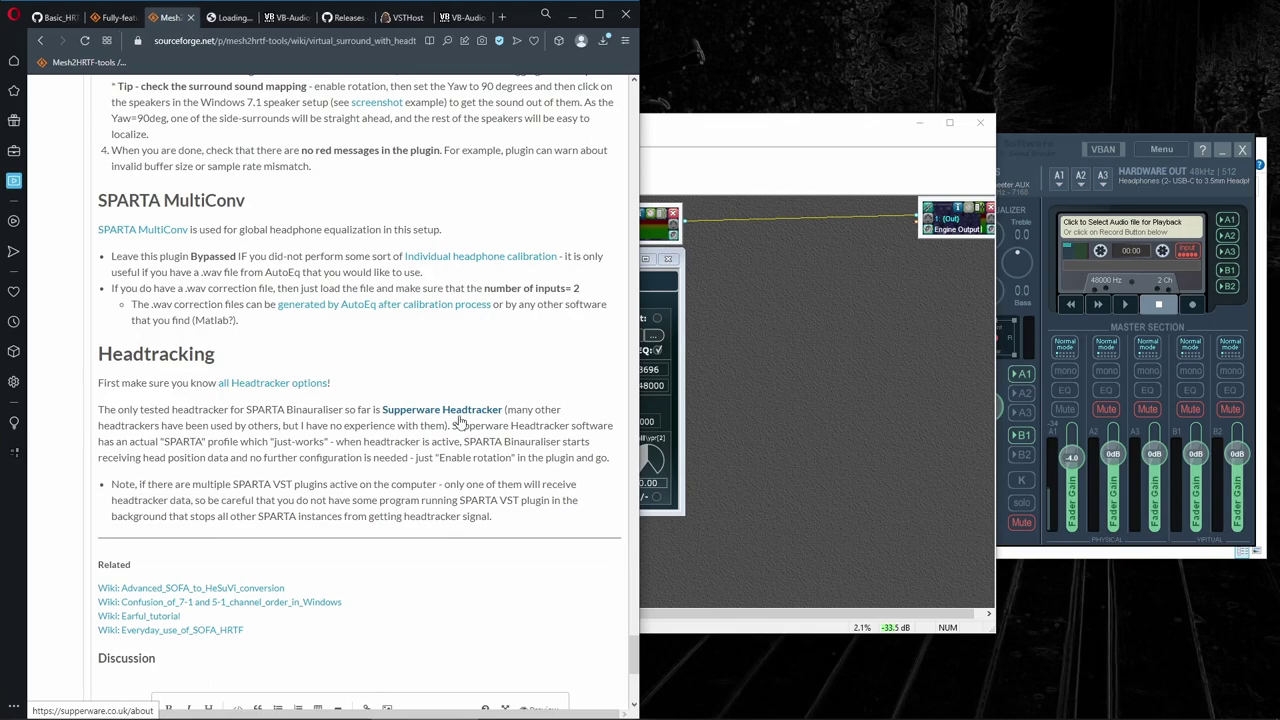
# On Supperware's support page, download Bridgehead for Windows (64-bit) and show the zip in its folder.
pyautogui.click(226, 18)
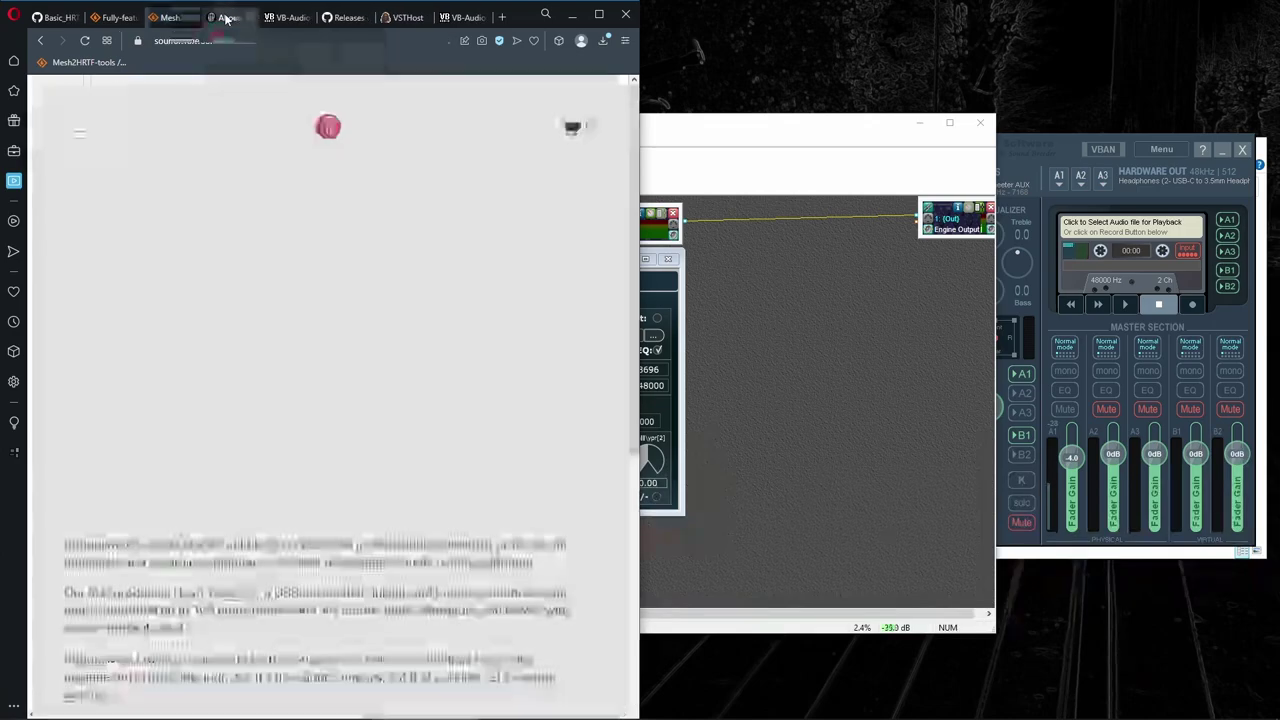
pyautogui.click(84, 126)
pyautogui.click(360, 410)
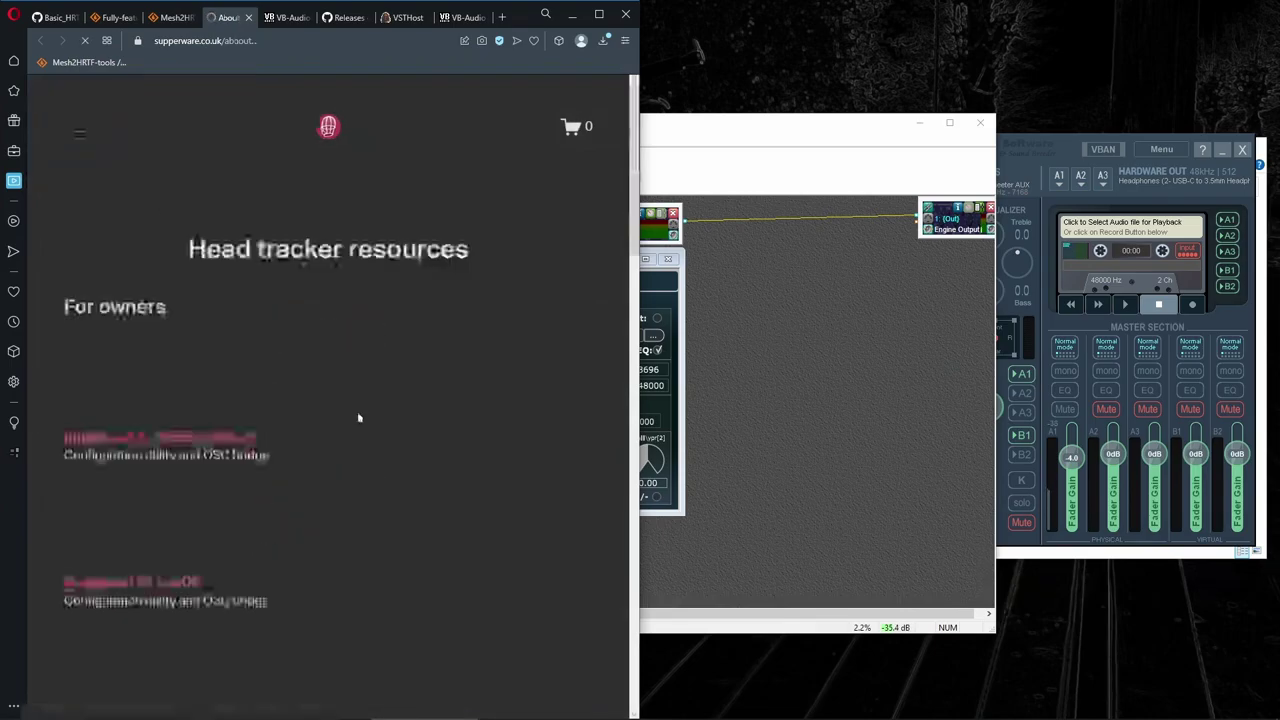
pyautogui.click(175, 441)
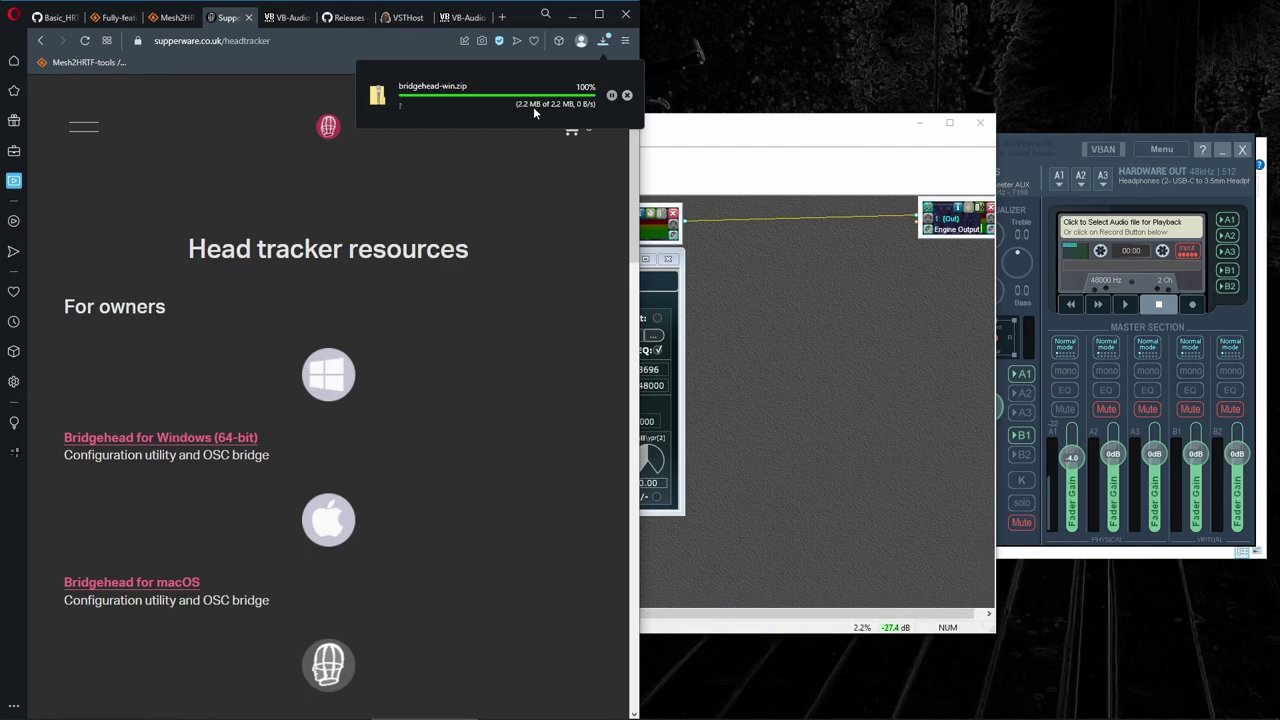
pyautogui.click(611, 99)
# Extract bridgehead-win.zip into a bridgehead-win folder and select the Bridgehead Installer.
pyautogui.rightClick(147, 249)
pyautogui.moveTo(180, 318)
pyautogui.click(410, 382)
pyautogui.doubleClick(147, 216)
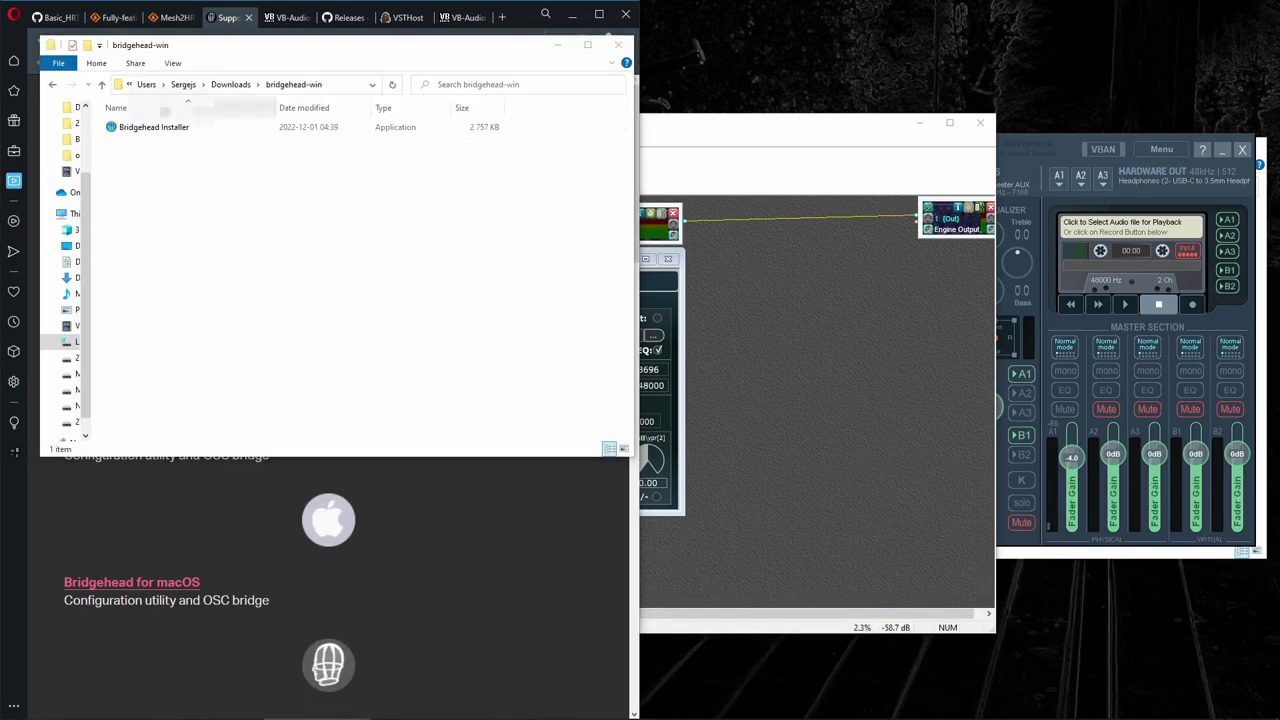
pyautogui.click(166, 125)
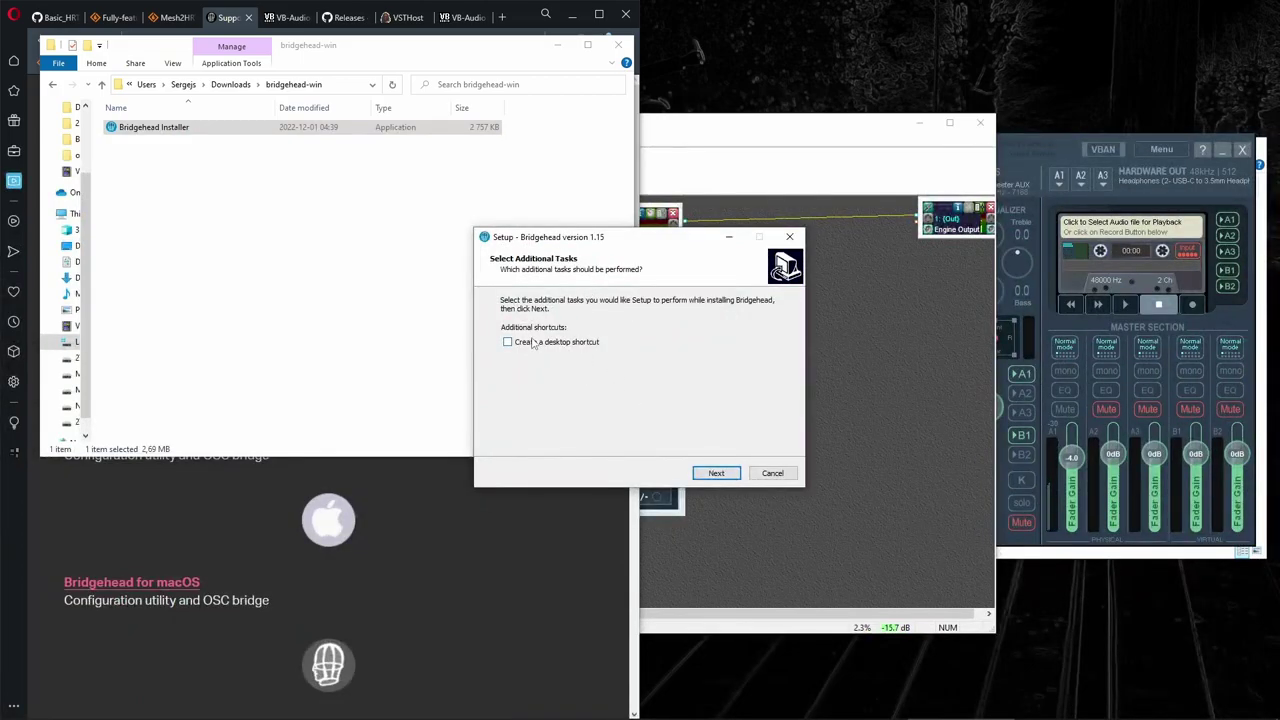
# Complete the Bridgehead setup, launch it, and allow its network access through the firewall.
pyautogui.click(714, 473)
pyautogui.click(712, 474)
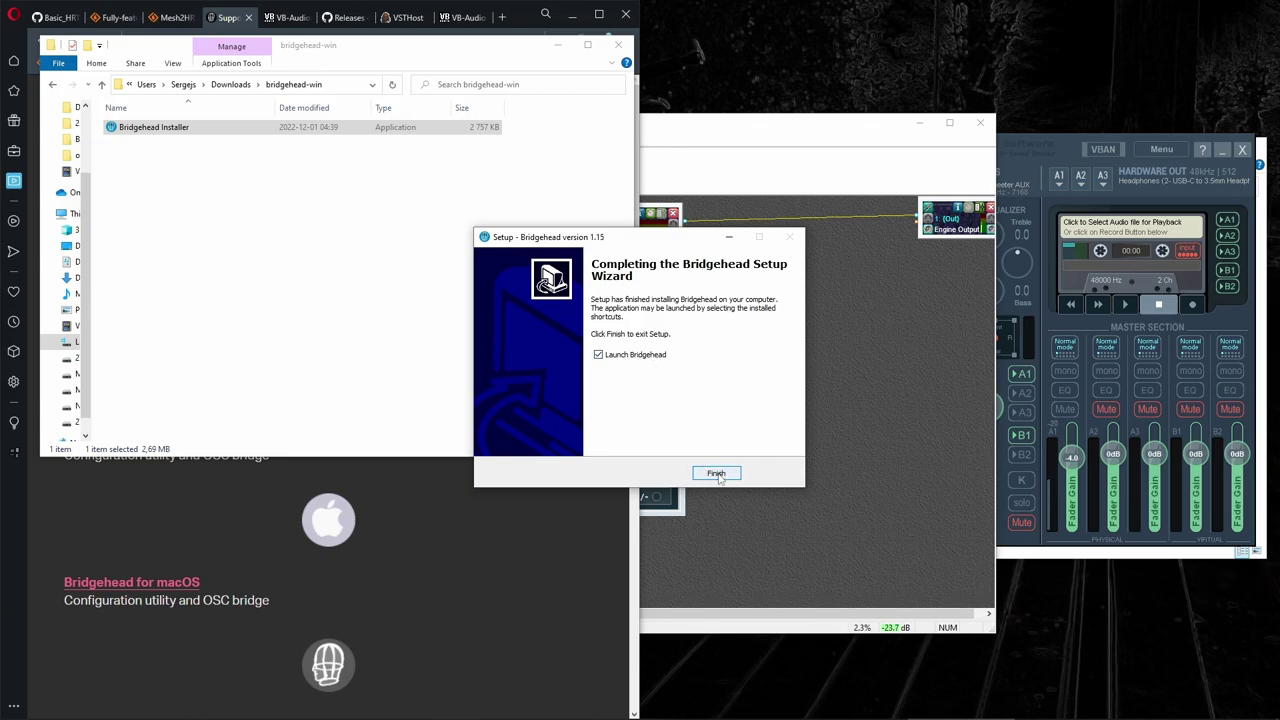
pyautogui.click(716, 474)
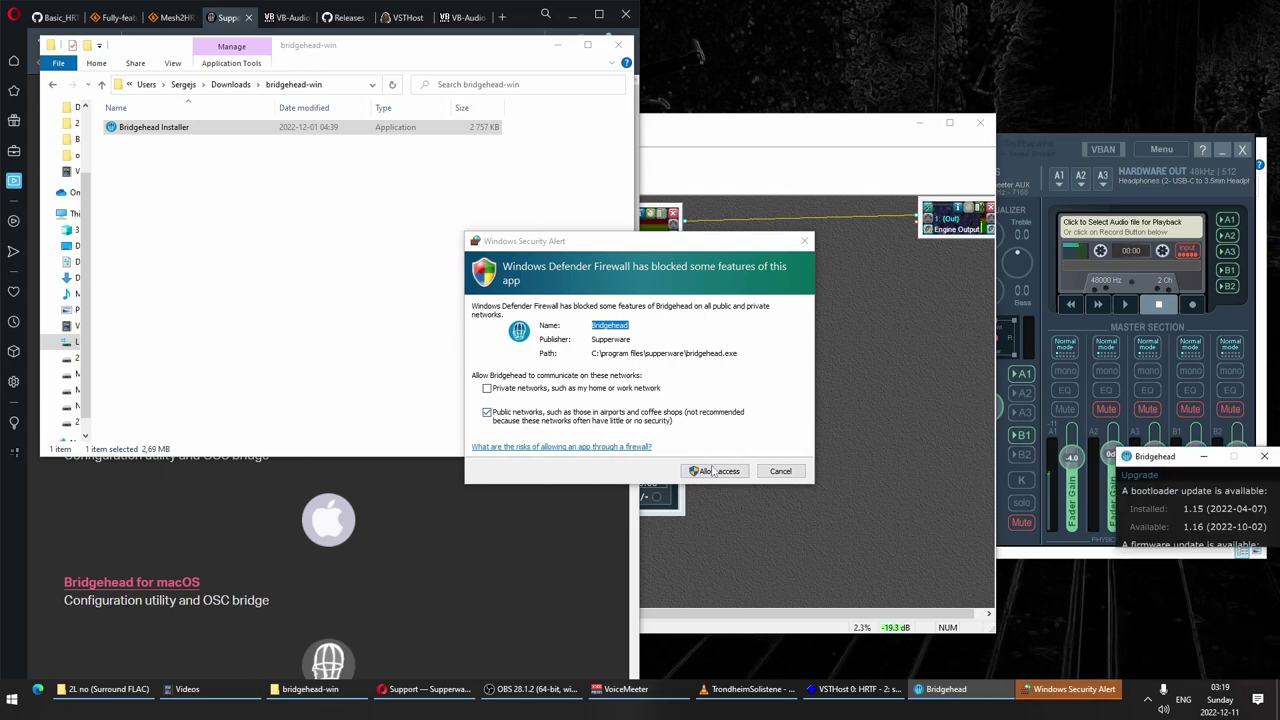
pyautogui.click(714, 474)
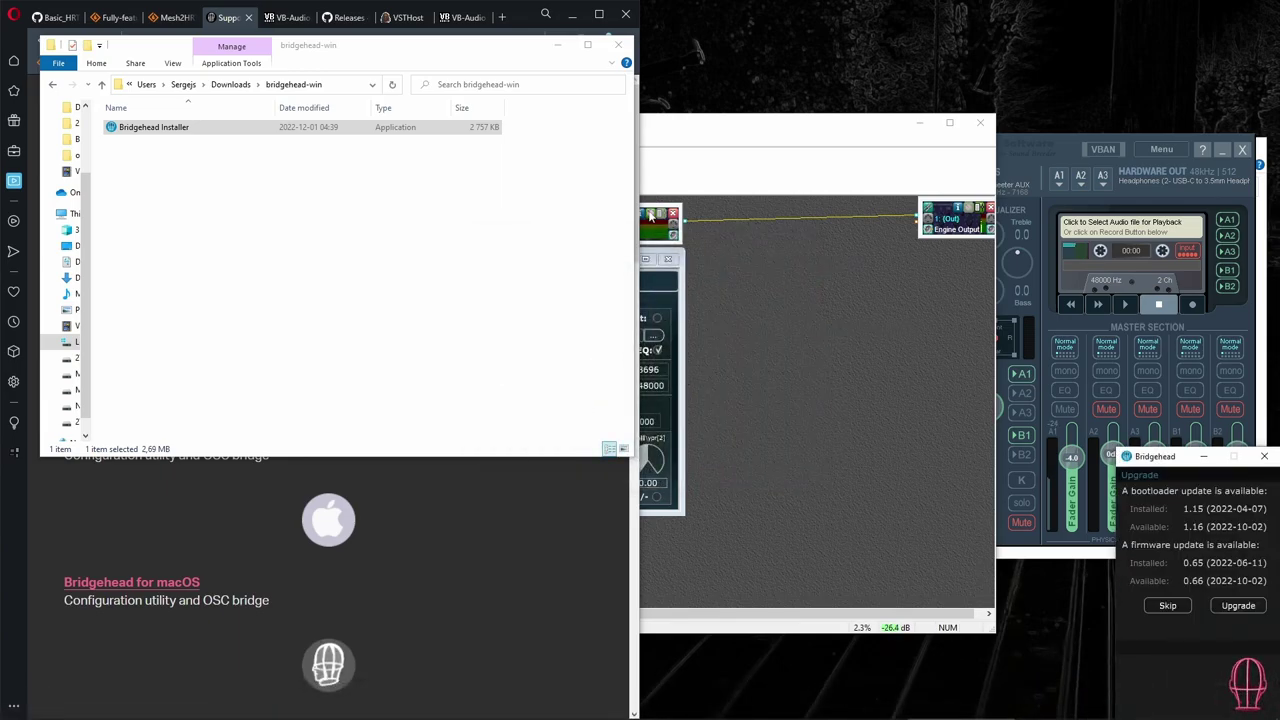
pyautogui.click(662, 181)
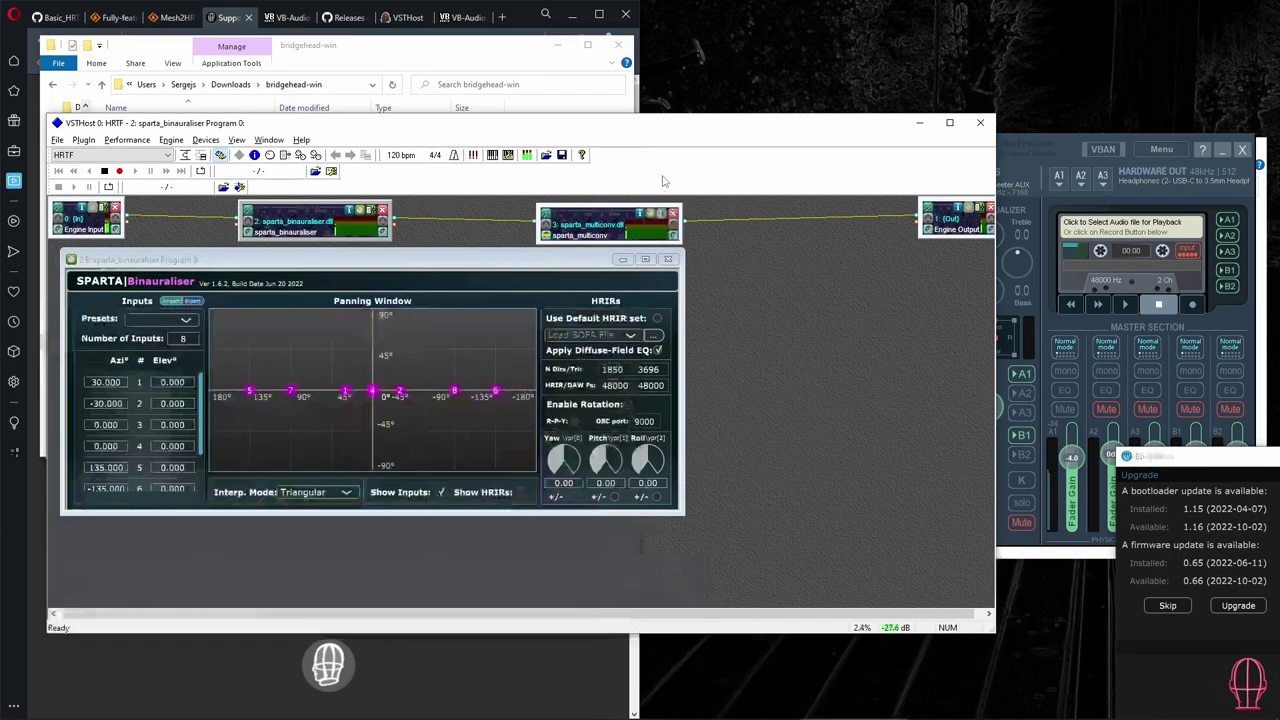
# Skip the bootloader and firmware upgrades and choose the SPARTA output profile in Bridge Settings.
pyautogui.click(1168, 605)
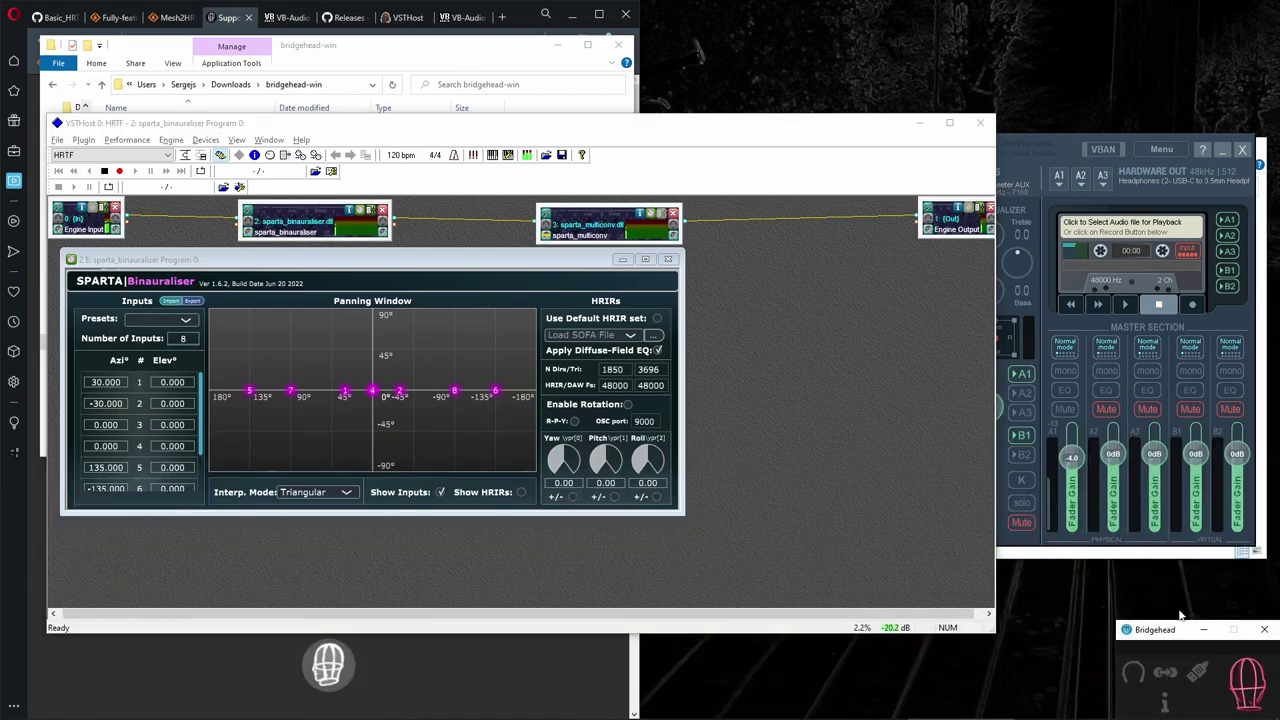
pyautogui.click(1163, 676)
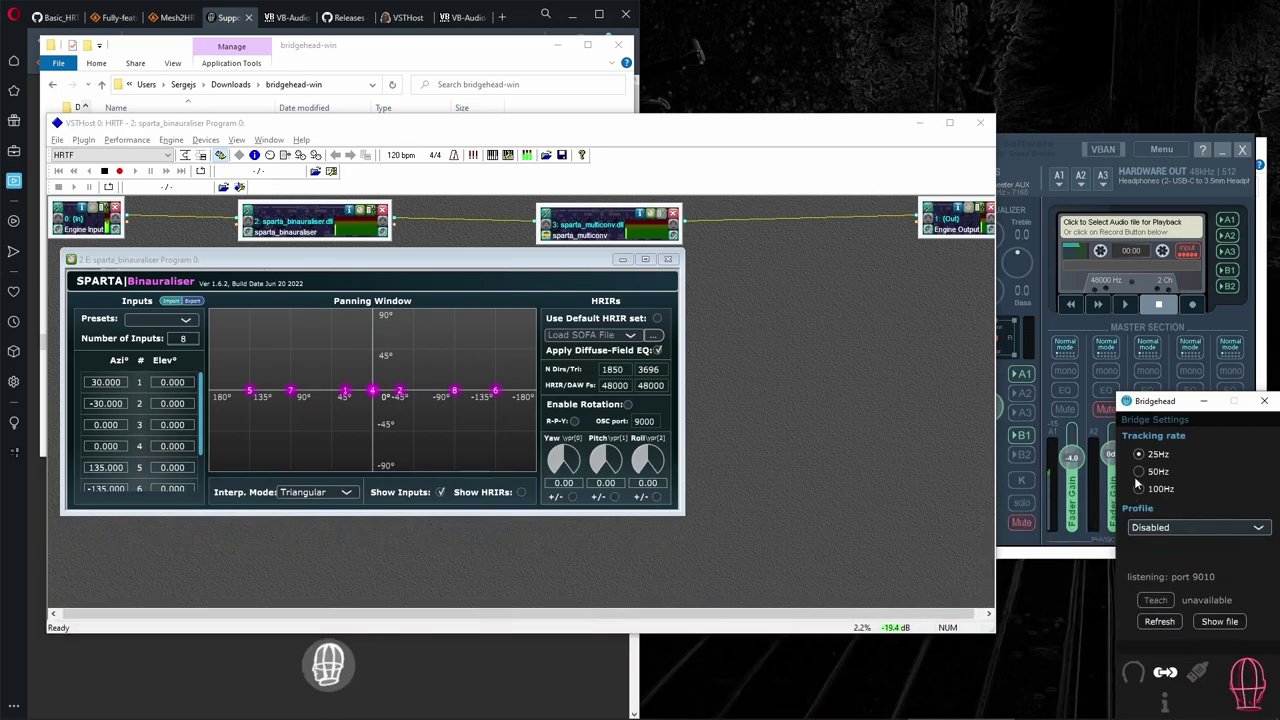
pyautogui.click(1218, 533)
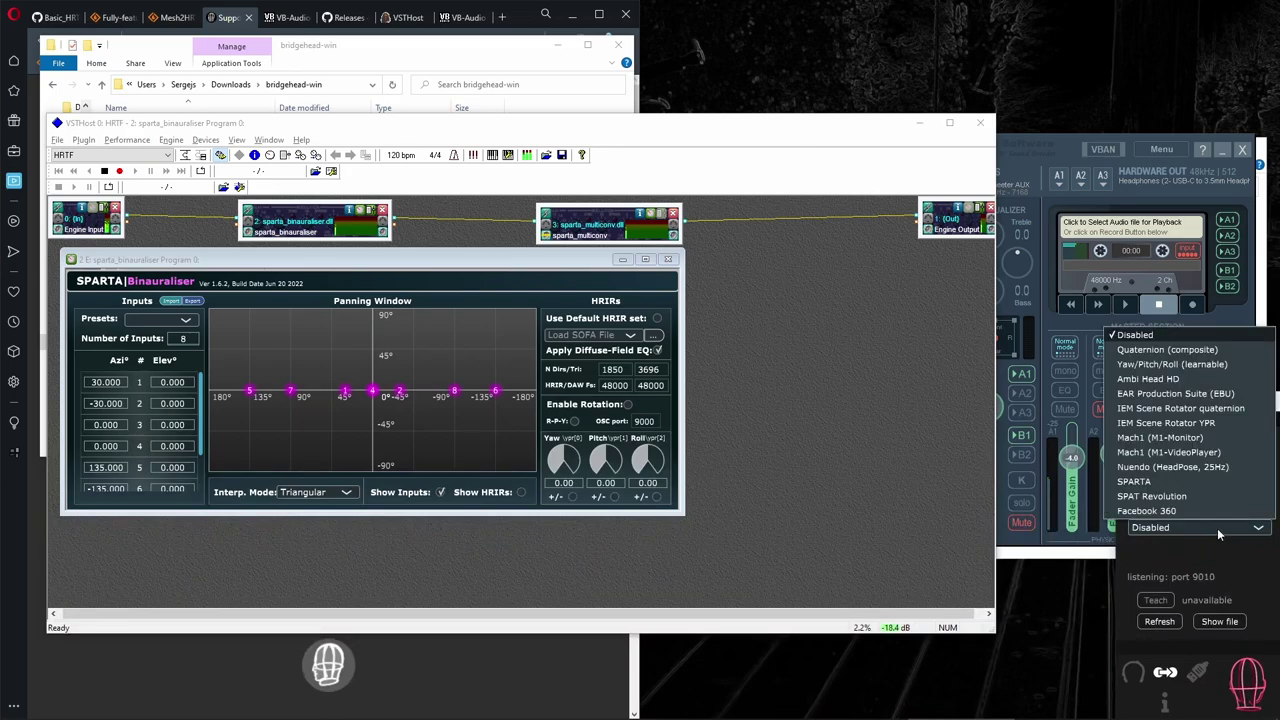
pyautogui.click(1164, 480)
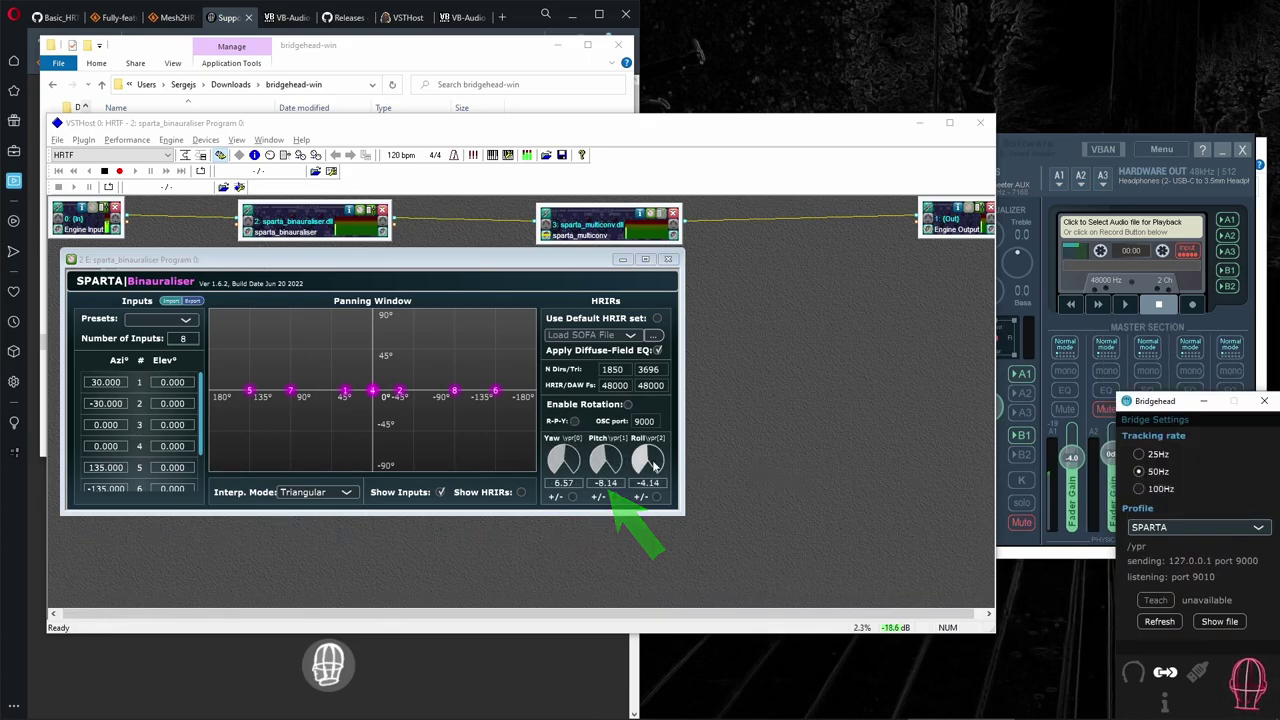
# Enable head-tracking rotation in the Binauraliser, toggling it once to compare against Bridgehead.
pyautogui.click(629, 405)
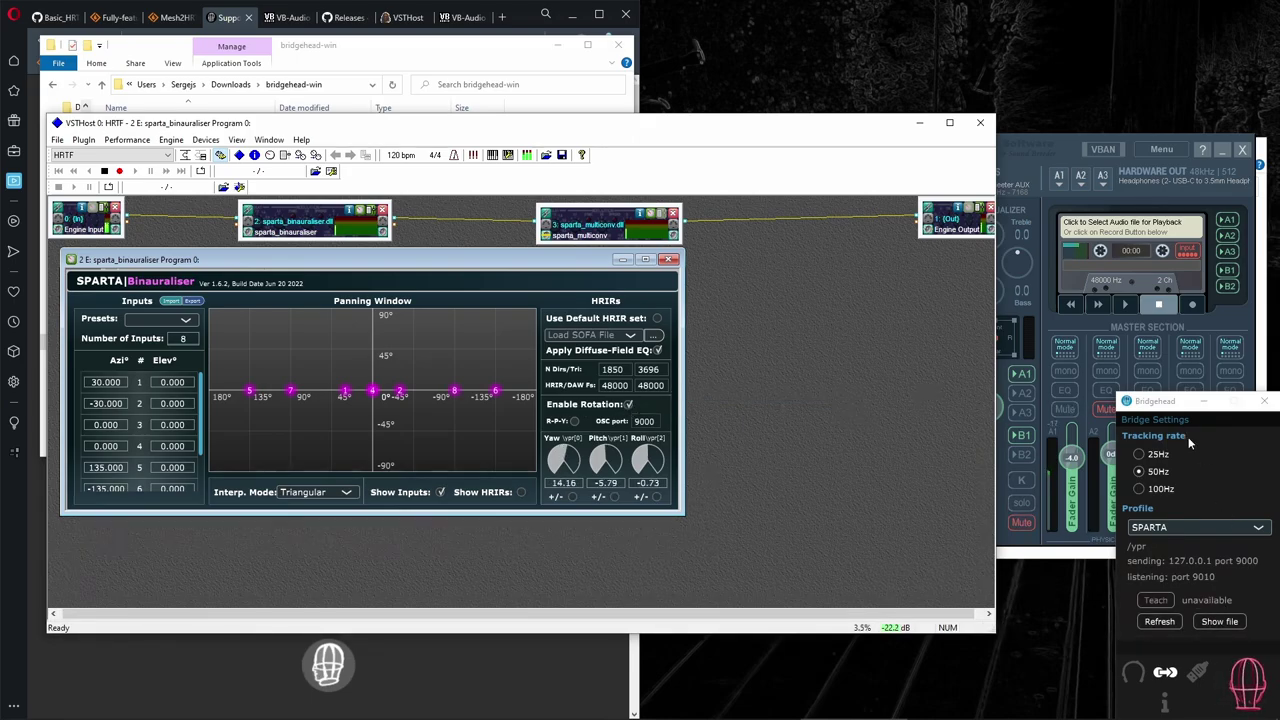
pyautogui.click(1166, 405)
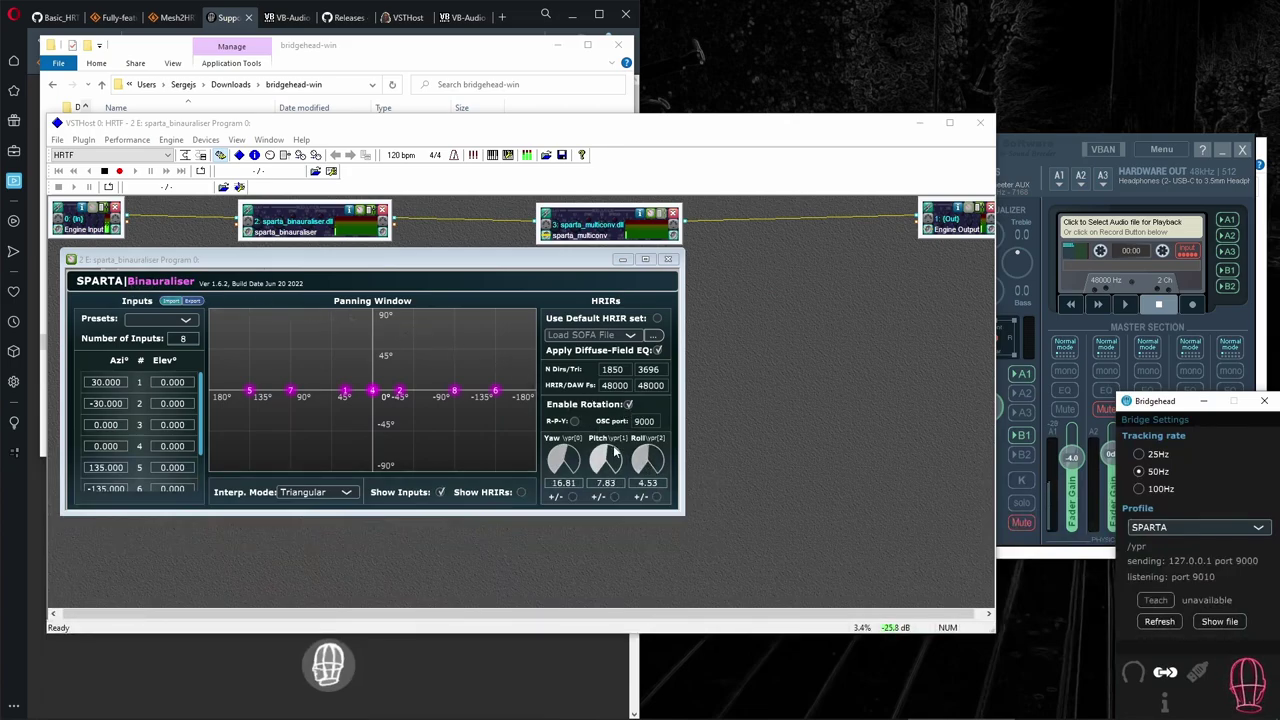
pyautogui.click(628, 405)
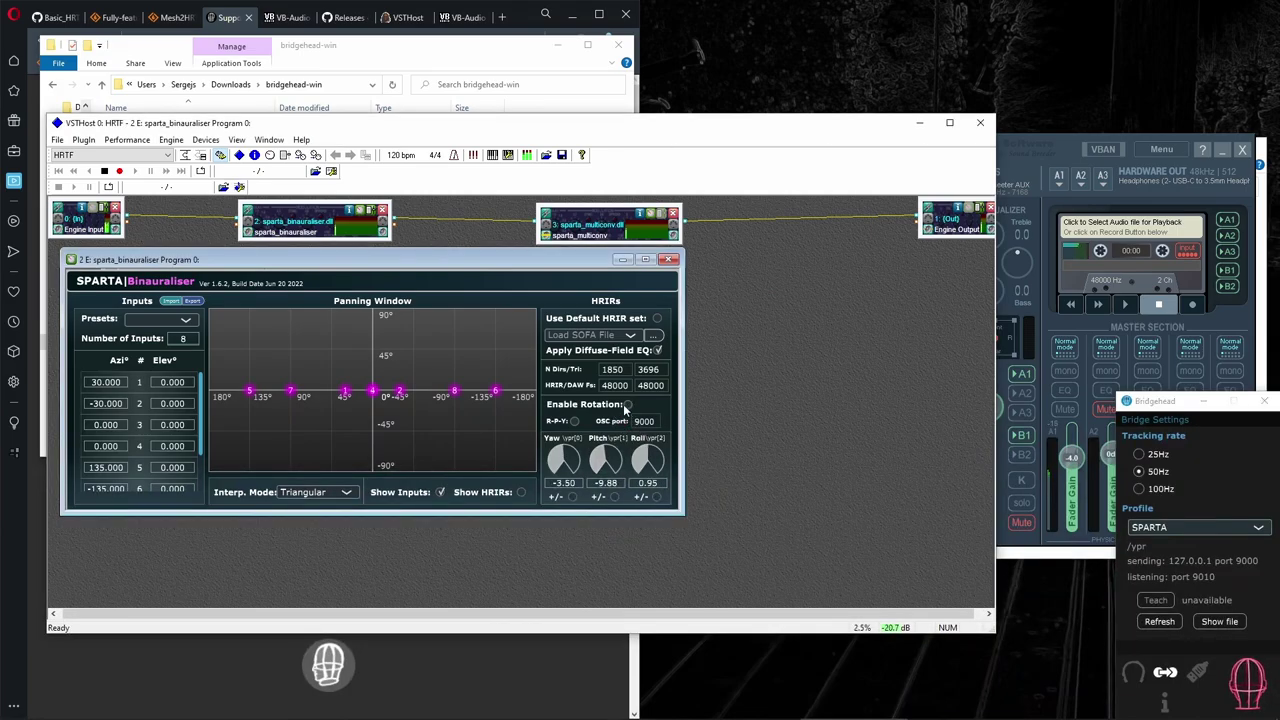
pyautogui.click(1256, 688)
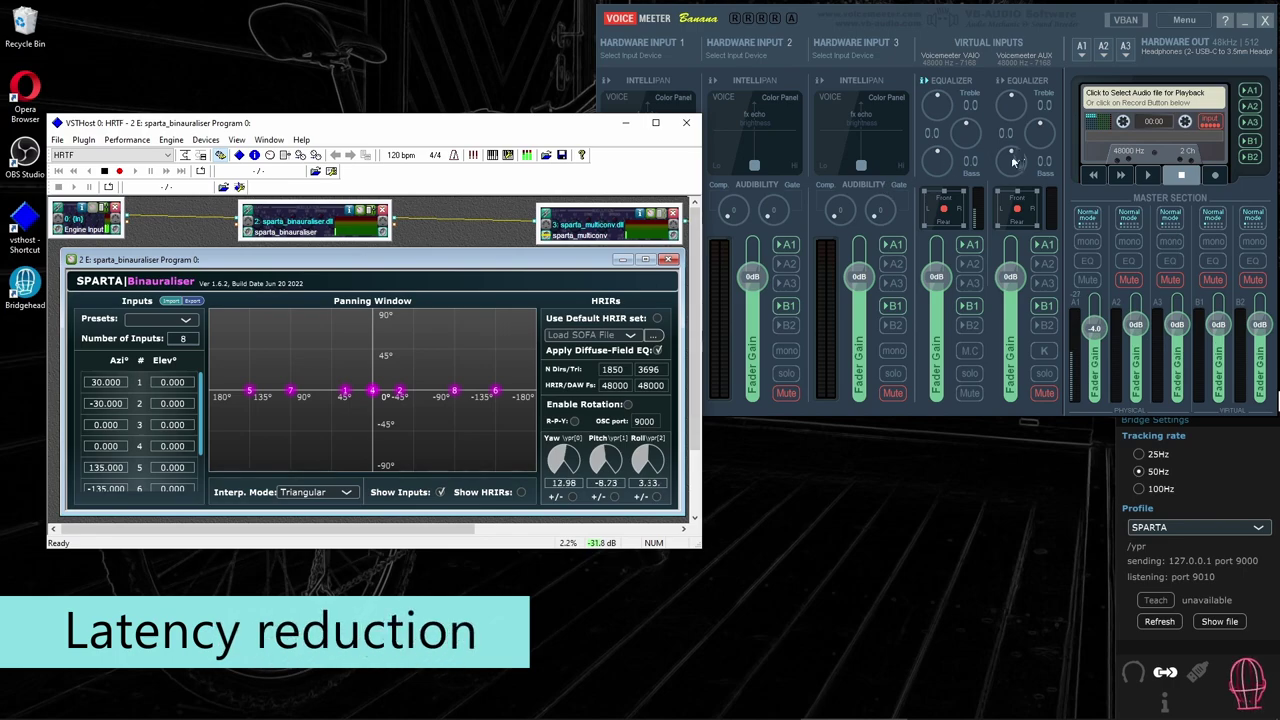
# Set the Voicemeeter VAIO buffer to 2048 samples and open System Settings / Options to check buffering.
pyautogui.click(968, 68)
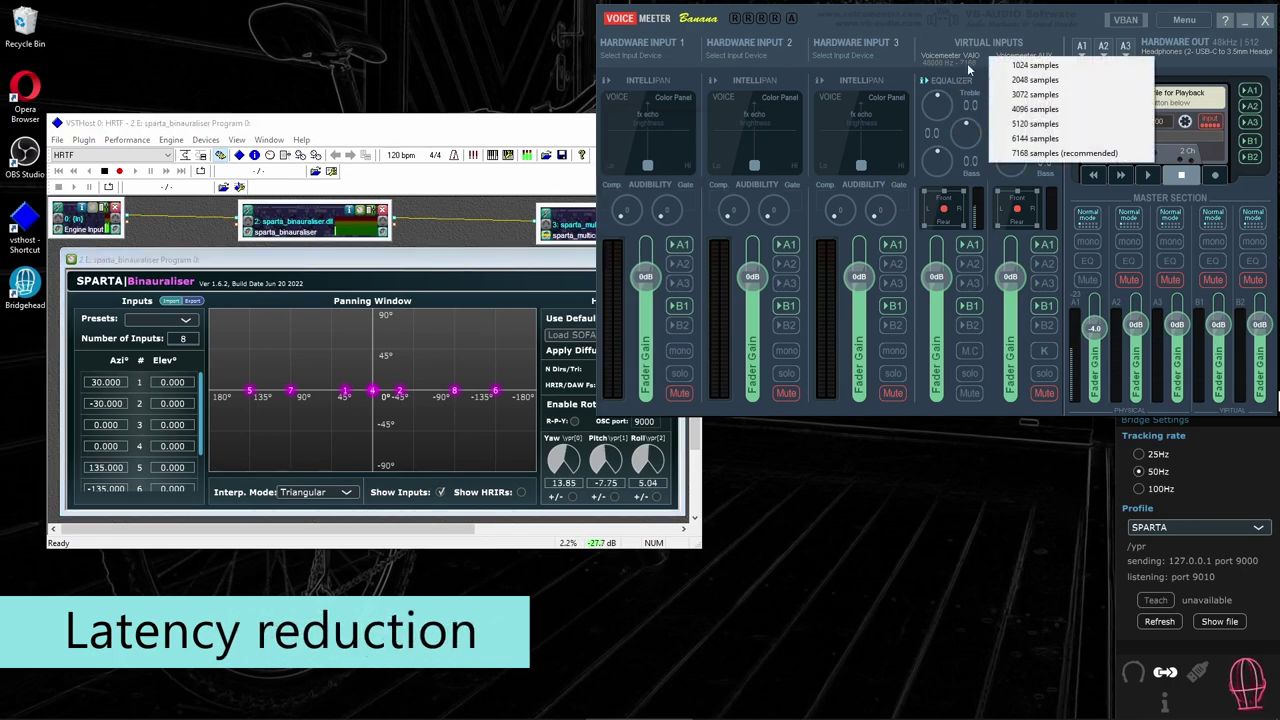
pyautogui.click(1036, 80)
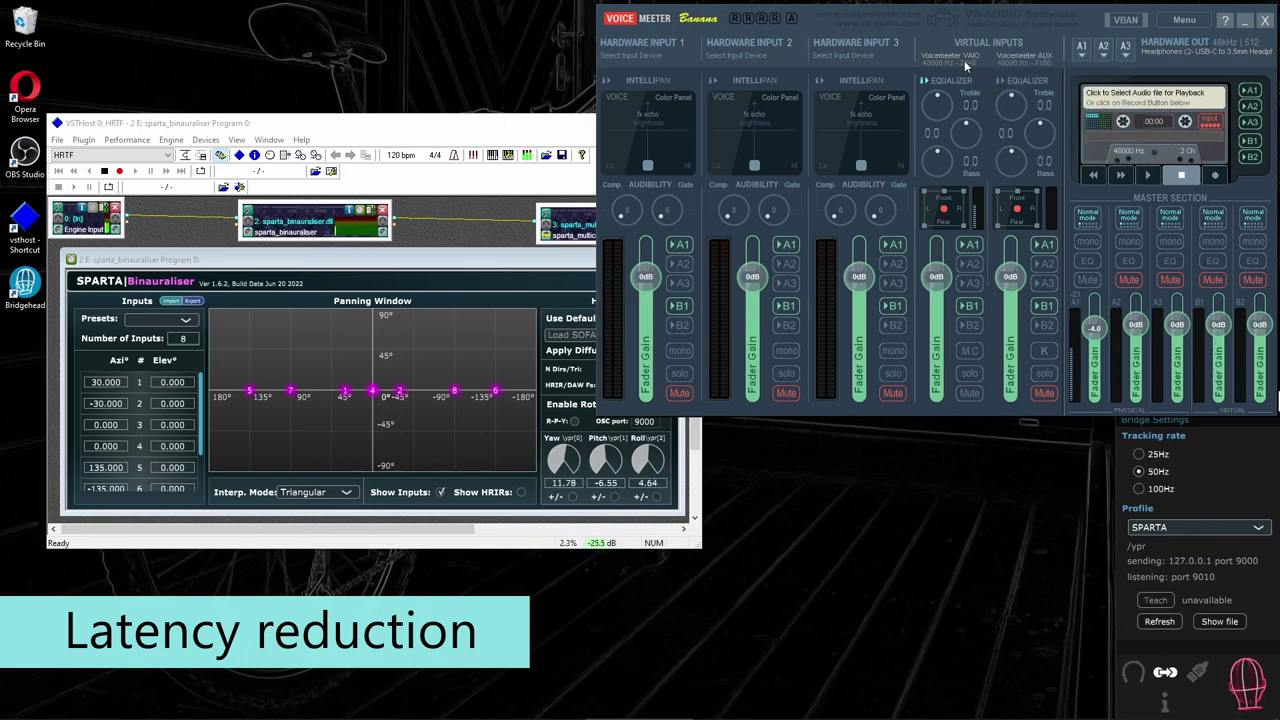
pyautogui.click(1183, 22)
pyautogui.click(1134, 345)
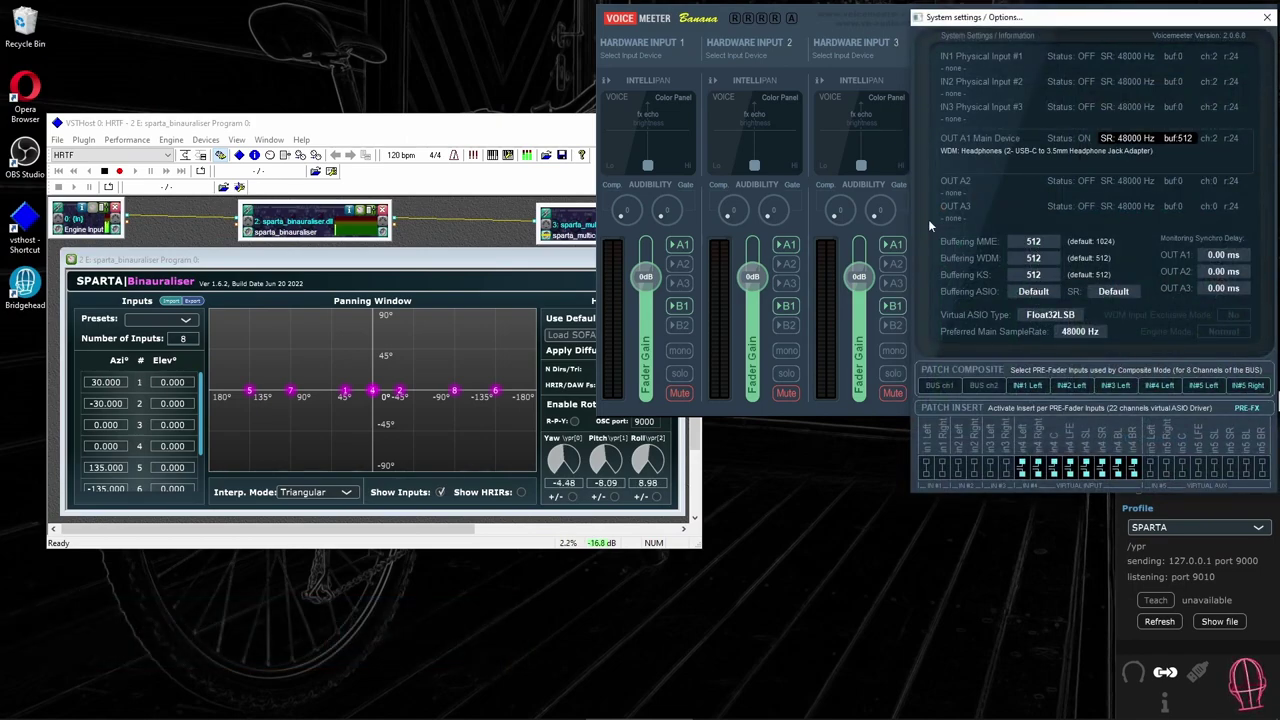
# In VSTHost, open the Wave device settings to confirm the fixed 512-sample buffer.
pyautogui.click(520, 180)
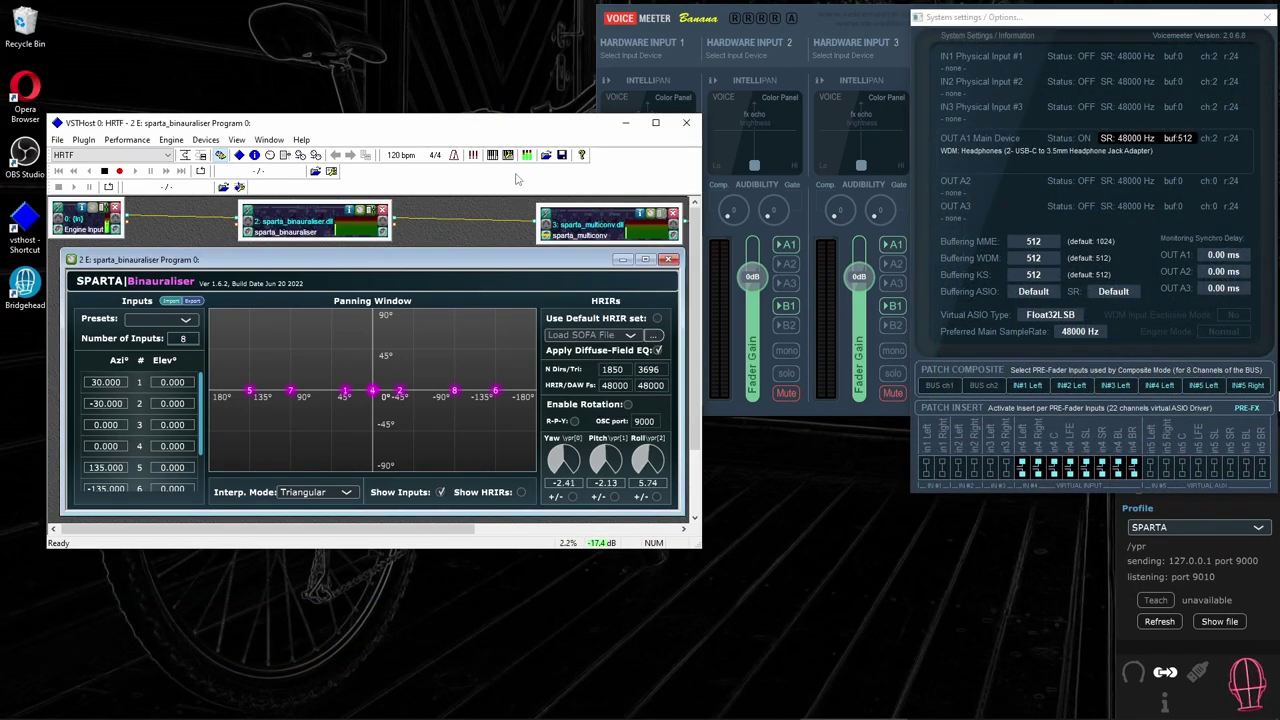
pyautogui.click(205, 139)
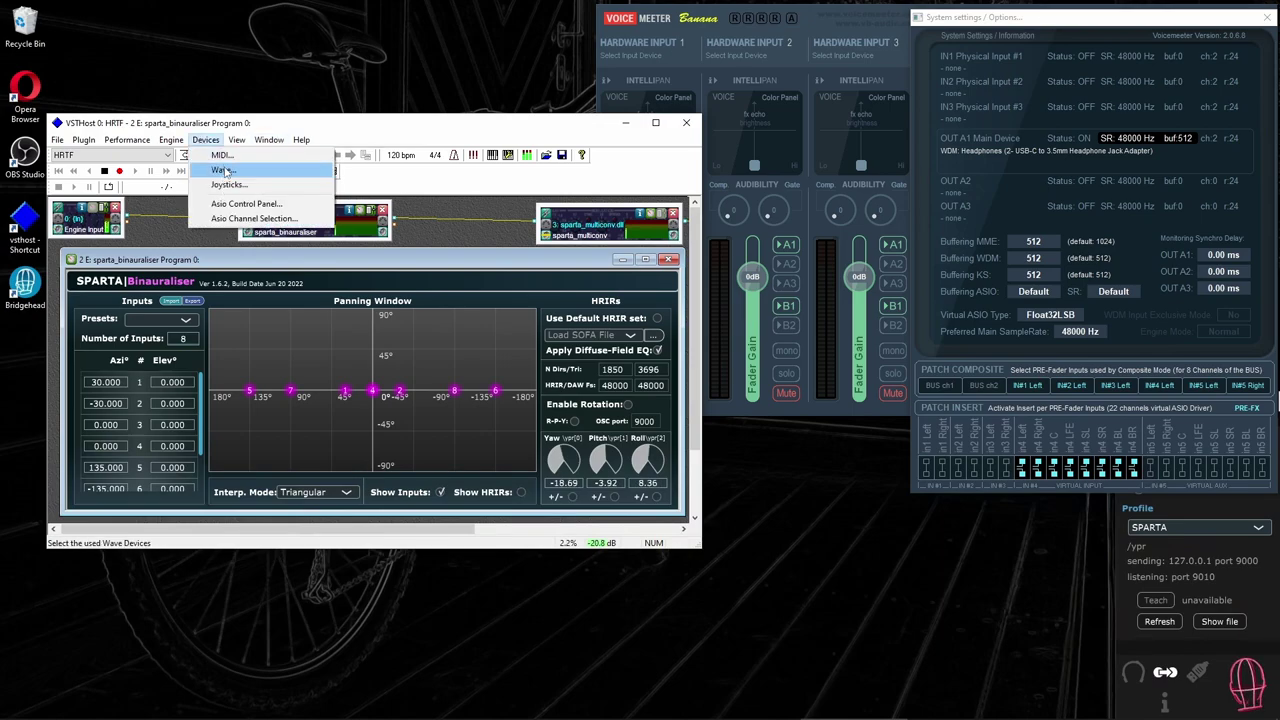
pyautogui.click(215, 155)
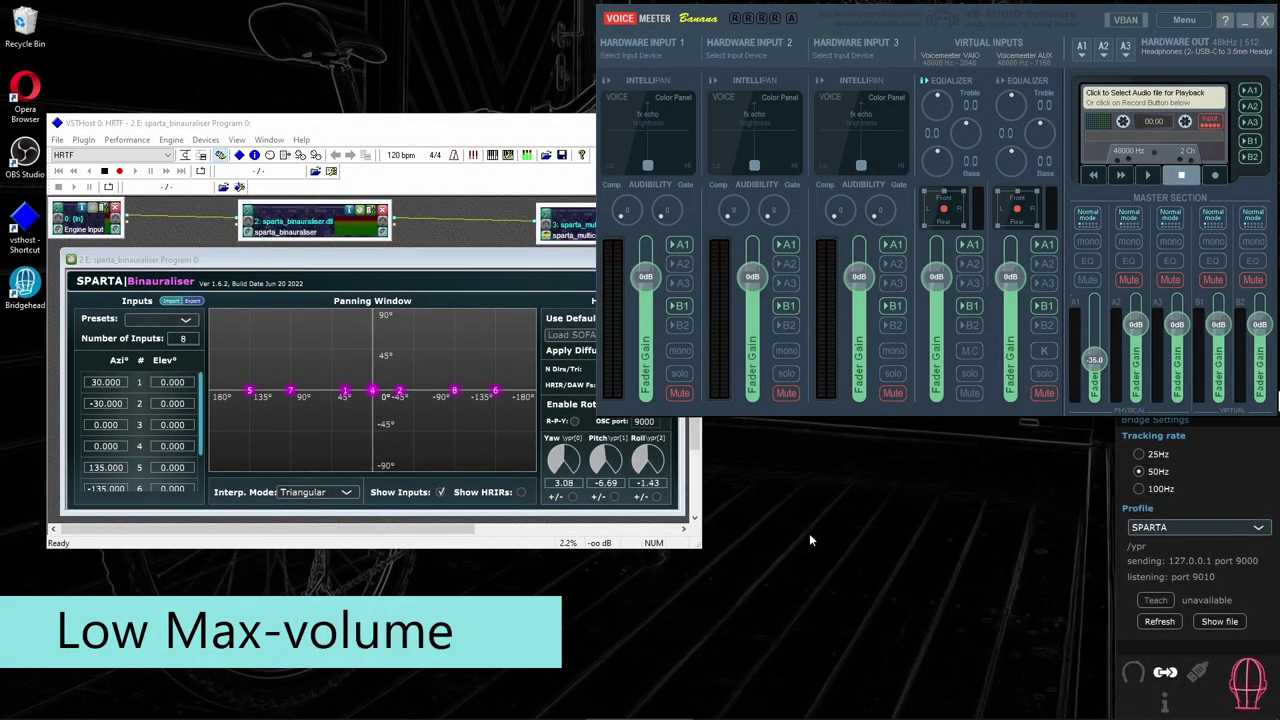
# Switch Windows playback to Headphones at volume 100, lowering Voicemeeter's A1 fader to -36.2 dB.
pyautogui.moveTo(1097, 370); pyautogui.dragTo(1097, 342)
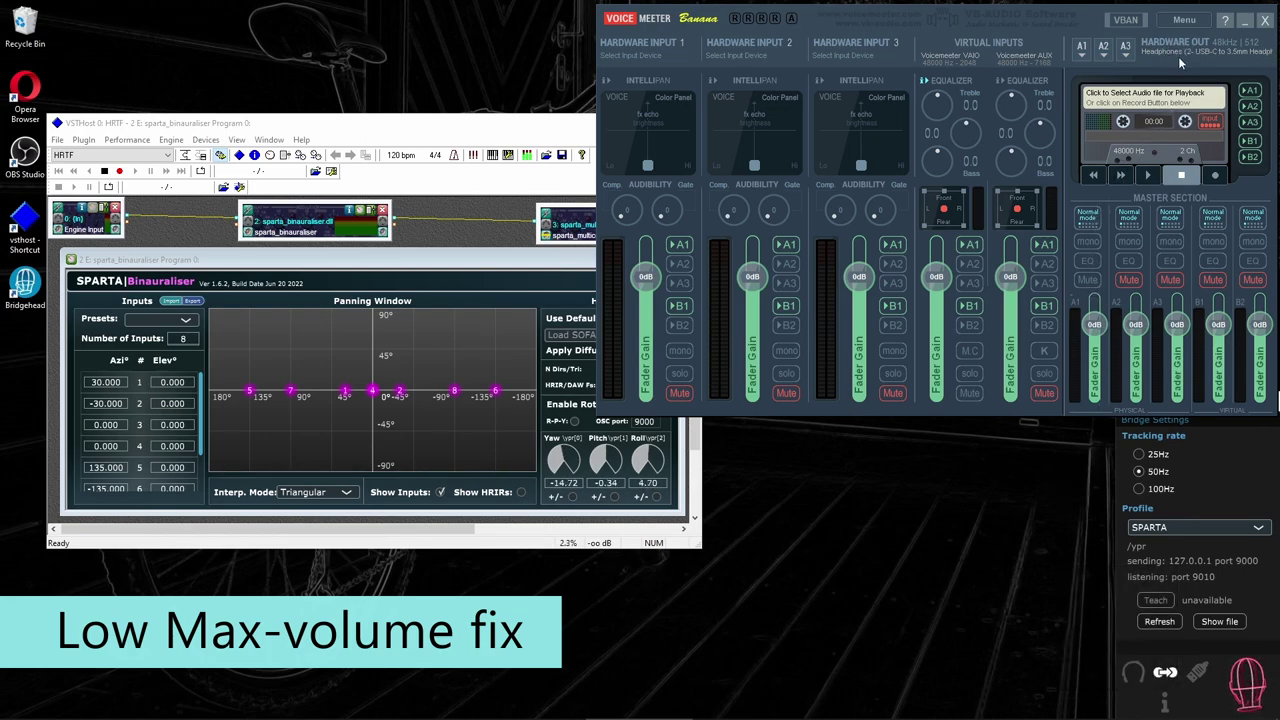
pyautogui.moveTo(1157, 703)
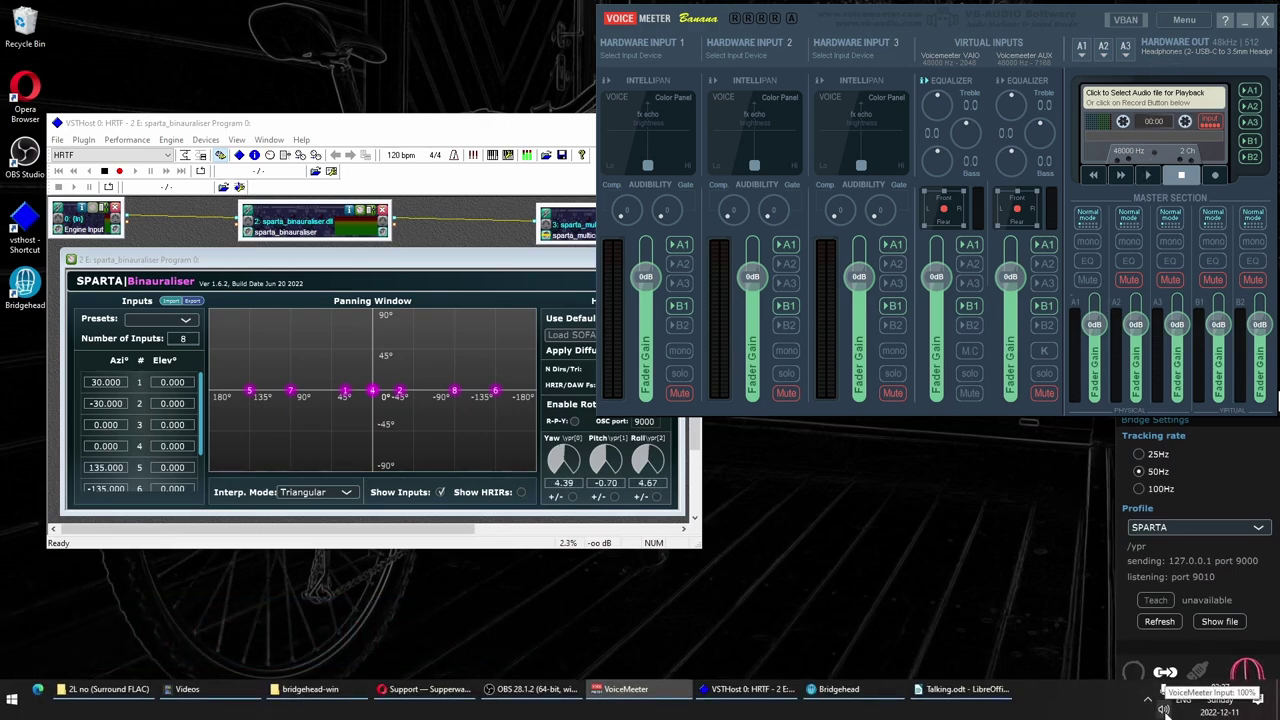
pyautogui.click(1165, 709)
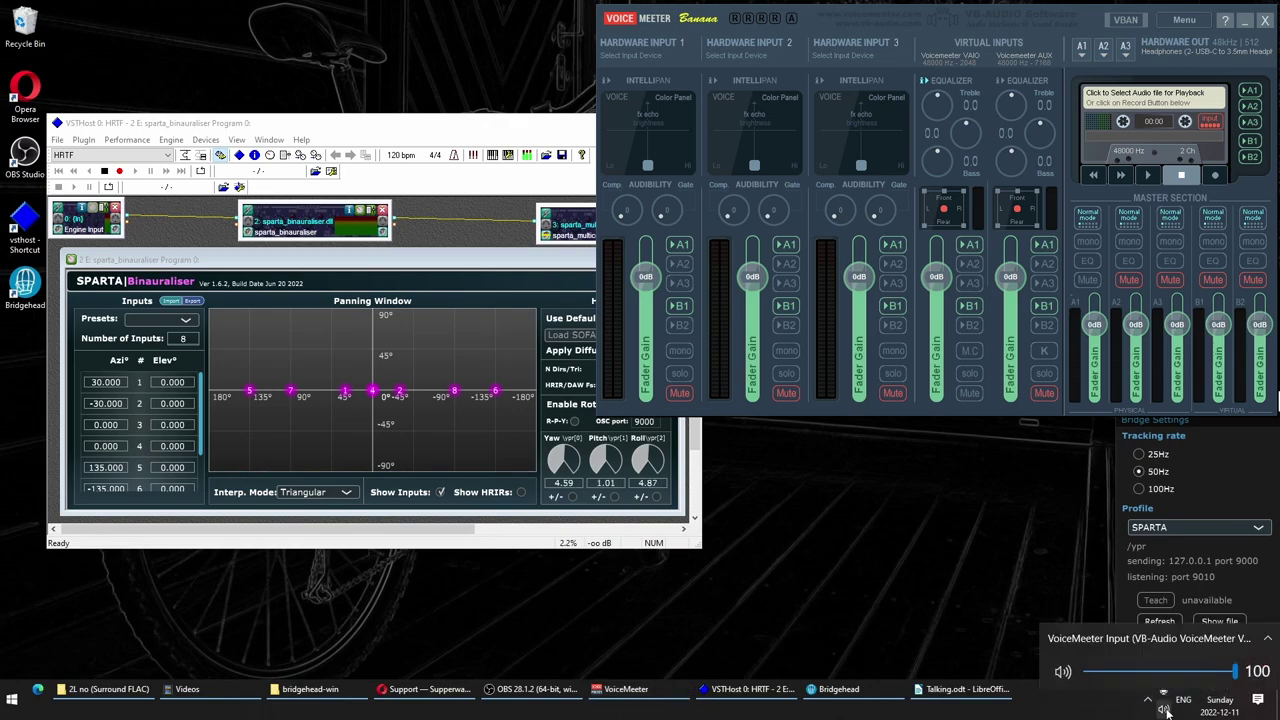
pyautogui.click(1128, 630)
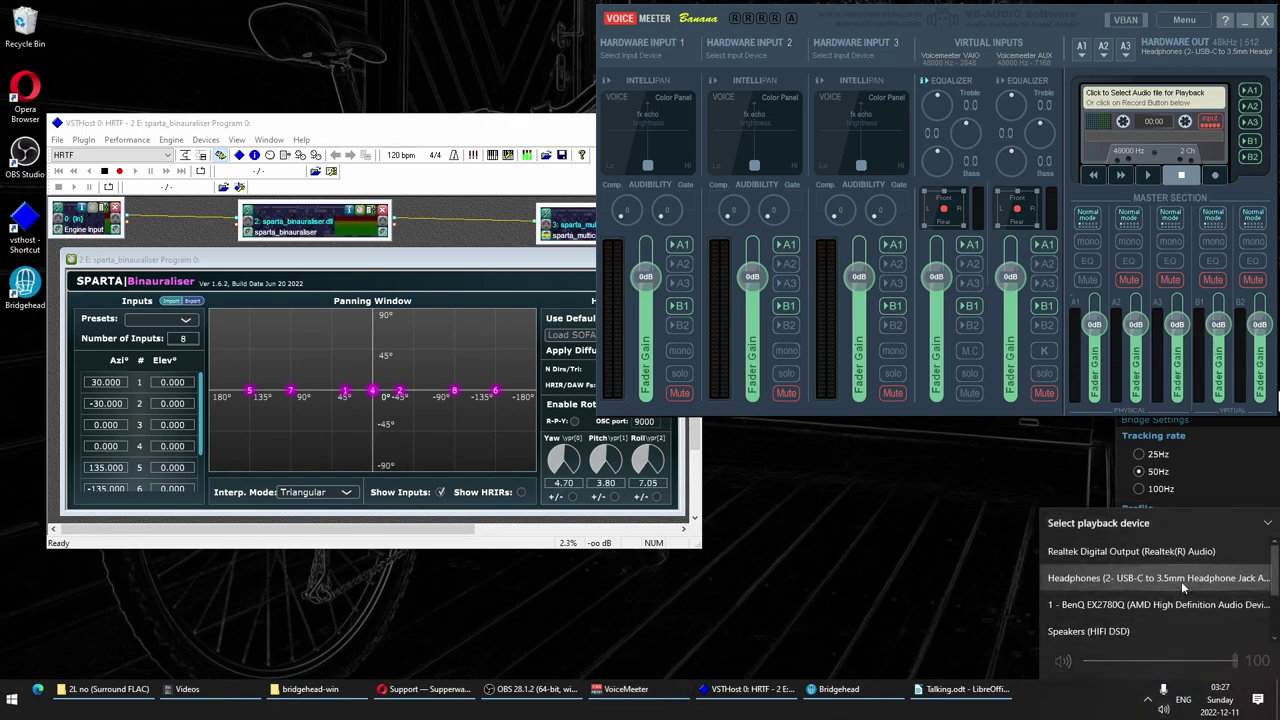
pyautogui.click(1117, 582)
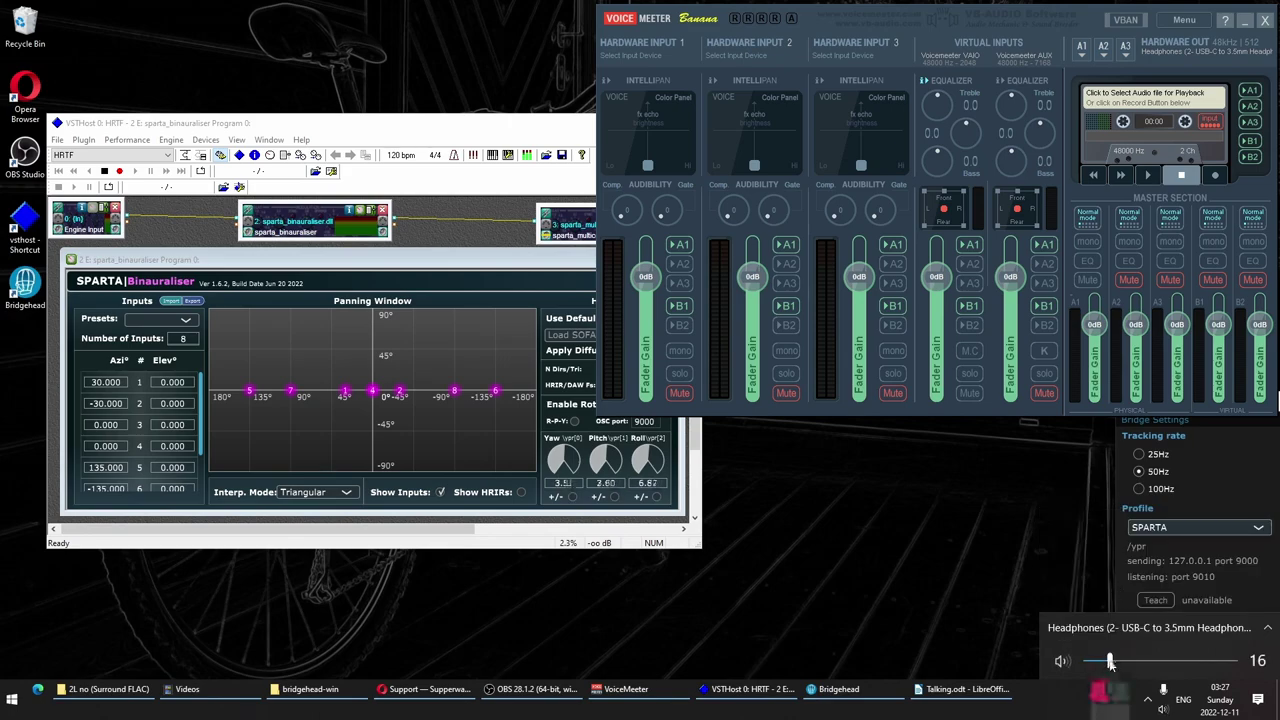
pyautogui.moveTo(1110, 661); pyautogui.dragTo(1243, 661)
pyautogui.moveTo(1098, 355)
pyautogui.mouseDown()
pyautogui.moveTo(1095, 345)
pyautogui.moveTo(1095, 377)
pyautogui.mouseUp()
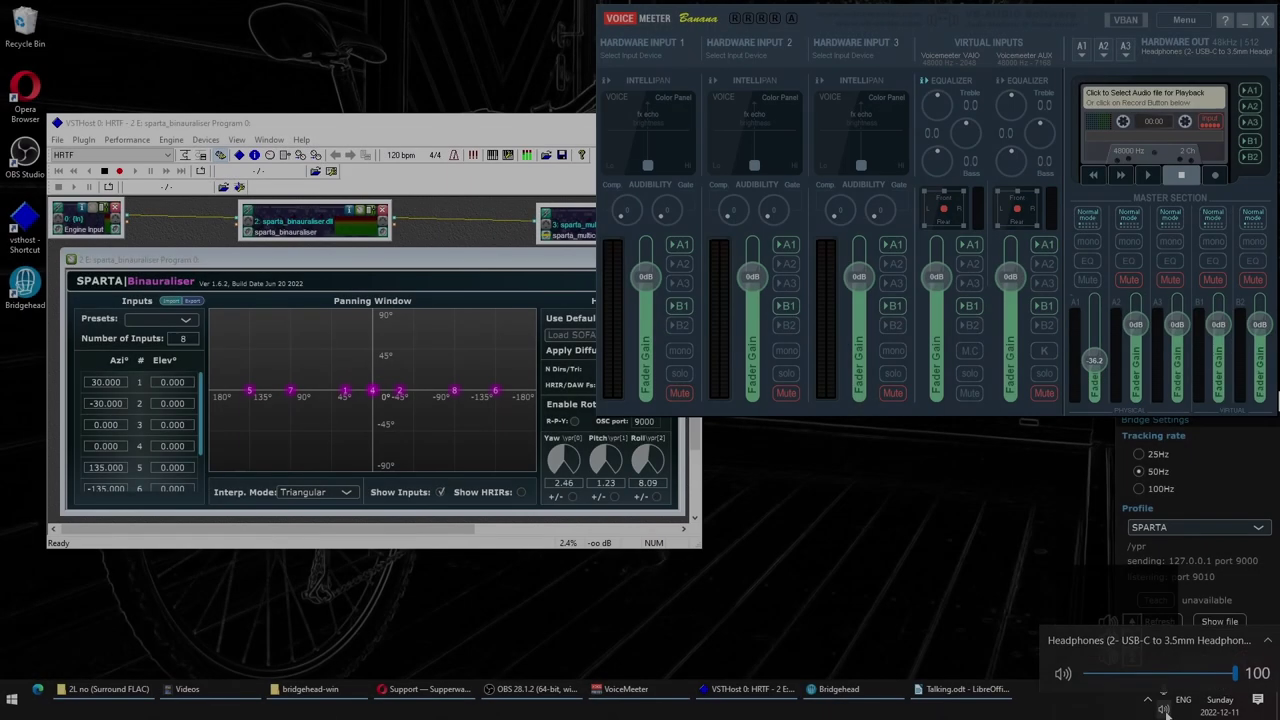
# Make VoiceMeeter Input the Windows playback device again and close the volume flyout.
pyautogui.click(1163, 708)
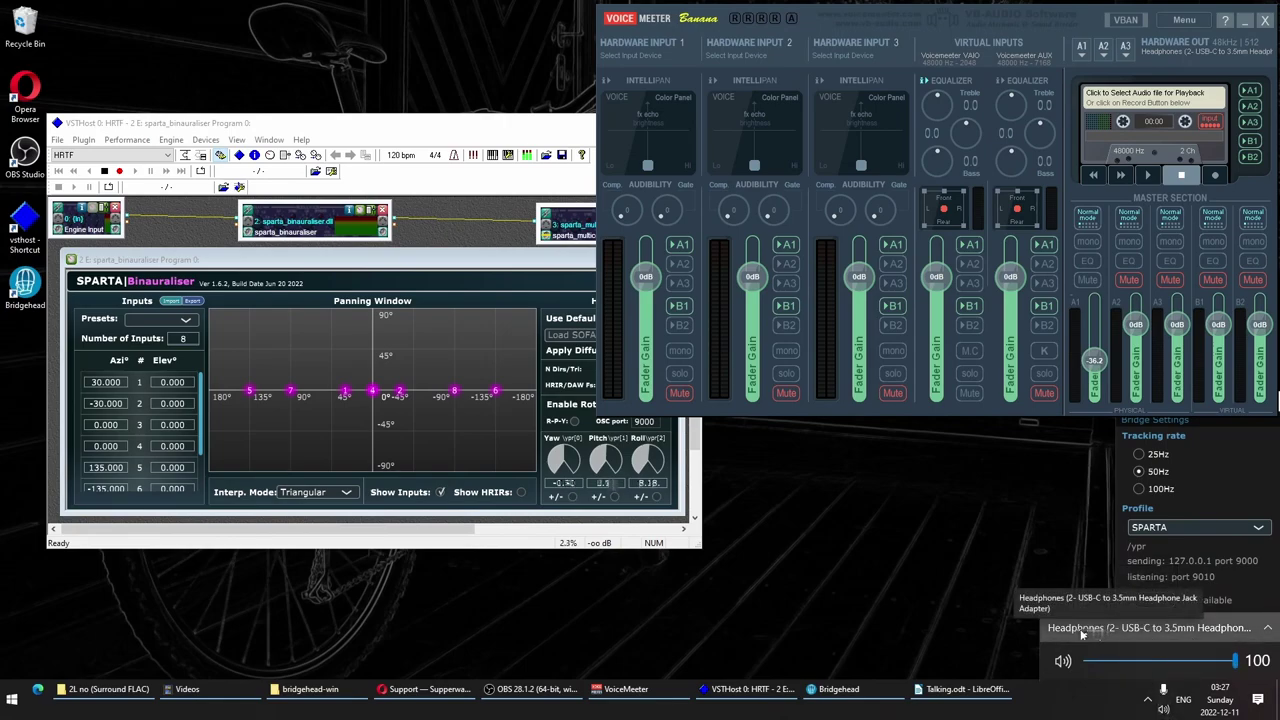
pyautogui.click(1098, 632)
pyautogui.scroll(-2, 1127, 591)
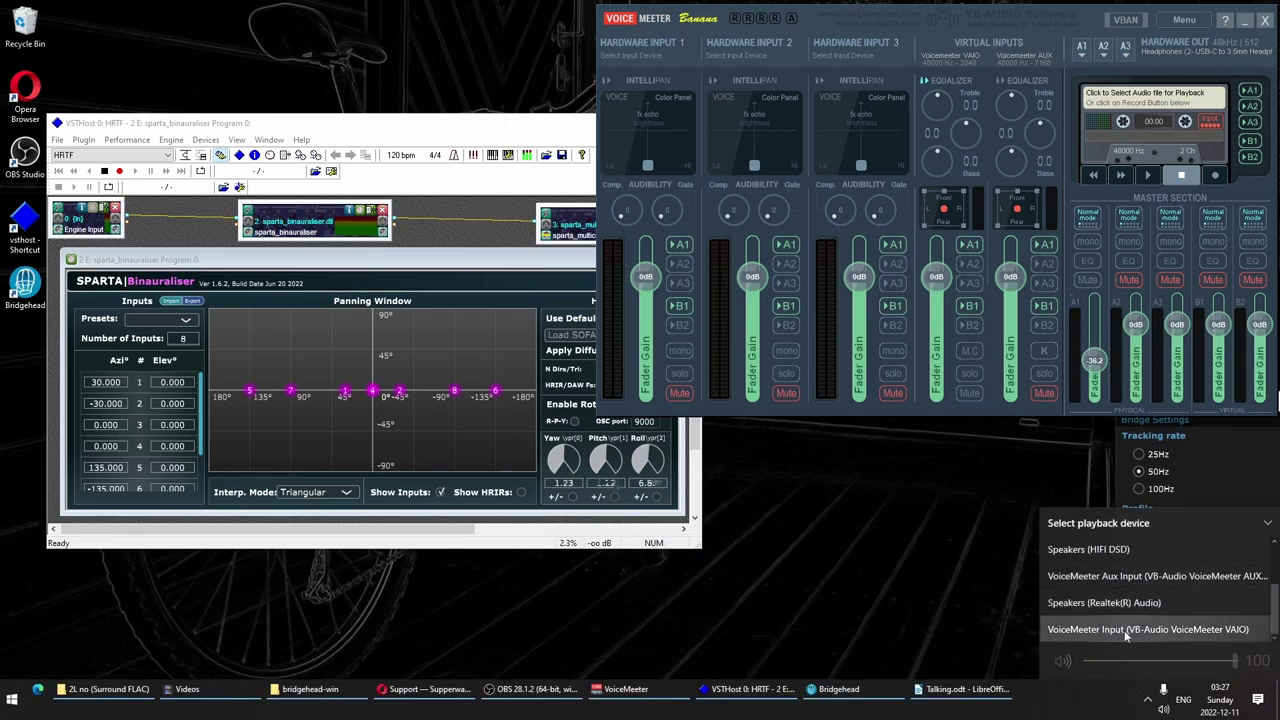
pyautogui.click(1124, 630)
pyautogui.click(940, 570)
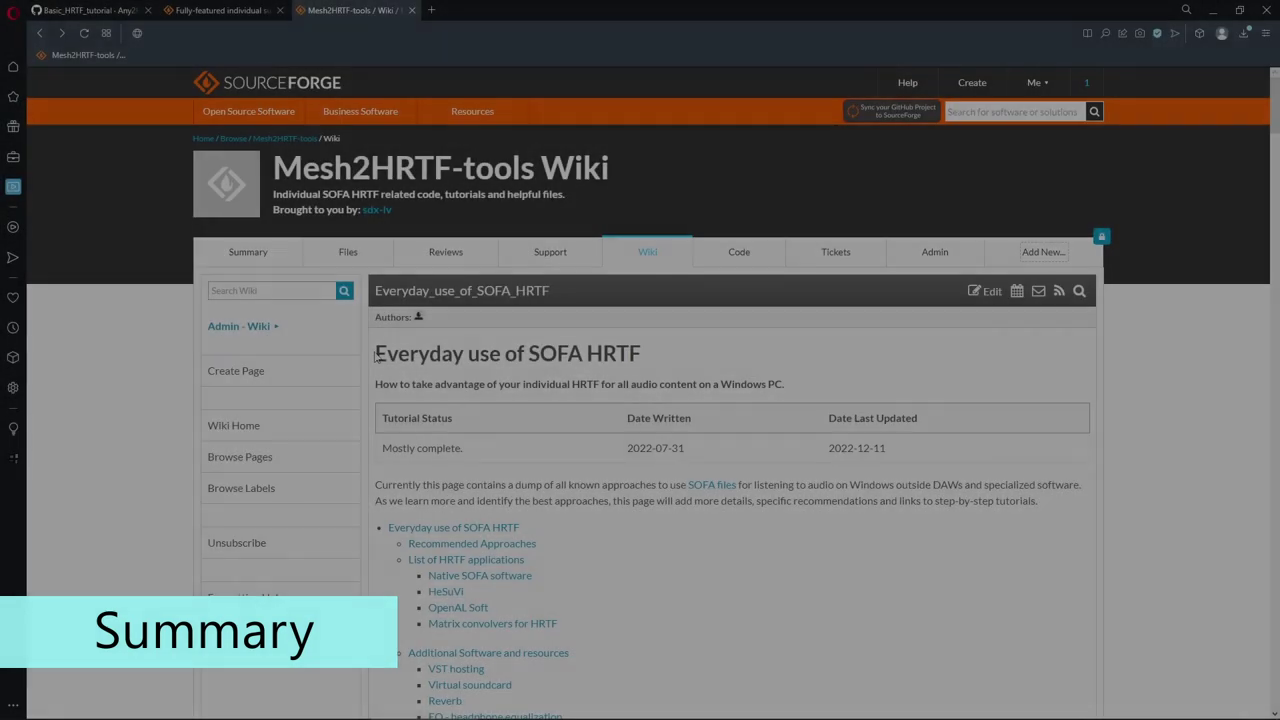
# Highlight and then deselect the 'Everyday use of SOFA HRTF' wiki heading.
pyautogui.moveTo(376, 354); pyautogui.dragTo(658, 354)
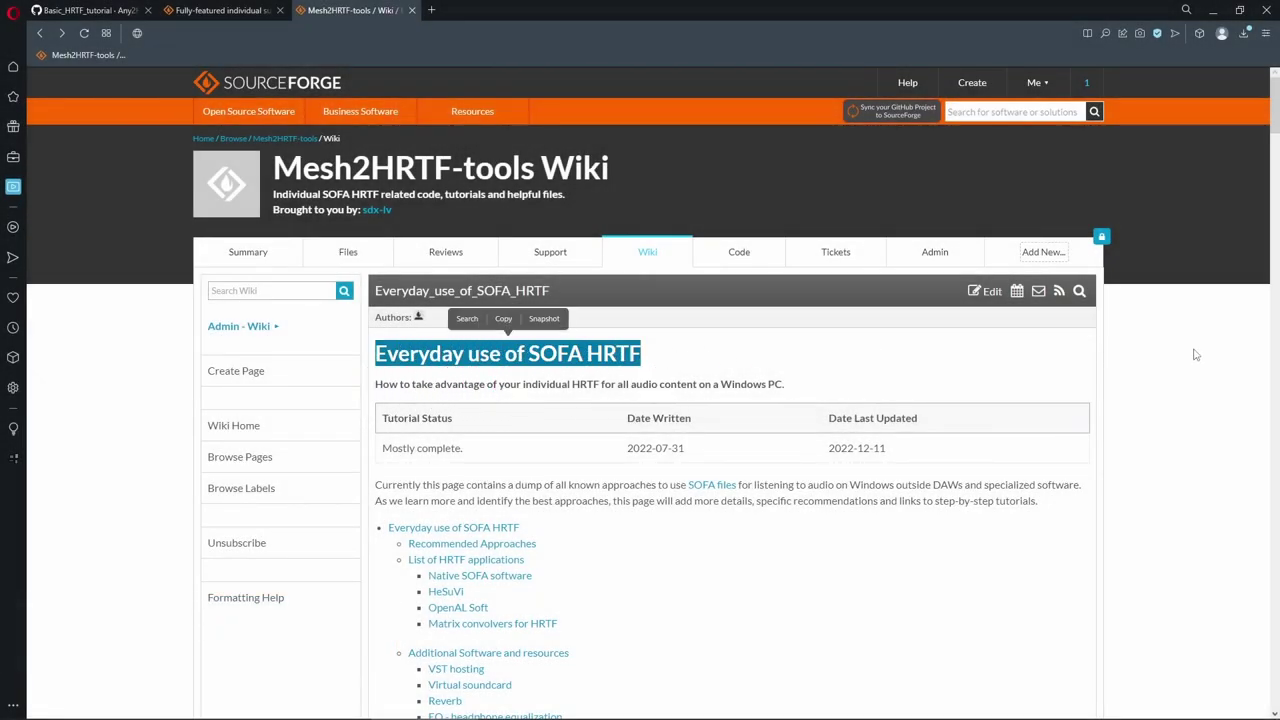
pyautogui.click(1229, 357)
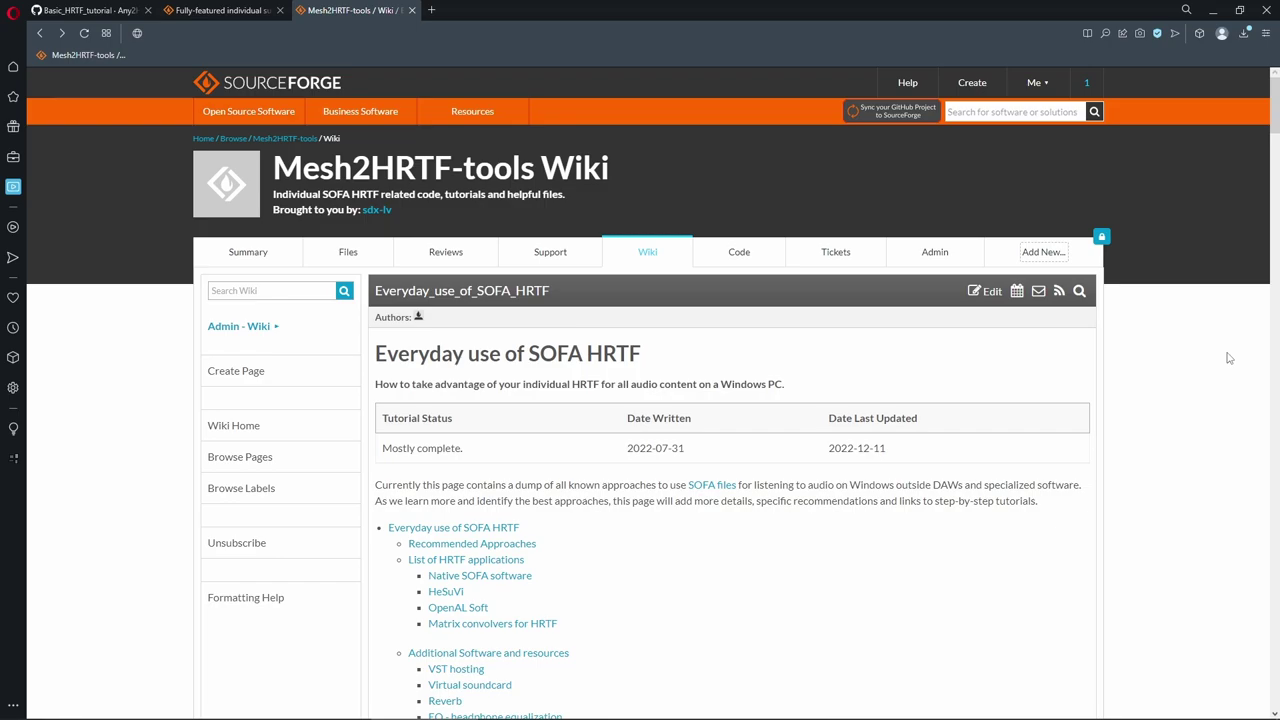
pyautogui.scroll(-3, 1229, 357)
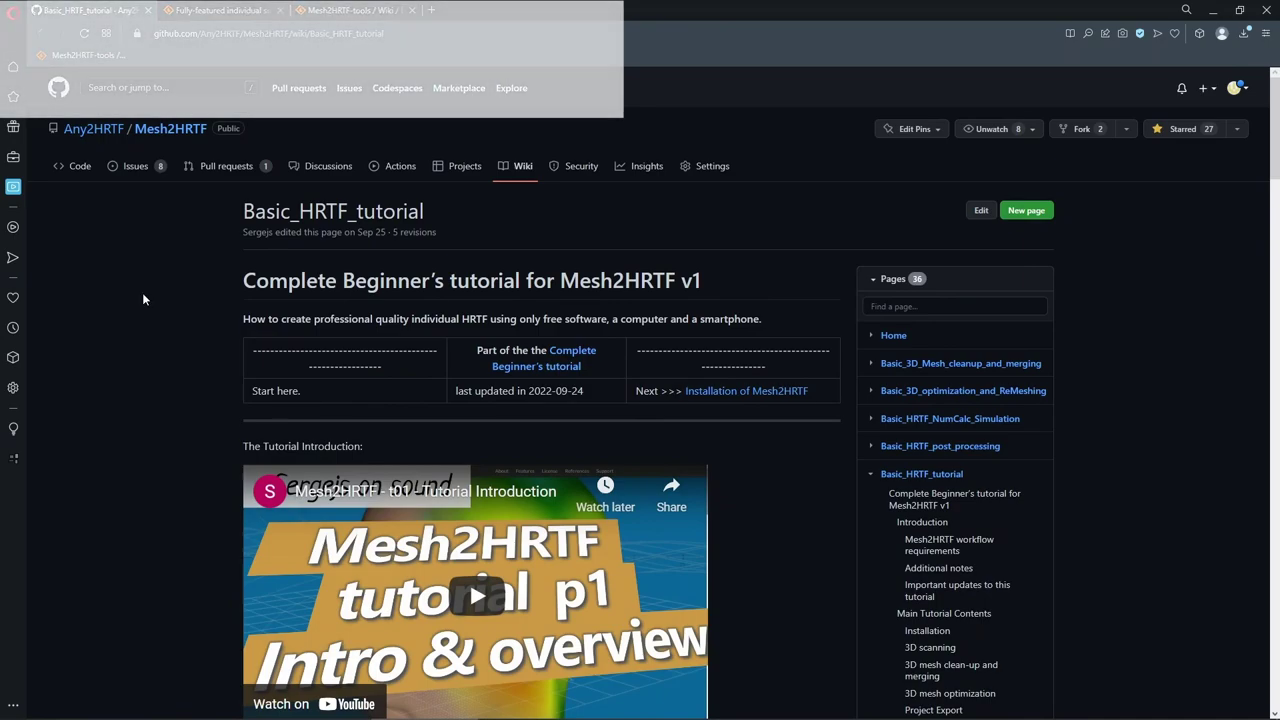
# Highlight and then deselect the Complete Beginner's tutorial heading on the GitHub Basic_HRTF_tutorial page.
pyautogui.doubleClick(325, 281)
pyautogui.moveTo(346, 298); pyautogui.dragTo(752, 282)
pyautogui.click(752, 282)
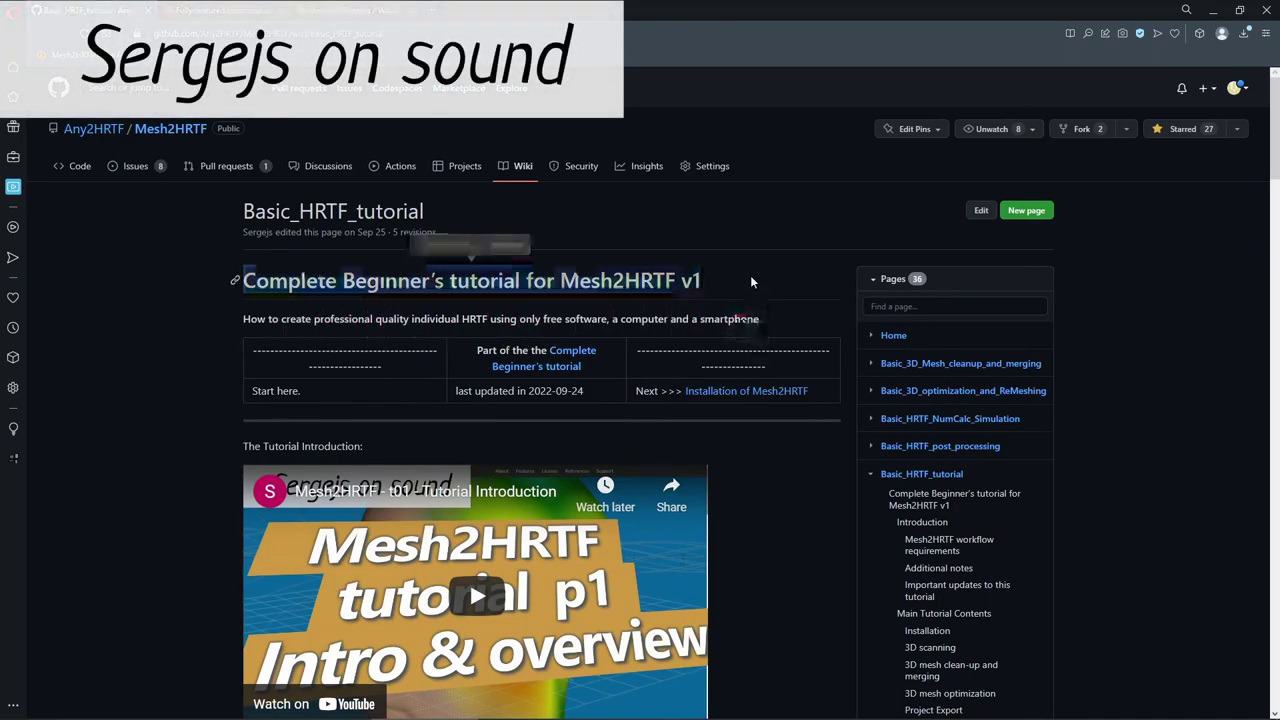